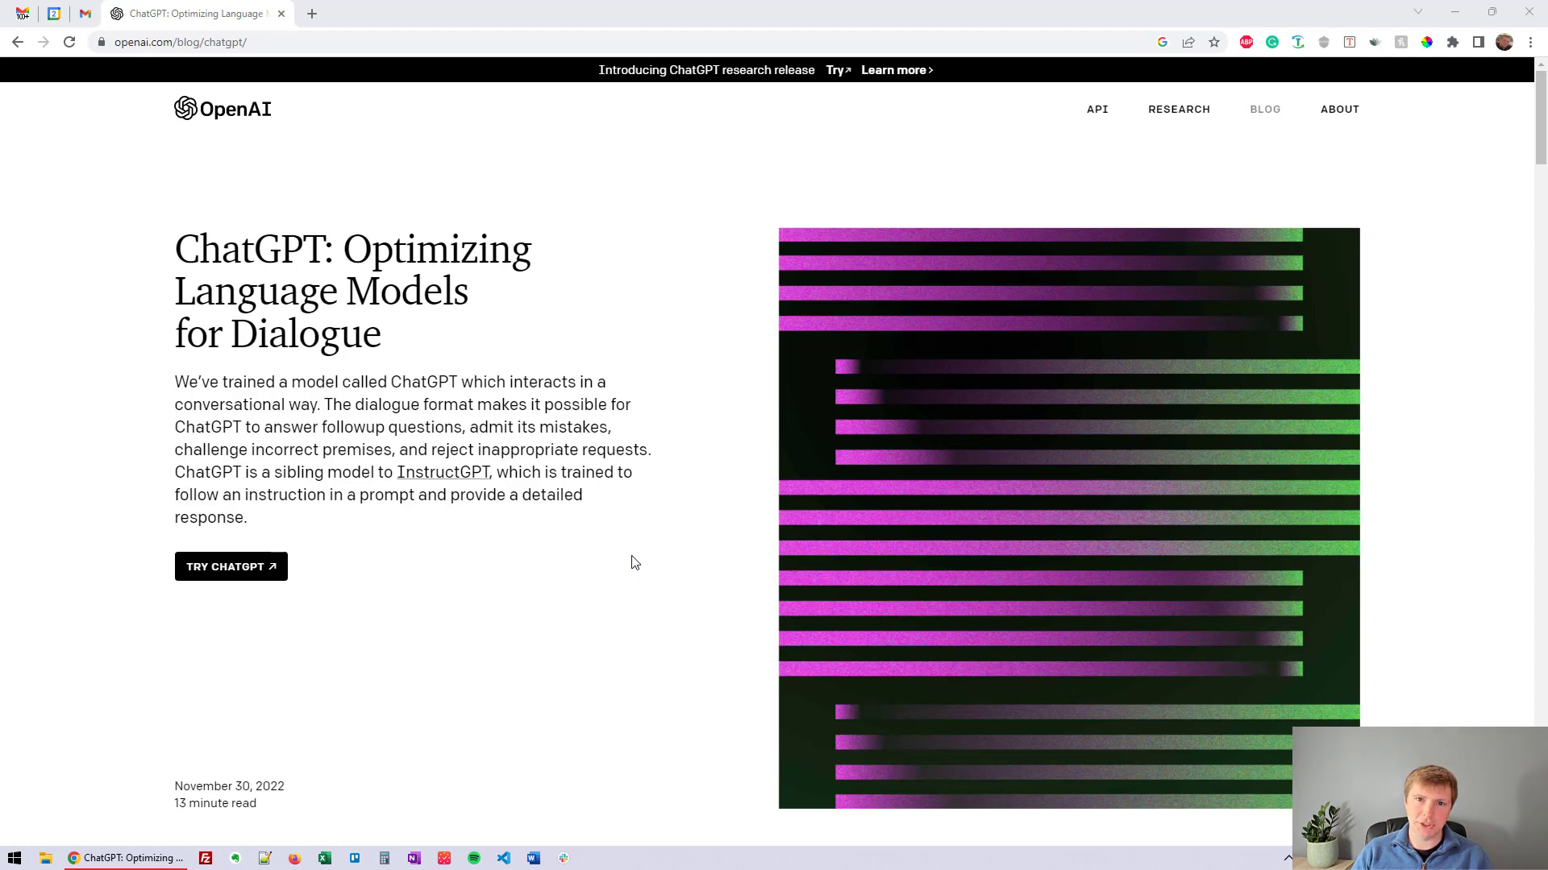
Open ChatGPT from the blog post, logging in and moving past the research preview notice.
{"action": "left_click", "coordinate": [256, 571]}
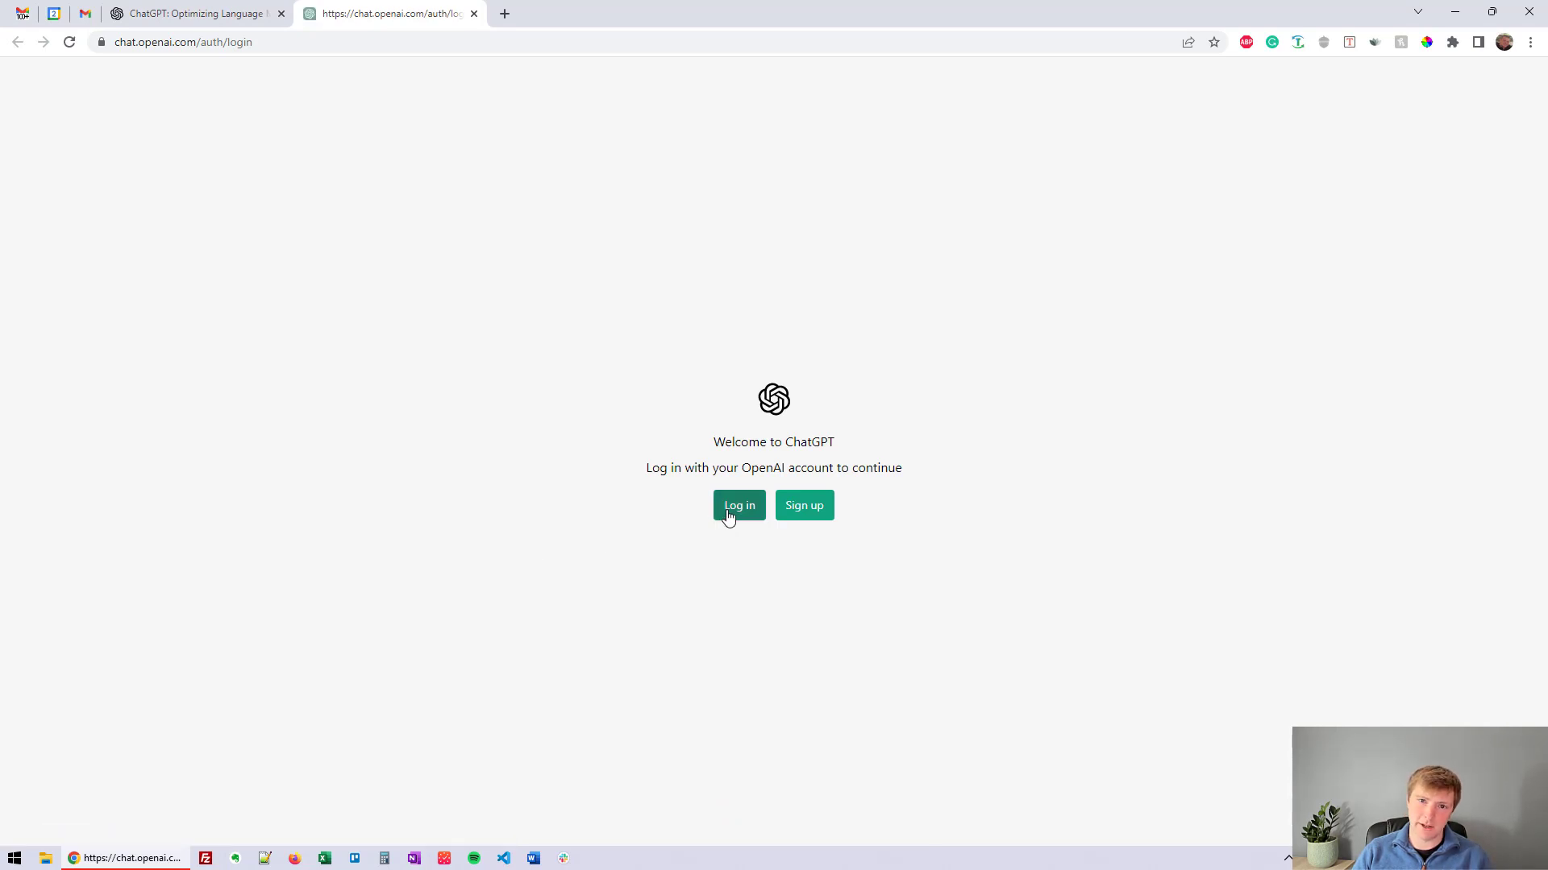
{"action": "left_click", "coordinate": [727, 516]}
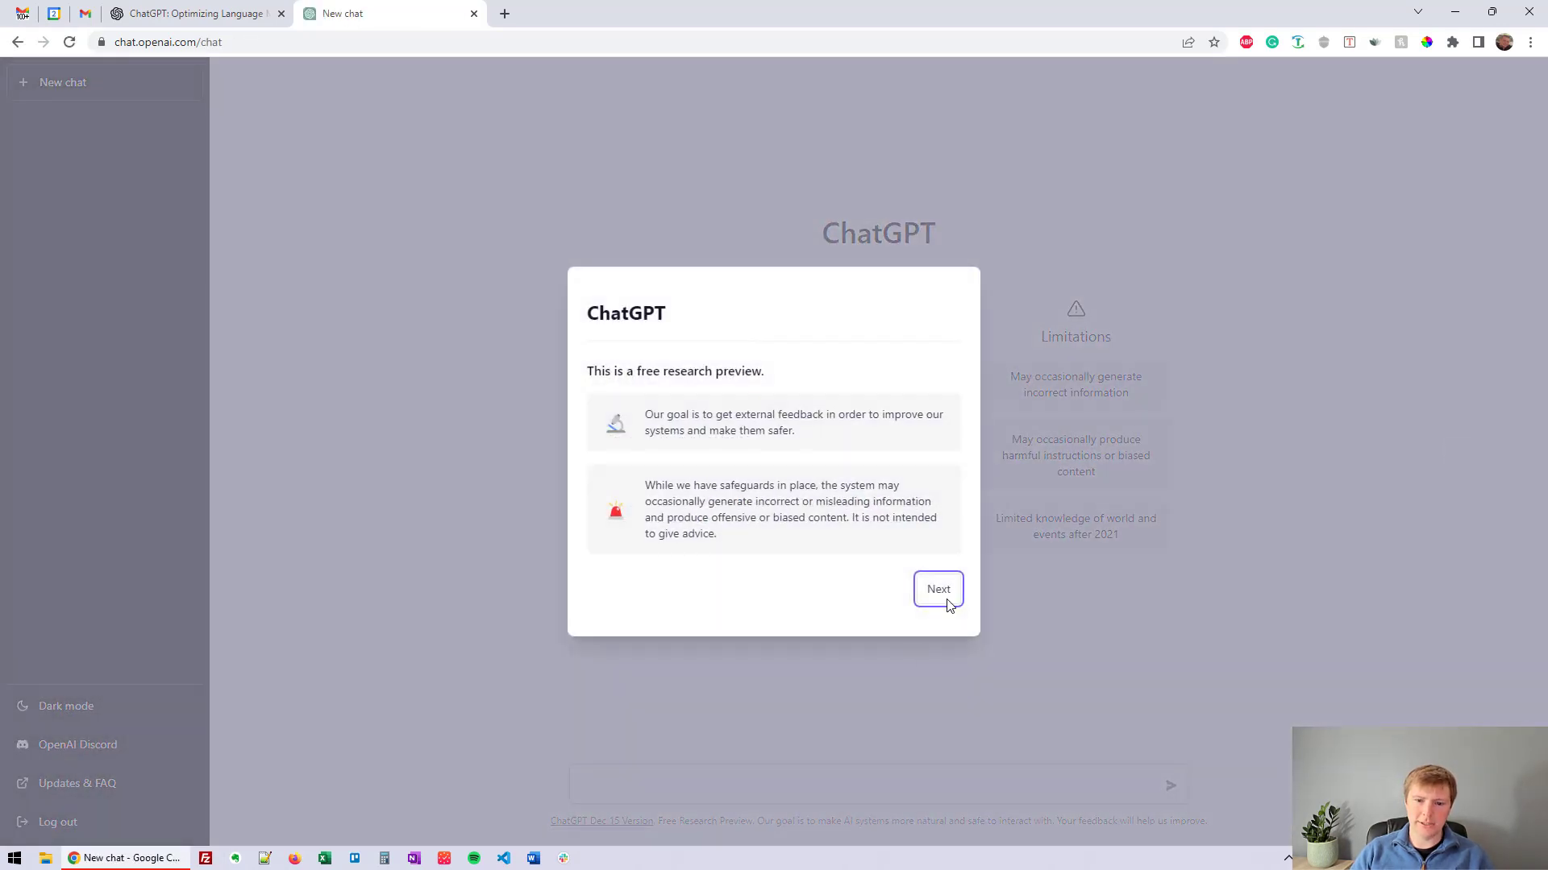
{"action": "left_click", "coordinate": [947, 601]}
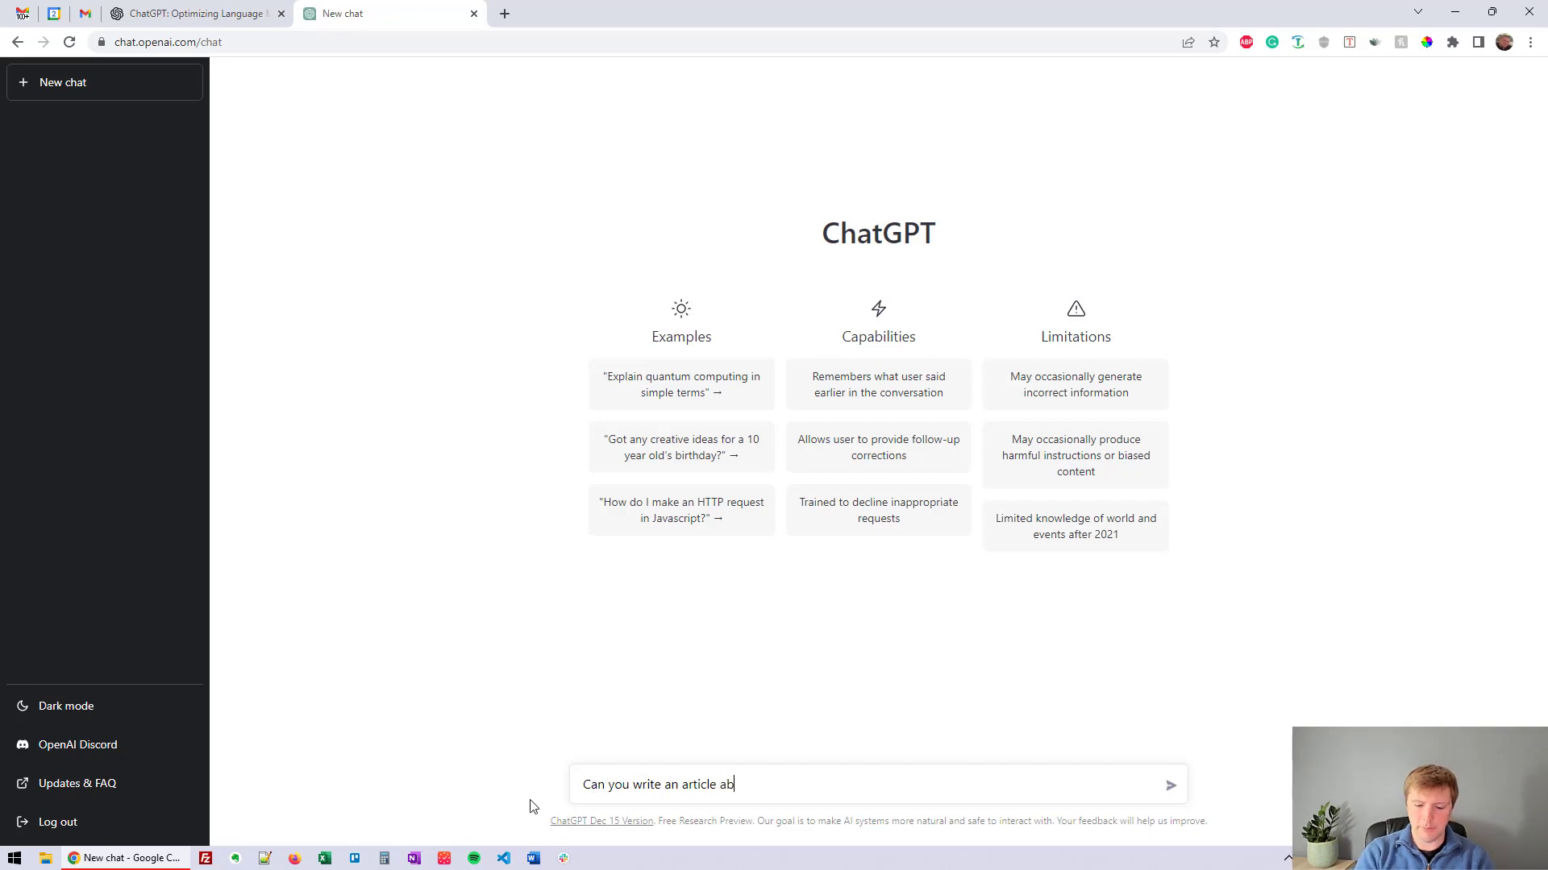
Ask ChatGPT "Can you write an article about elephant habitats?".
{"action": "type", "text": "elephant habitats?"}
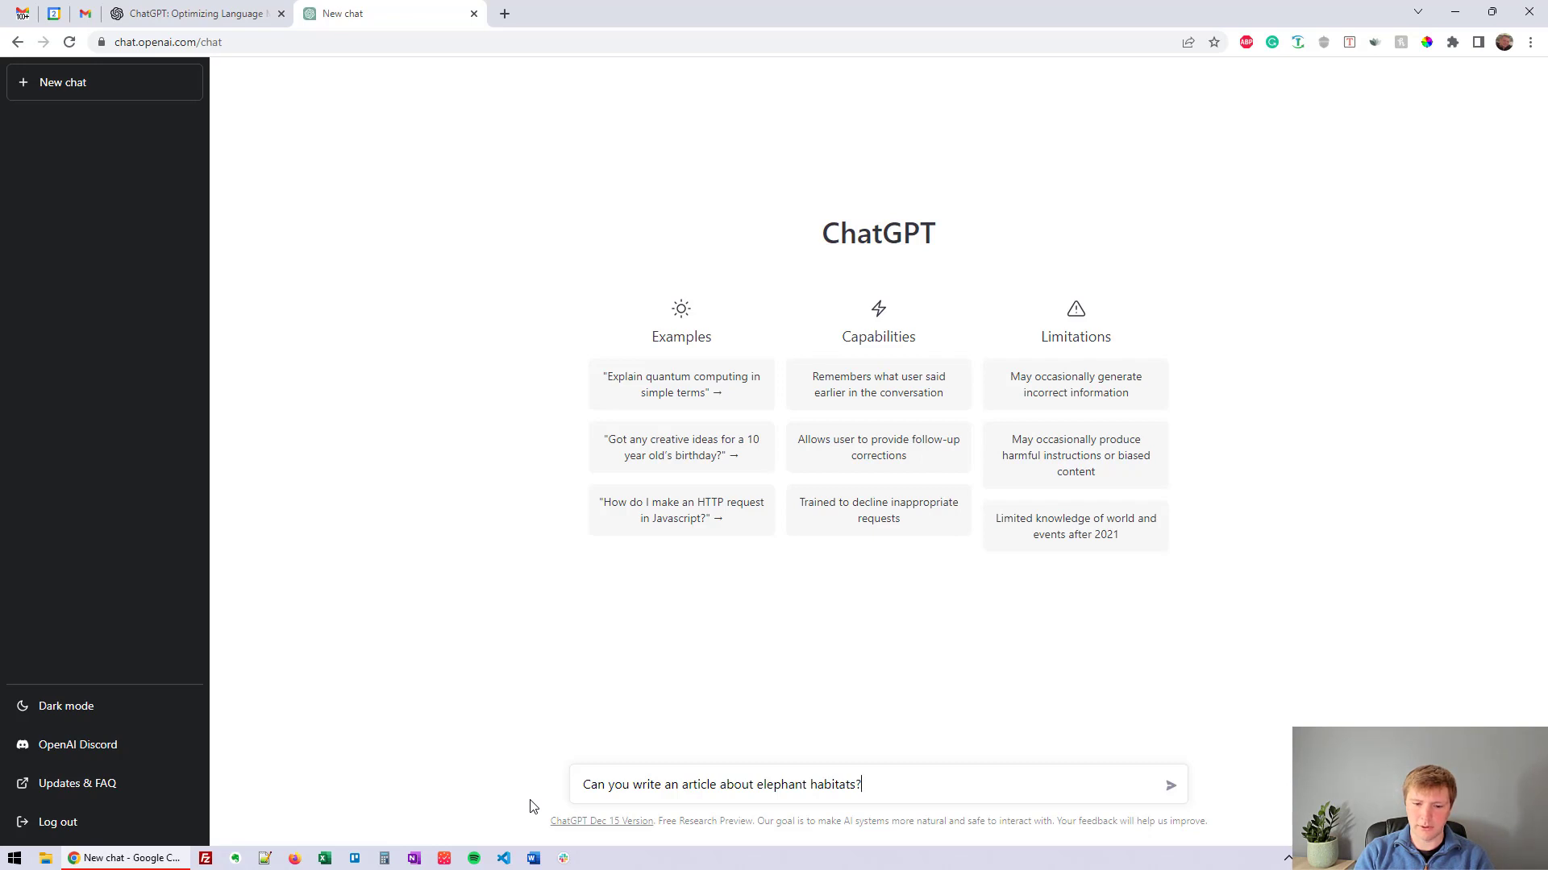
{"action": "key", "text": "Return"}
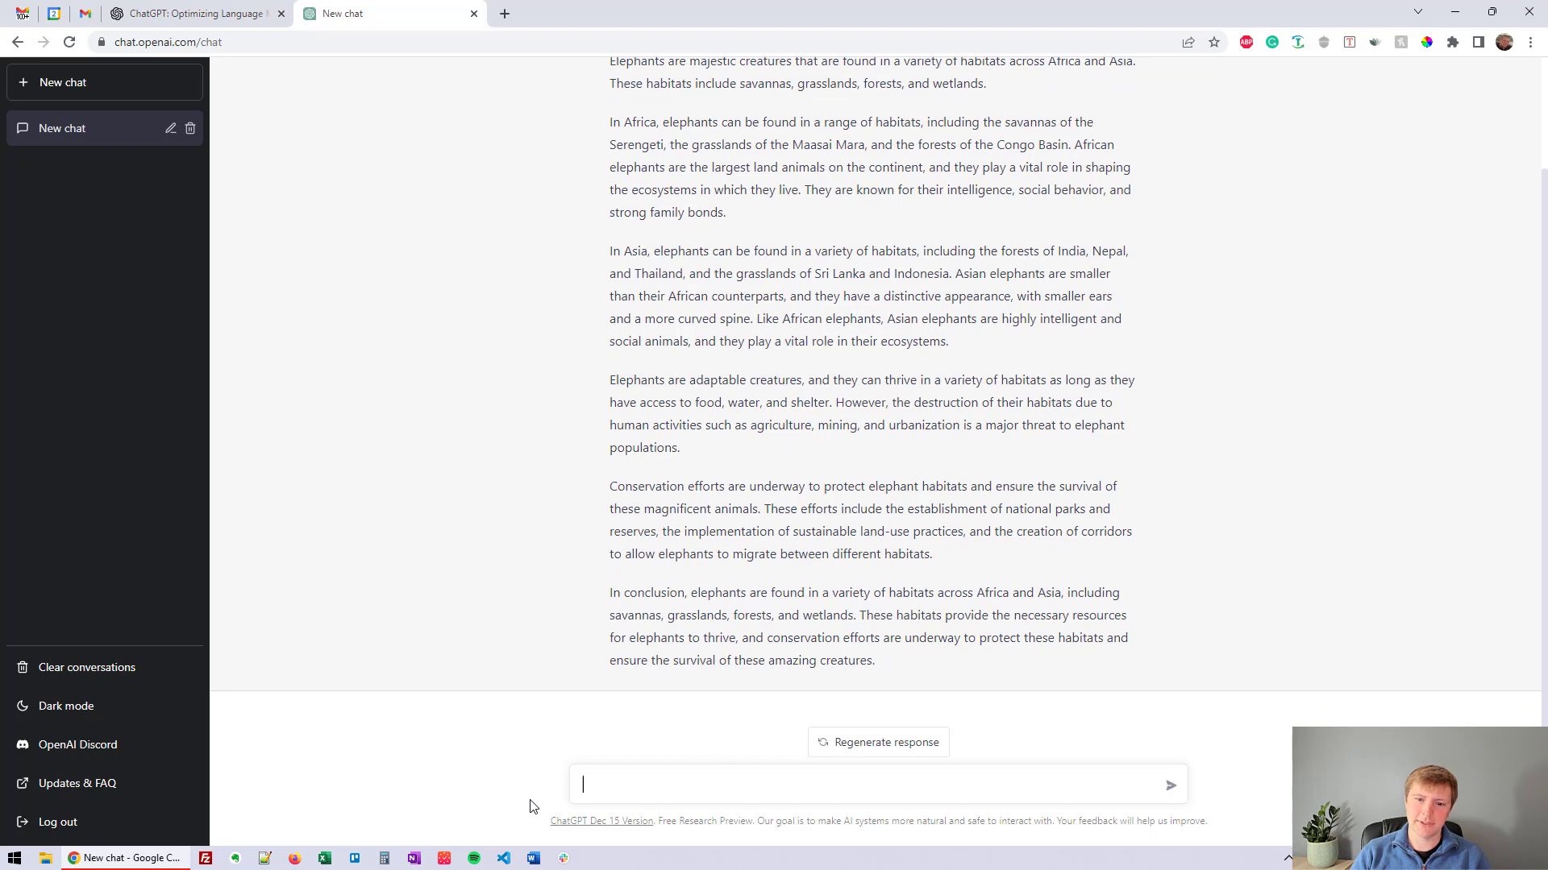
Read through the elephant habitat article and regenerate the response to get another version.
{"action": "scroll", "coordinate": [621, 639], "scroll_direction": "up", "scroll_amount": 2}
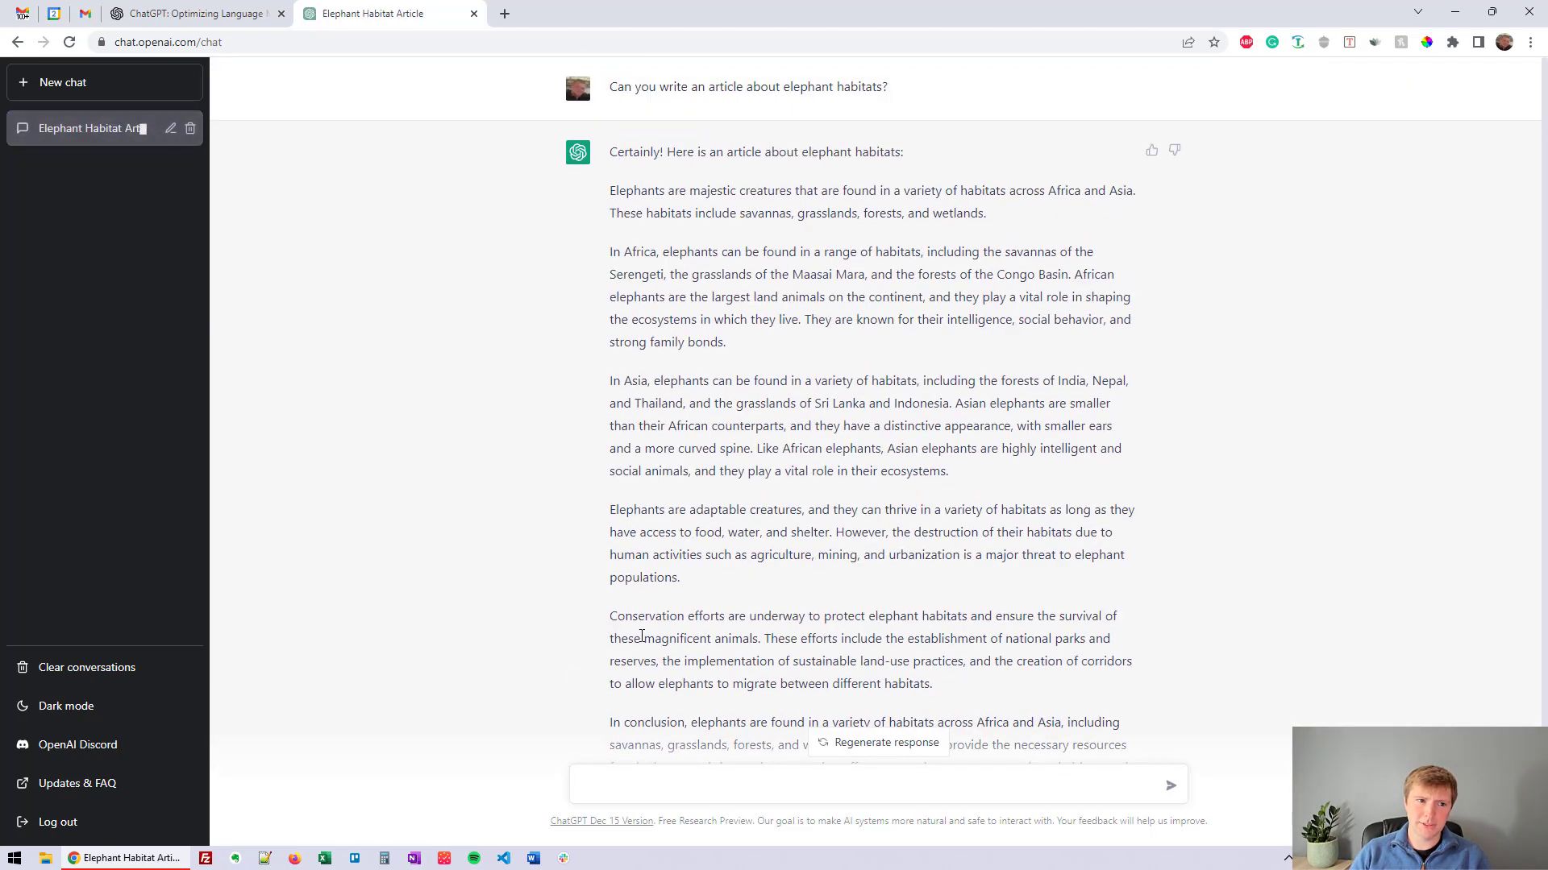
{"action": "scroll", "coordinate": [645, 636], "scroll_direction": "down", "scroll_amount": 2}
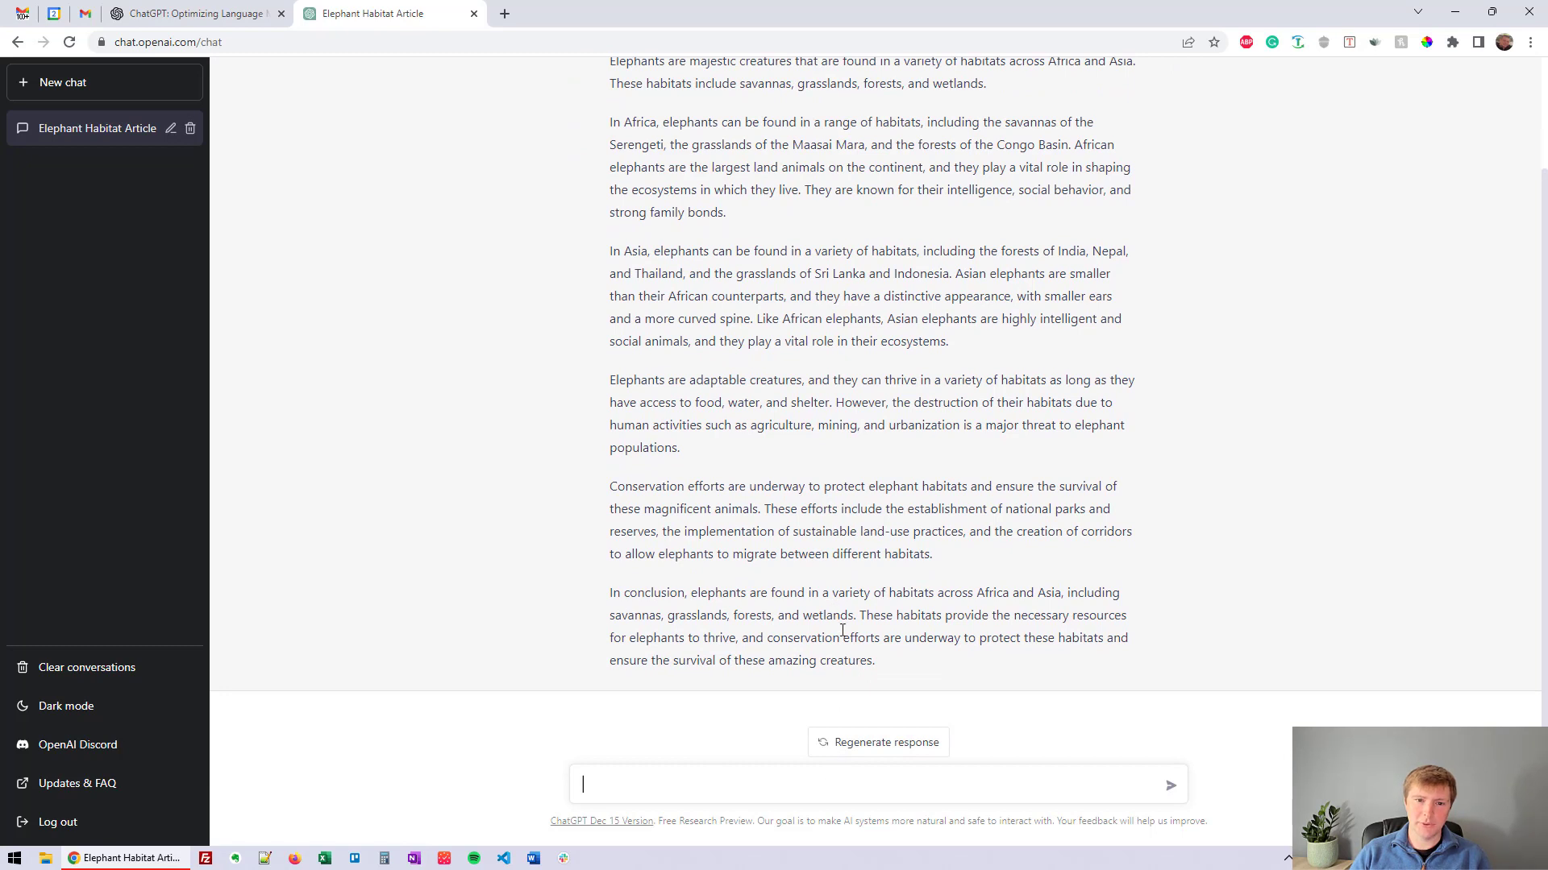
{"action": "left_click", "coordinate": [883, 743]}
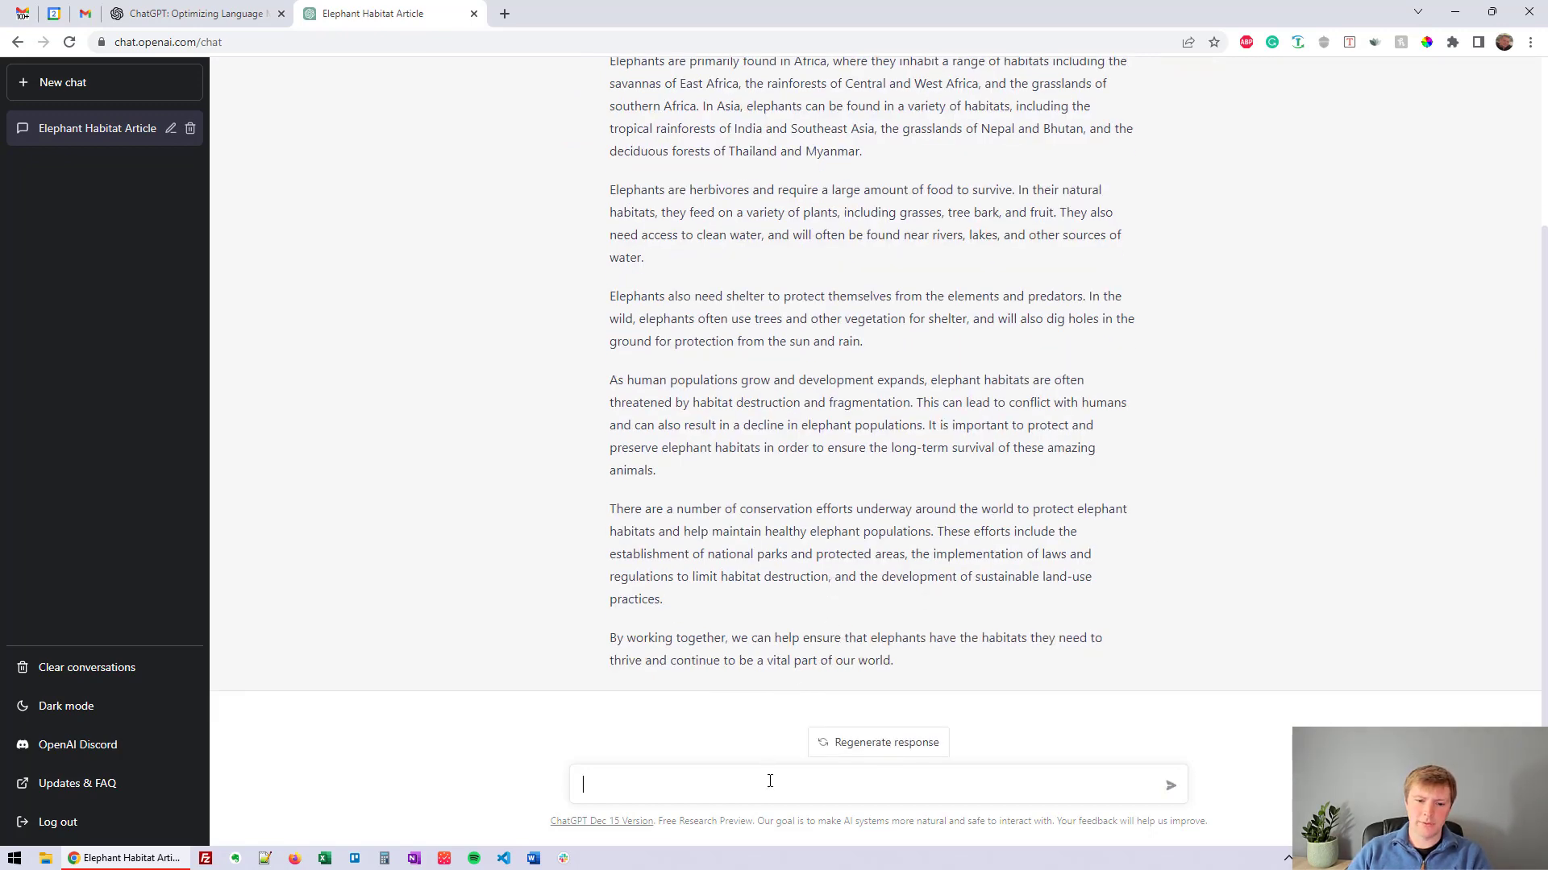
{"action": "scroll", "coordinate": [804, 676], "scroll_direction": "up", "scroll_amount": 3}
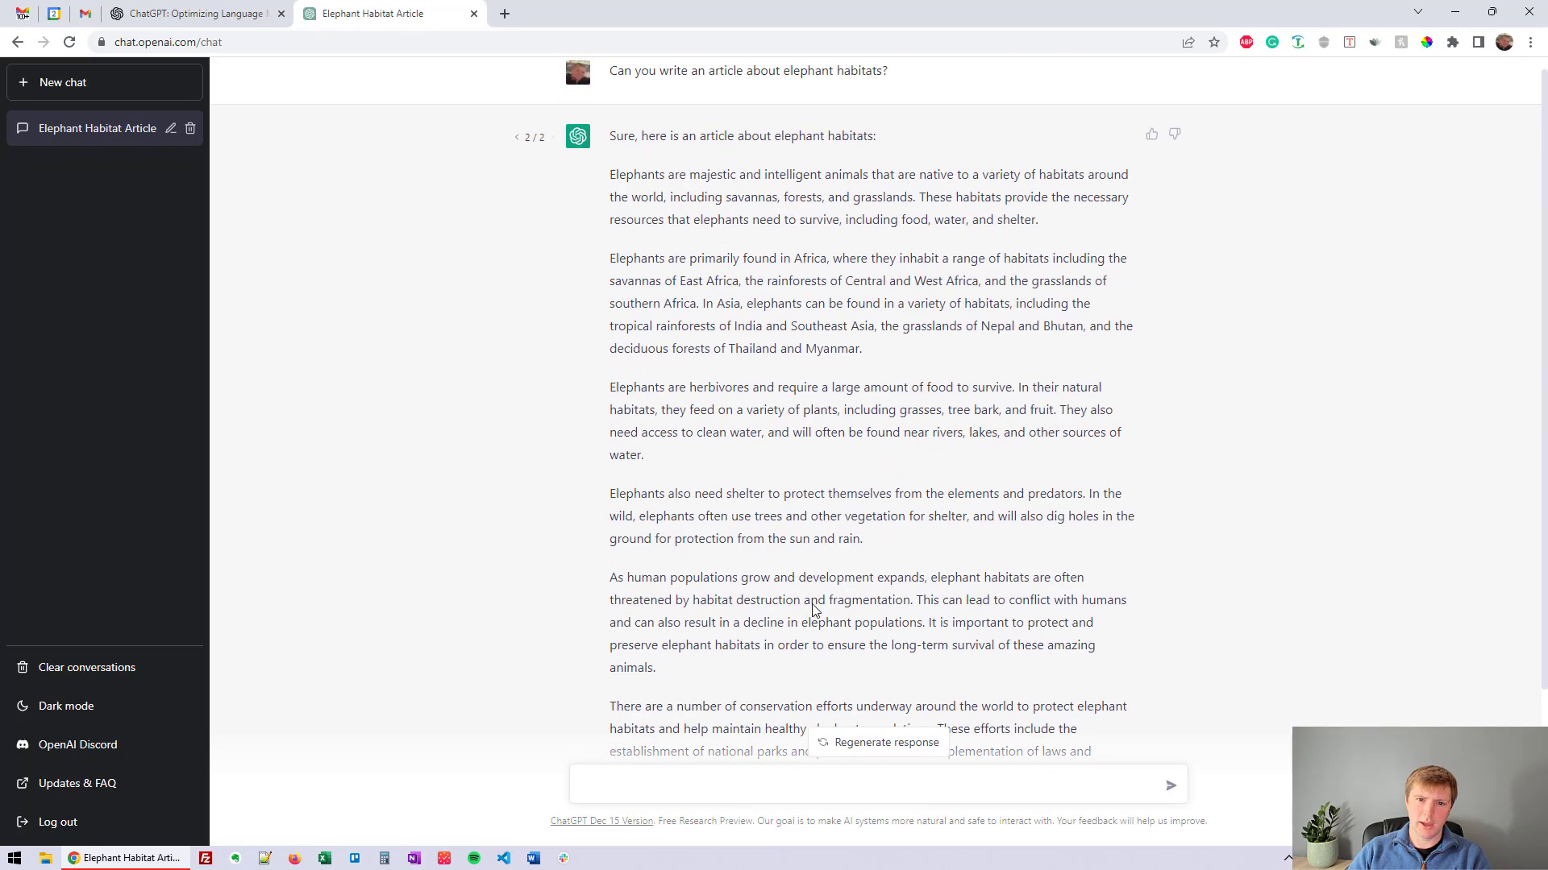
Reuse the original elephant habitats prompt, add "Please make this at least 2000 words." and send it.
{"action": "left_click_drag", "start_coordinate": [892, 95], "coordinate": [611, 87]}
{"action": "key", "text": "ctrl+c"}
{"action": "scroll", "coordinate": [736, 695], "scroll_direction": "down", "scroll_amount": 3}
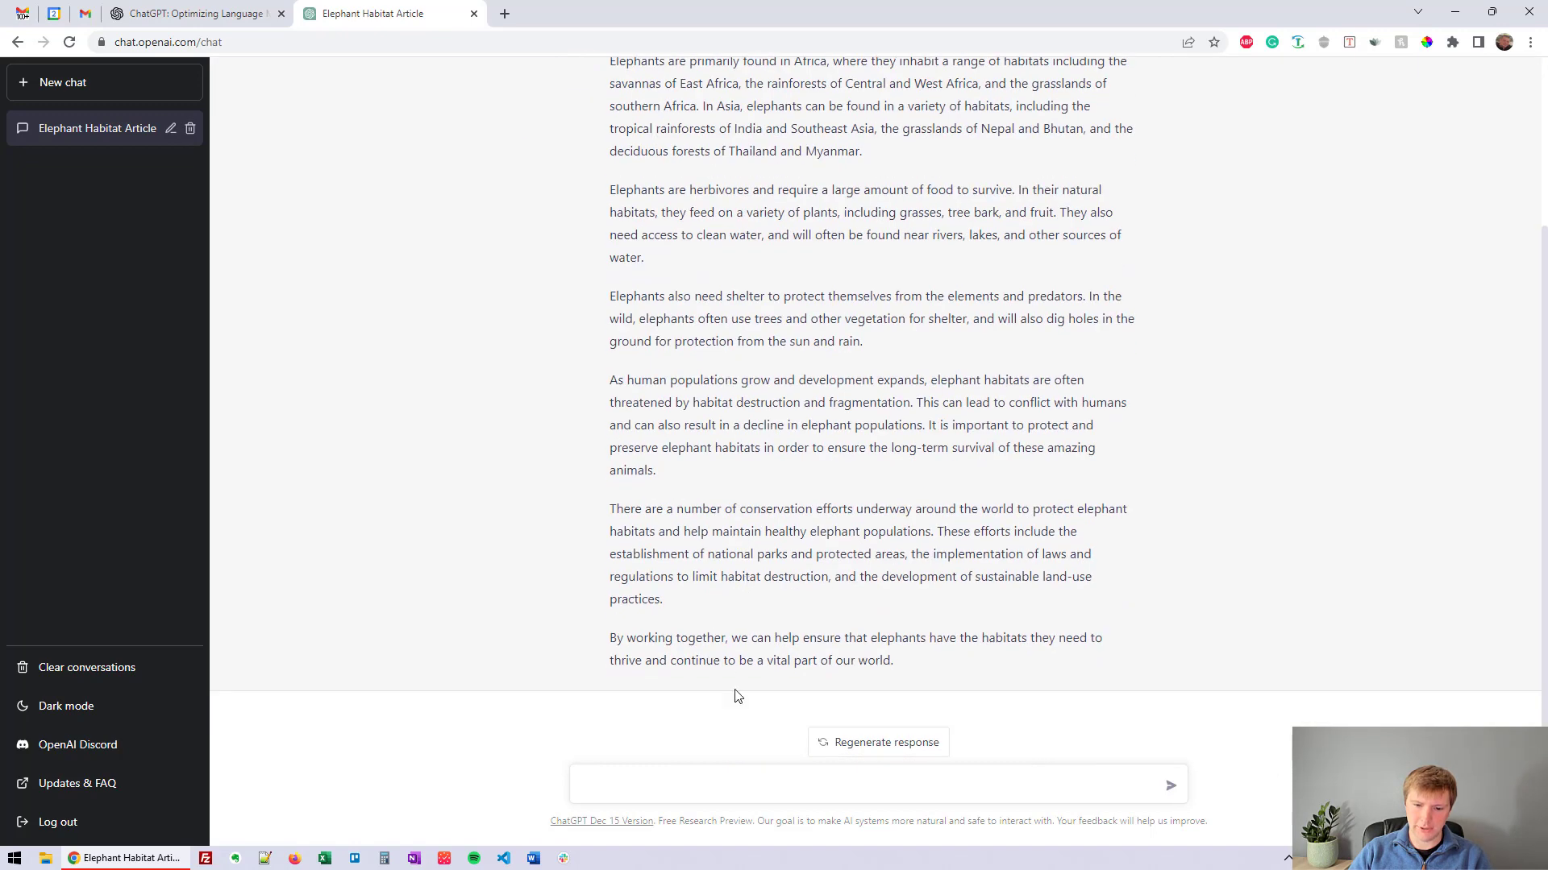
{"action": "left_click", "coordinate": [741, 777]}
{"action": "key", "text": "ctrl+v"}
{"action": "type", "text": "Pl"}
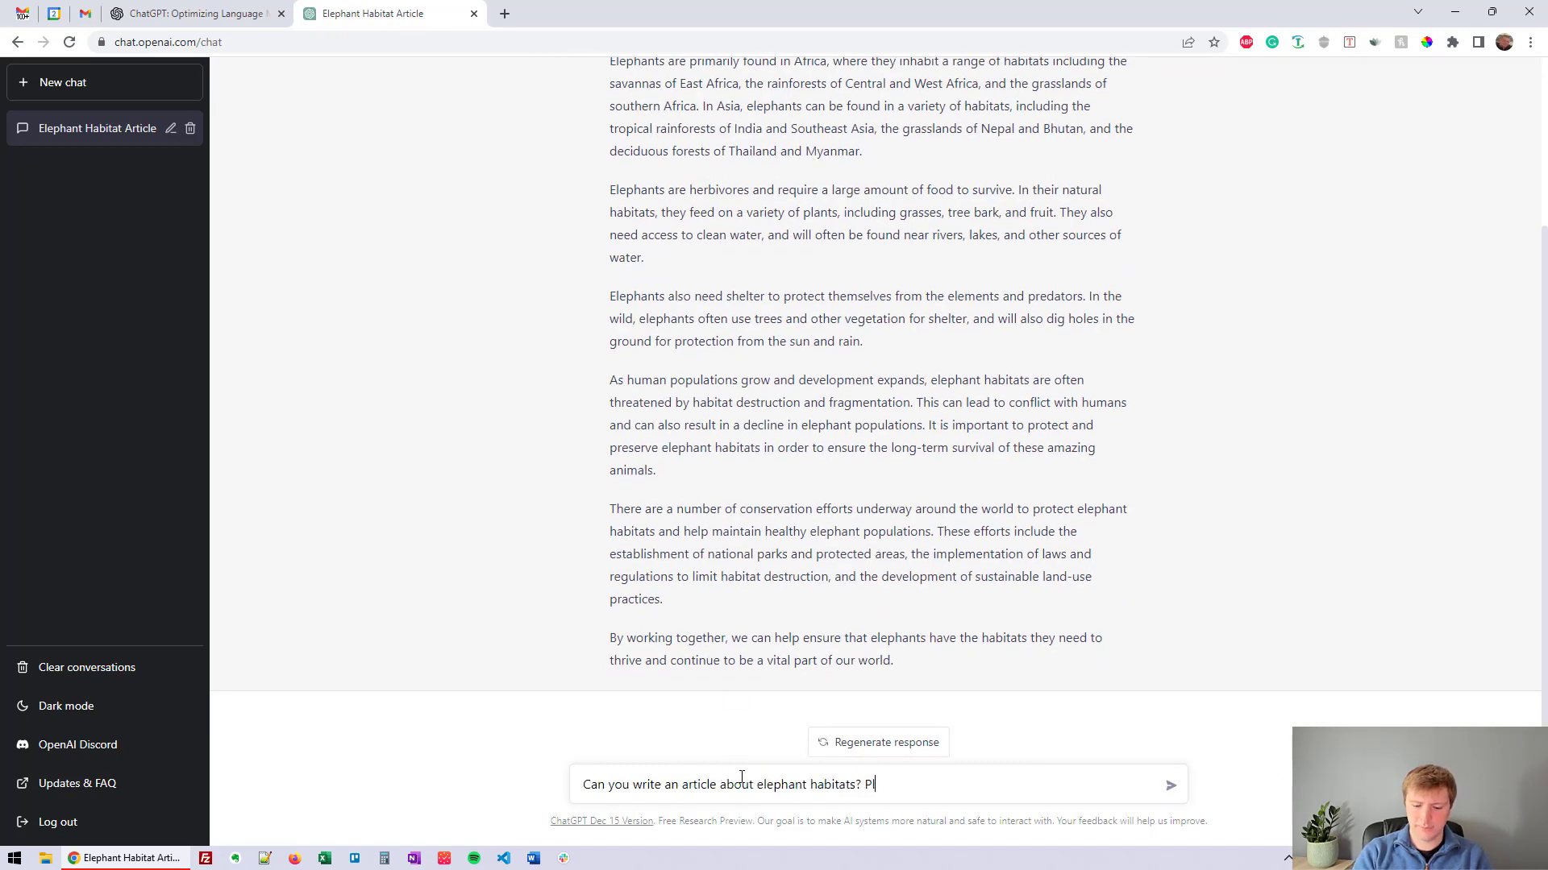
{"action": "type", "text": "ease make this at least 2000 words."}
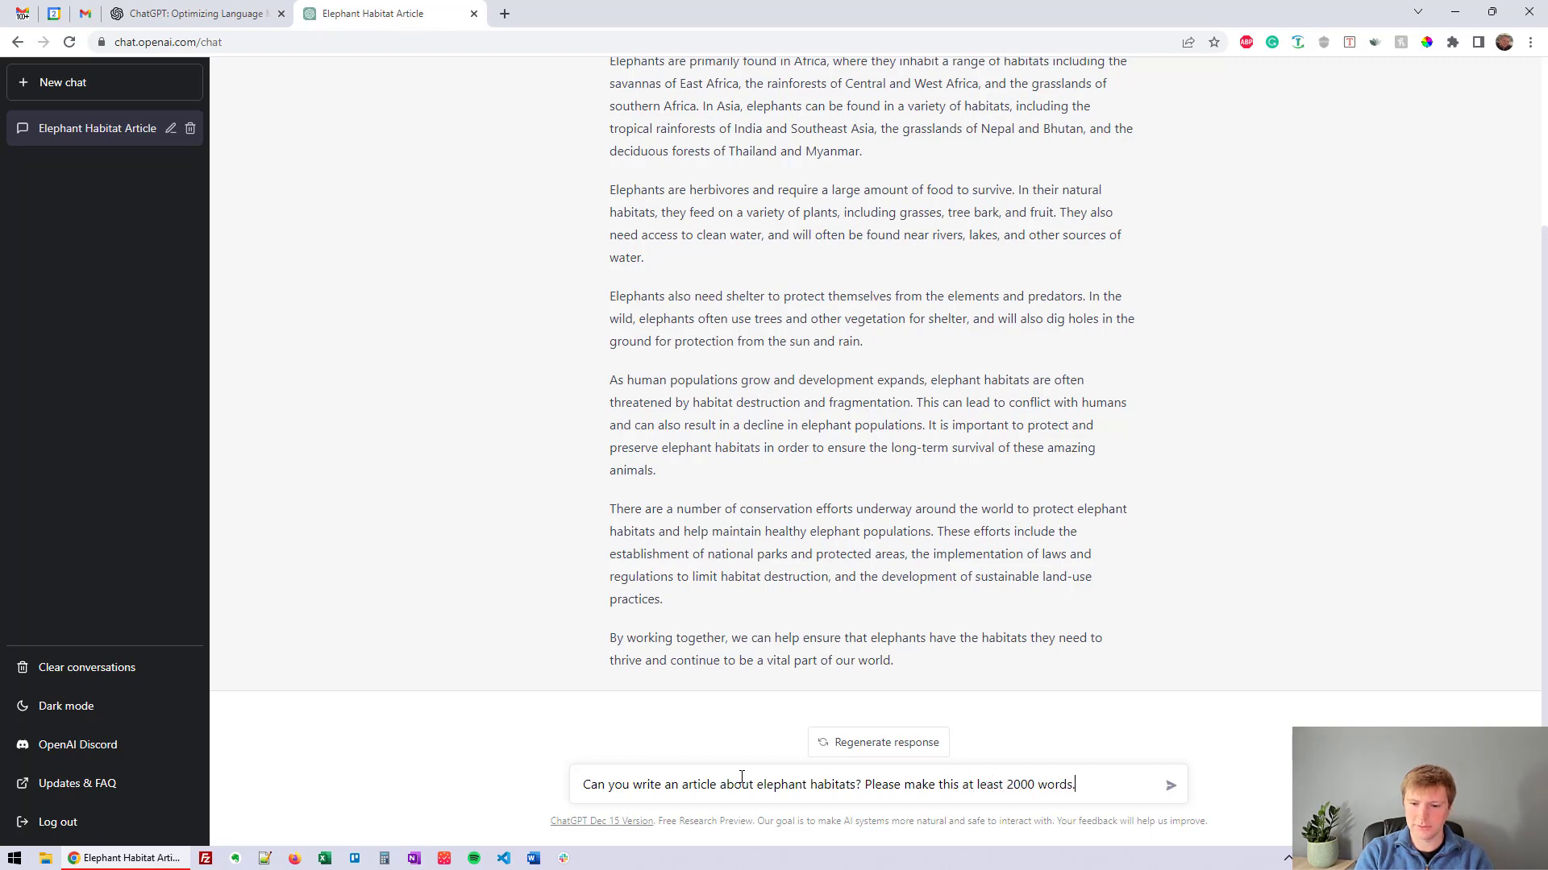
{"action": "key", "text": "Return"}
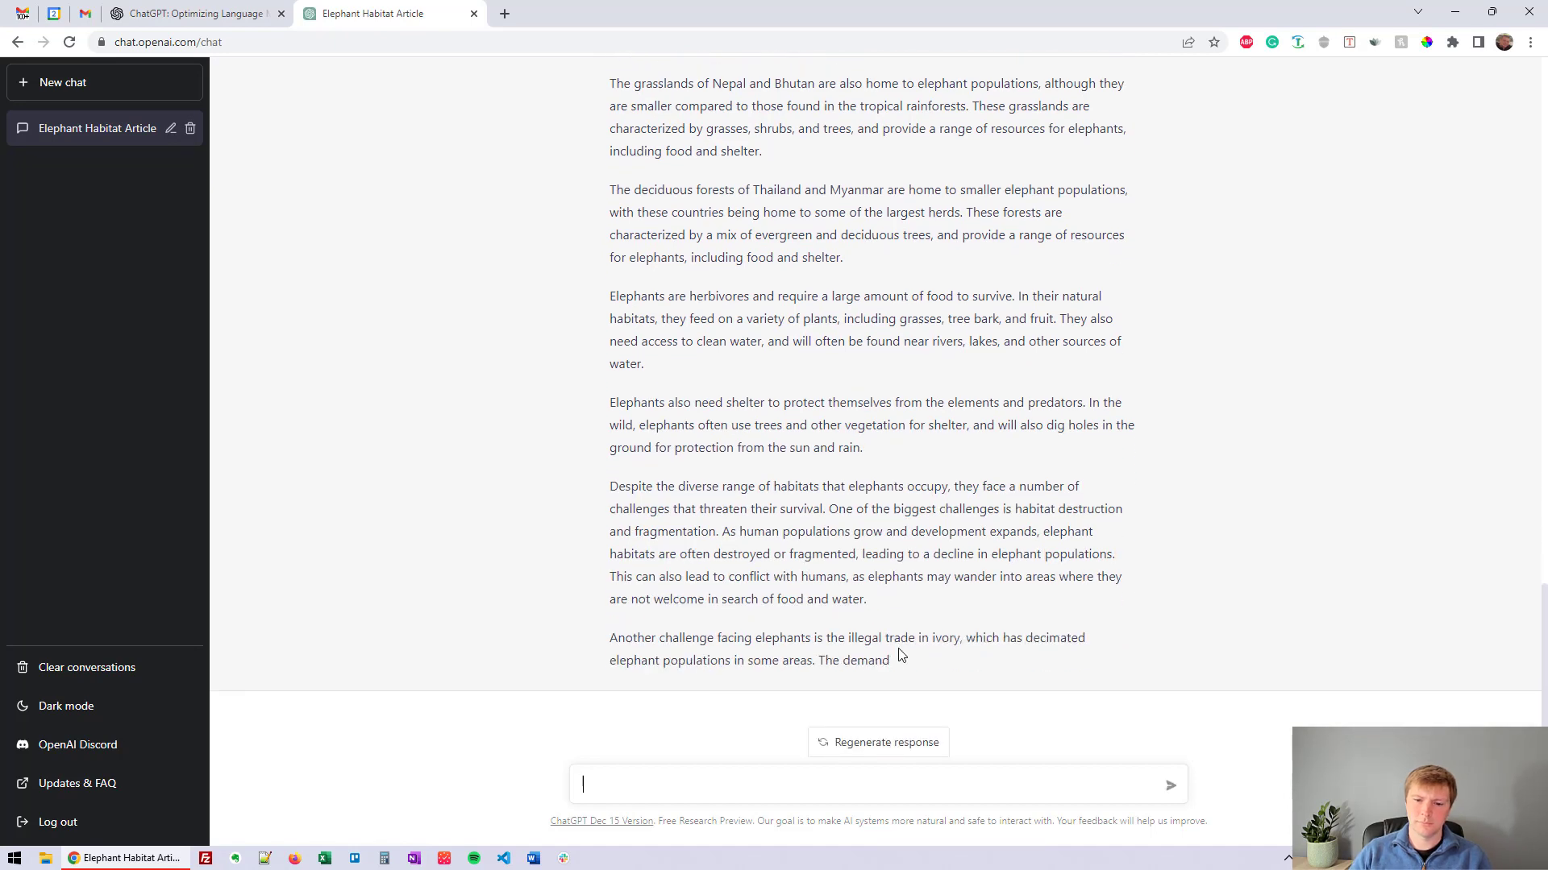
Select and copy the full text of the in-depth article, from its ending back to its opening paragraph.
{"action": "left_click_drag", "start_coordinate": [889, 660], "coordinate": [612, 668]}
{"action": "scroll", "coordinate": [773, 573], "scroll_direction": "up", "scroll_amount": 2}
{"action": "scroll", "coordinate": [767, 581], "scroll_direction": "up", "scroll_amount": 10}
{"action": "scroll", "coordinate": [677, 656], "scroll_direction": "up", "scroll_amount": 5}
{"action": "scroll", "coordinate": [726, 565], "scroll_direction": "down", "scroll_amount": 6}
{"action": "scroll", "coordinate": [699, 627], "scroll_direction": "down", "scroll_amount": 1}
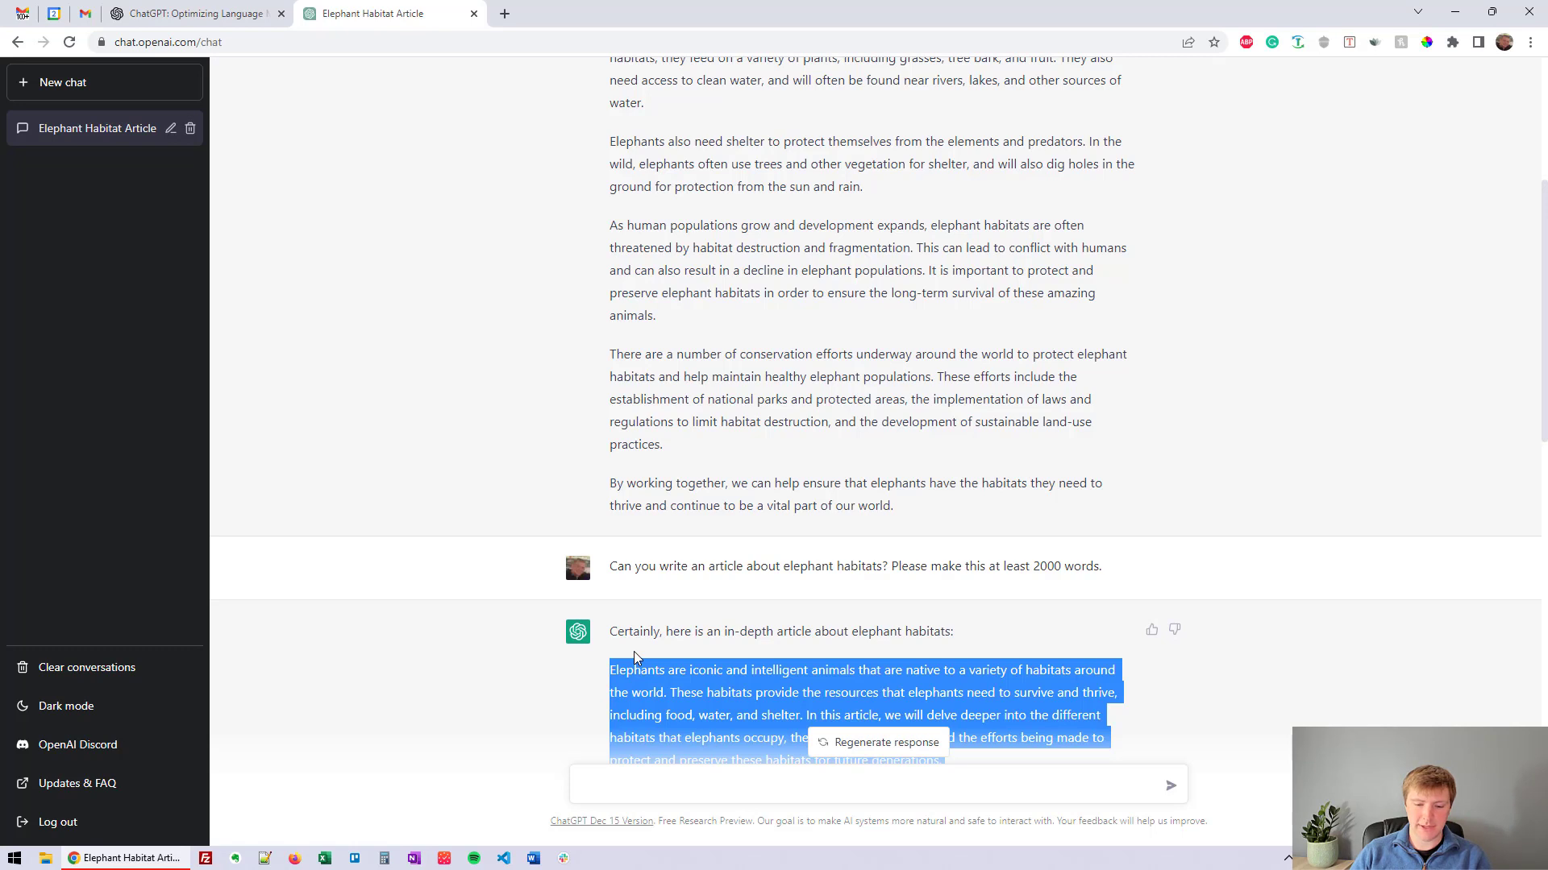
Open wordcounter.net in a new tab and paste the copied article to check its word count.
{"action": "key", "text": "ctrl+t"}
{"action": "type", "text": "w"}
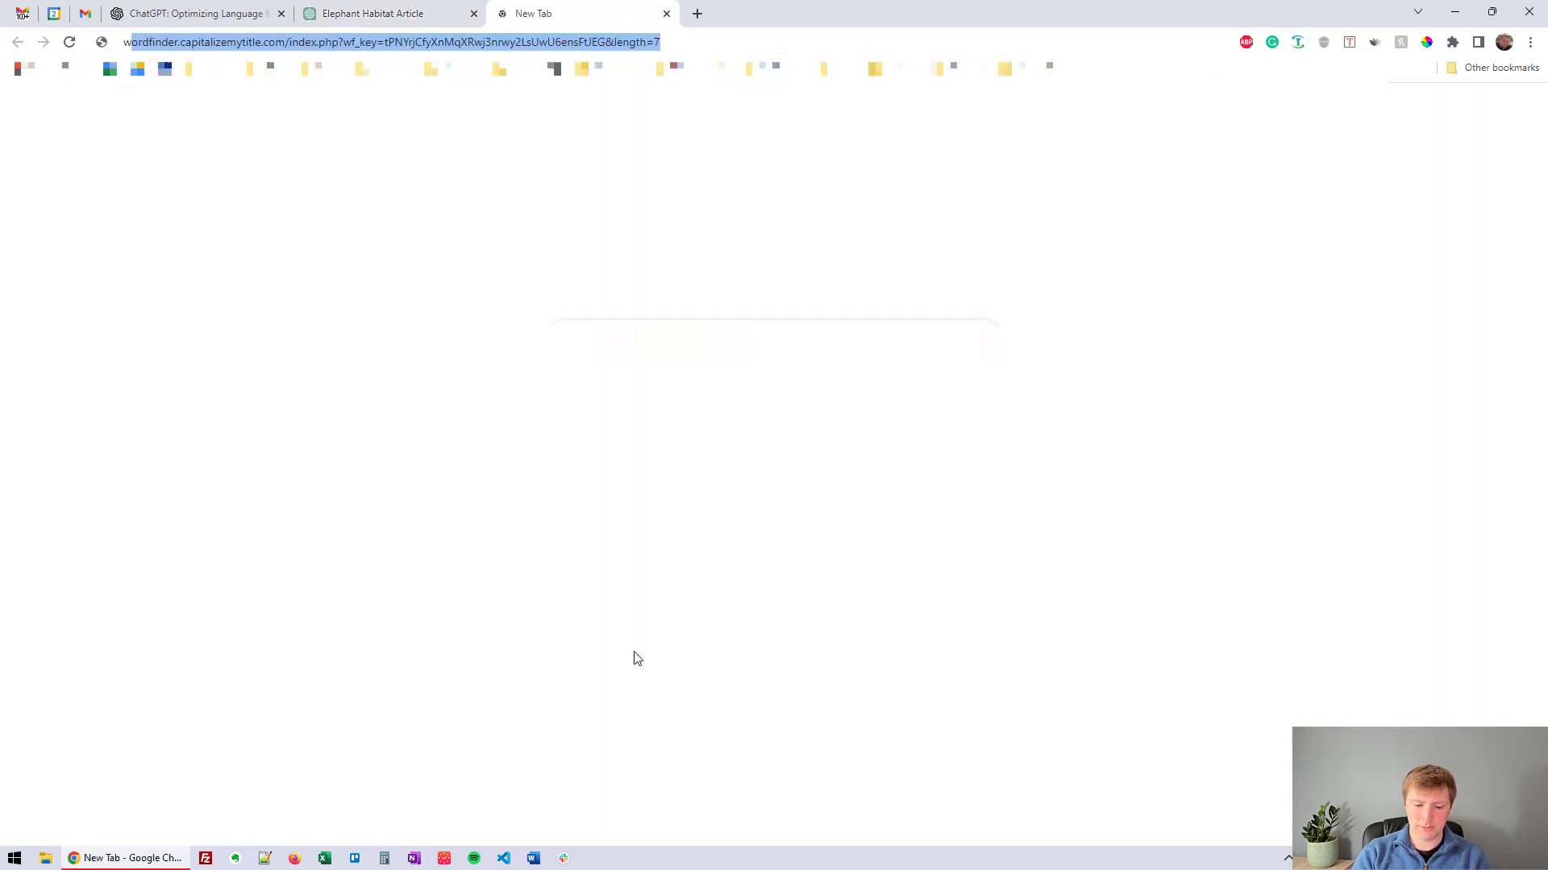
{"action": "type", "text": "ordcounter"}
{"action": "key", "text": "Down"}
{"action": "key", "text": "Down"}
{"action": "key", "text": "Down"}
{"action": "key", "text": "Down"}
{"action": "key", "text": "Down"}
{"action": "key", "text": "Down"}
{"action": "key", "text": "Down"}
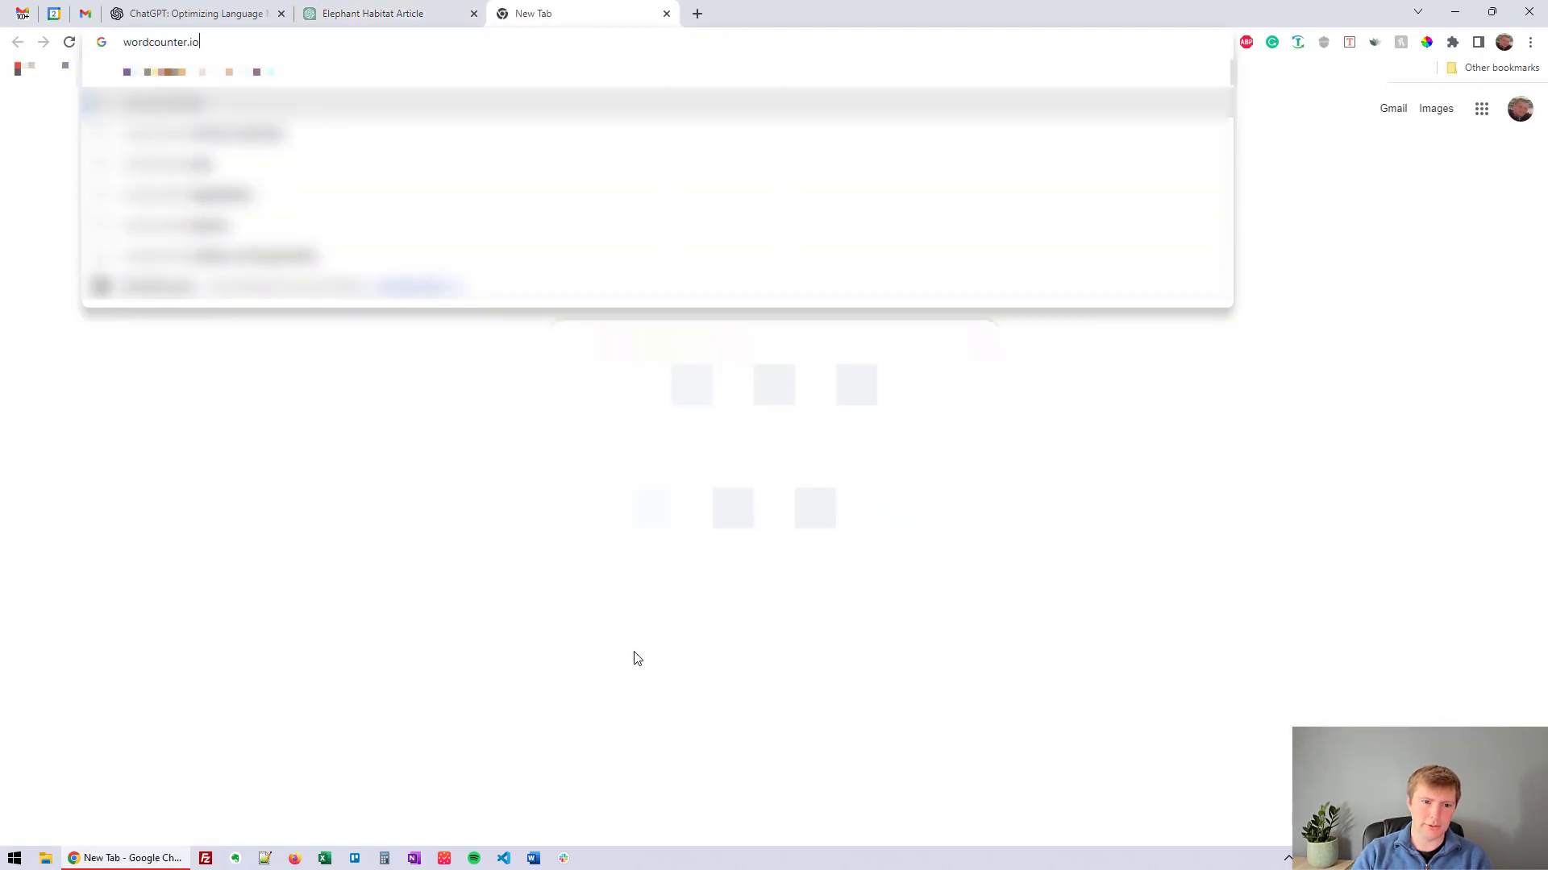
{"action": "key", "text": "Return"}
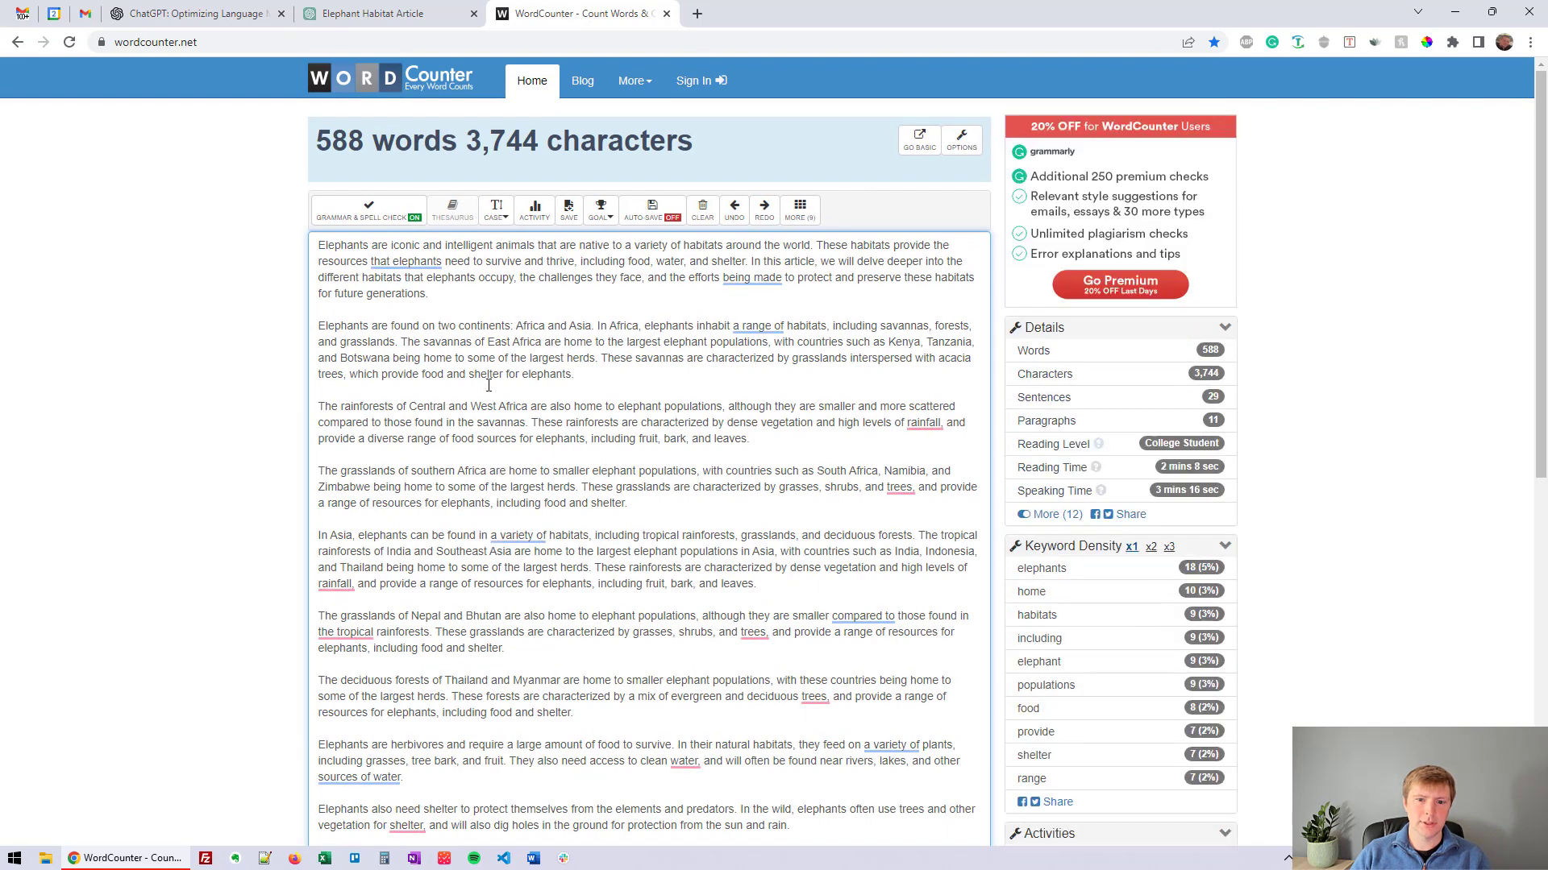
{"action": "scroll", "coordinate": [500, 405], "scroll_direction": "down", "scroll_amount": 3}
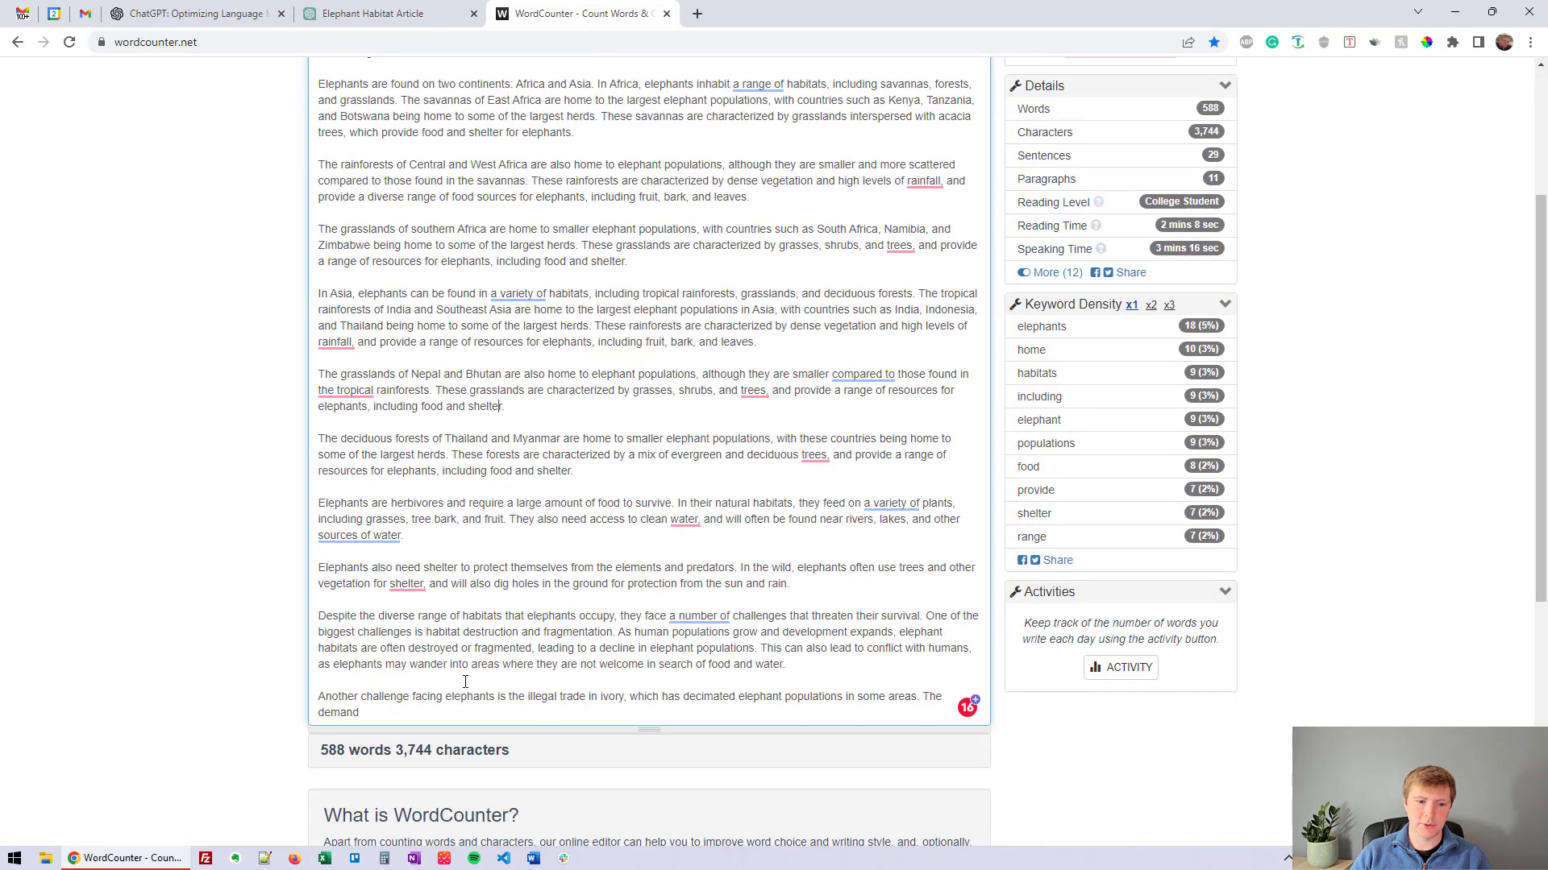
Compare the 2000-word request and its response in ChatGPT with the article text pasted in WordCounter.
{"action": "left_click", "coordinate": [372, 14]}
{"action": "scroll", "coordinate": [753, 393], "scroll_direction": "up", "scroll_amount": 5}
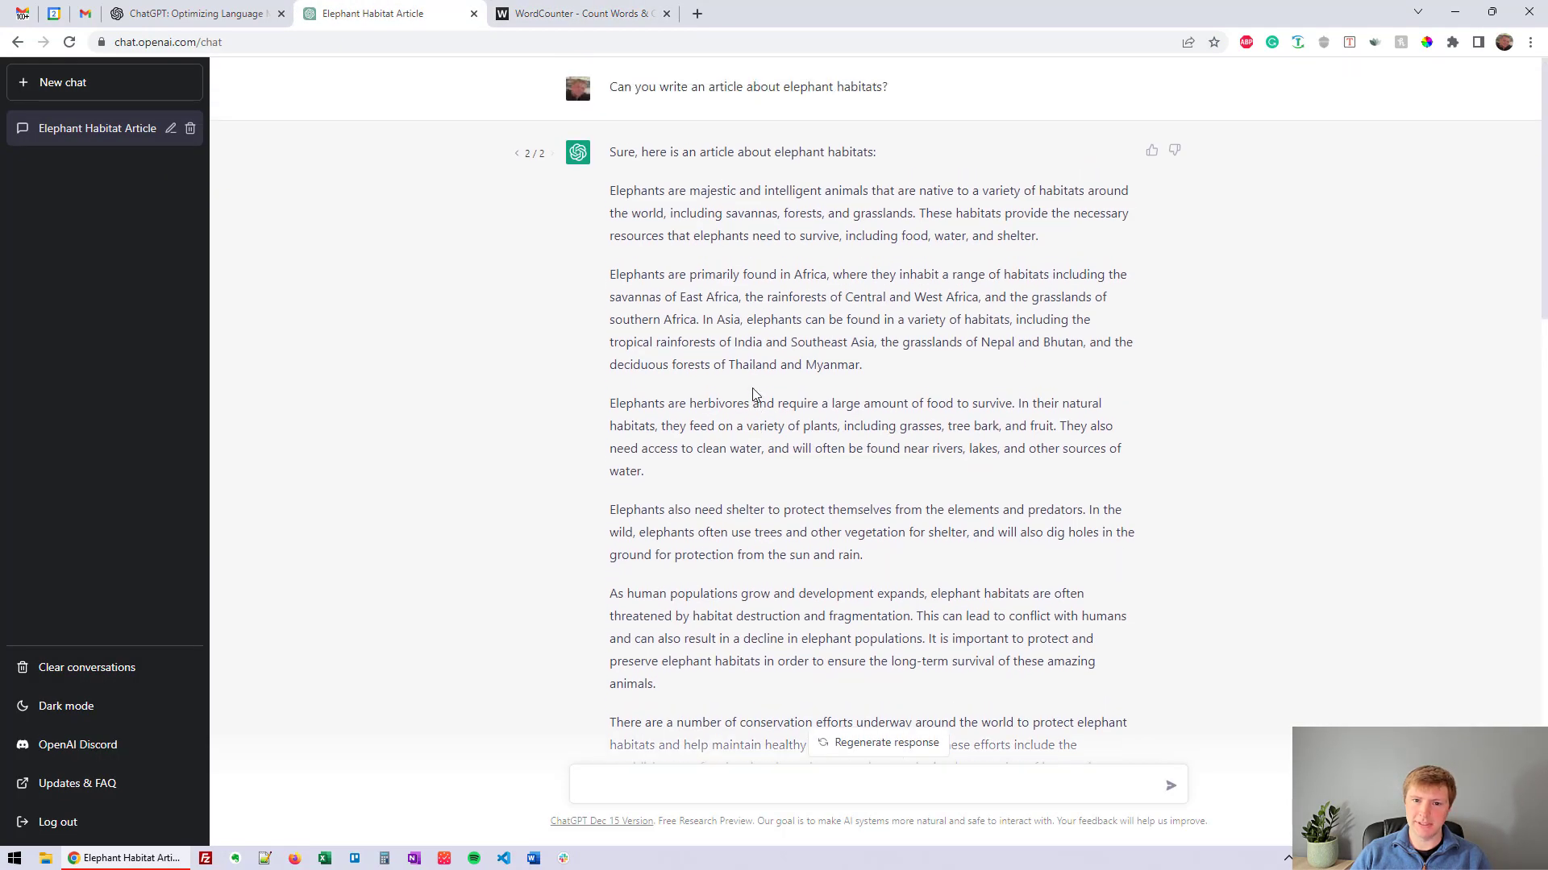
{"action": "scroll", "coordinate": [754, 393], "scroll_direction": "down", "scroll_amount": 16}
{"action": "scroll", "coordinate": [754, 394], "scroll_direction": "up", "scroll_amount": 2}
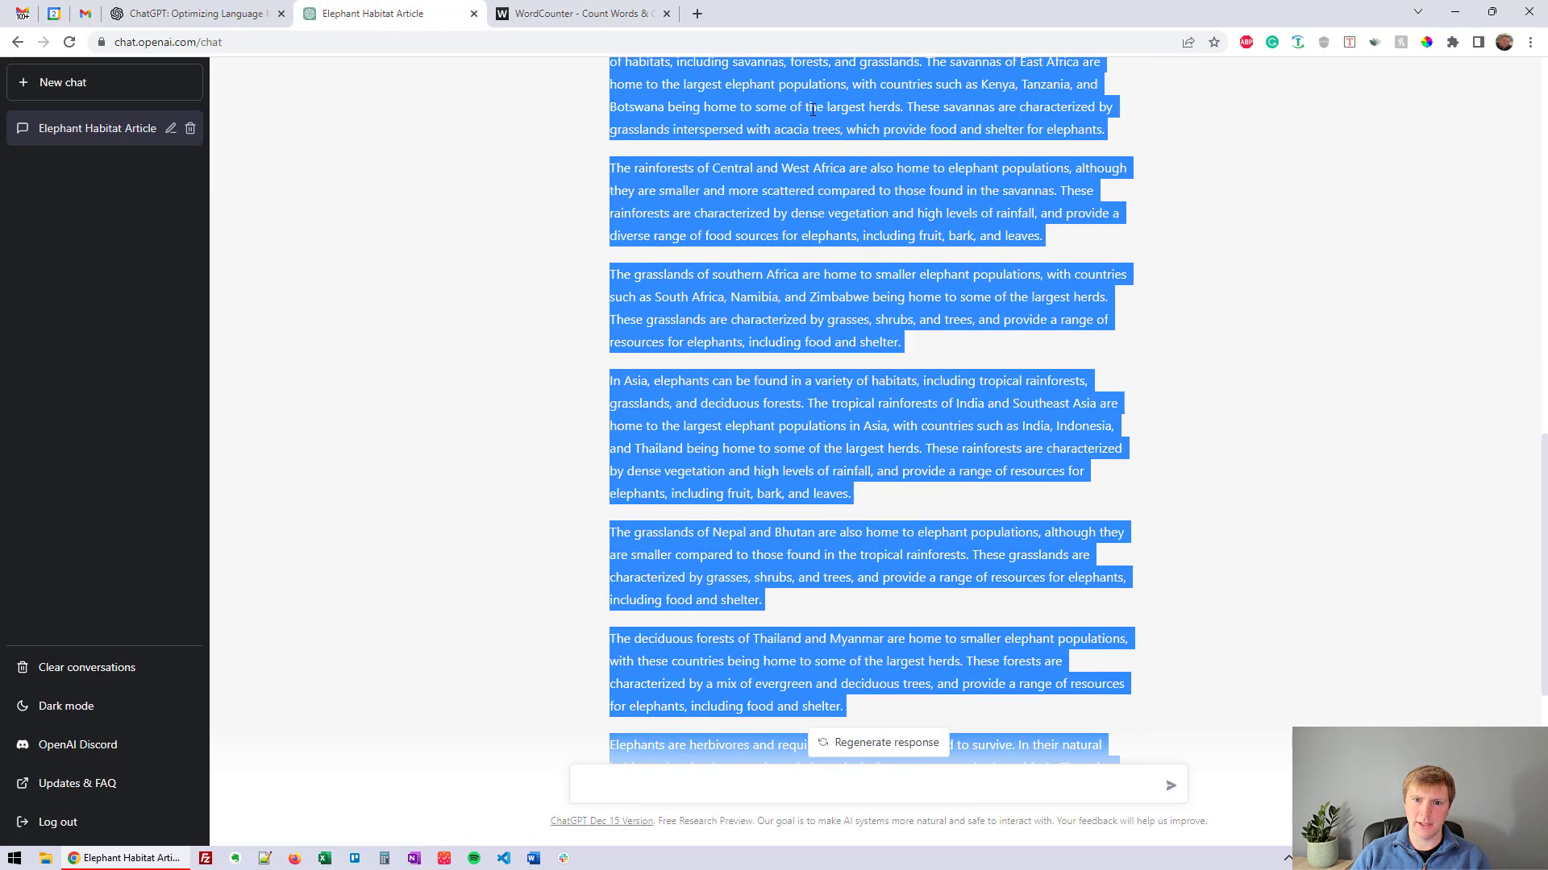
{"action": "scroll", "coordinate": [835, 133], "scroll_direction": "up", "scroll_amount": 5}
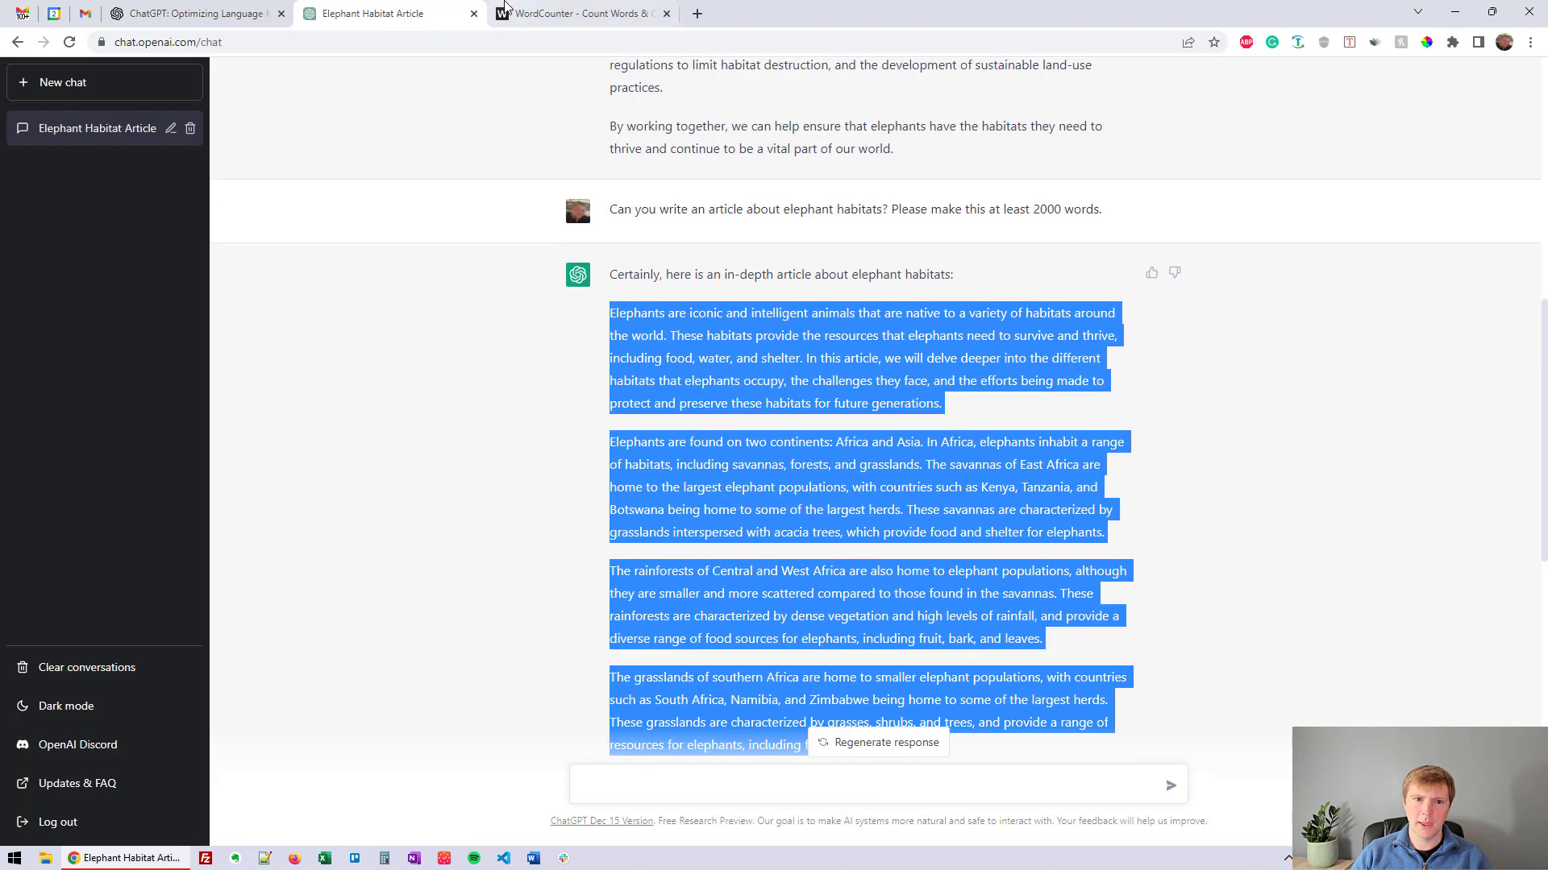
{"action": "left_click", "coordinate": [574, 14]}
{"action": "scroll", "coordinate": [587, 67], "scroll_direction": "up", "scroll_amount": 1}
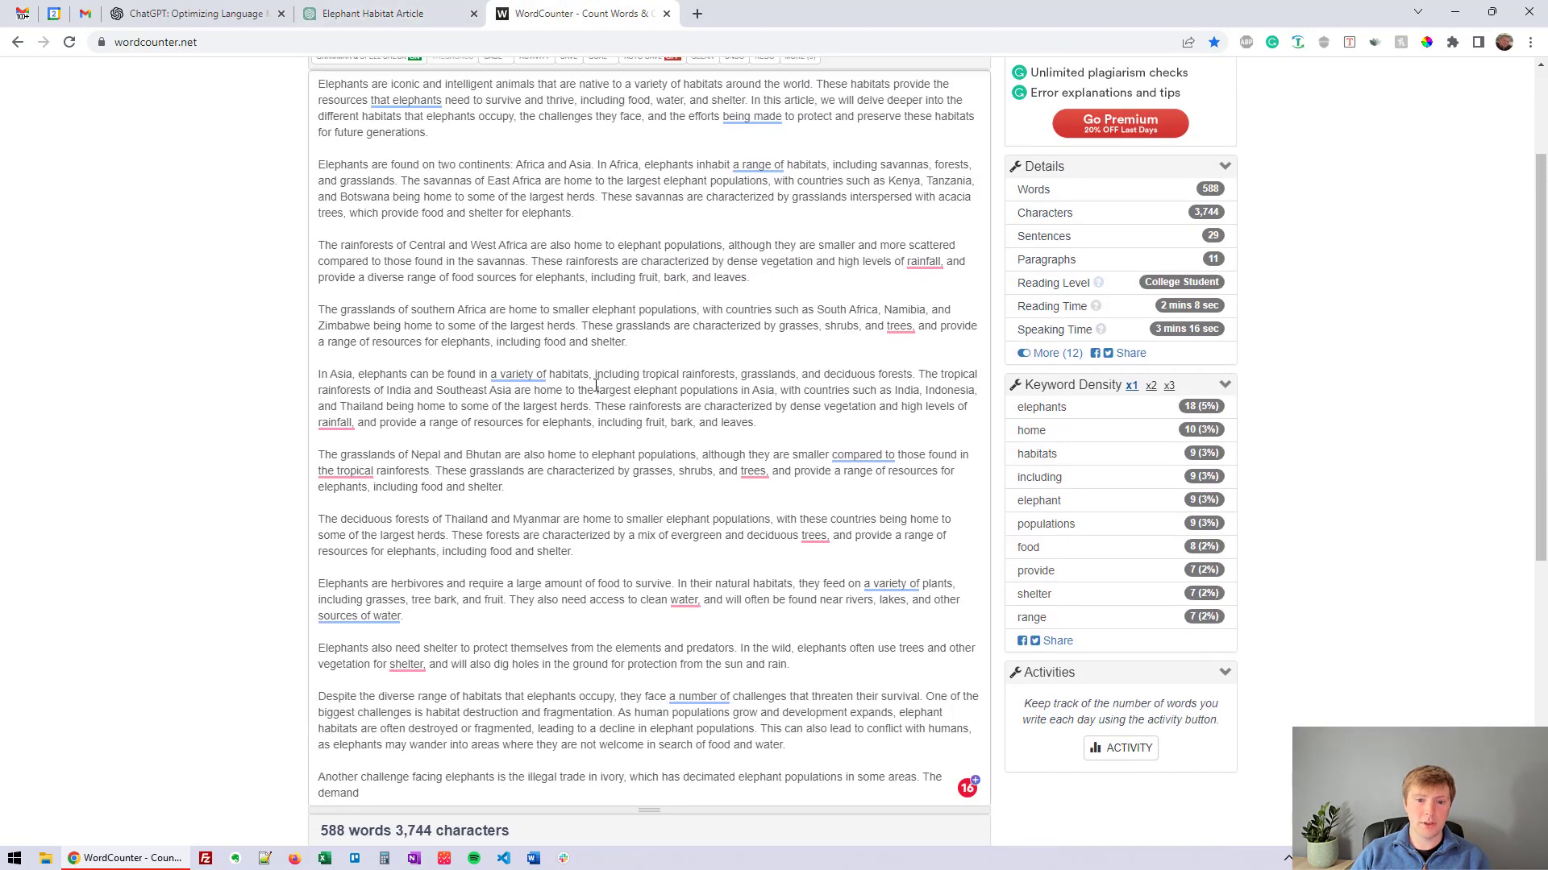
{"action": "scroll", "coordinate": [564, 225], "scroll_direction": "up", "scroll_amount": 1}
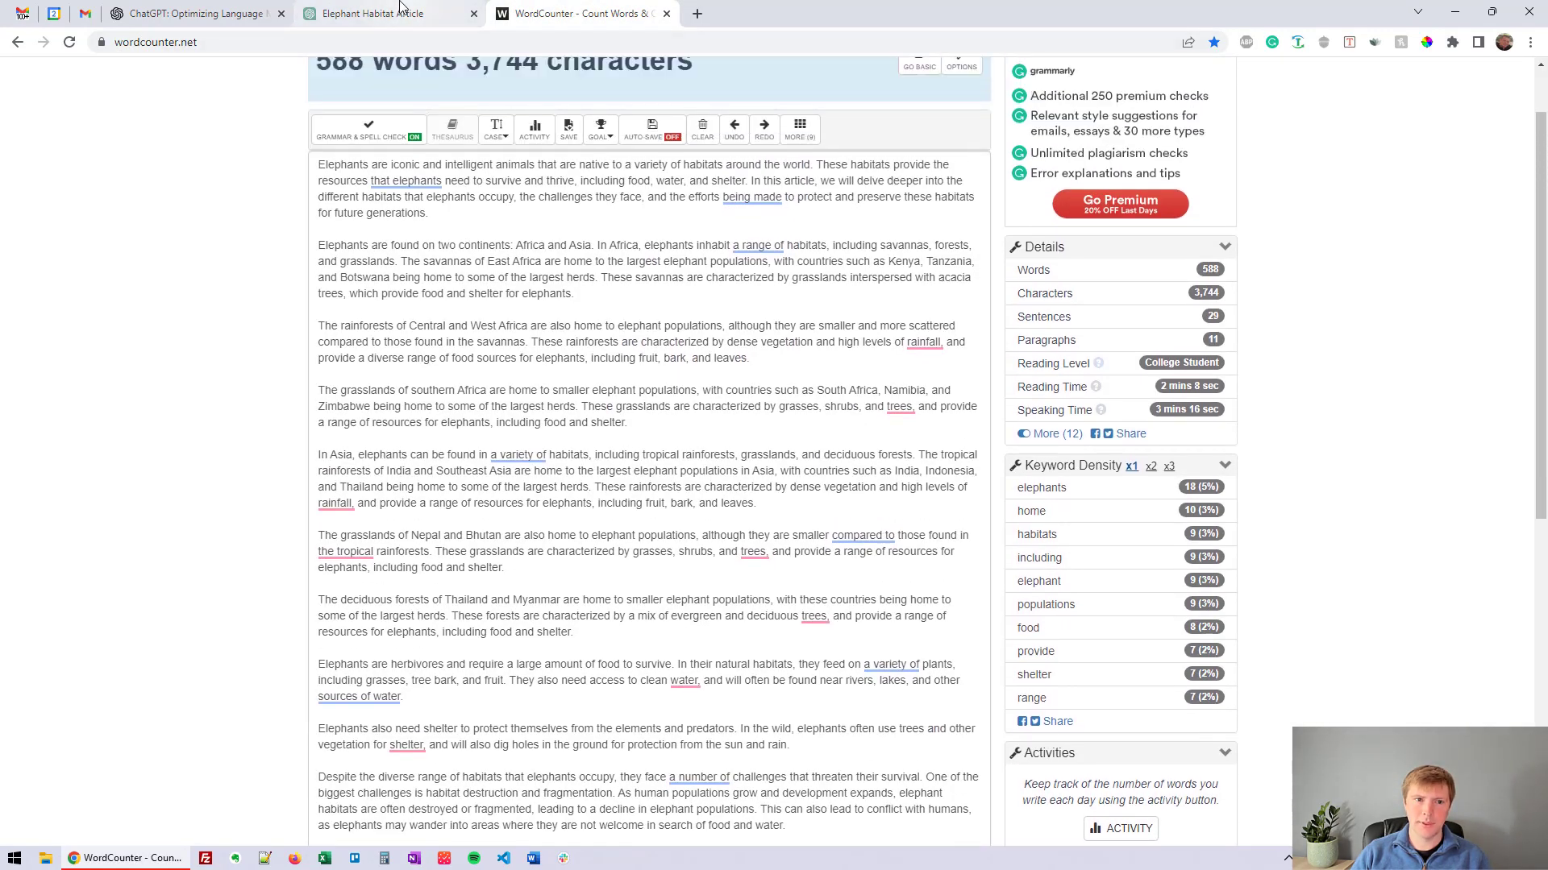
{"action": "left_click", "coordinate": [403, 12]}
{"action": "scroll", "coordinate": [874, 425], "scroll_direction": "down", "scroll_amount": 10}
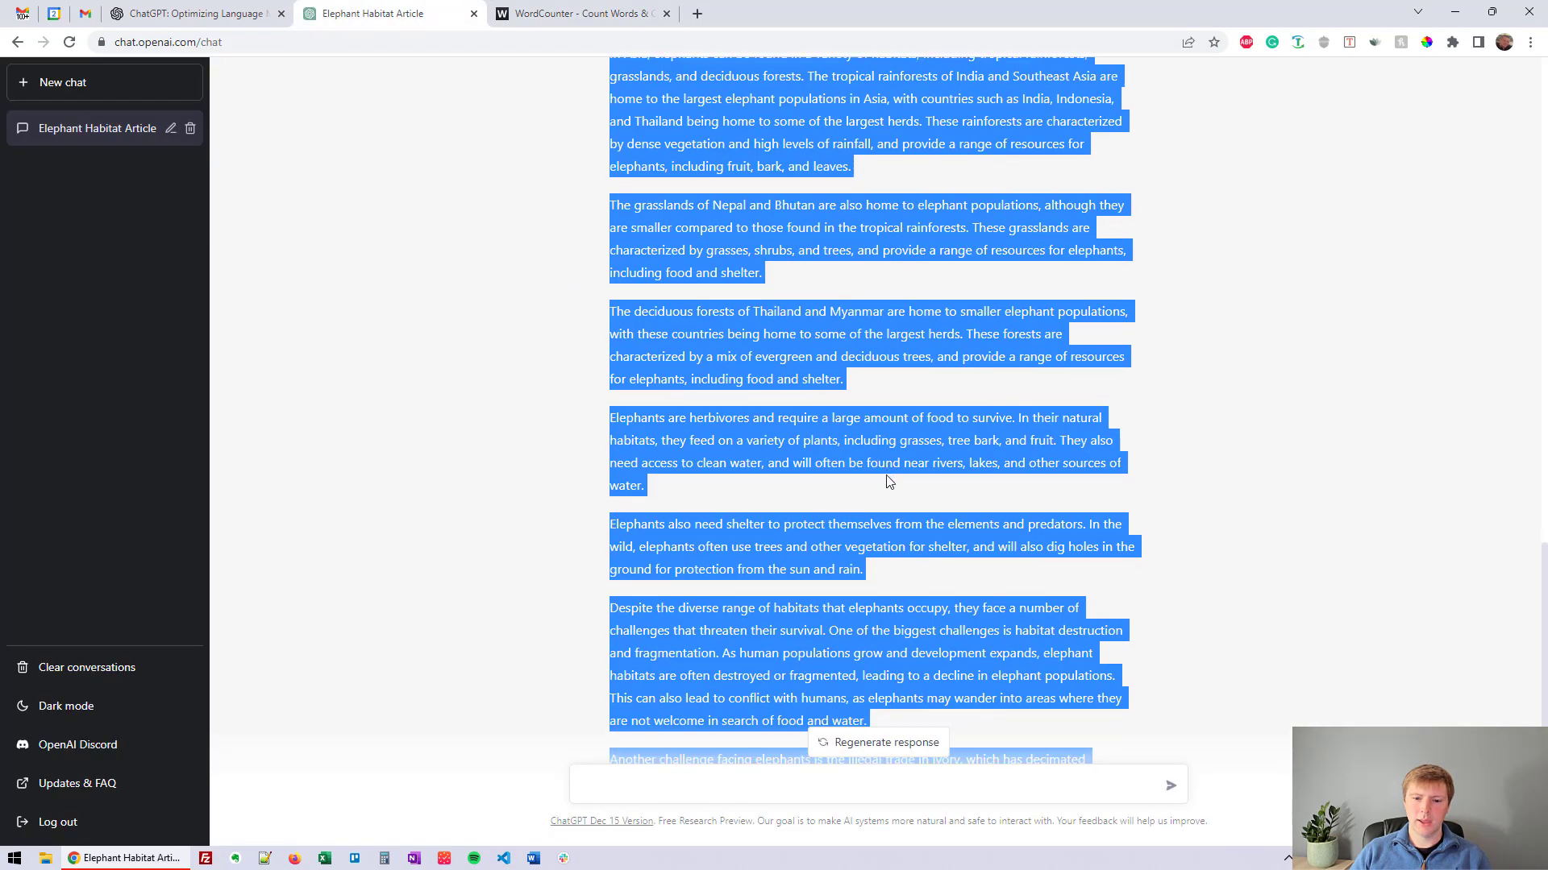
Examine the in-depth article's ending and its regional habitat paragraphs for completeness and writing quality.
{"action": "left_click", "coordinate": [925, 661]}
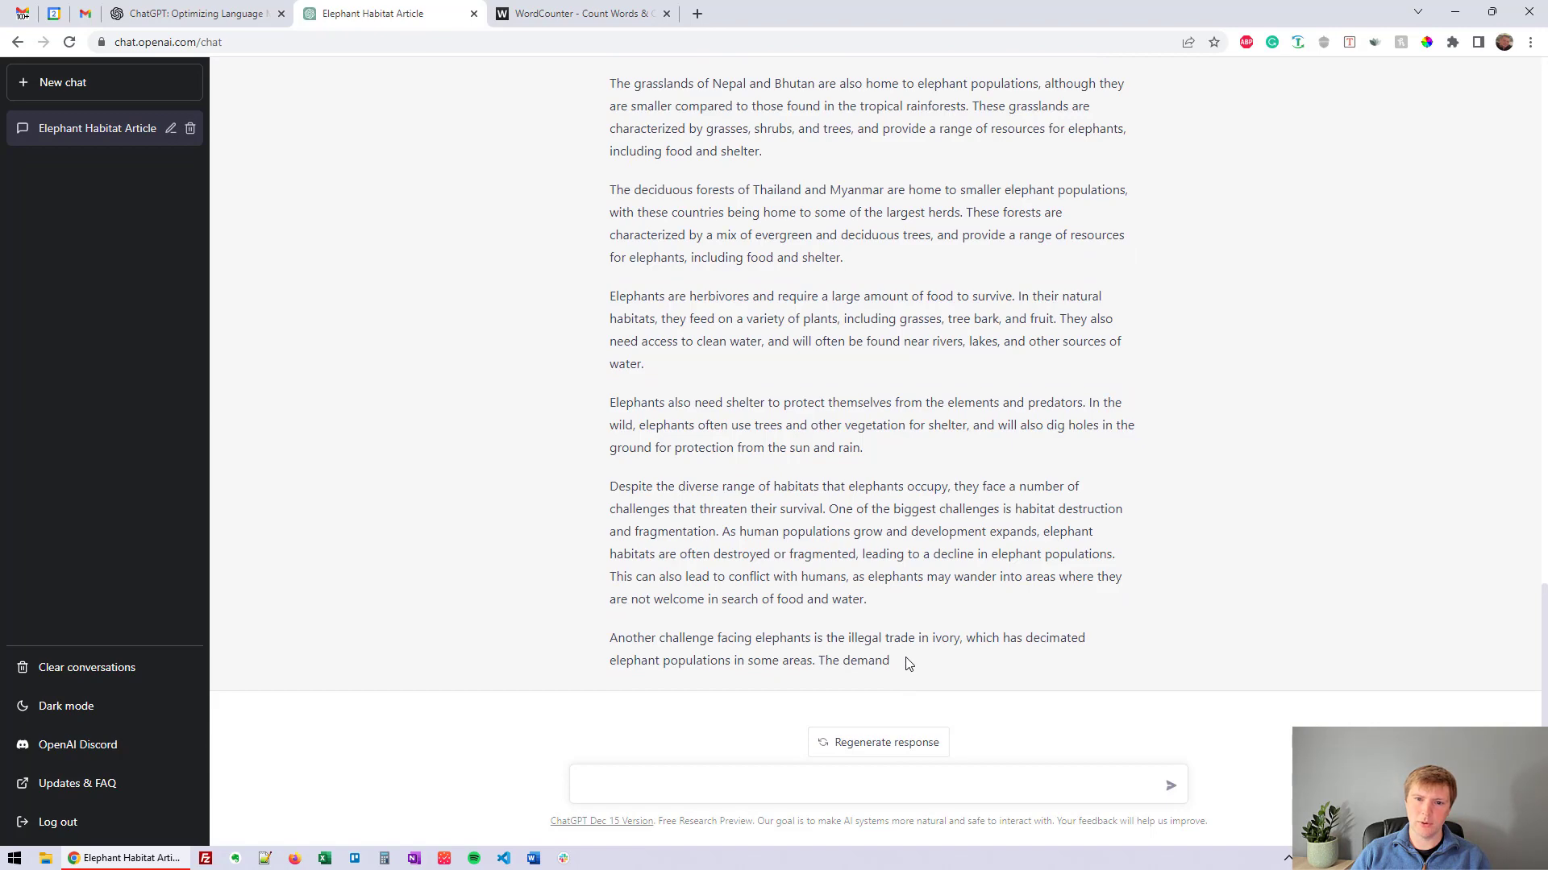
{"action": "left_click", "coordinate": [858, 638], "text": "shift"}
{"action": "left_click", "coordinate": [870, 485]}
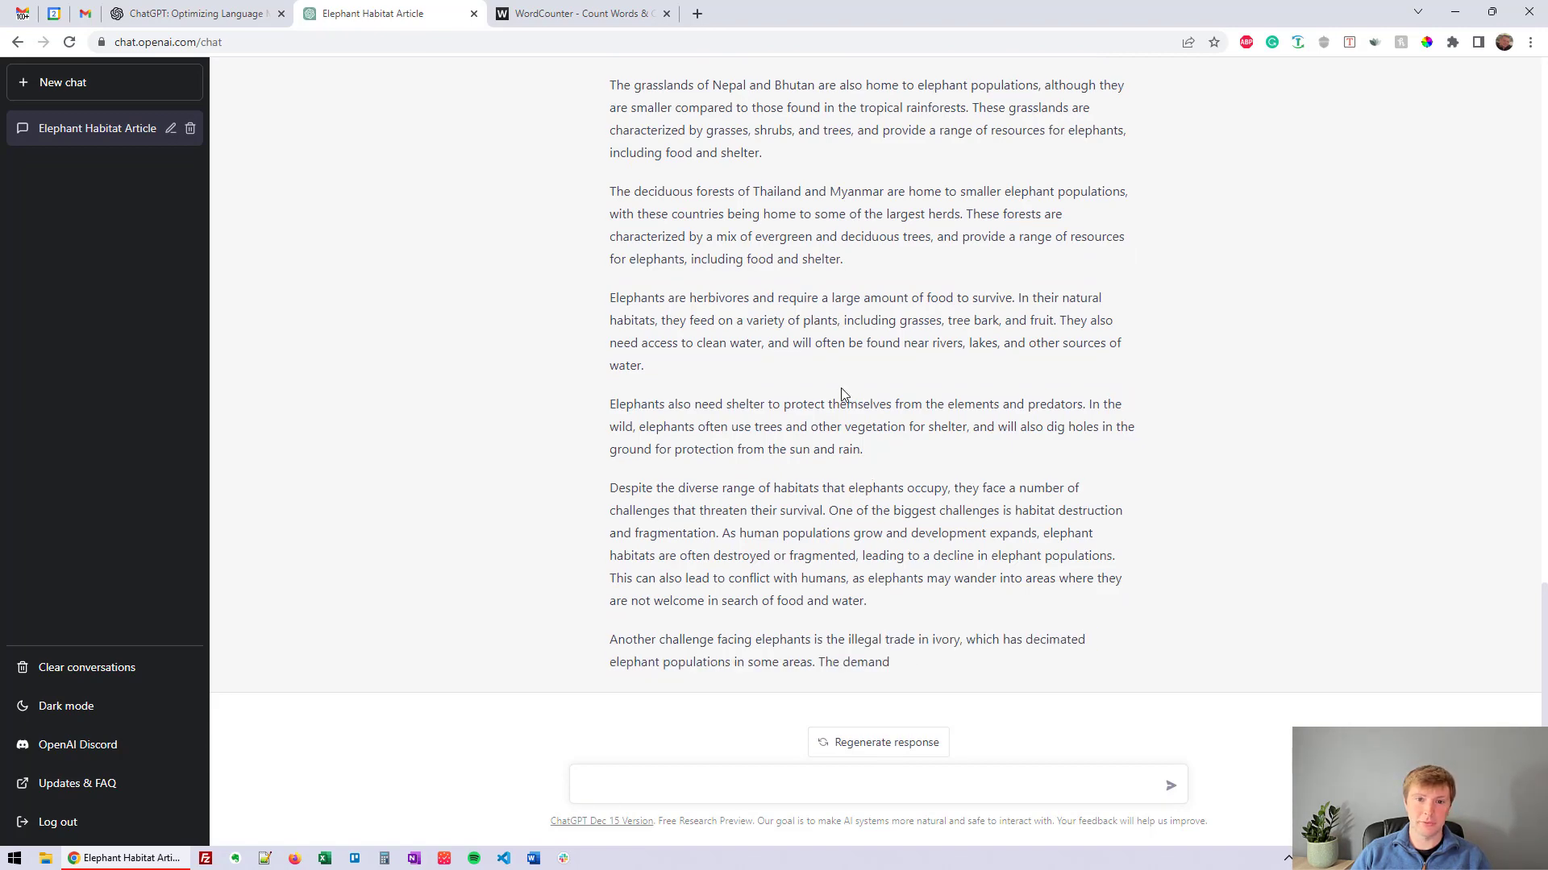
{"action": "scroll", "coordinate": [840, 389], "scroll_direction": "up", "scroll_amount": 6}
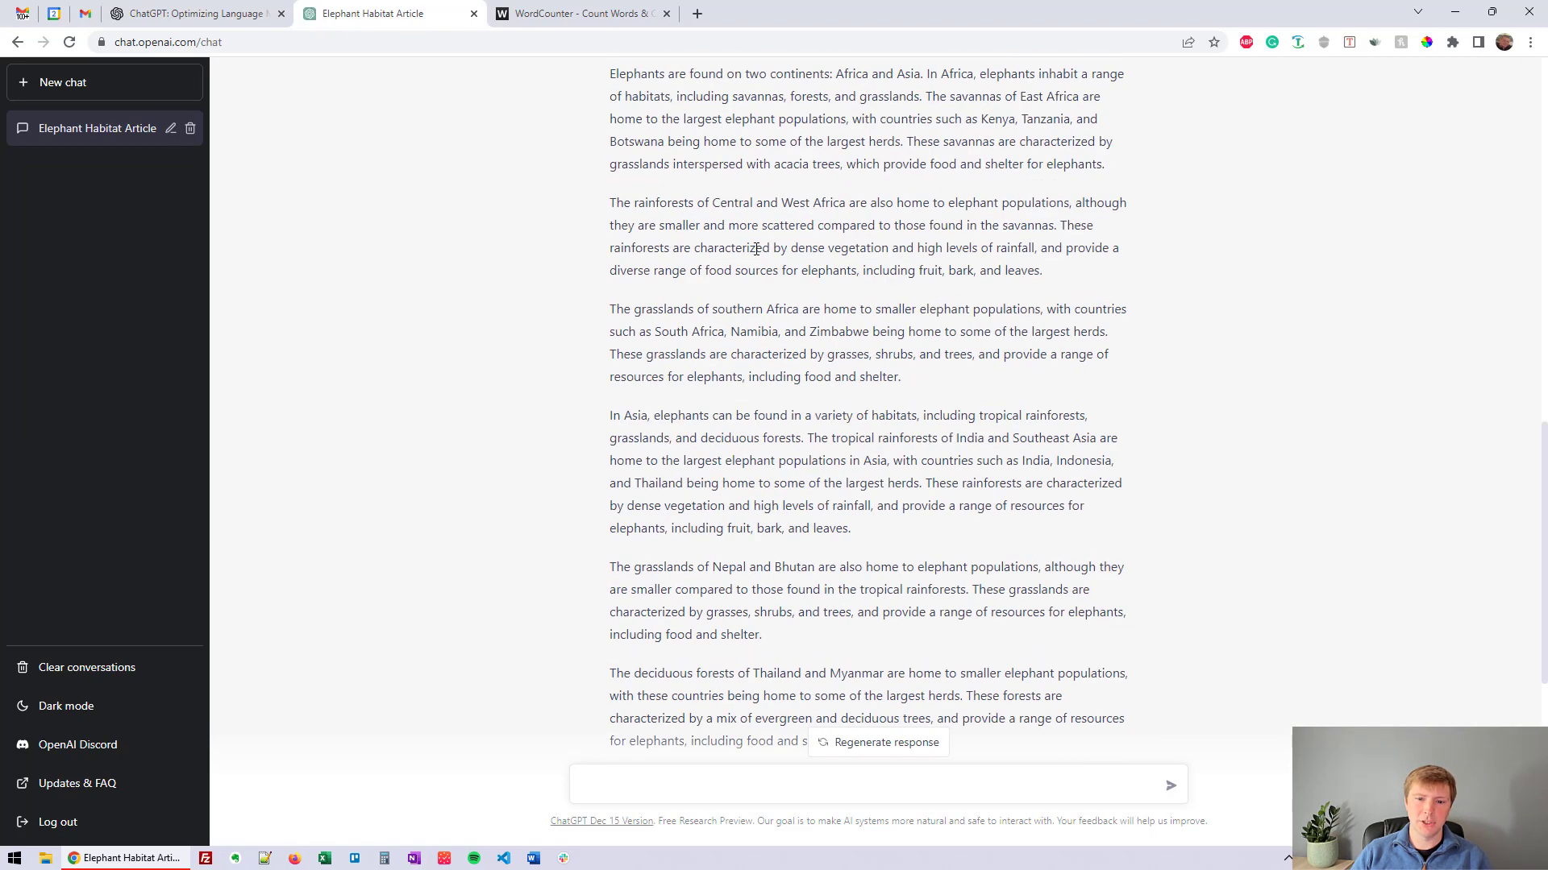
{"action": "scroll", "coordinate": [755, 245], "scroll_direction": "up", "scroll_amount": 1}
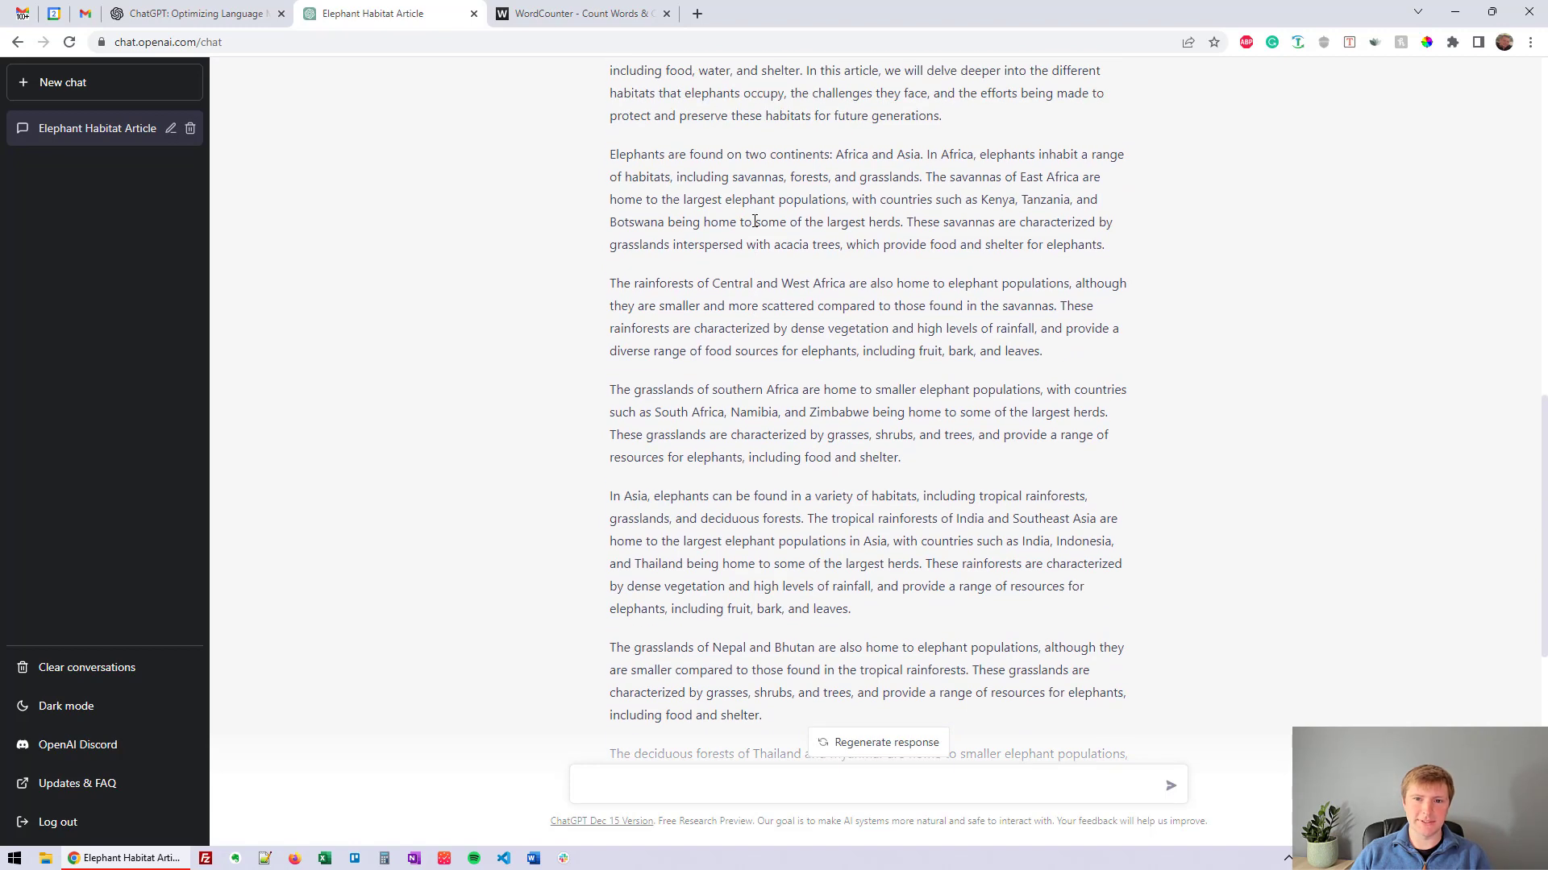
{"action": "scroll", "coordinate": [757, 222], "scroll_direction": "up", "scroll_amount": 1}
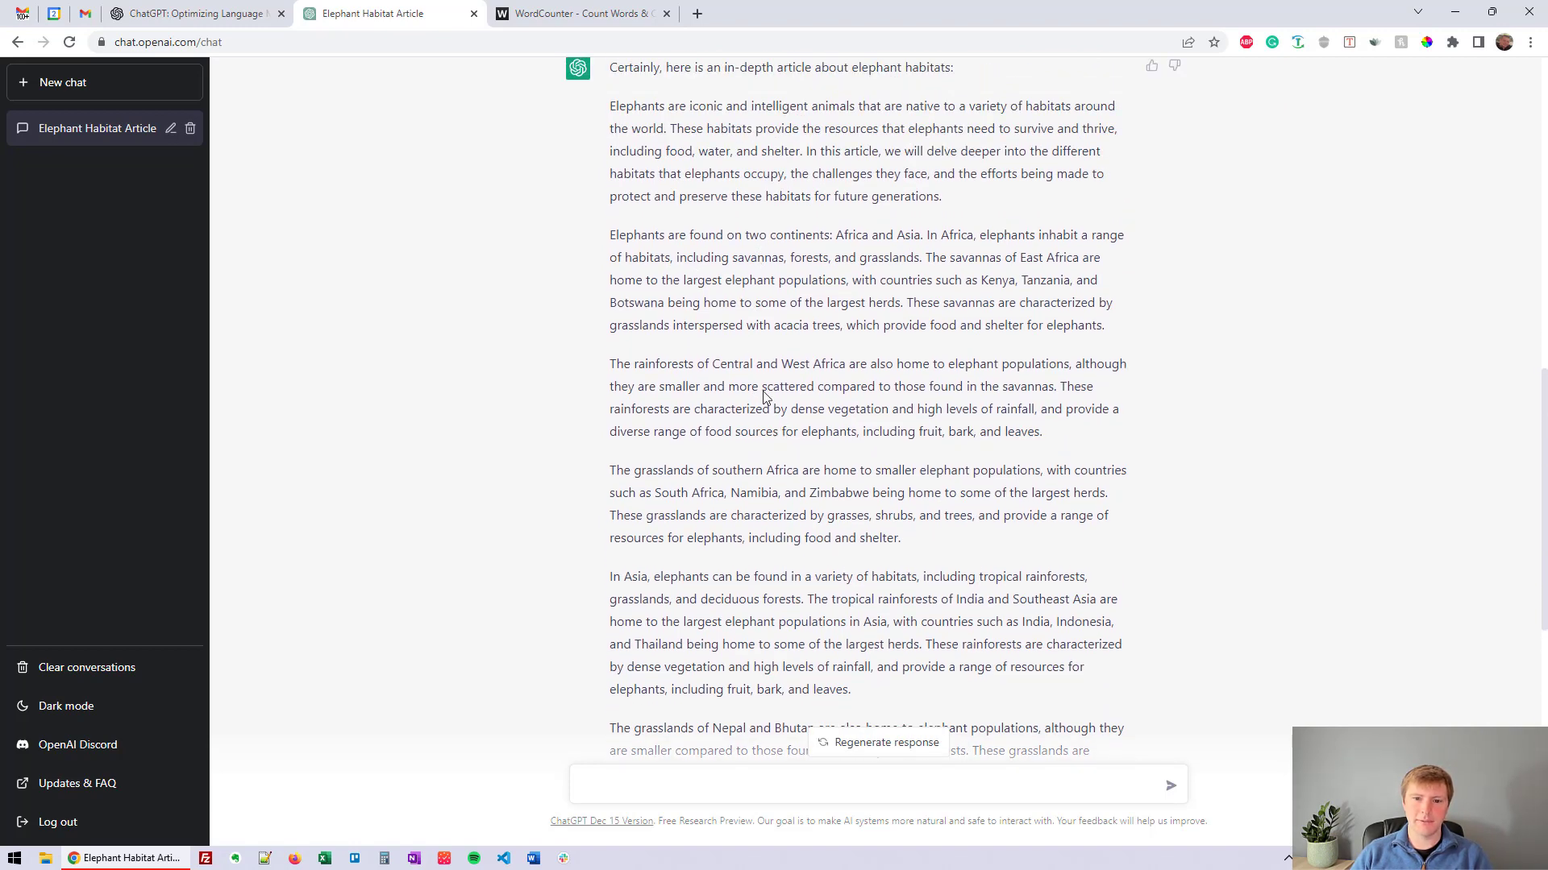
{"action": "scroll", "coordinate": [758, 399], "scroll_direction": "down", "scroll_amount": 1}
{"action": "scroll", "coordinate": [757, 399], "scroll_direction": "down", "scroll_amount": 2}
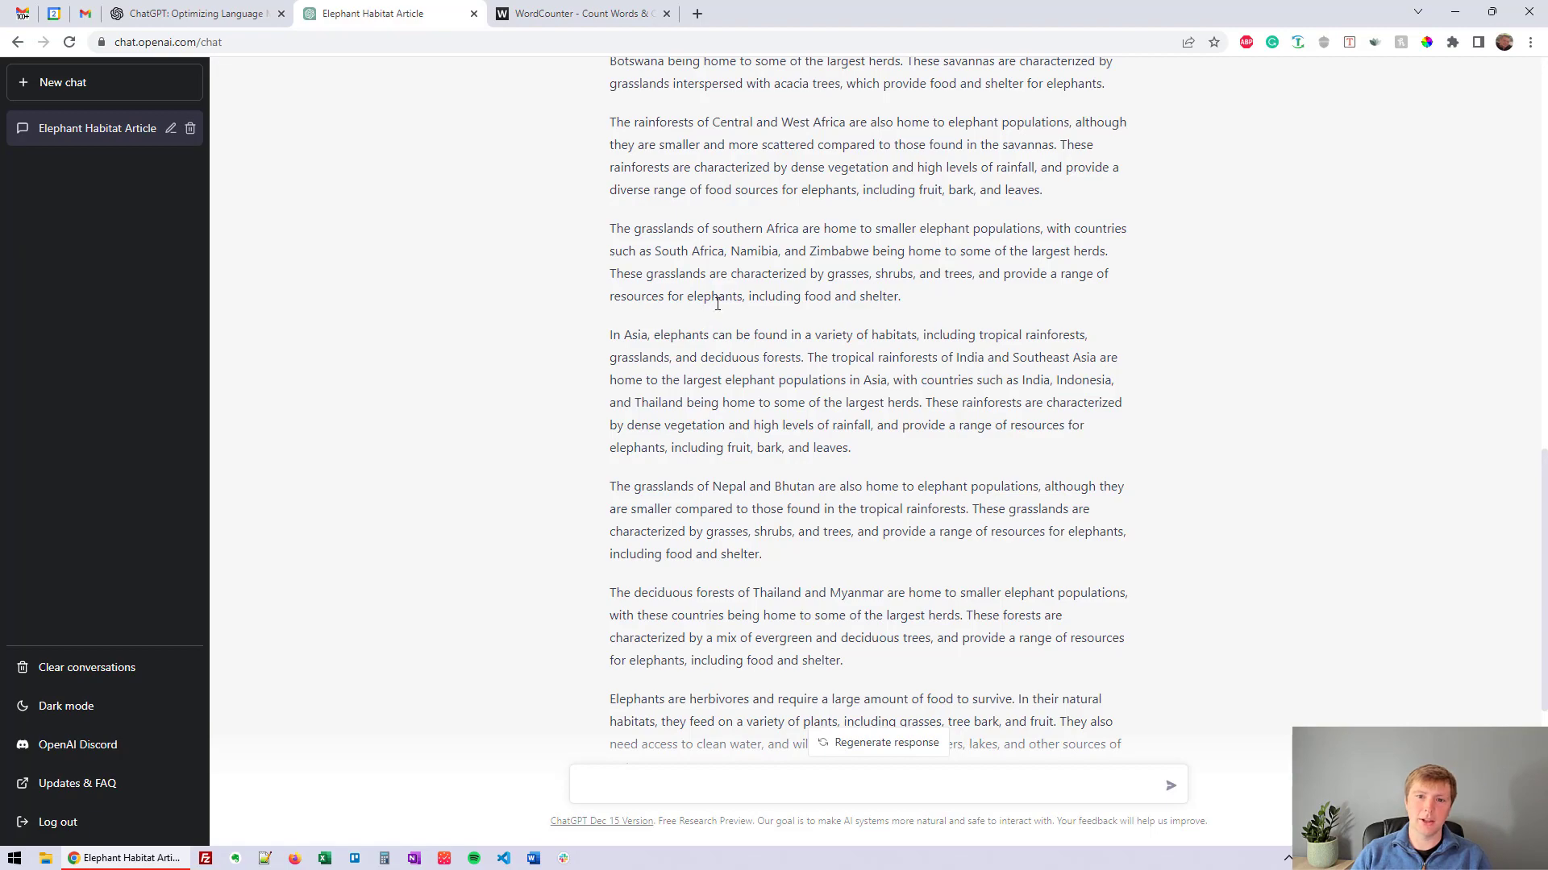
{"action": "scroll", "coordinate": [733, 318], "scroll_direction": "up", "scroll_amount": 4}
{"action": "scroll", "coordinate": [770, 367], "scroll_direction": "down", "scroll_amount": 7}
{"action": "scroll", "coordinate": [772, 374], "scroll_direction": "down", "scroll_amount": 2}
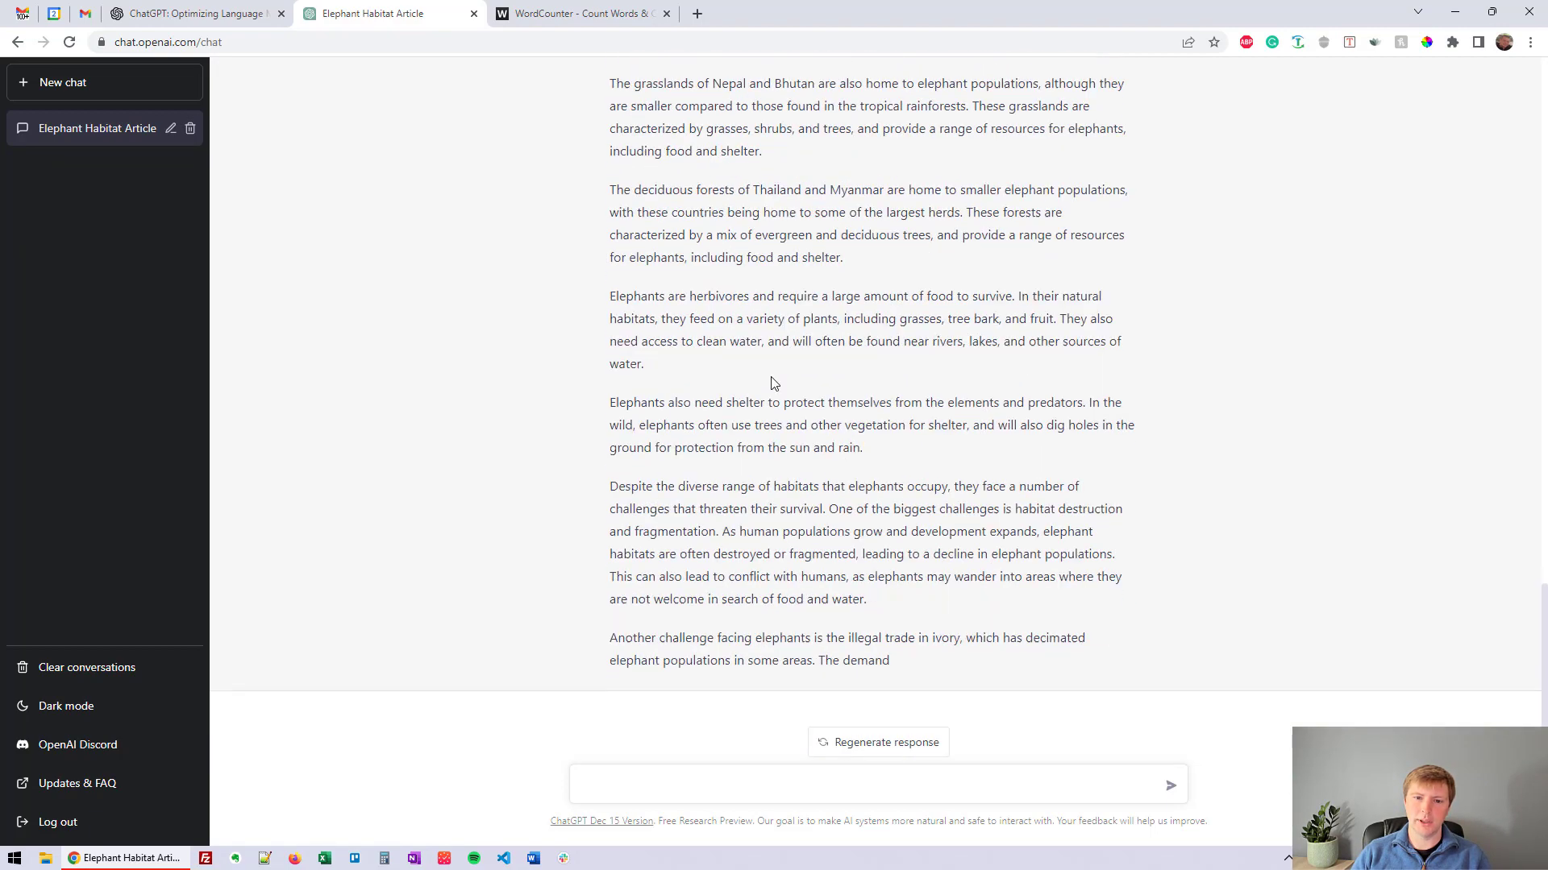
{"action": "scroll", "coordinate": [883, 647], "scroll_direction": "up", "scroll_amount": 3}
{"action": "key", "text": "ctrl+a"}
{"action": "left_click", "coordinate": [976, 577]}
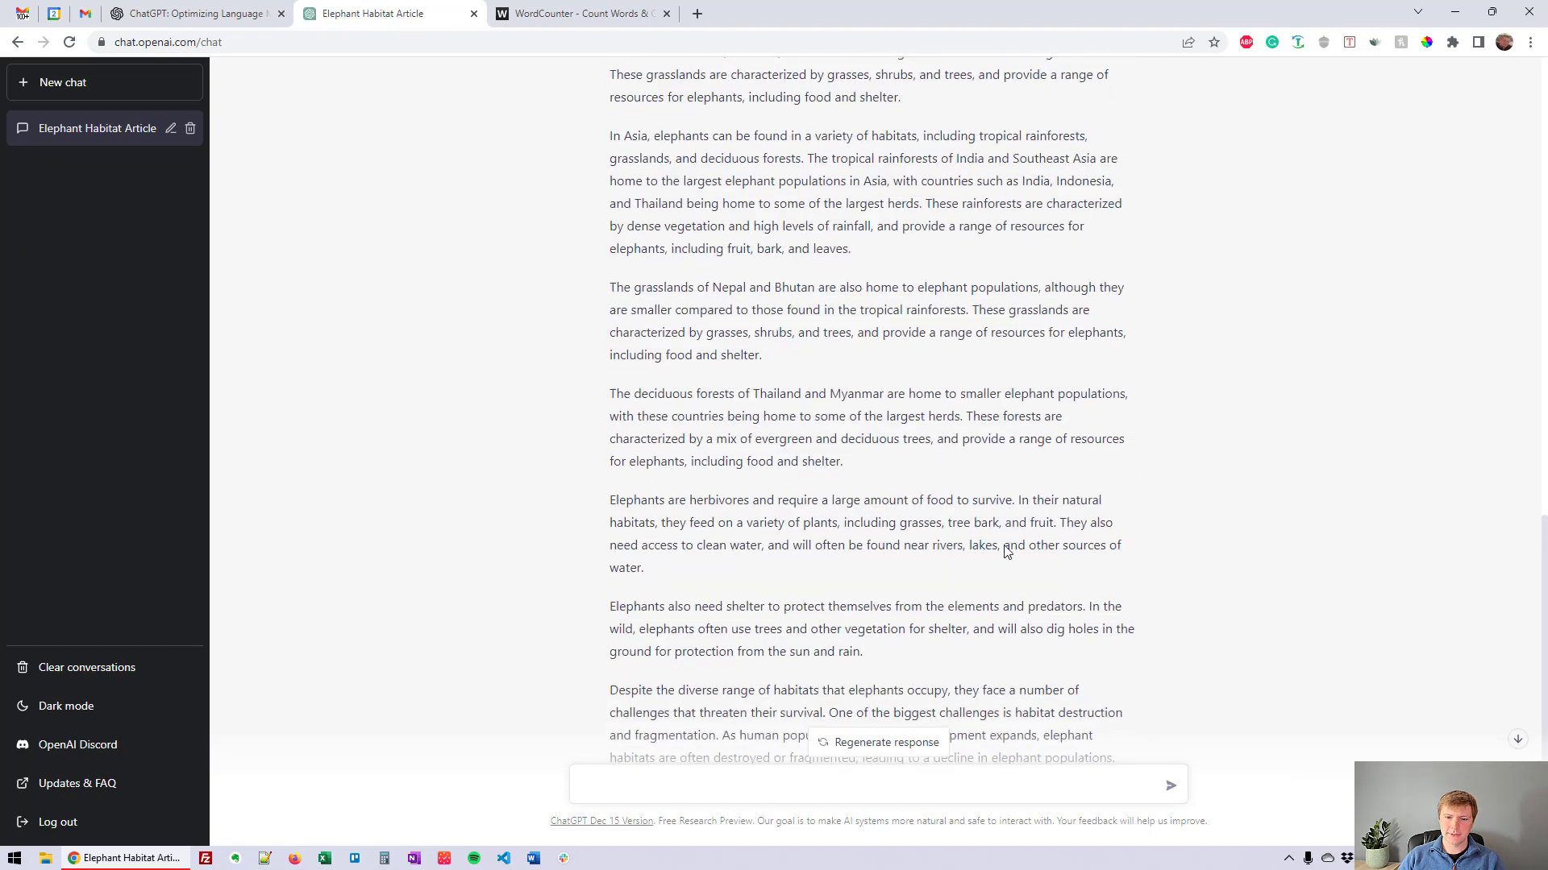
Highlight the article's claim that elephants dig holes in the ground for protection from the sun and rain.
{"action": "scroll", "coordinate": [975, 576], "scroll_direction": "down", "scroll_amount": 3}
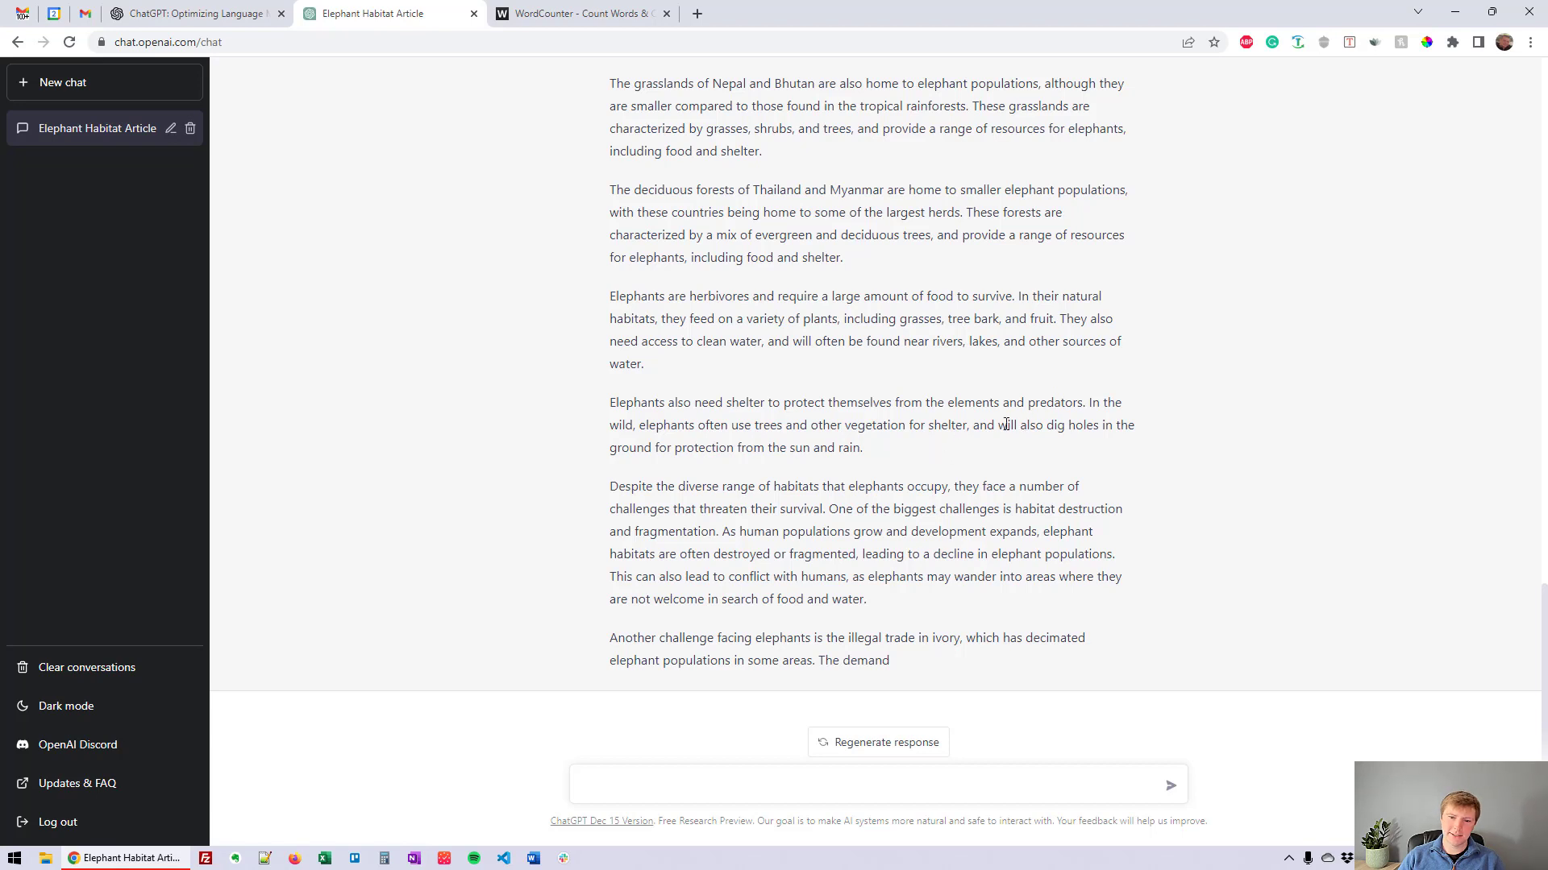
{"action": "left_click_drag", "start_coordinate": [999, 425], "coordinate": [967, 451]}
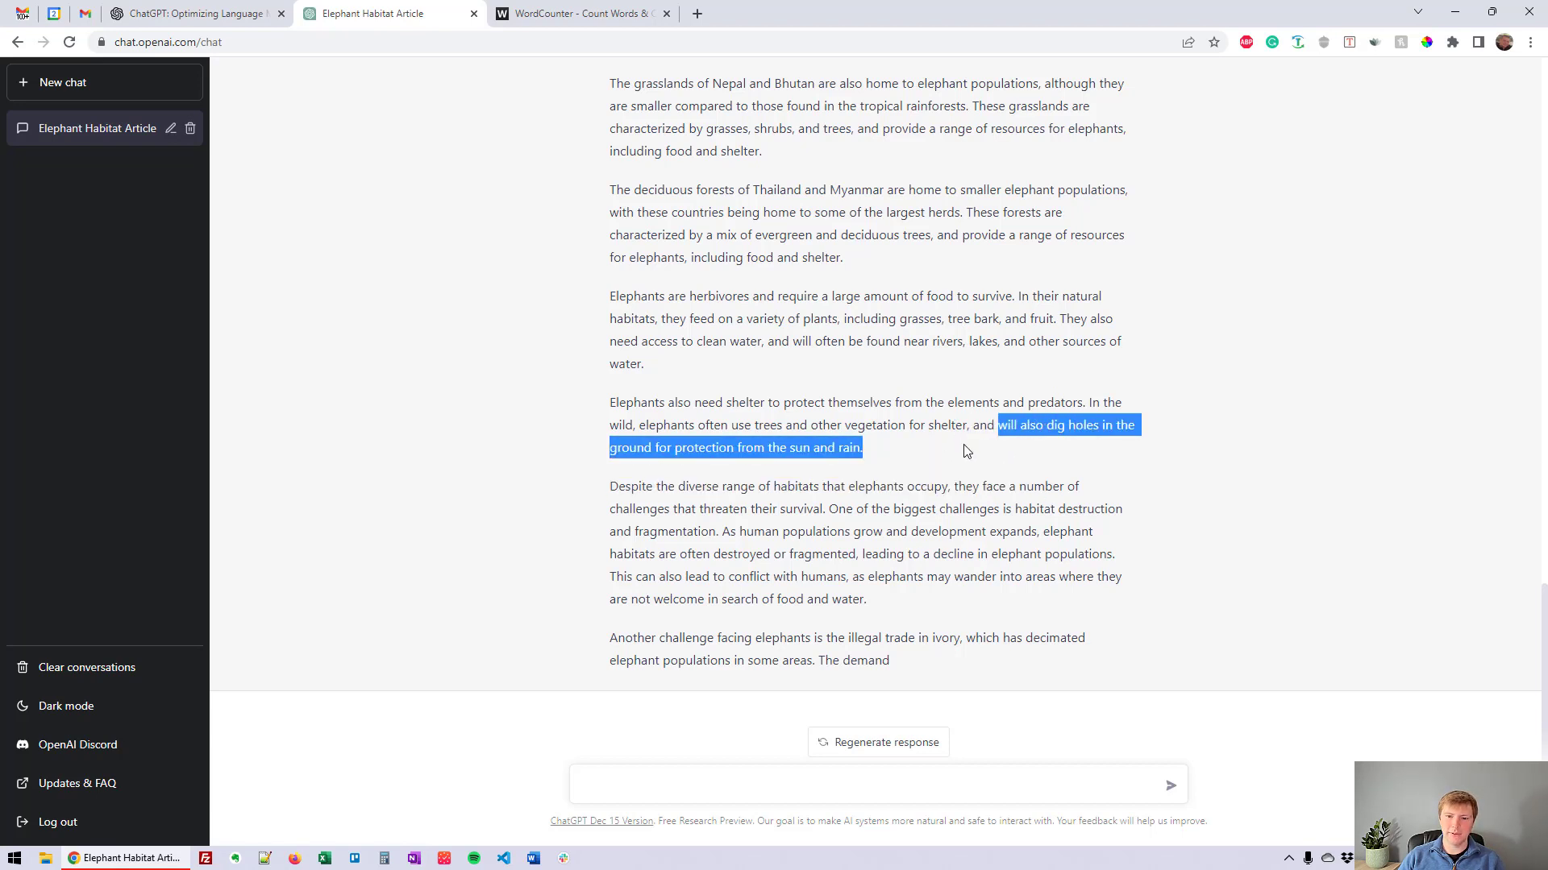
{"action": "left_click", "coordinate": [859, 450]}
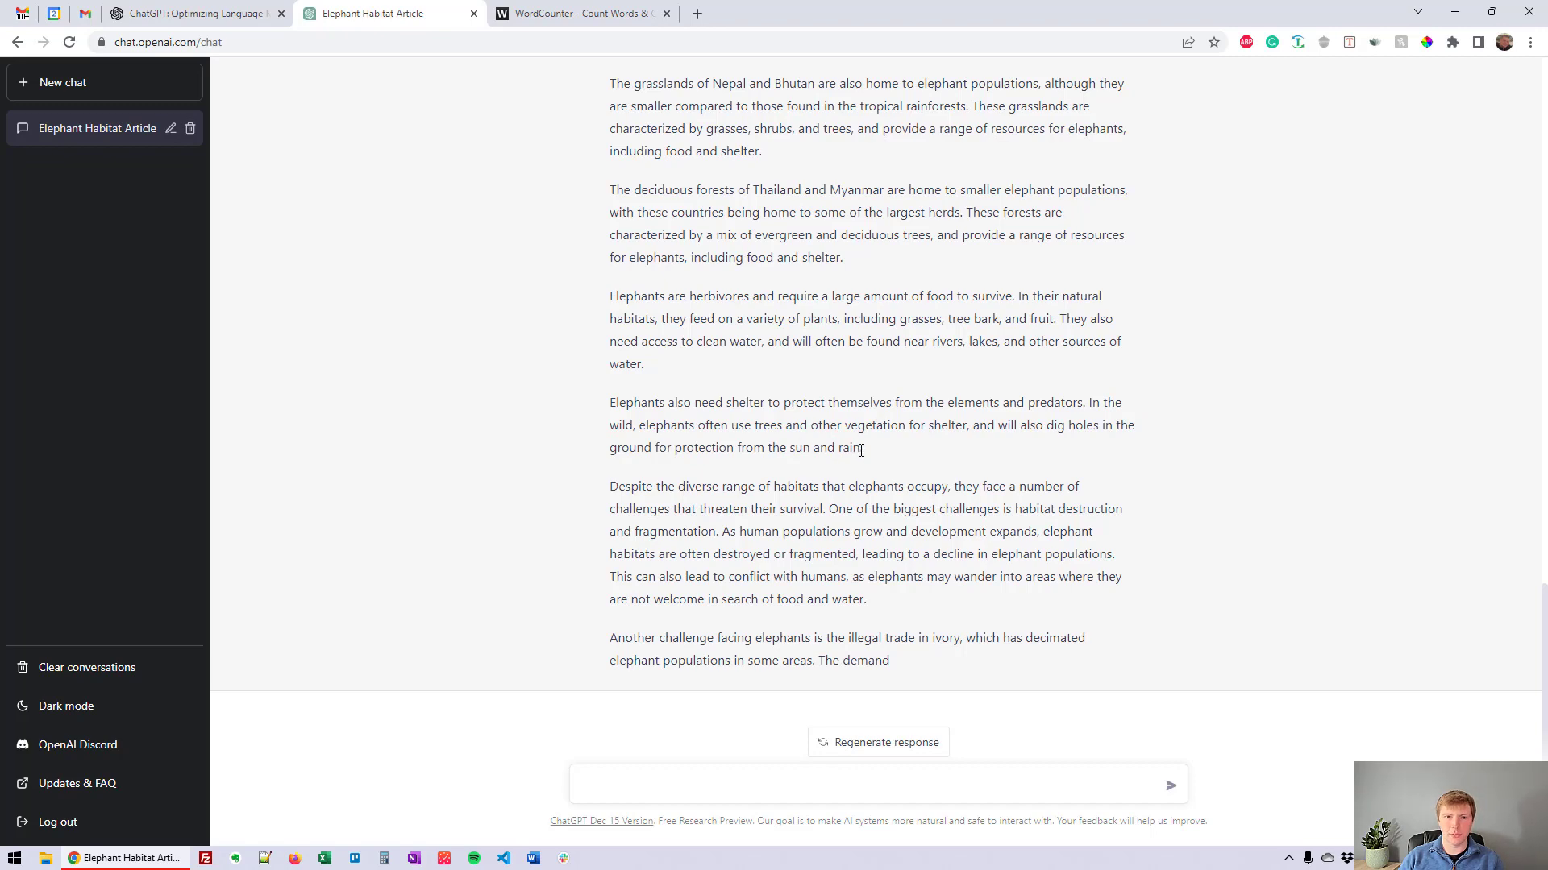
Copy the phrase "will also dig holes in the ground for protection from the sun and rain" from the article.
{"action": "left_click_drag", "start_coordinate": [861, 450], "coordinate": [1002, 423]}
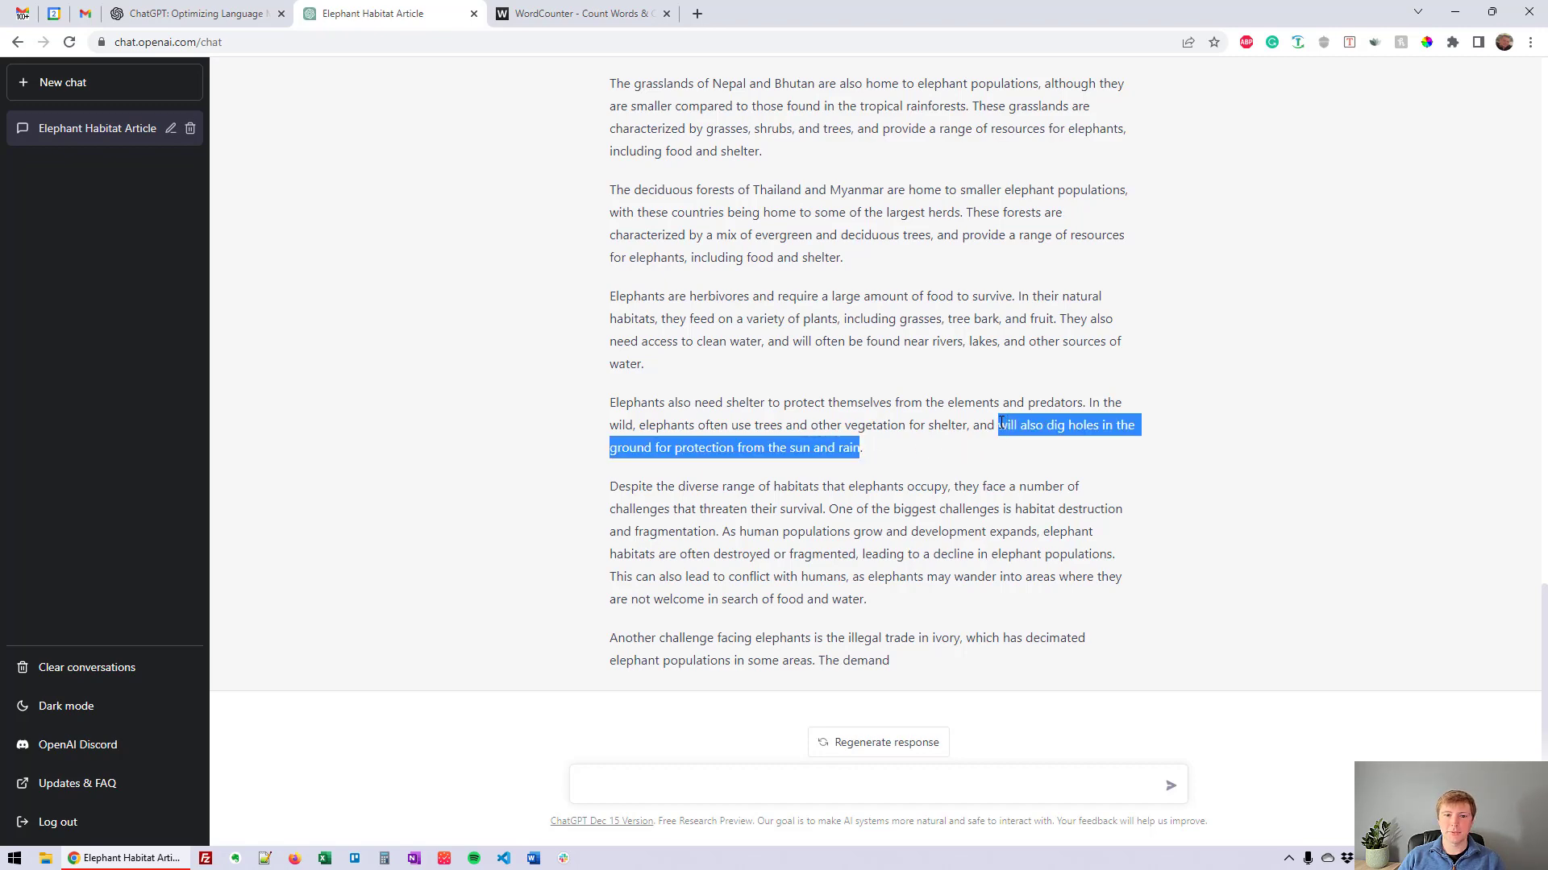
{"action": "scroll", "coordinate": [1004, 439], "scroll_direction": "up", "scroll_amount": 7}
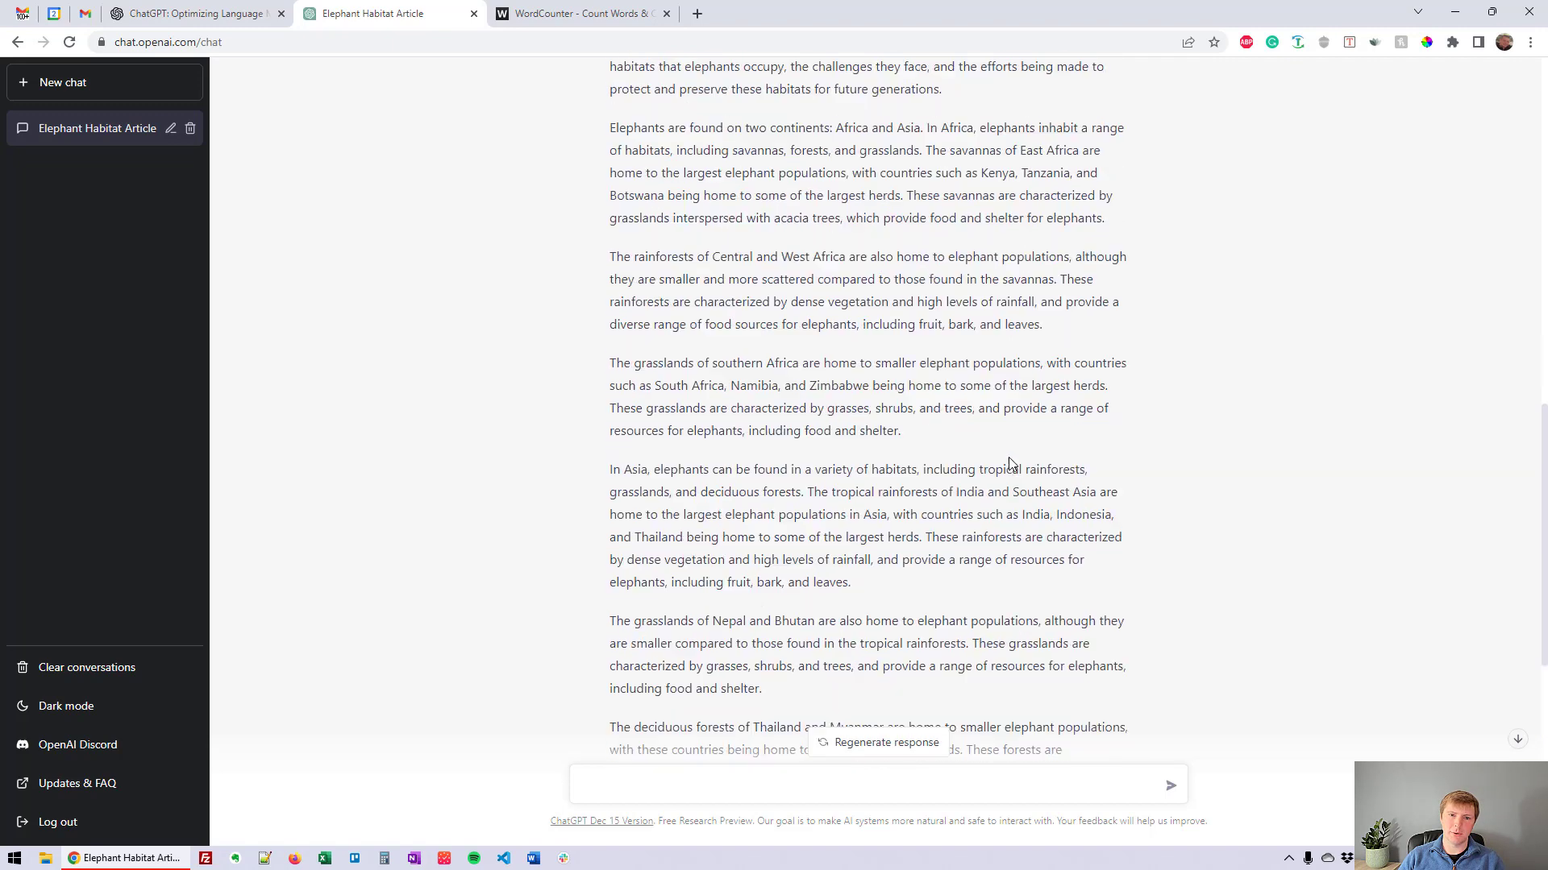
{"action": "scroll", "coordinate": [1009, 464], "scroll_direction": "up", "scroll_amount": 1}
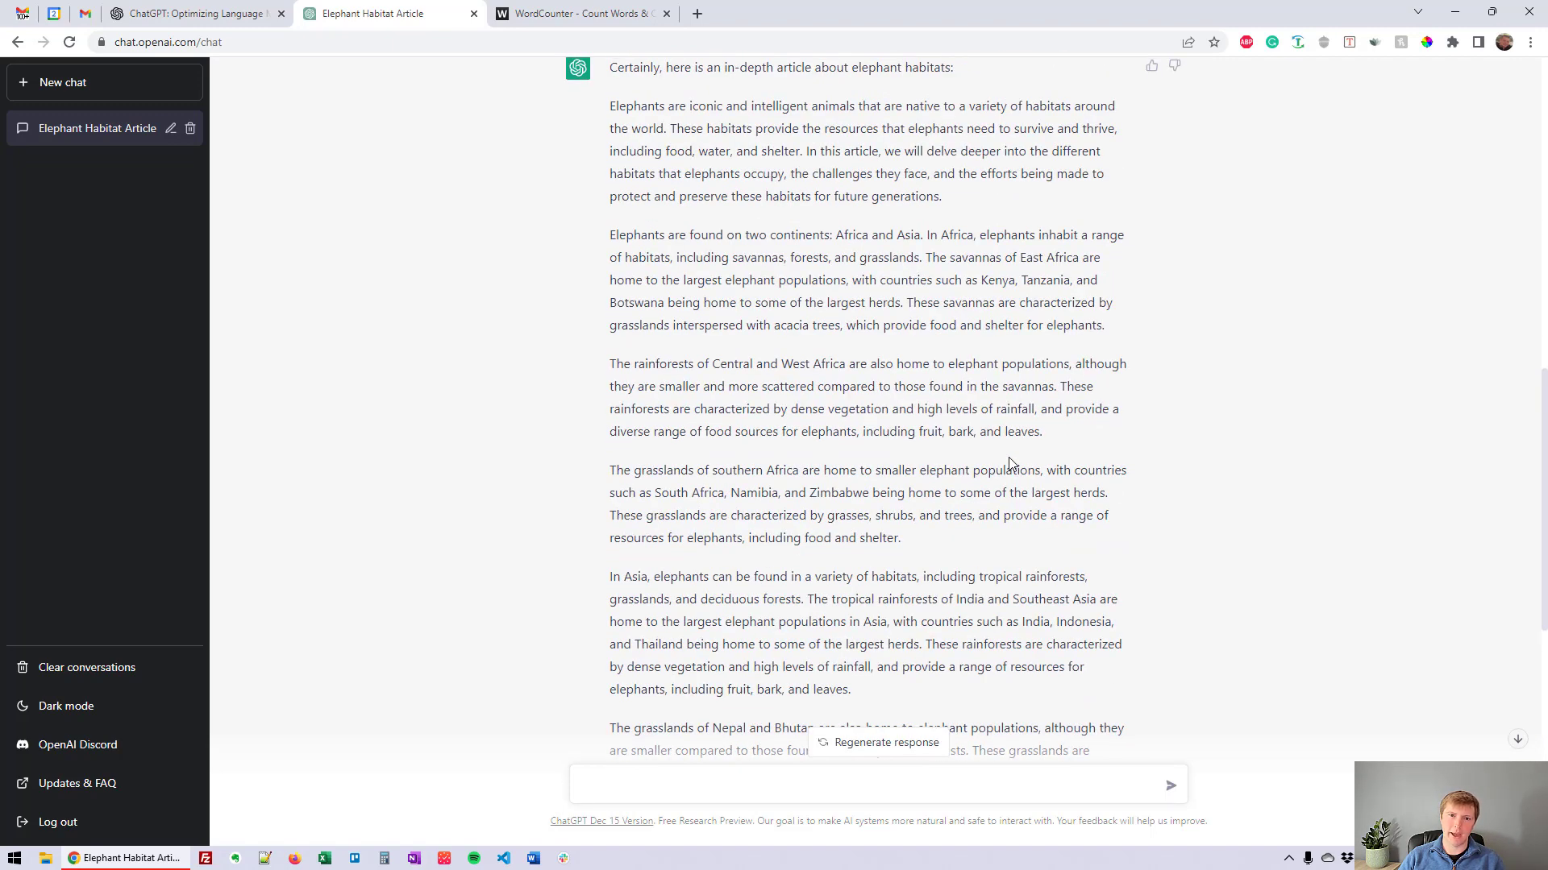
{"action": "scroll", "coordinate": [1005, 460], "scroll_direction": "up", "scroll_amount": 1}
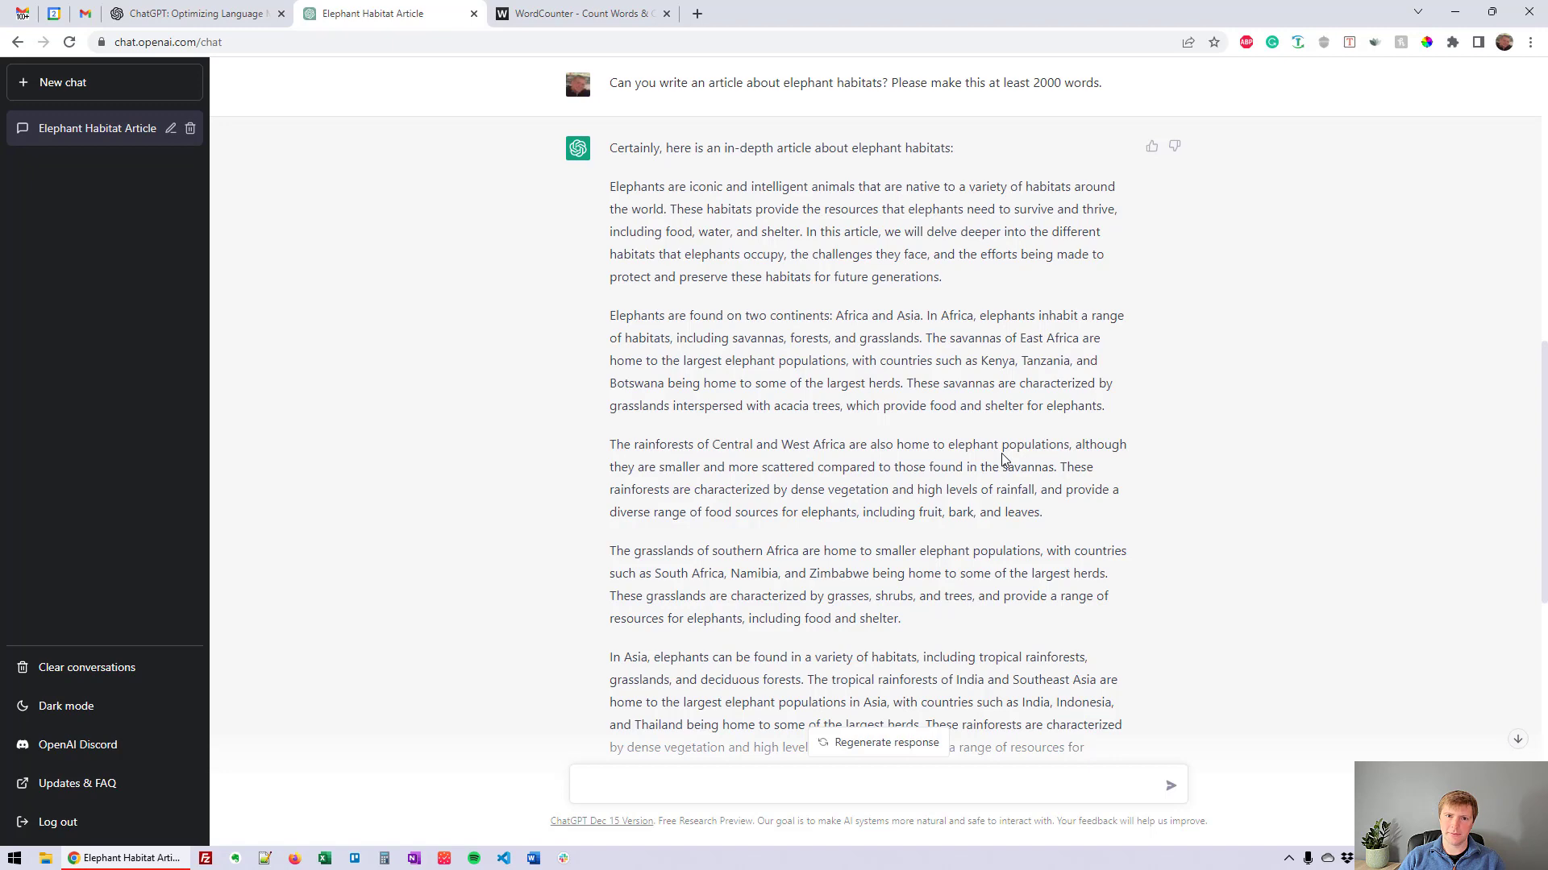
{"action": "scroll", "coordinate": [1004, 468], "scroll_direction": "down", "scroll_amount": 4}
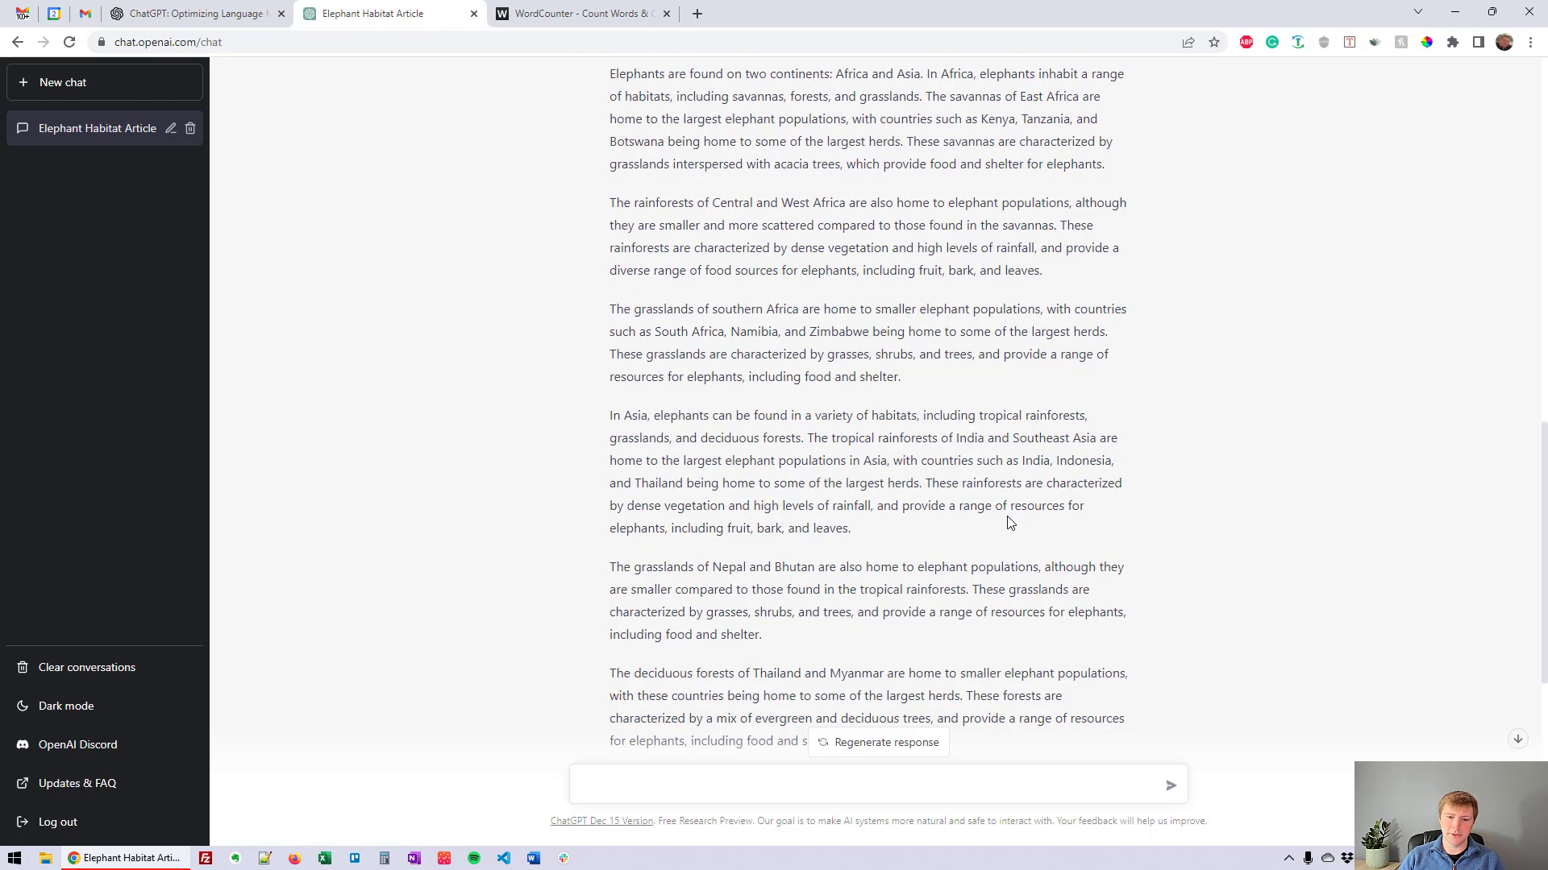
{"action": "scroll", "coordinate": [1010, 523], "scroll_direction": "down", "scroll_amount": 3}
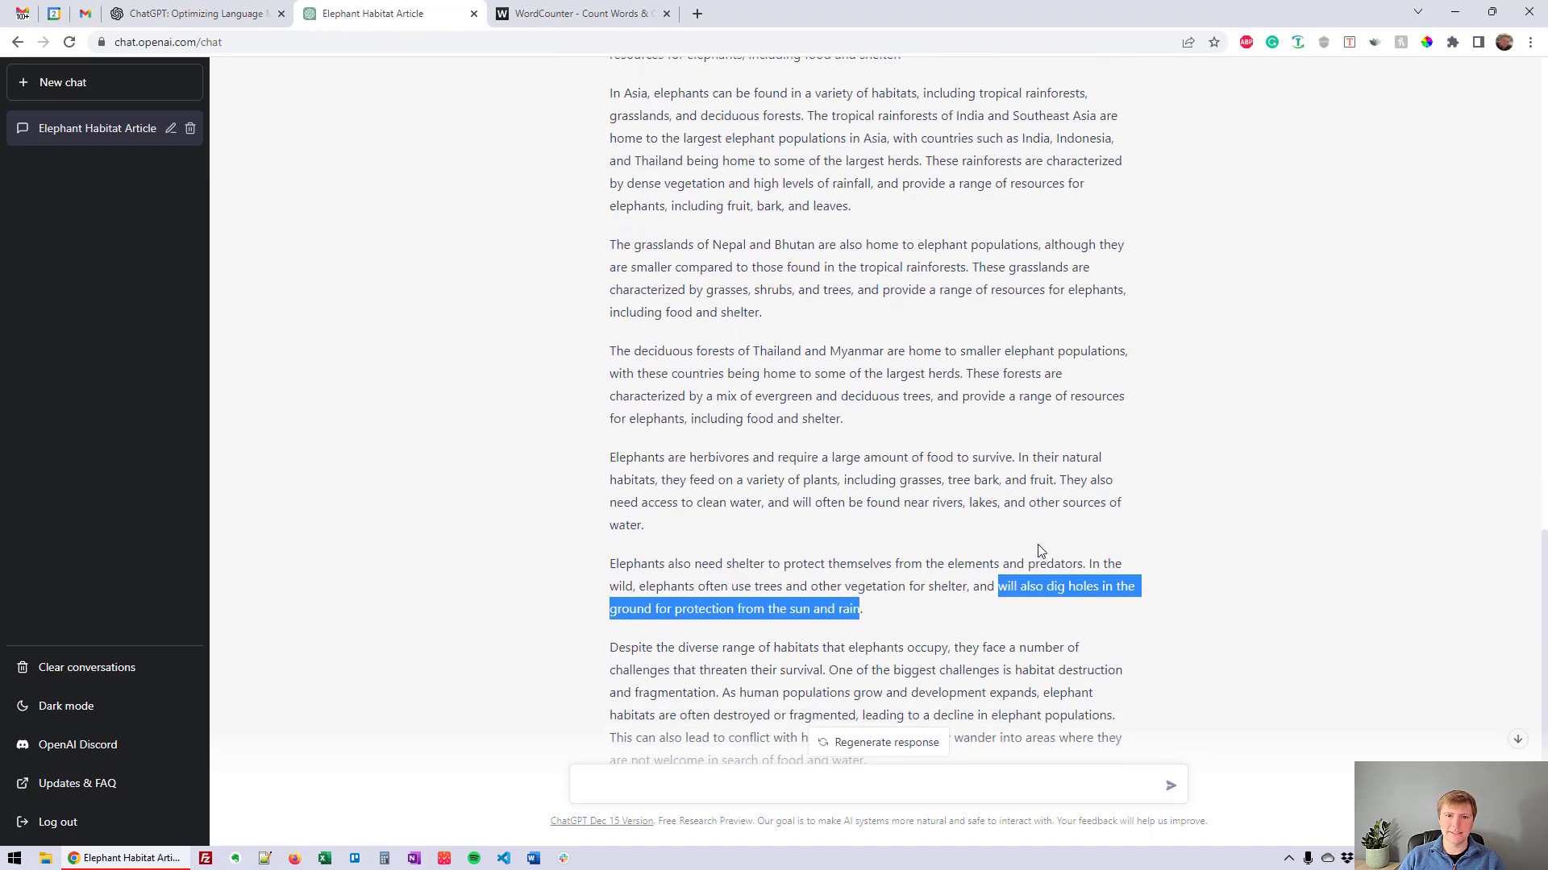
{"action": "right_click", "coordinate": [1028, 588]}
{"action": "left_click", "coordinate": [1056, 604]}
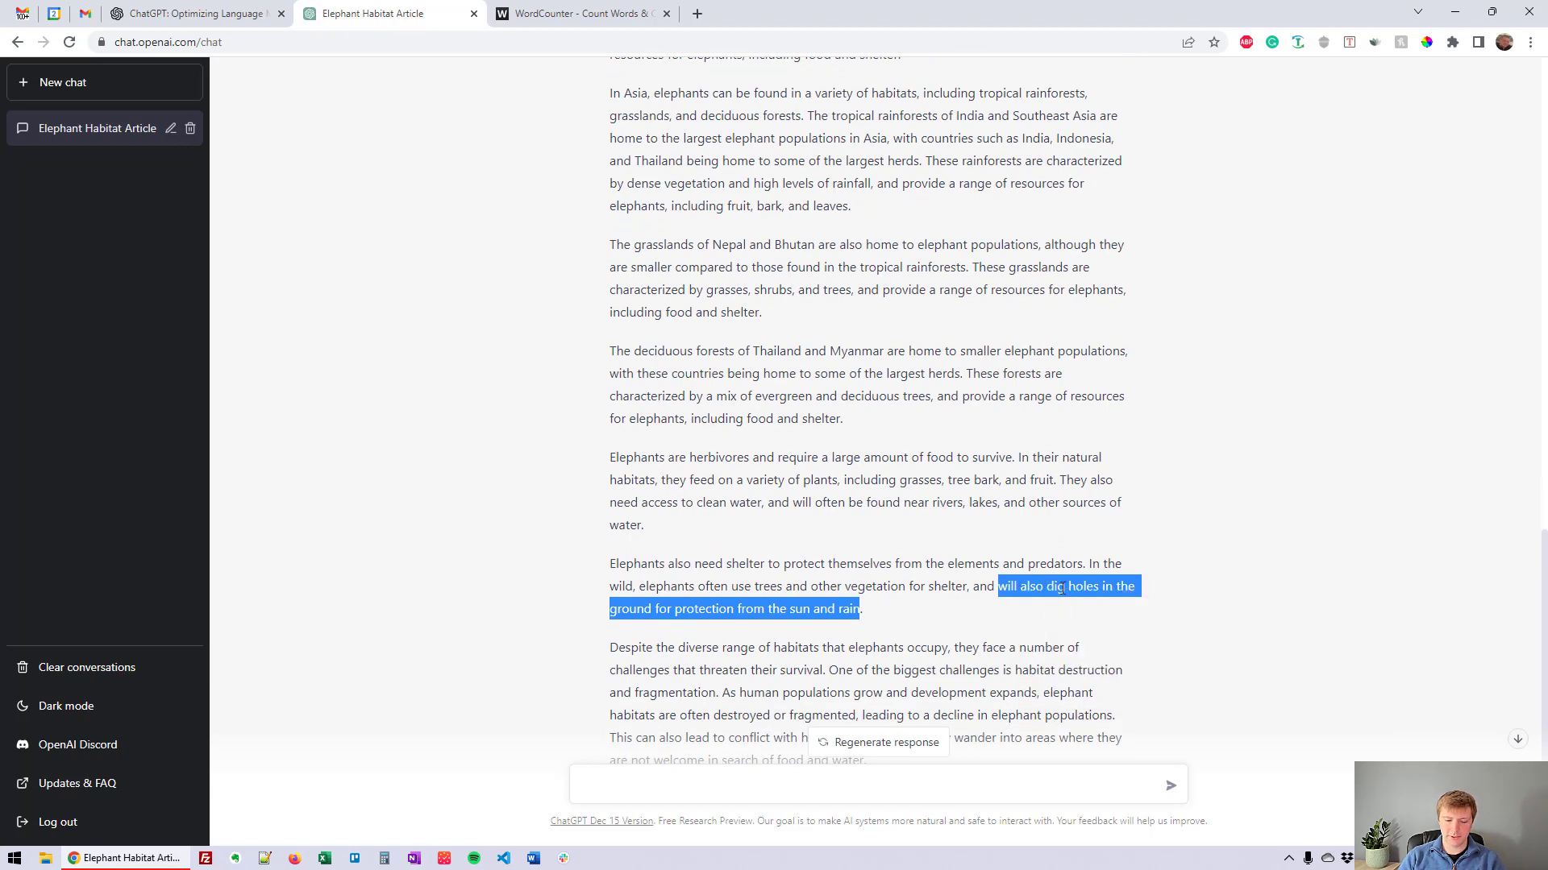
Open google.com in a new tab and search "elephants will also dig holes in the ground for protection from the sun and rain" with corrected spelling.
{"action": "key", "text": "ctrl+t"}
{"action": "type", "text": "goo"}
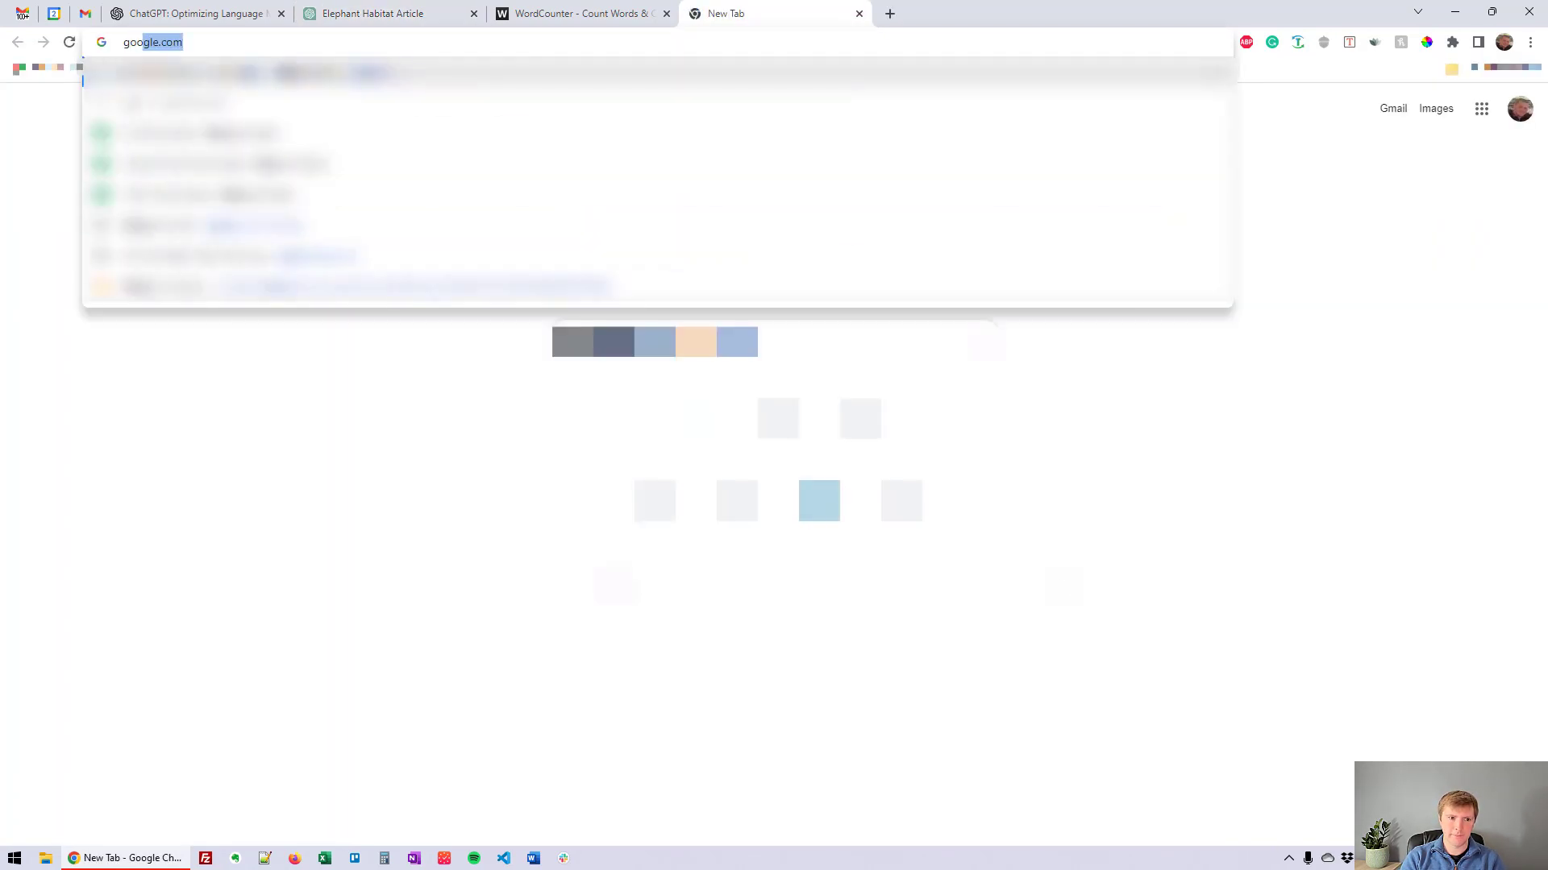
{"action": "type", "text": "gle.com"}
{"action": "key", "text": "Return"}
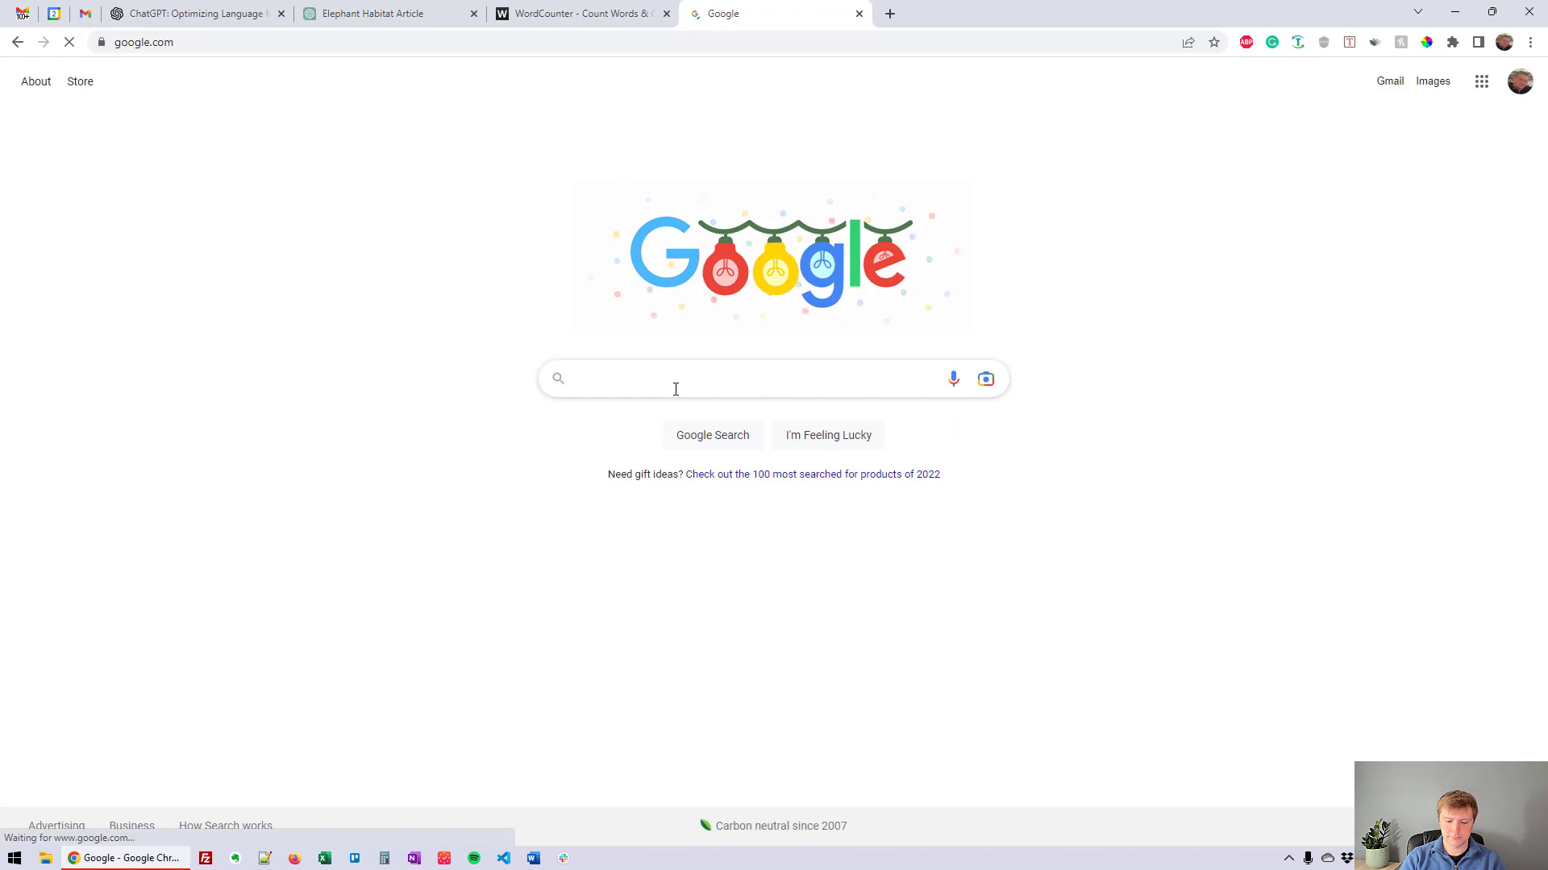
{"action": "type", "text": "elepahnt"}
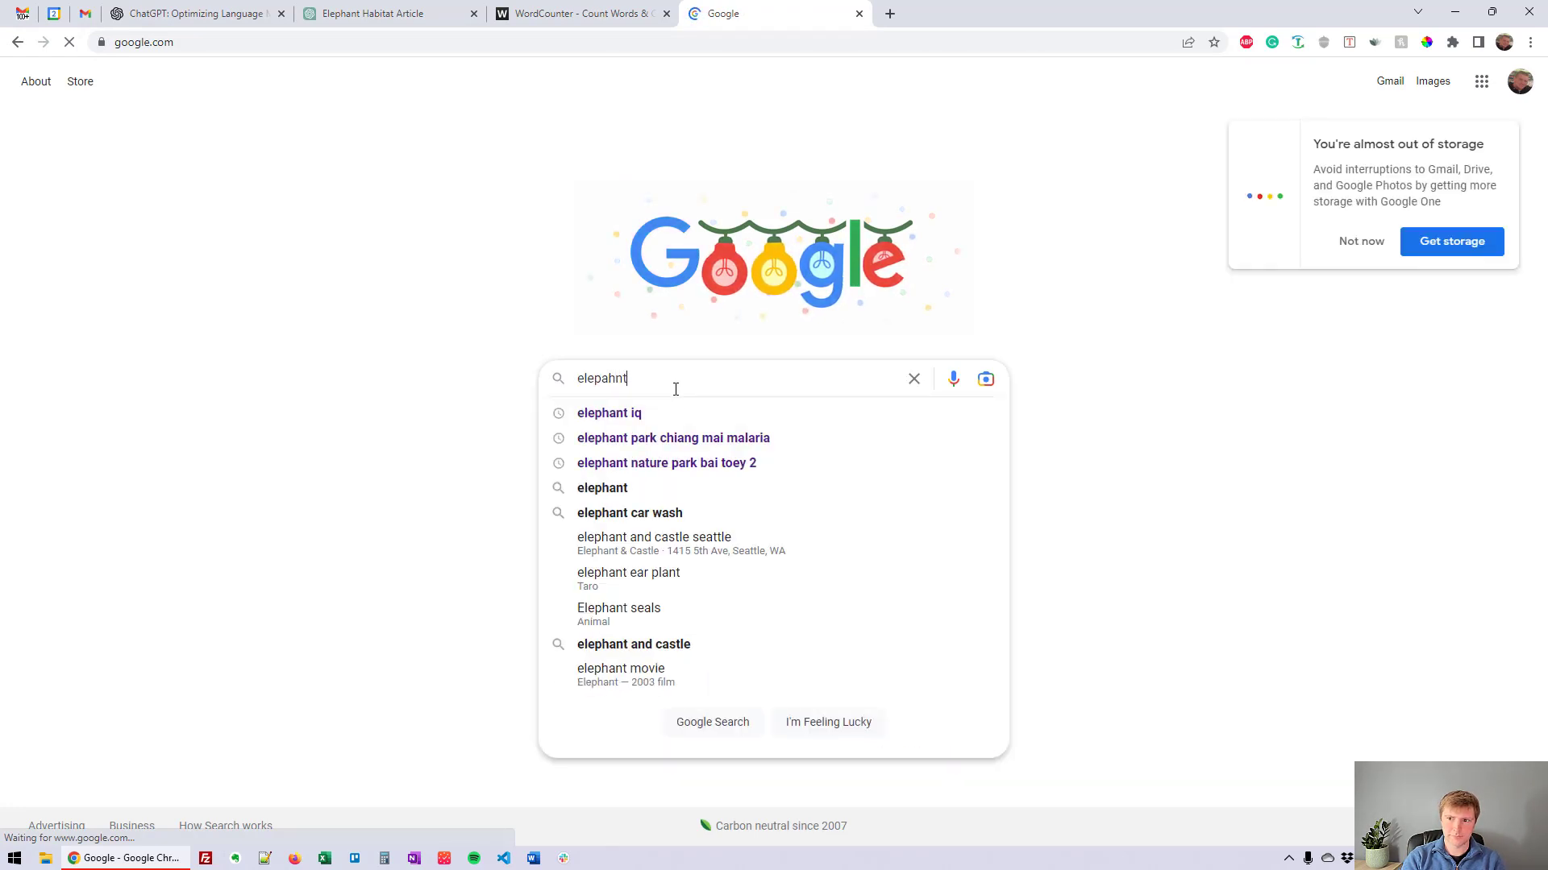
{"action": "key", "text": "ctrl+a"}
{"action": "key", "text": "ctrl+v"}
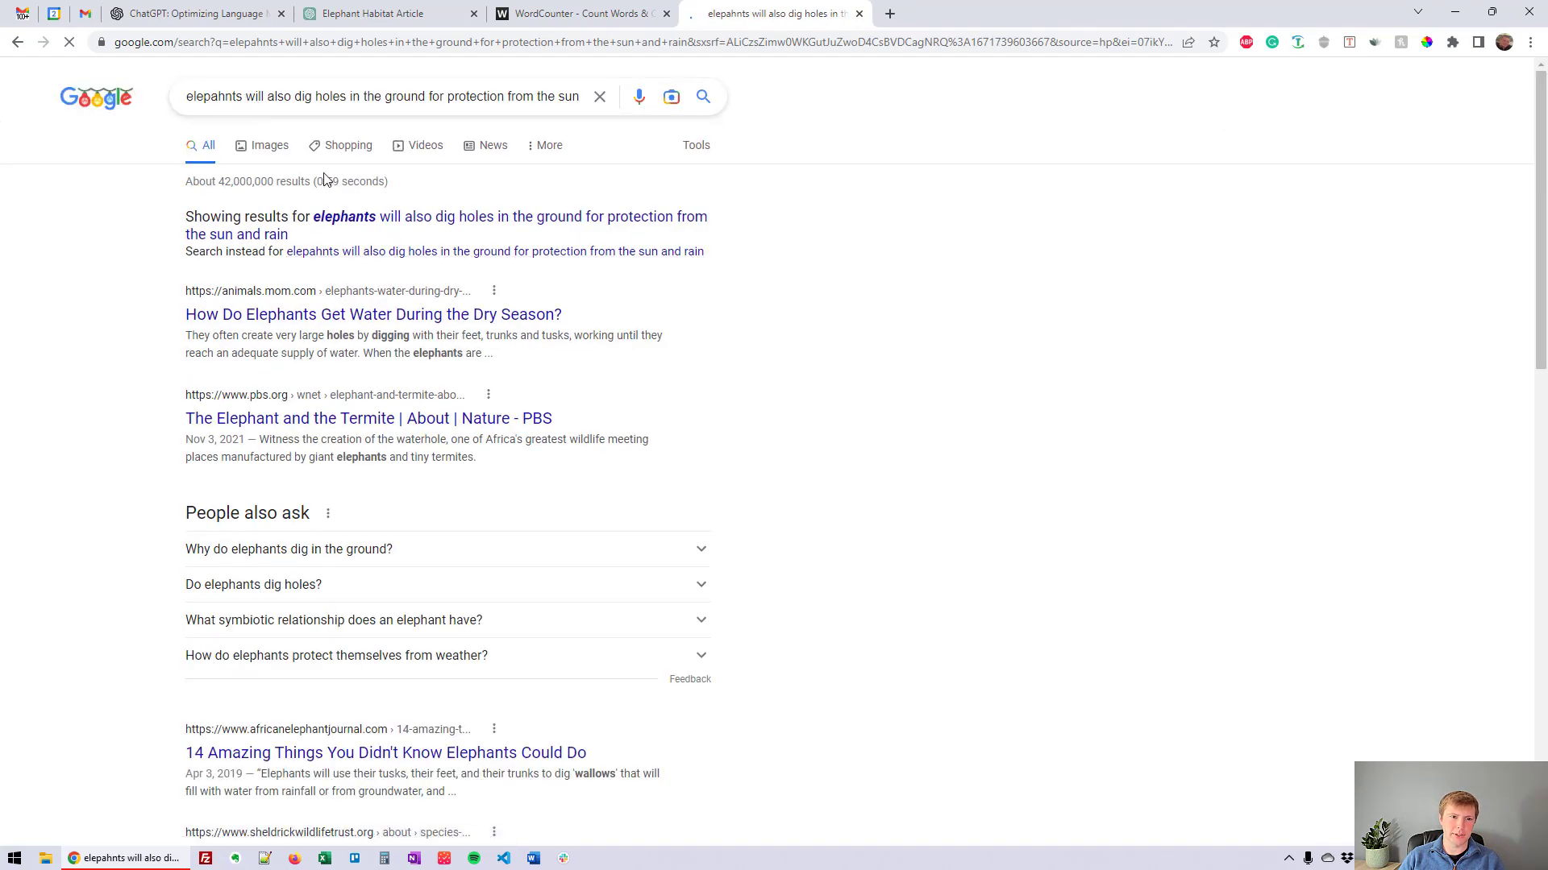
{"action": "left_click", "coordinate": [359, 218]}
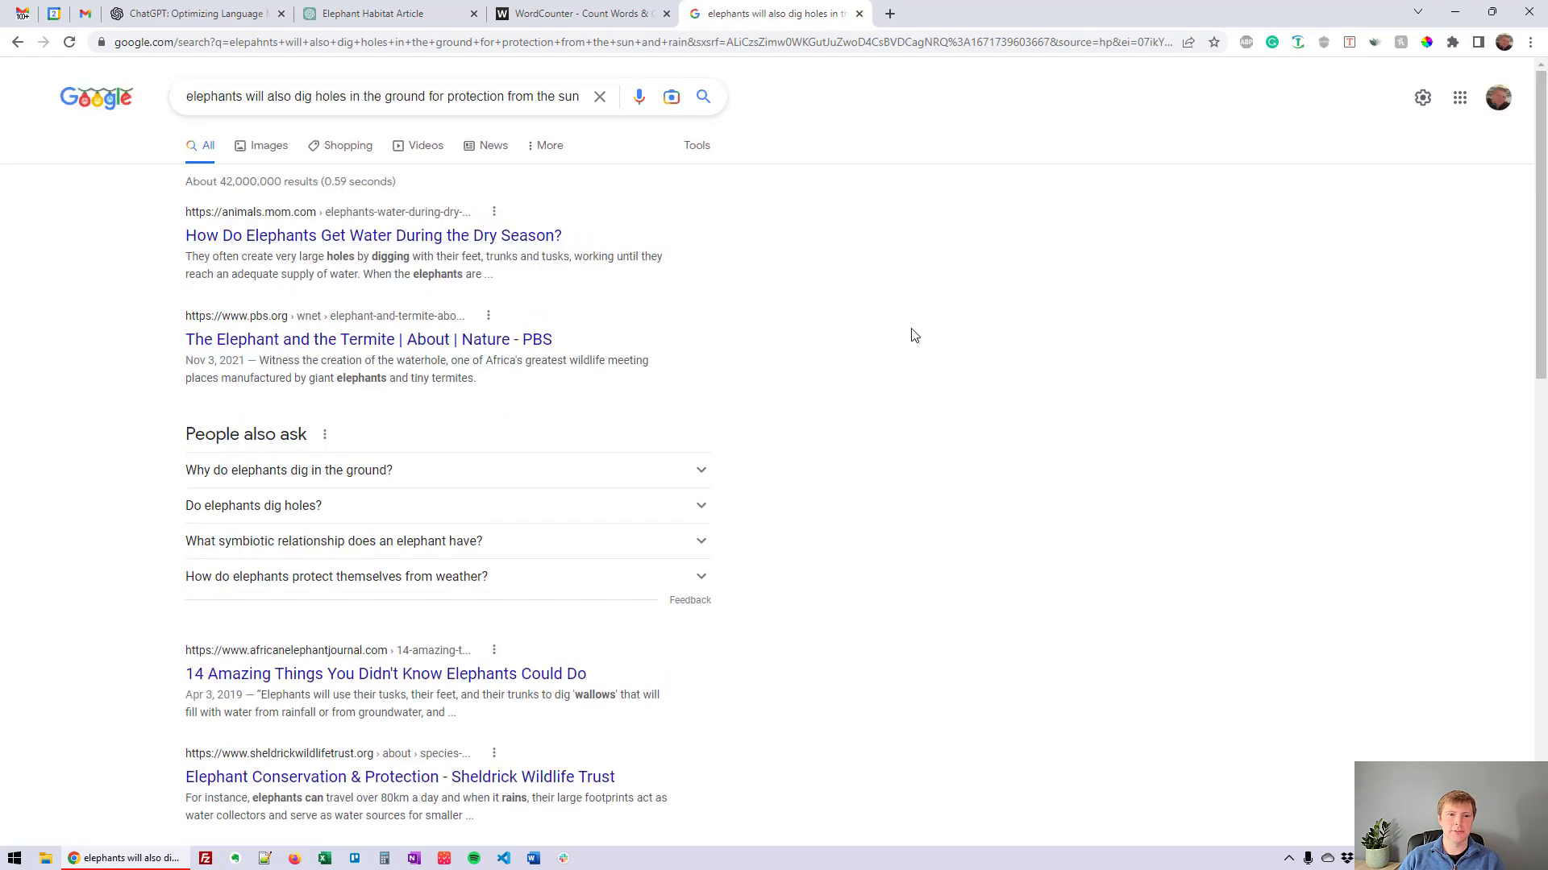
Read the result snippets from animals.mom.com and PBS to check why elephants dig holes.
{"action": "left_click_drag", "start_coordinate": [185, 256], "coordinate": [358, 290]}
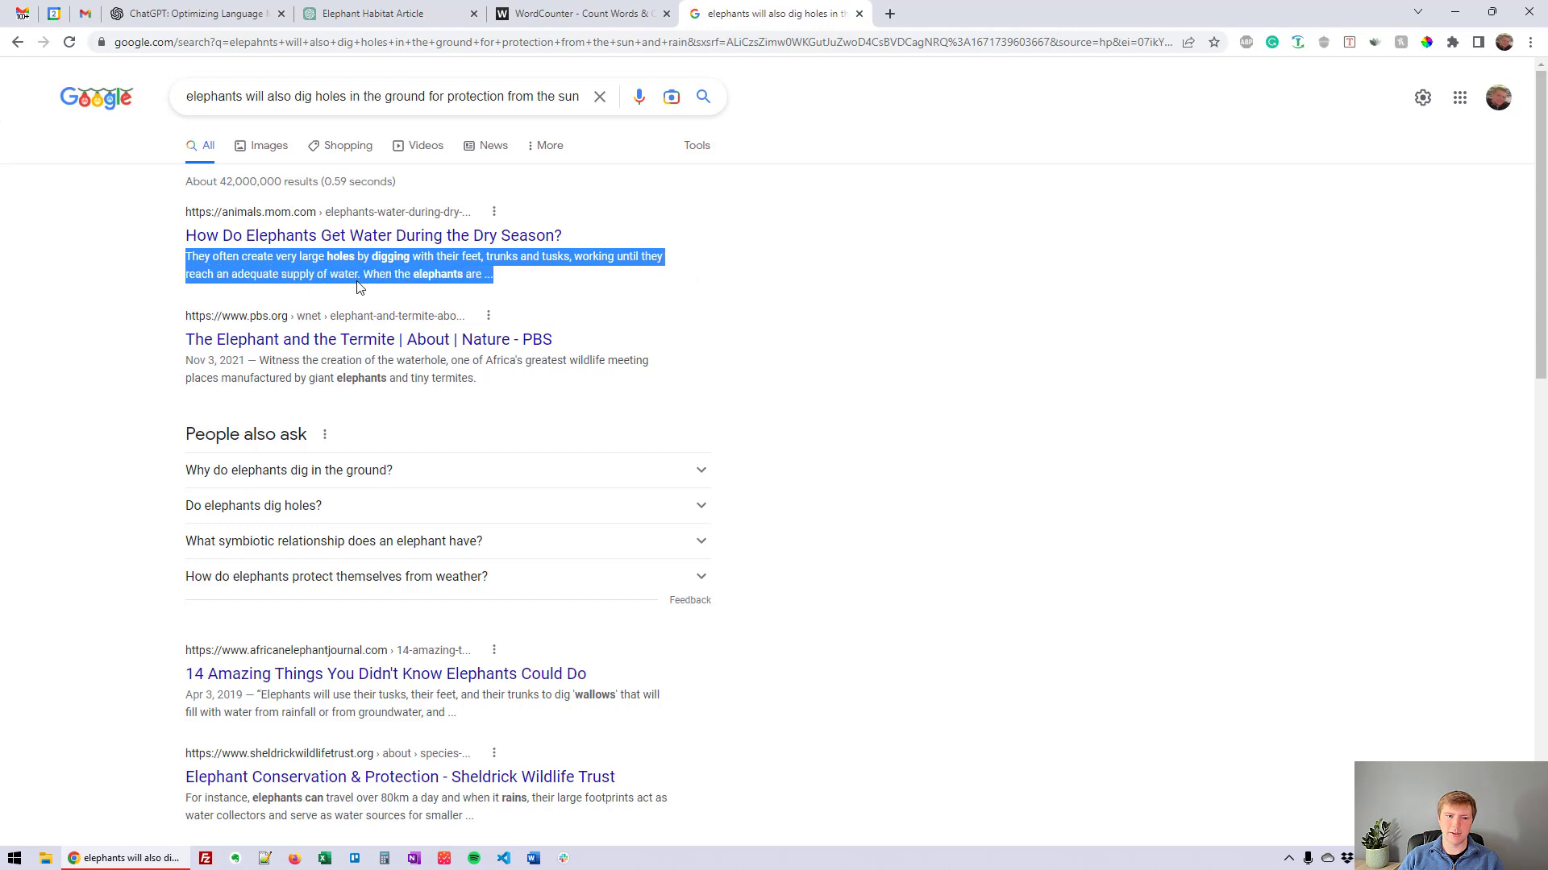
{"action": "left_click", "coordinate": [890, 379]}
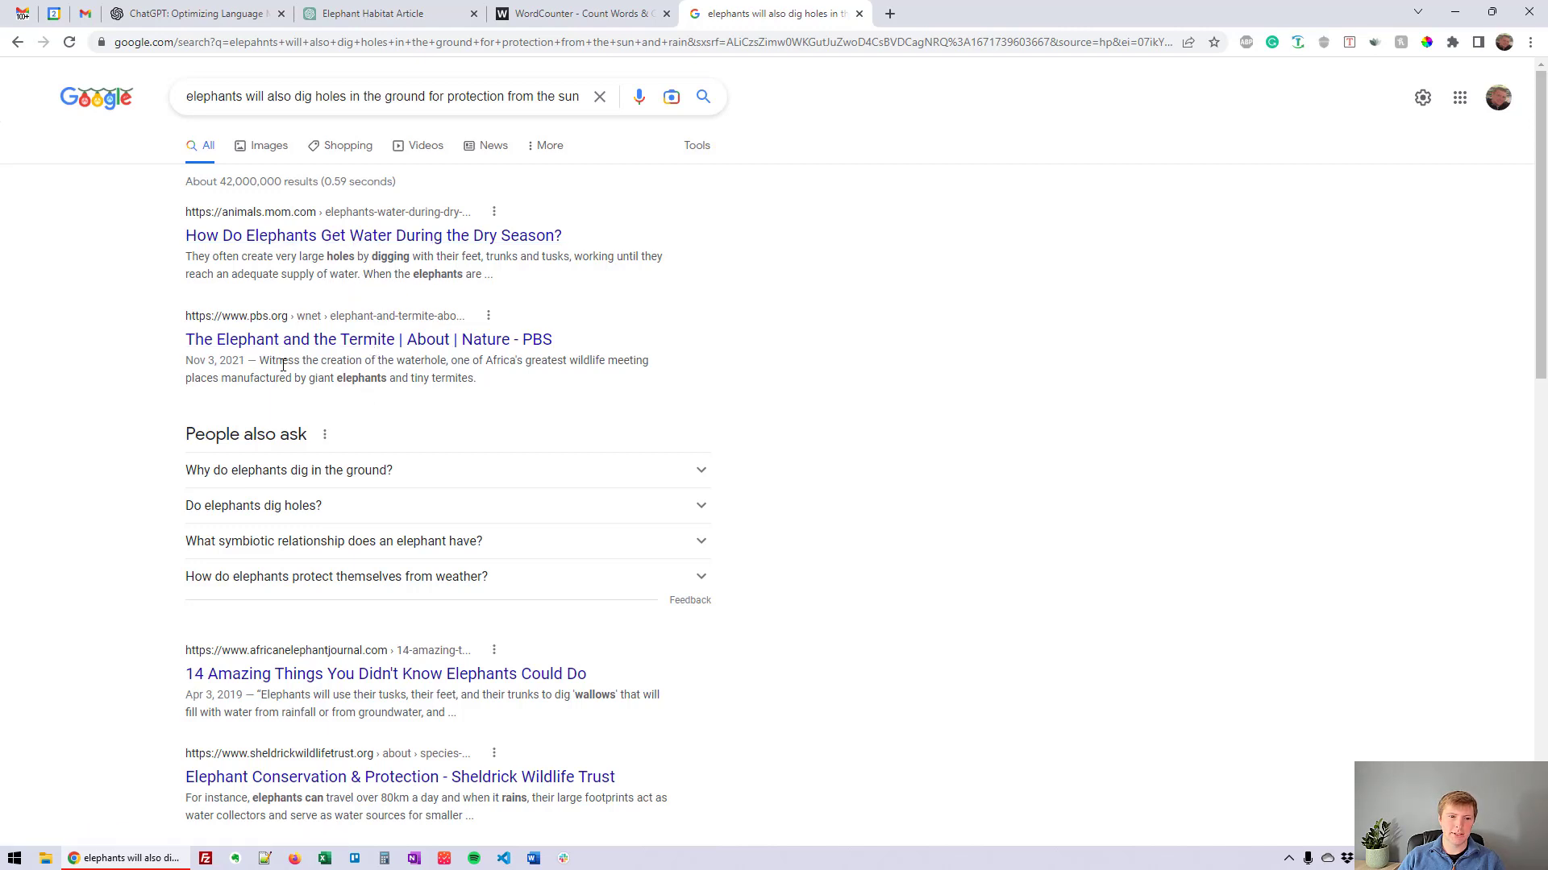
{"action": "left_click_drag", "start_coordinate": [269, 360], "coordinate": [524, 407]}
Examine the African Elephant Journal and Discover Magazine snippets further down for support of the article's hole-digging claim.
{"action": "scroll", "coordinate": [525, 407], "scroll_direction": "down", "scroll_amount": 2}
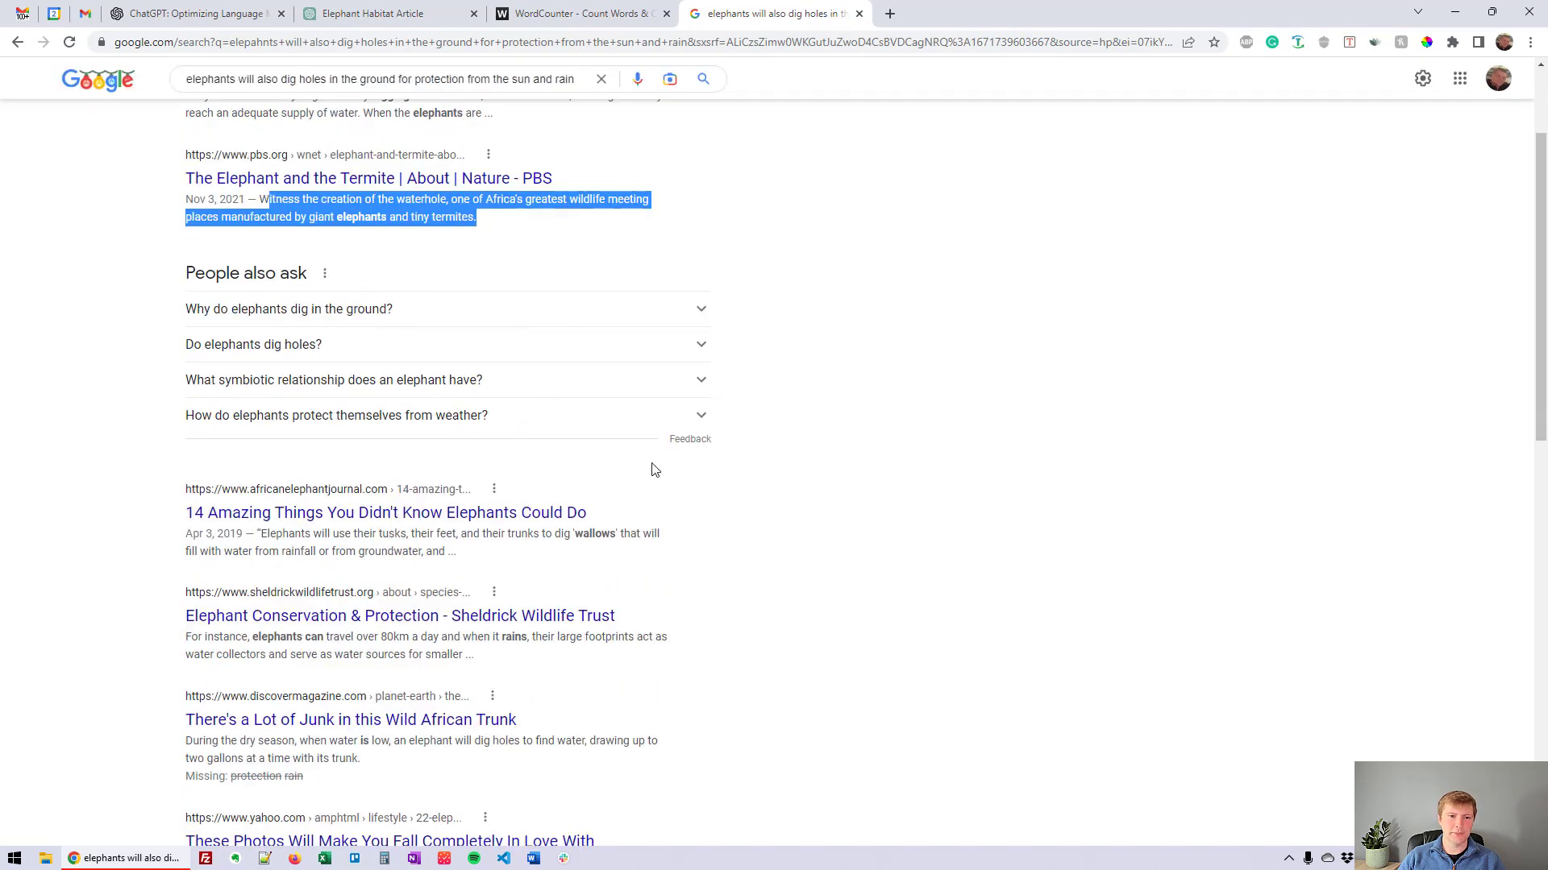
{"action": "scroll", "coordinate": [780, 506], "scroll_direction": "down", "scroll_amount": 1}
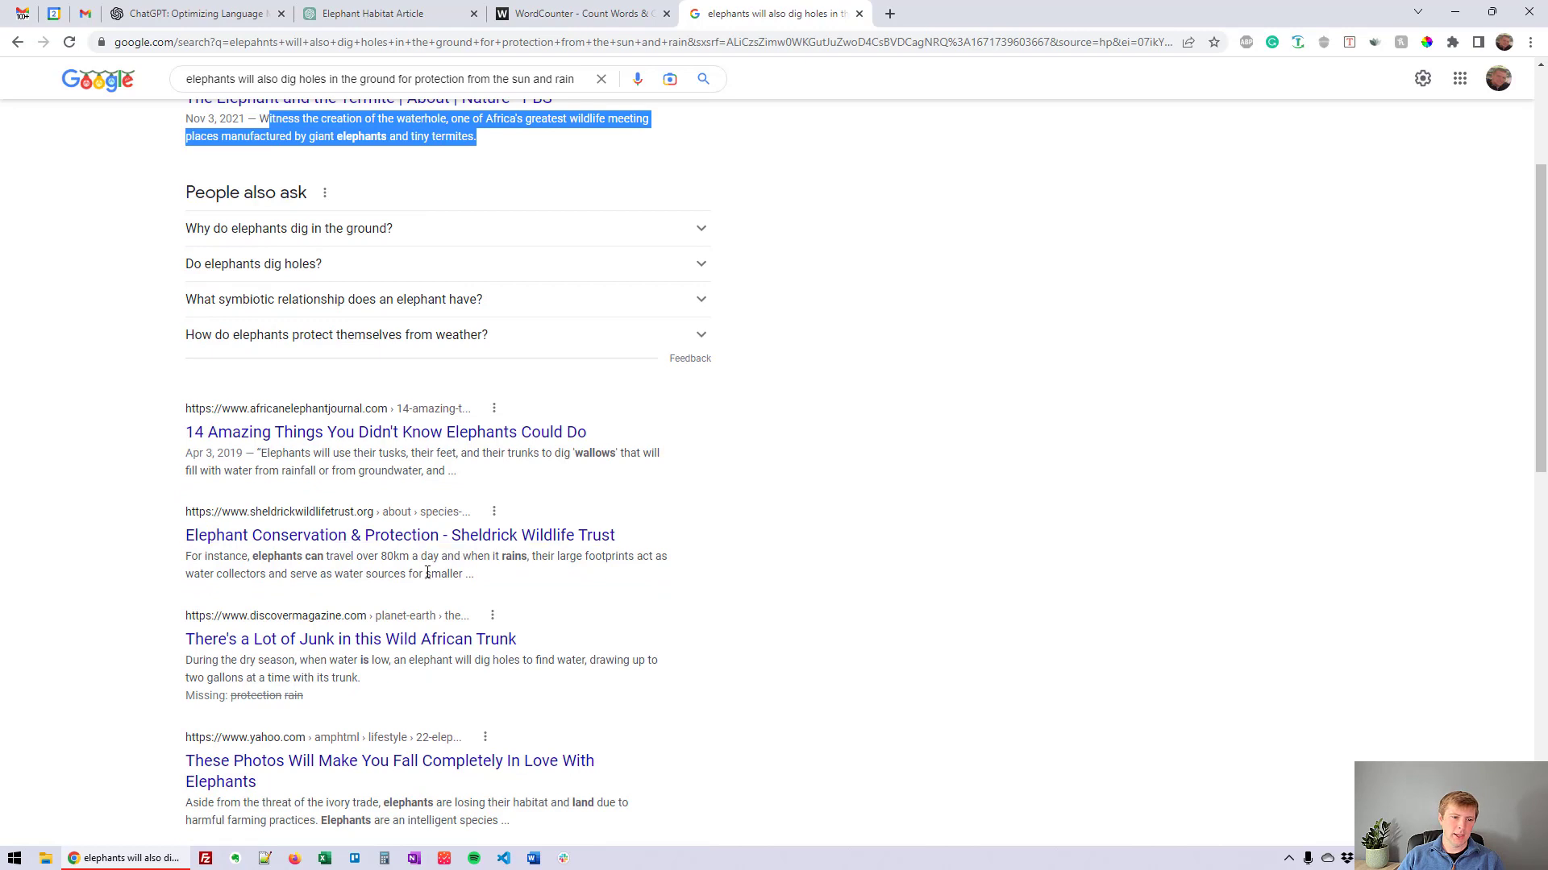
{"action": "scroll", "coordinate": [395, 562], "scroll_direction": "down", "scroll_amount": 1}
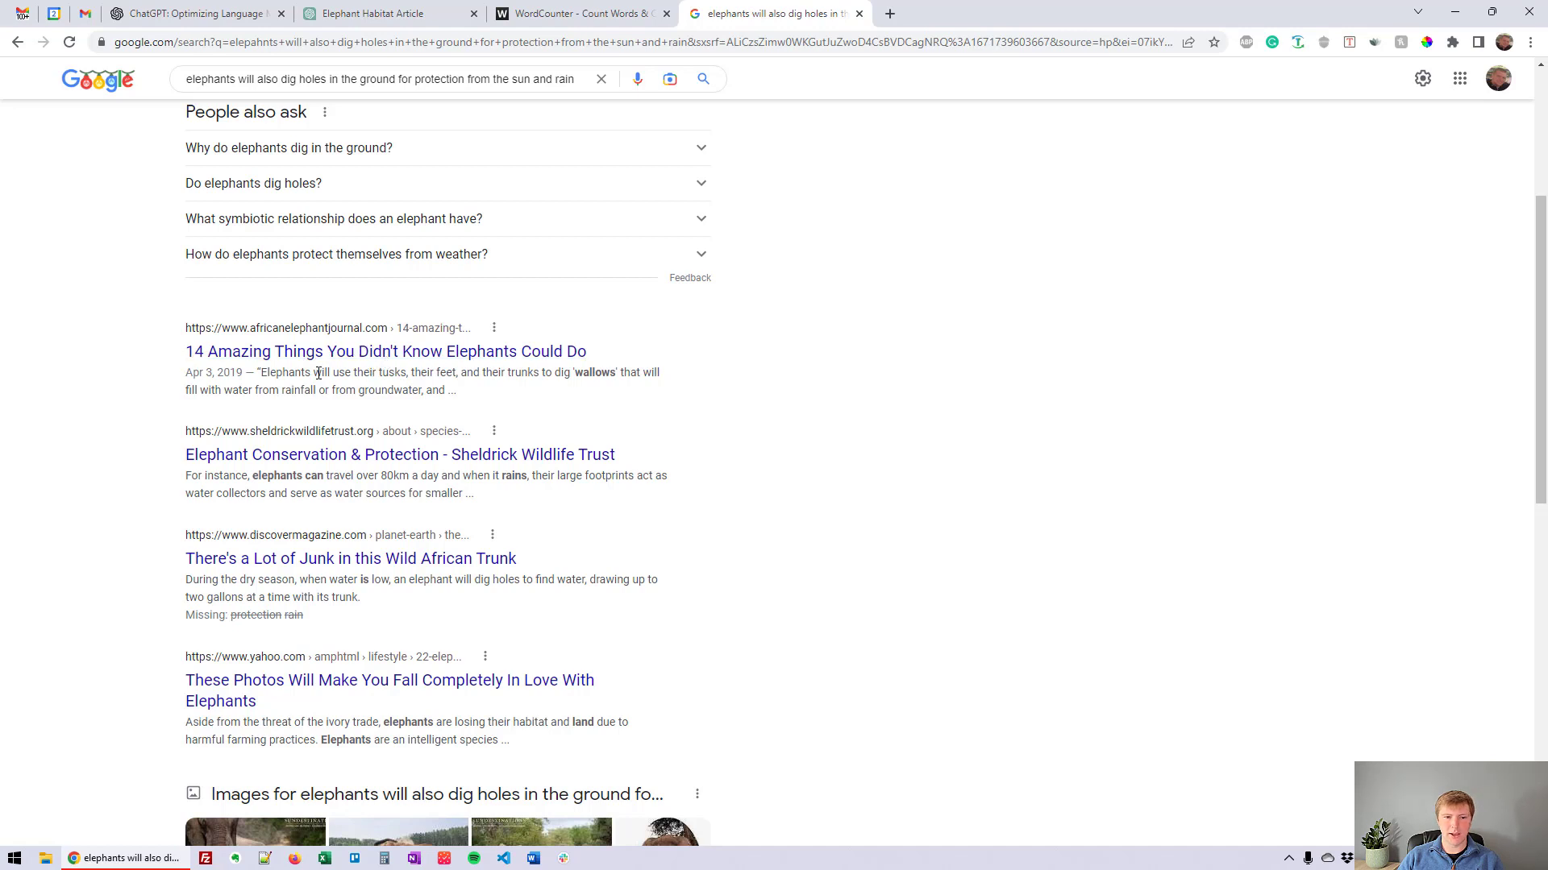
{"action": "left_click_drag", "start_coordinate": [314, 373], "coordinate": [662, 400]}
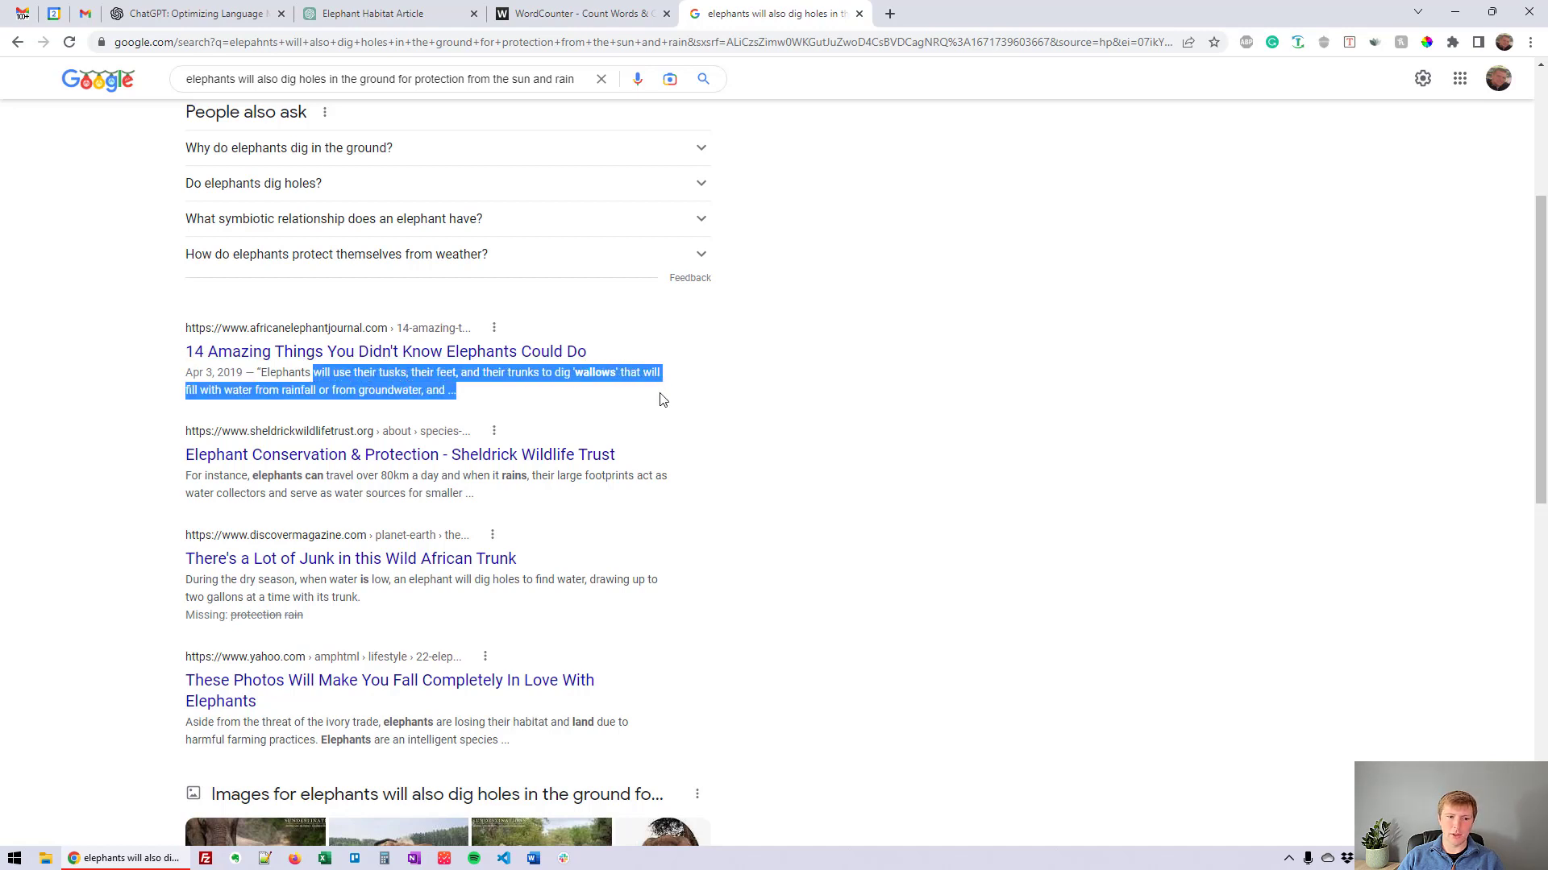
{"action": "left_click", "coordinate": [342, 393]}
{"action": "scroll", "coordinate": [642, 570], "scroll_direction": "down", "scroll_amount": 1}
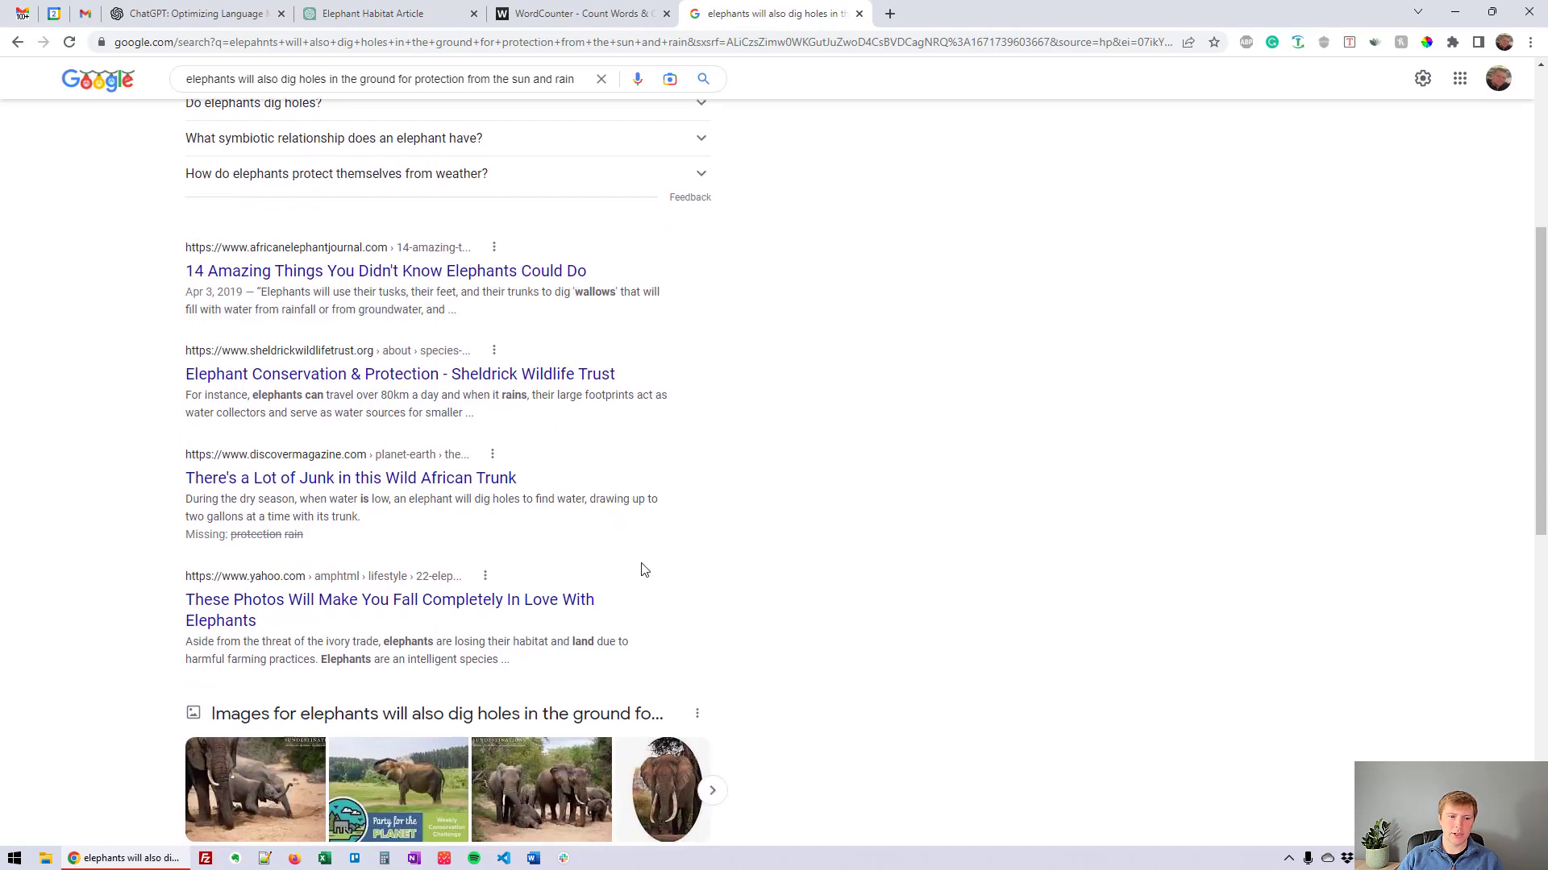
{"action": "left_click_drag", "start_coordinate": [307, 499], "coordinate": [263, 499]}
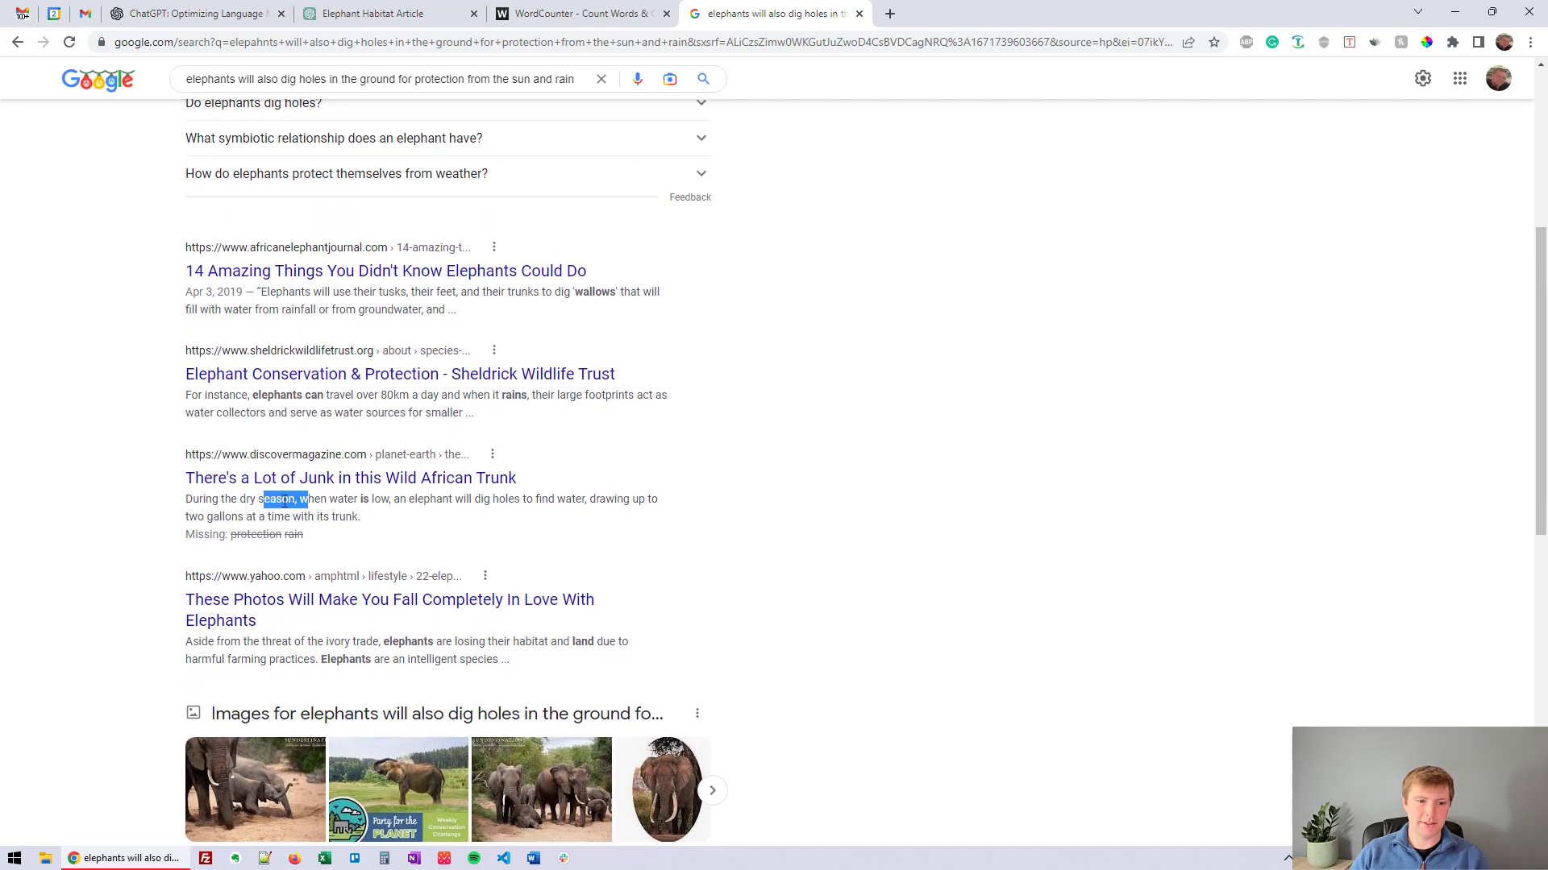
{"action": "left_click", "coordinate": [233, 505]}
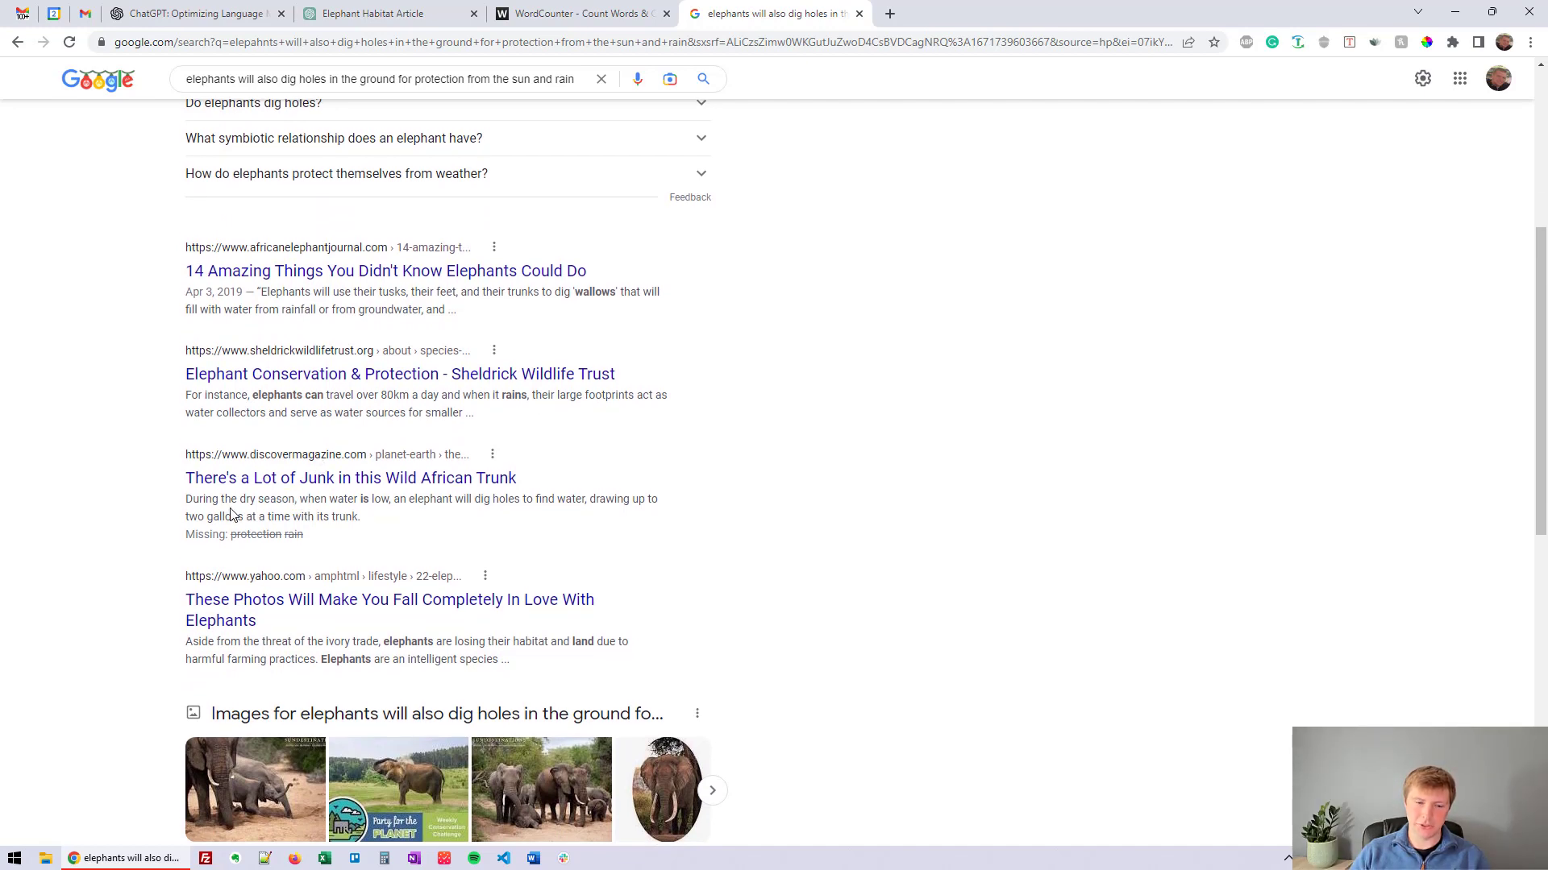
{"action": "left_click_drag", "start_coordinate": [183, 499], "coordinate": [591, 499]}
{"action": "left_click", "coordinate": [700, 493]}
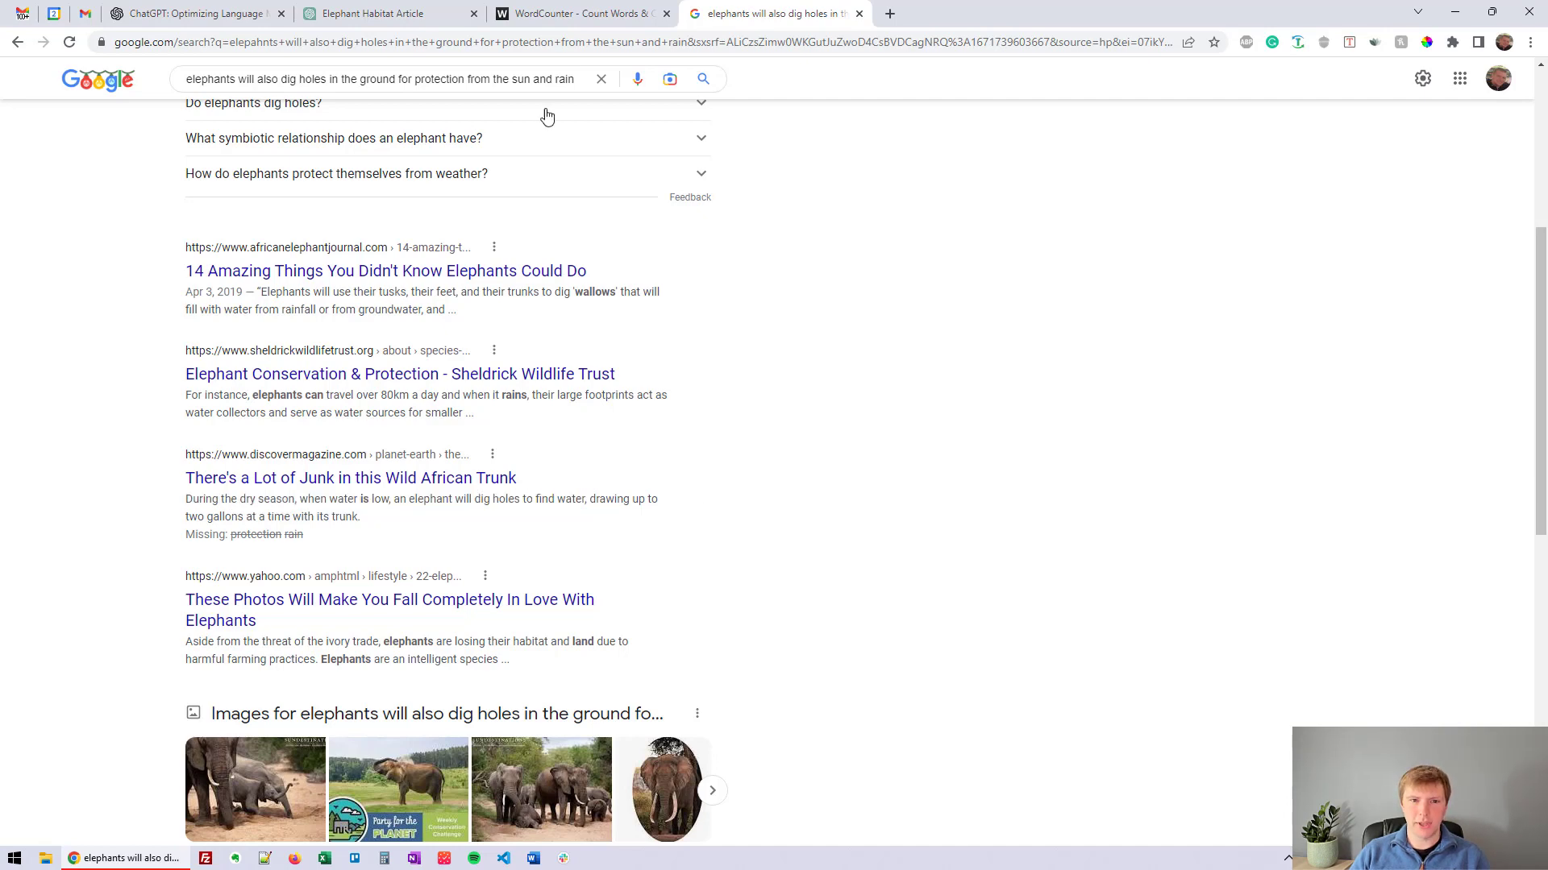
Return to the ChatGPT conversation and review the hole-digging claim and the surrounding paragraphs in both article versions.
{"action": "left_click", "coordinate": [375, 13]}
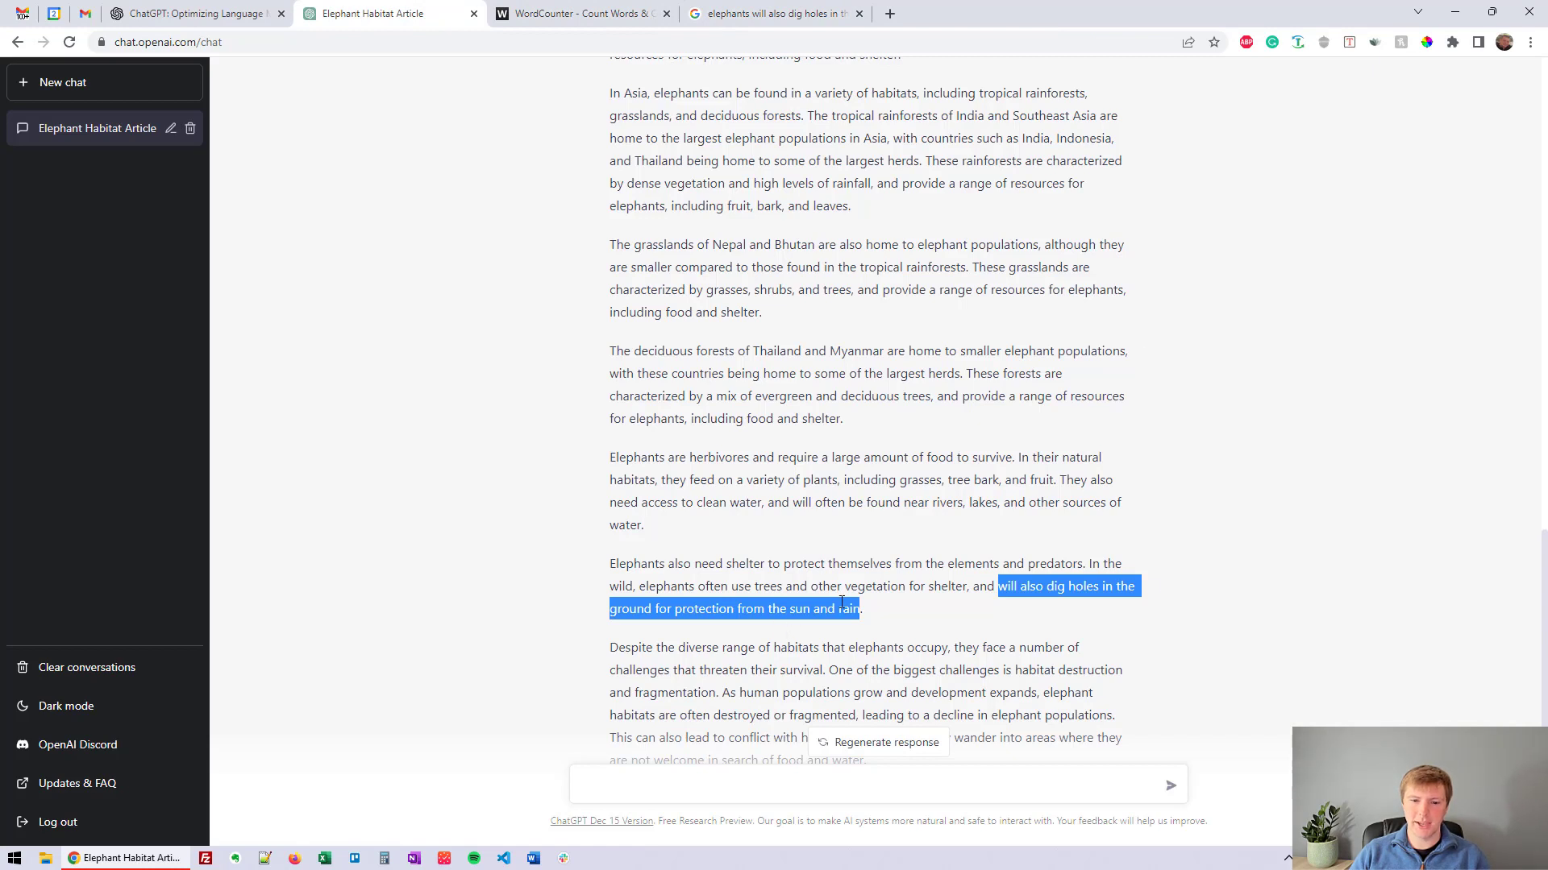
{"action": "left_click", "coordinate": [899, 617]}
{"action": "left_click_drag", "start_coordinate": [1056, 605], "coordinate": [1041, 586]}
{"action": "left_click", "coordinate": [927, 624]}
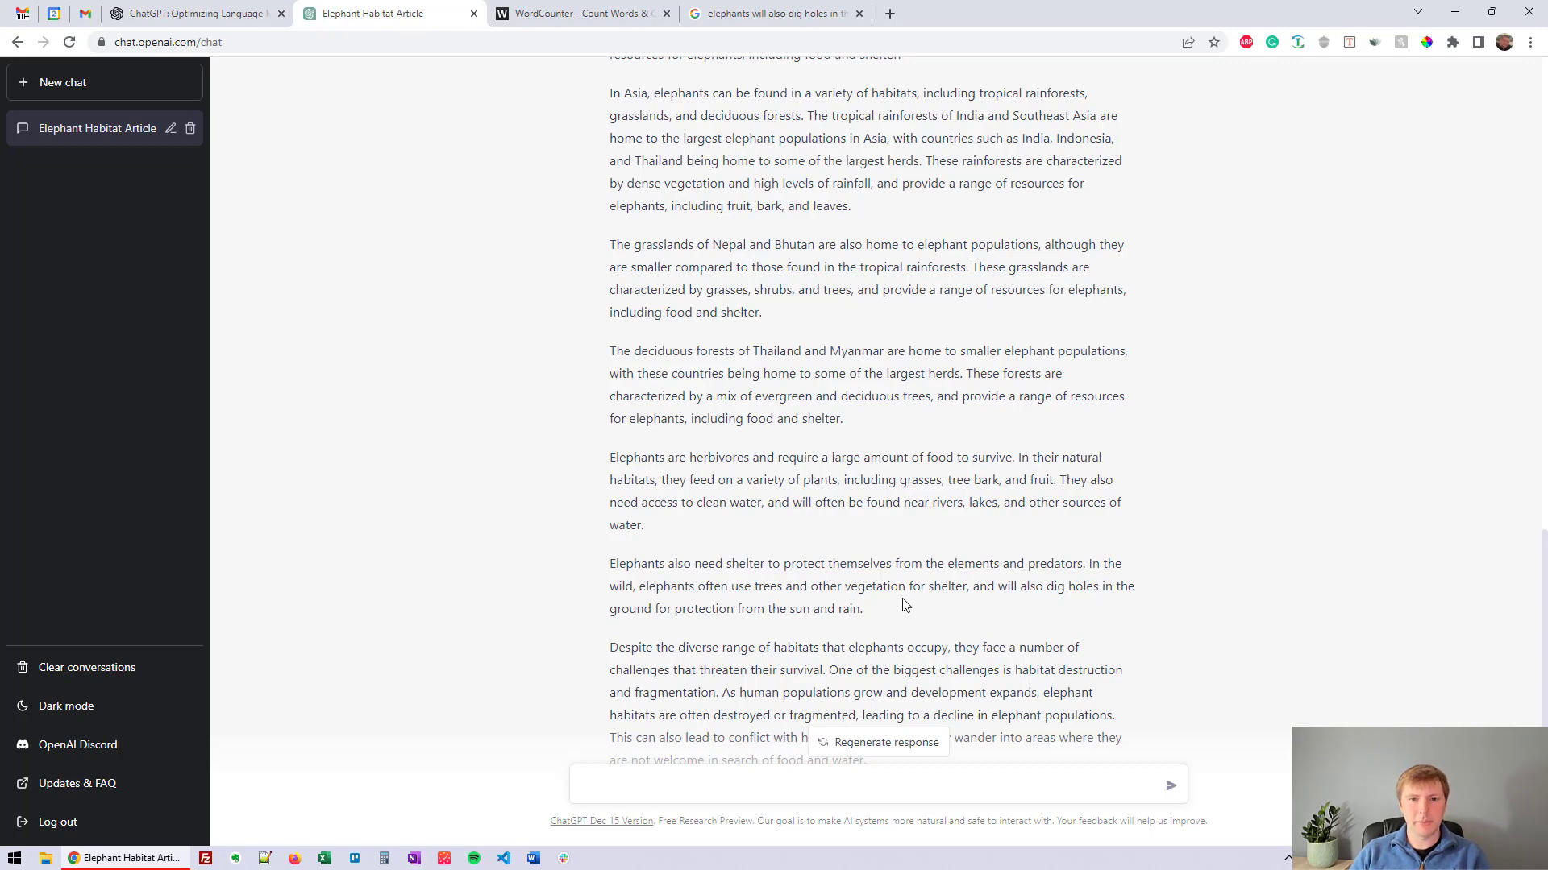
{"action": "scroll", "coordinate": [868, 446], "scroll_direction": "down", "scroll_amount": 2}
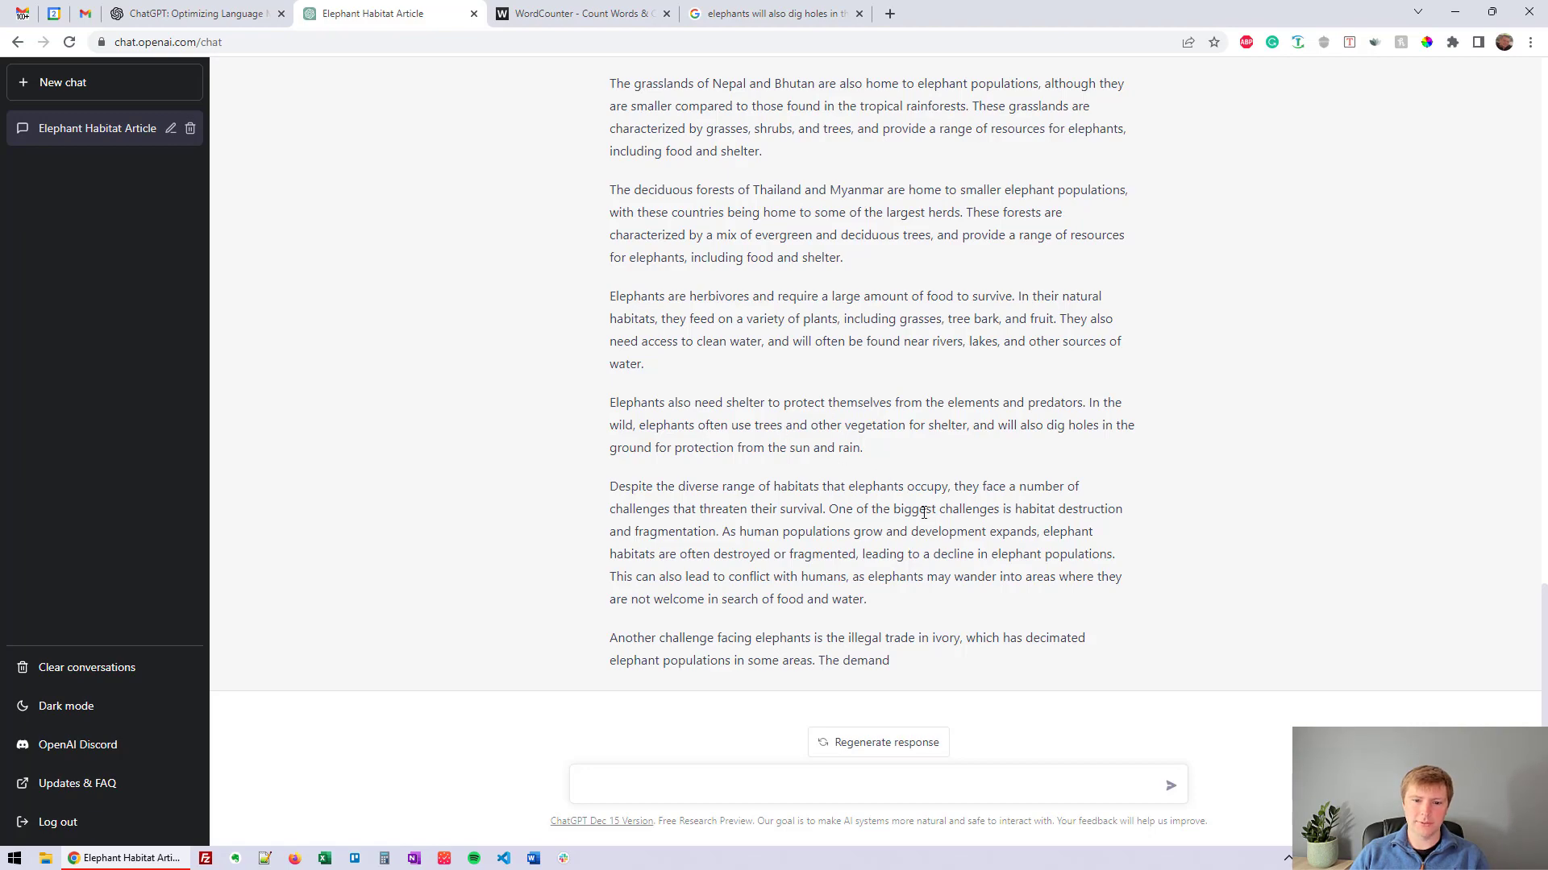
{"action": "scroll", "coordinate": [924, 514], "scroll_direction": "up", "scroll_amount": 10}
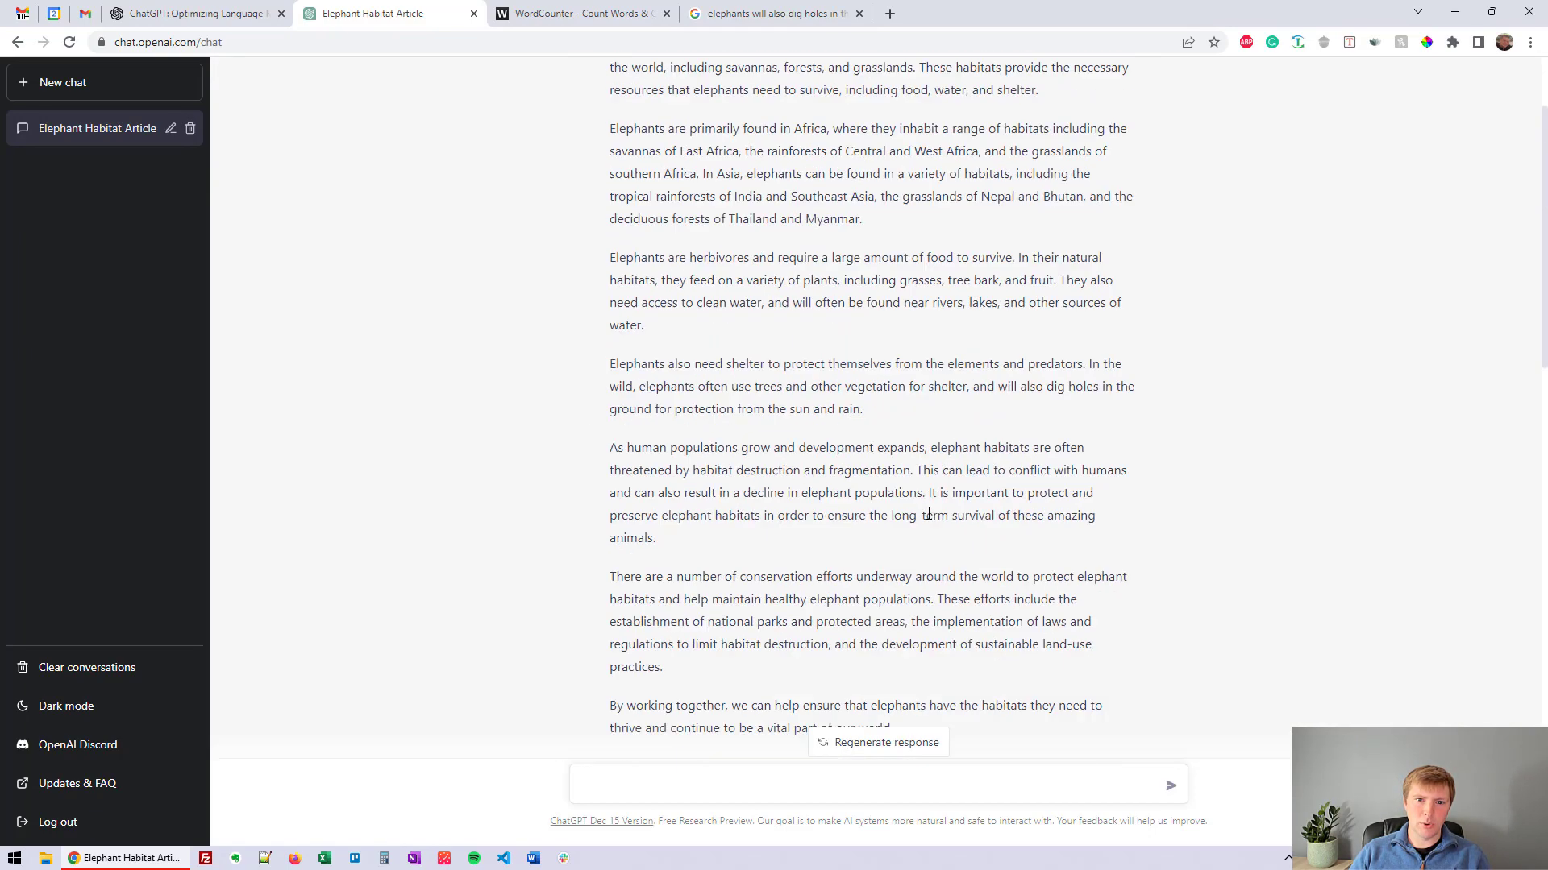
{"action": "scroll", "coordinate": [929, 514], "scroll_direction": "up", "scroll_amount": 2}
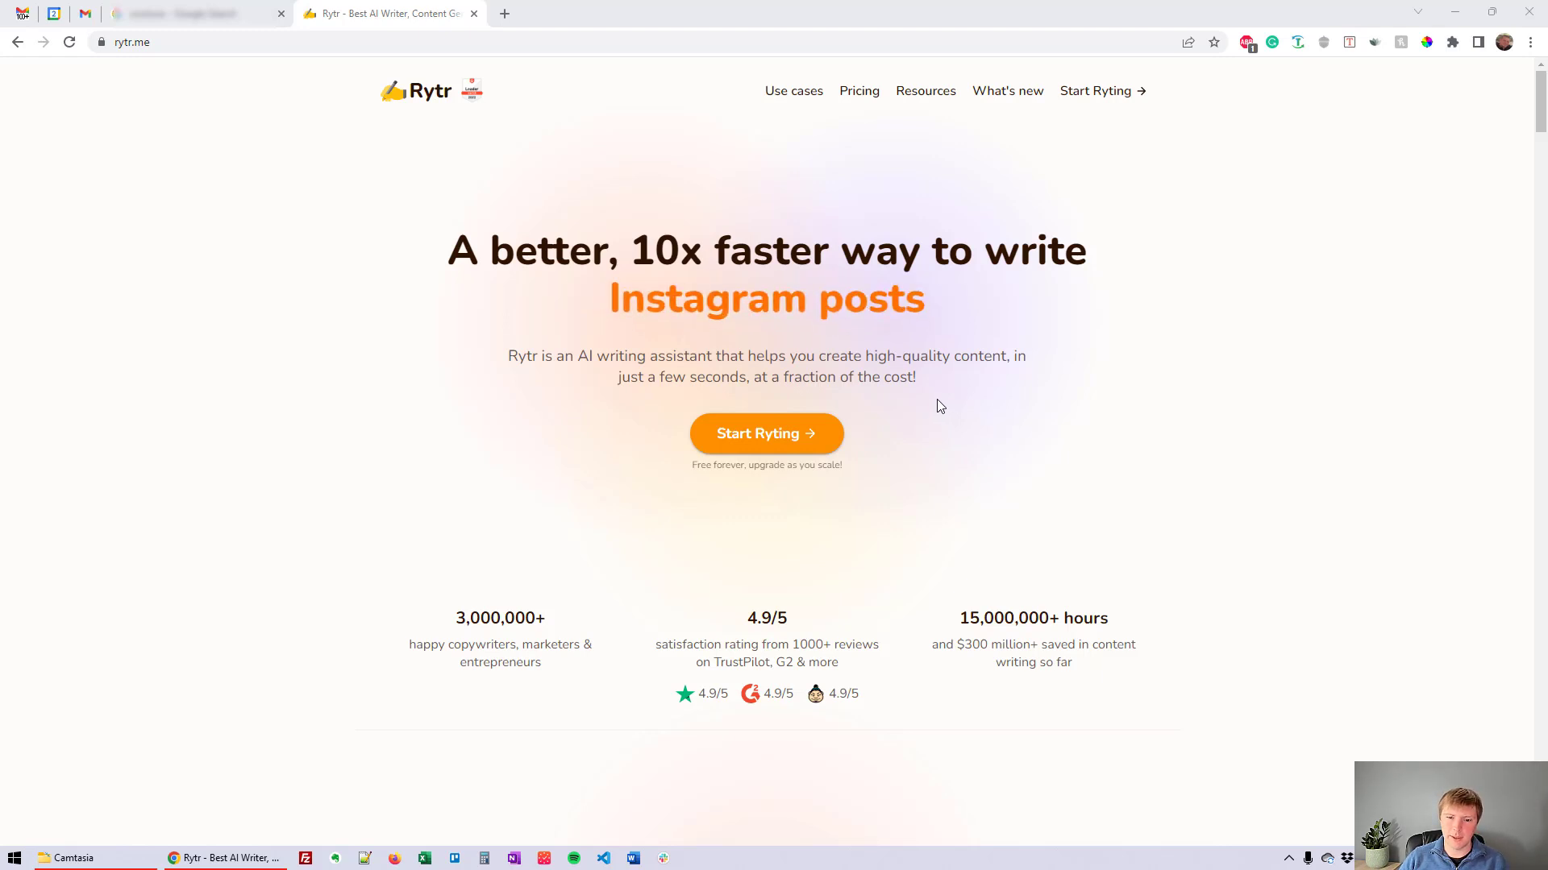
Start the Rytr writing workspace and view the available use cases, keeping Magic Command.
{"action": "left_click", "coordinate": [807, 436]}
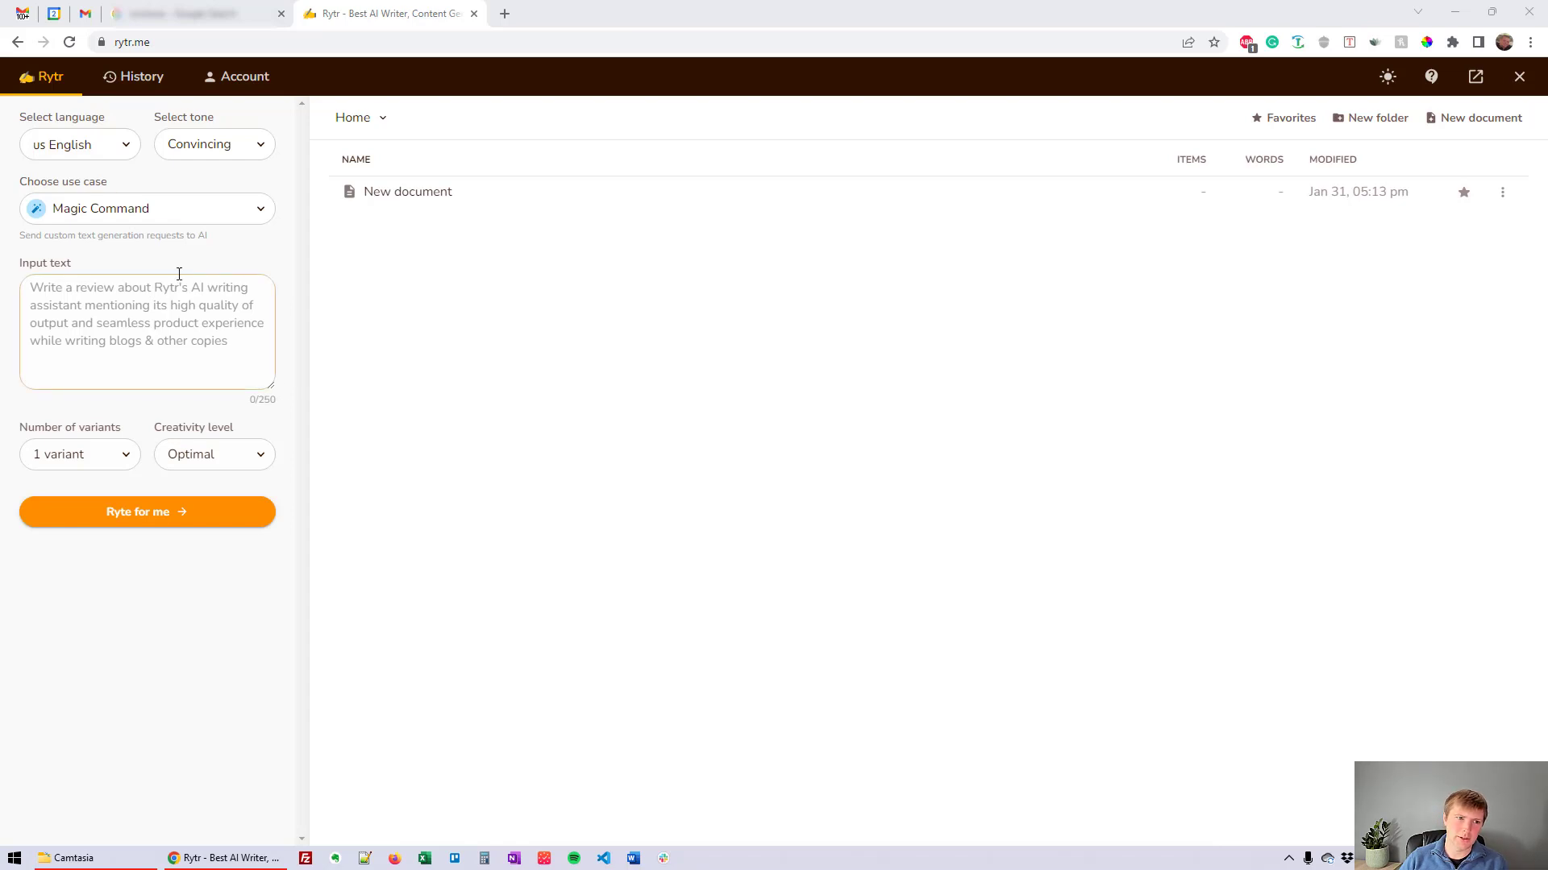
{"action": "left_click", "coordinate": [41, 208]}
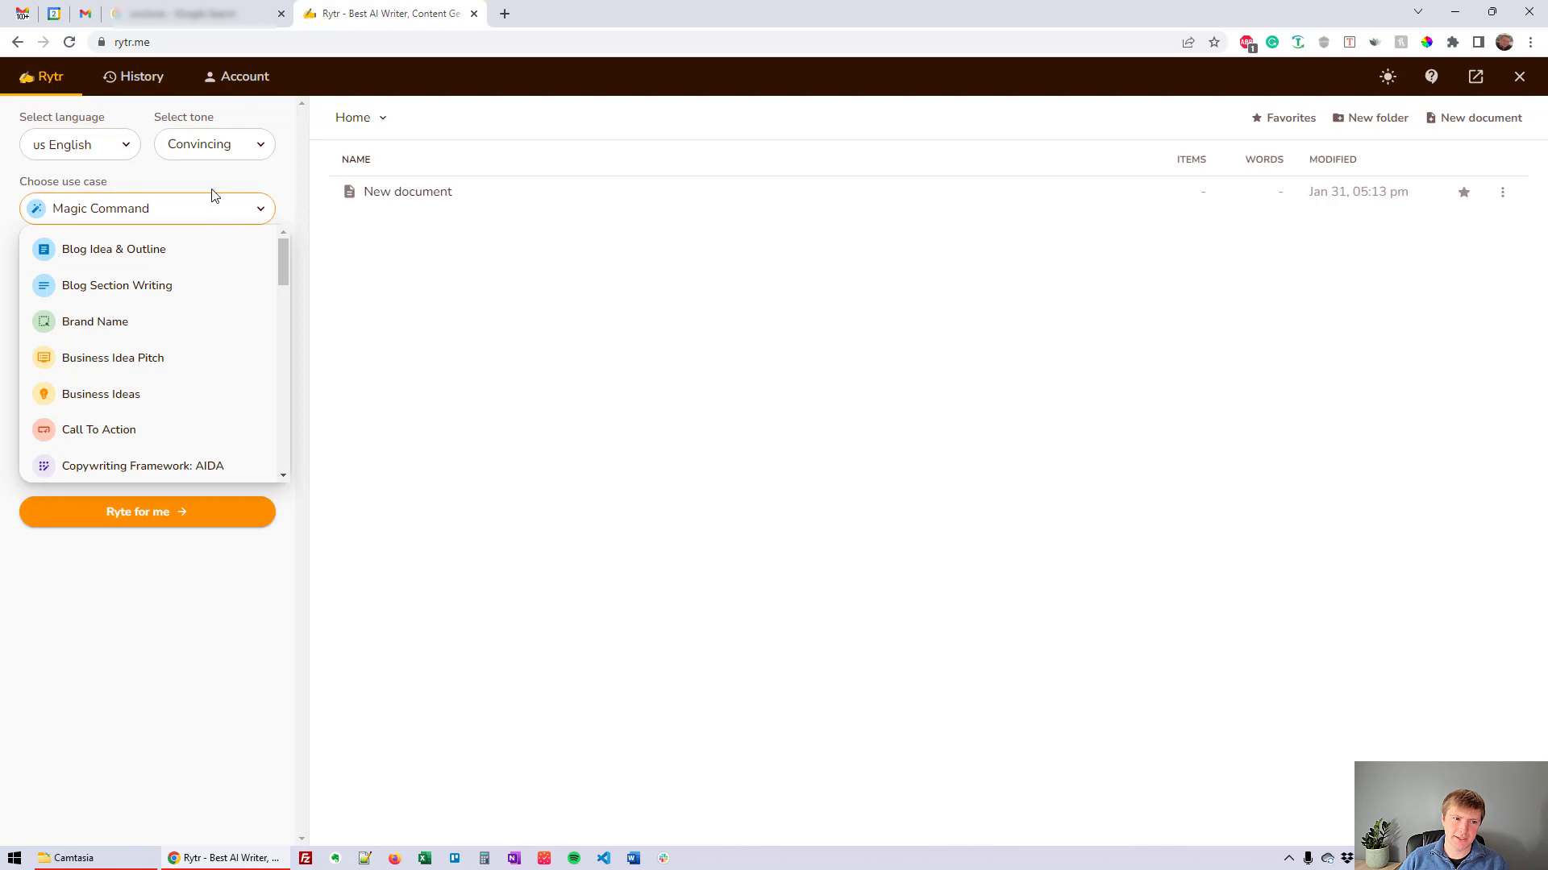
{"action": "left_click", "coordinate": [165, 186]}
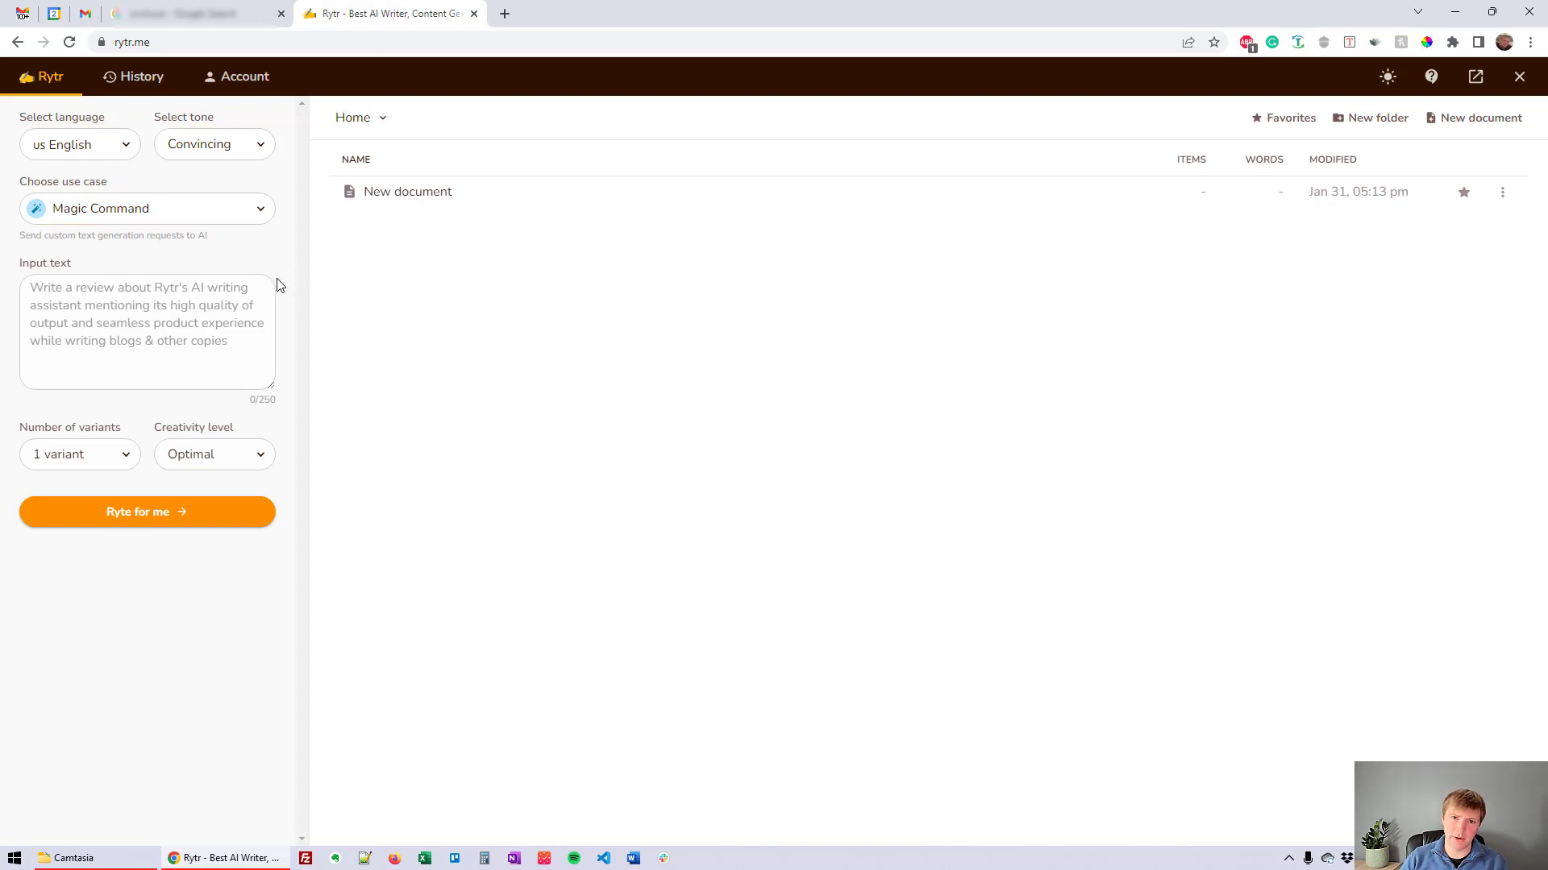
Enter "Write an article about Elephant Habitats" as the Magic Command input text and generate the article.
{"action": "left_click", "coordinate": [200, 295]}
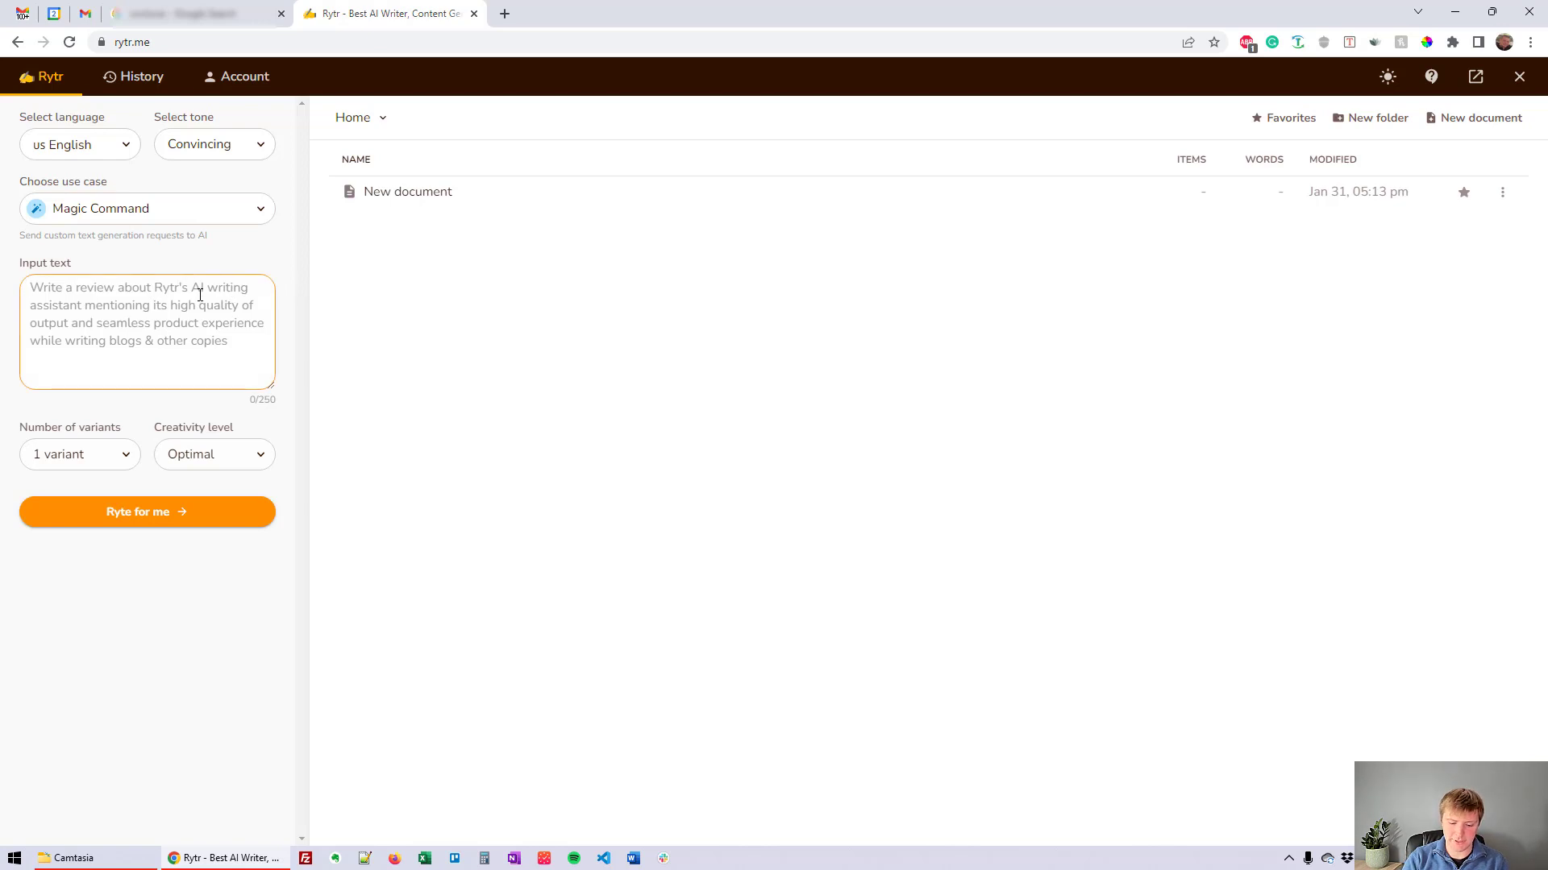
{"action": "type", "text": "Write an"}
{"action": "type", "text": " artic"}
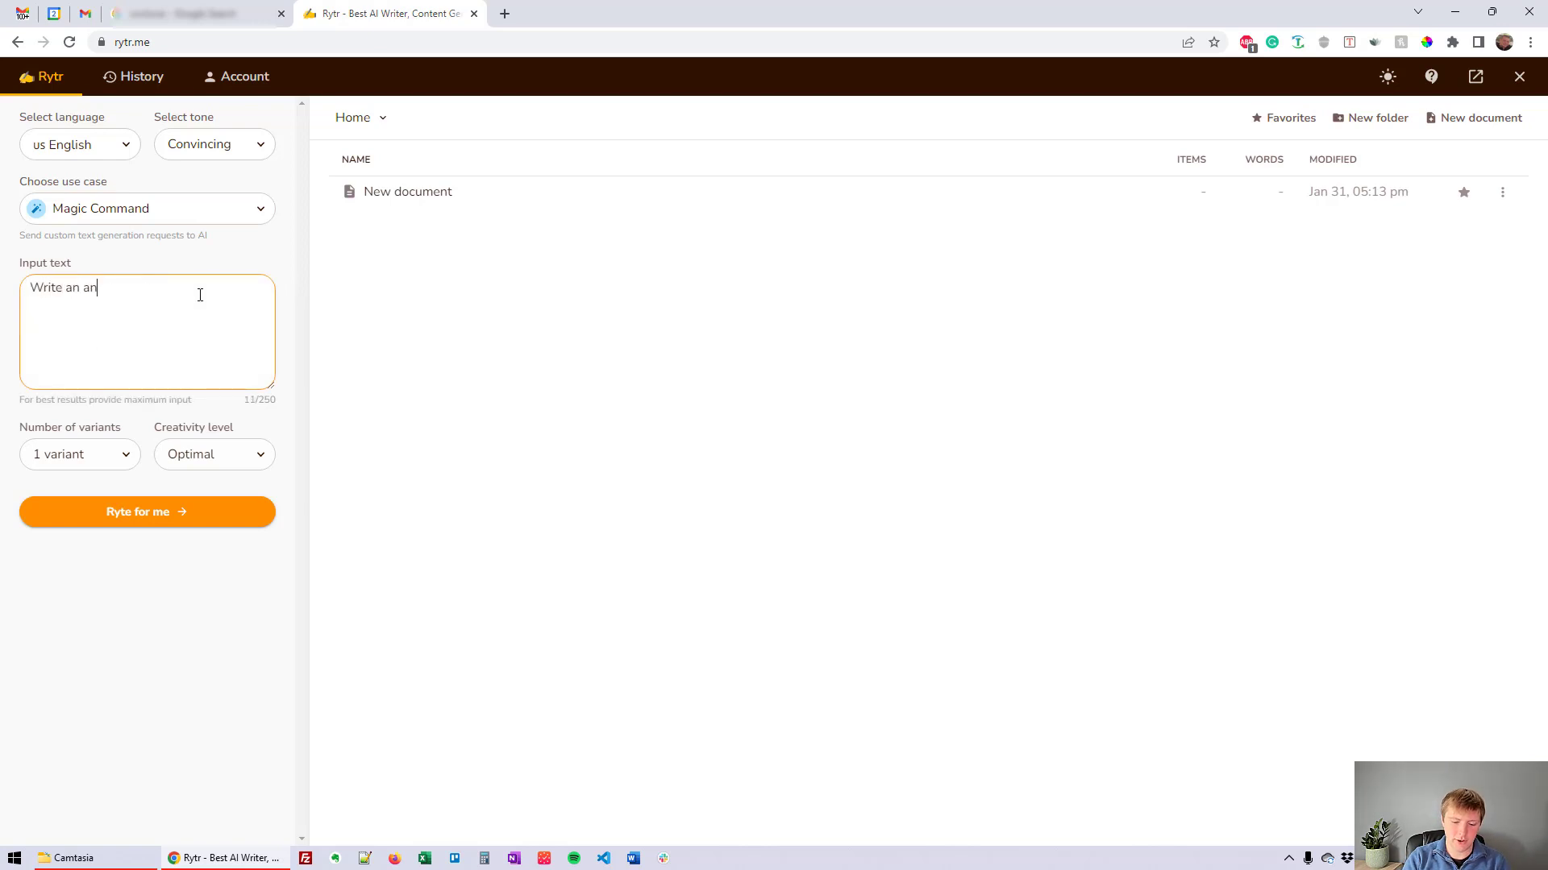
{"action": "key", "text": "BackSpace"}
{"action": "key", "text": "BackSpace"}
{"action": "key", "text": "BackSpace"}
{"action": "key", "text": "BackSpace"}
{"action": "type", "text": "rticle about Elephants Habitats"}
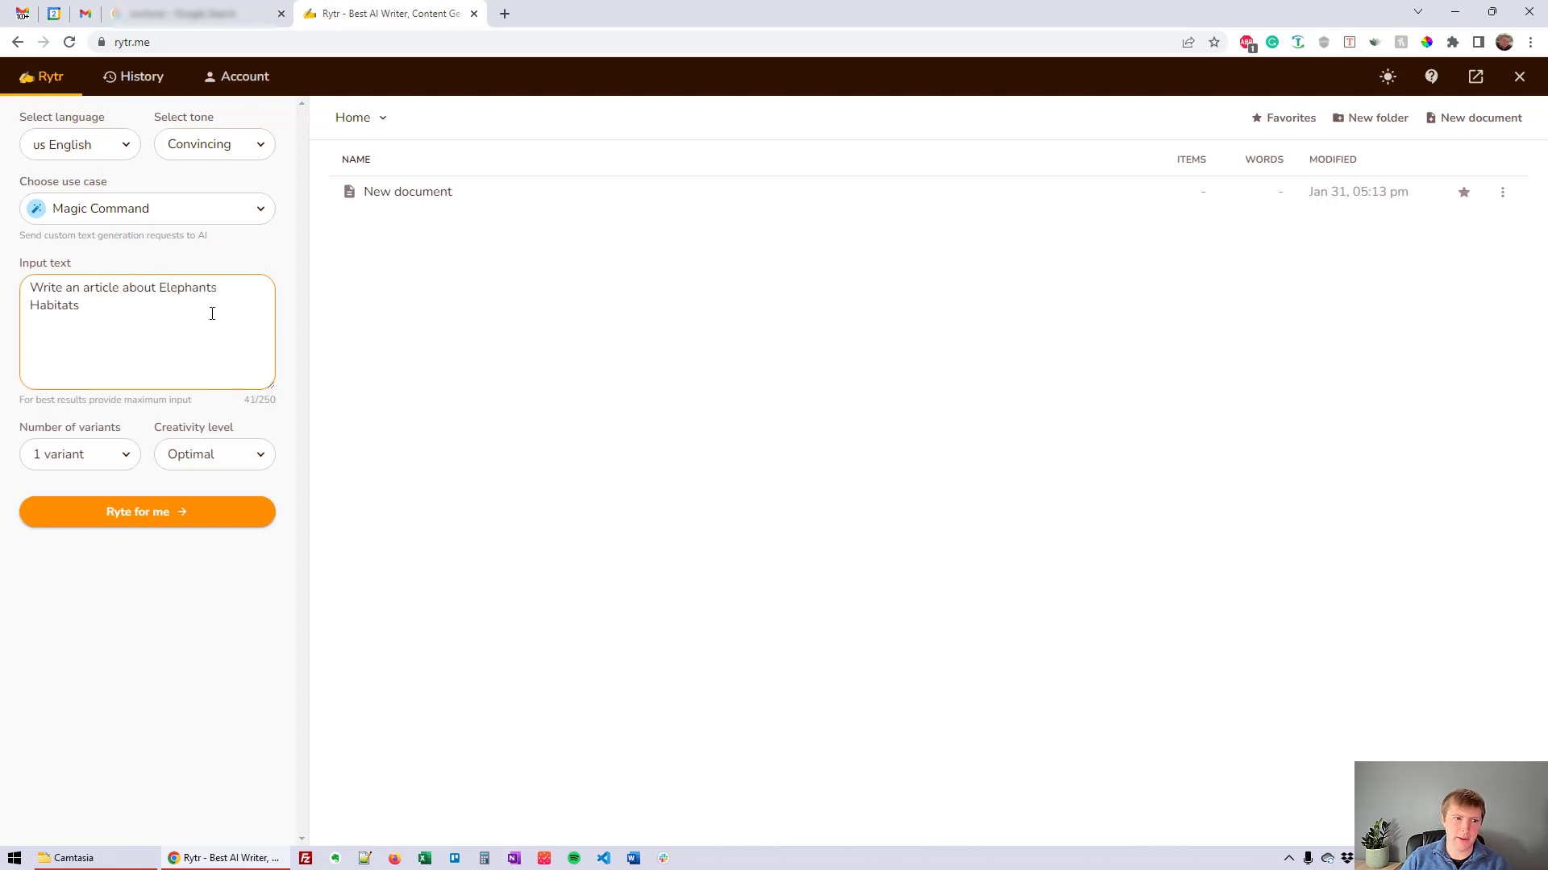
{"action": "left_click", "coordinate": [220, 290]}
{"action": "key", "text": "BackSpace"}
{"action": "key", "text": "BackSpace"}
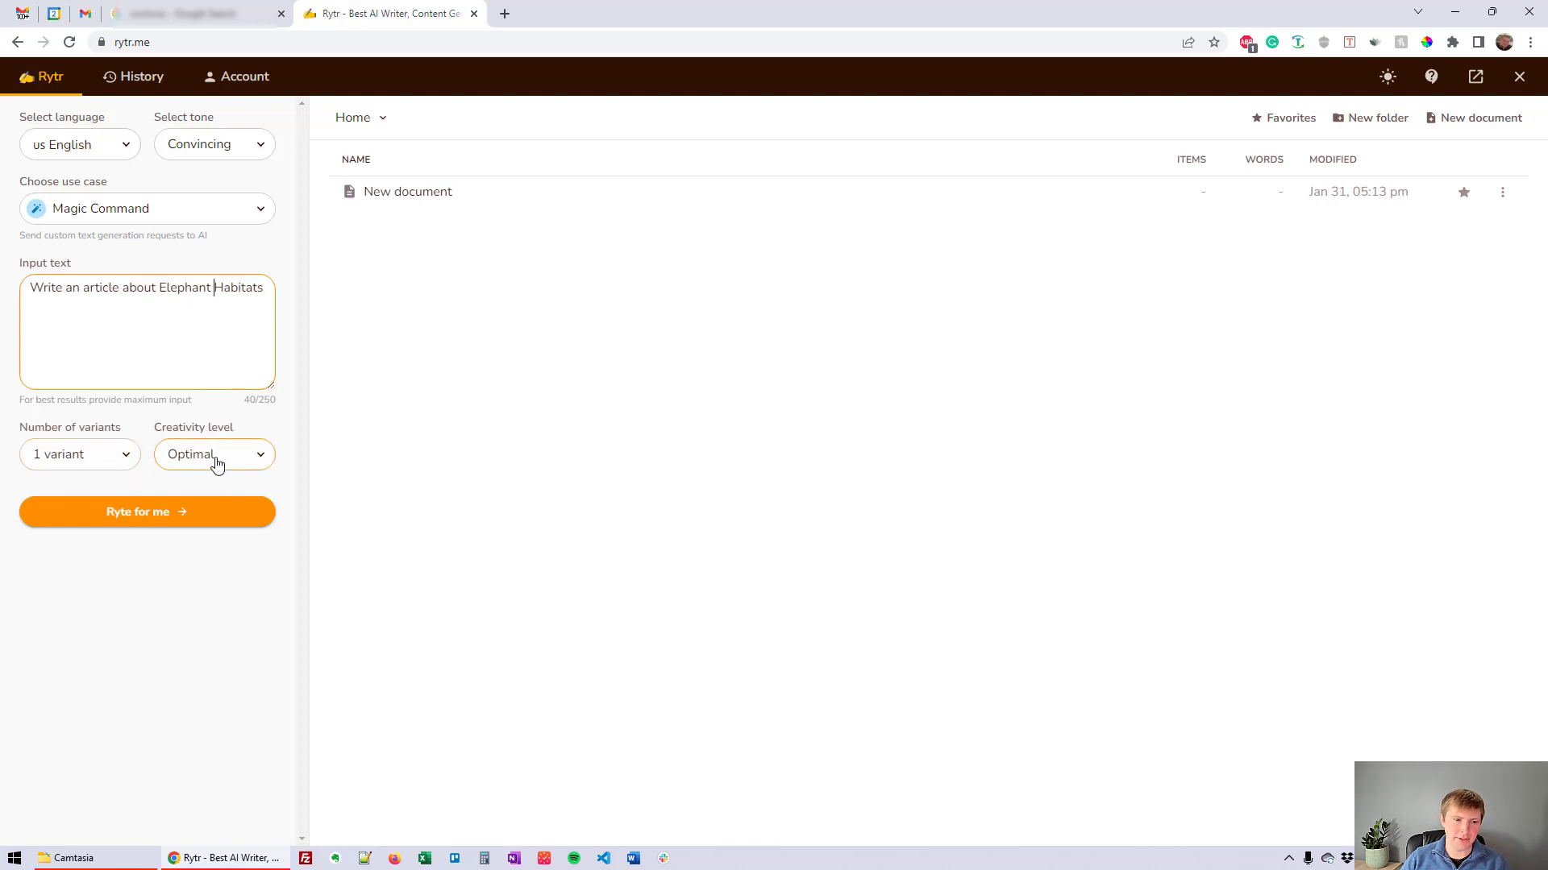
{"action": "left_click", "coordinate": [204, 516]}
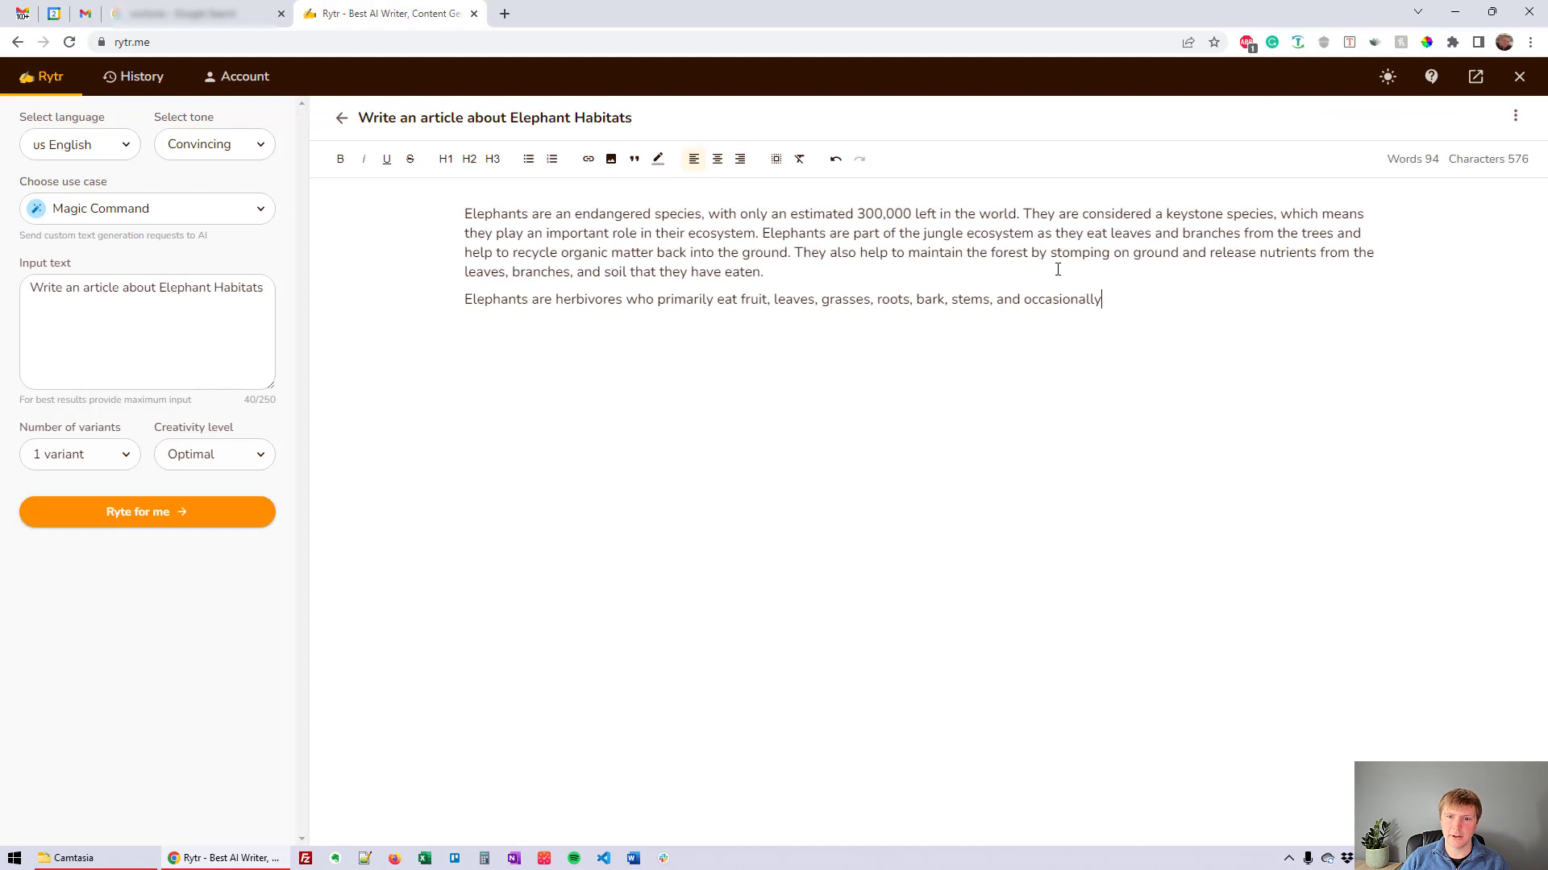
Use Continue Ryting on the unfinished second paragraph about elephants being herbivores to extend the article.
{"action": "left_click_drag", "start_coordinate": [467, 210], "coordinate": [874, 266]}
{"action": "left_click_drag", "start_coordinate": [1108, 305], "coordinate": [474, 300]}
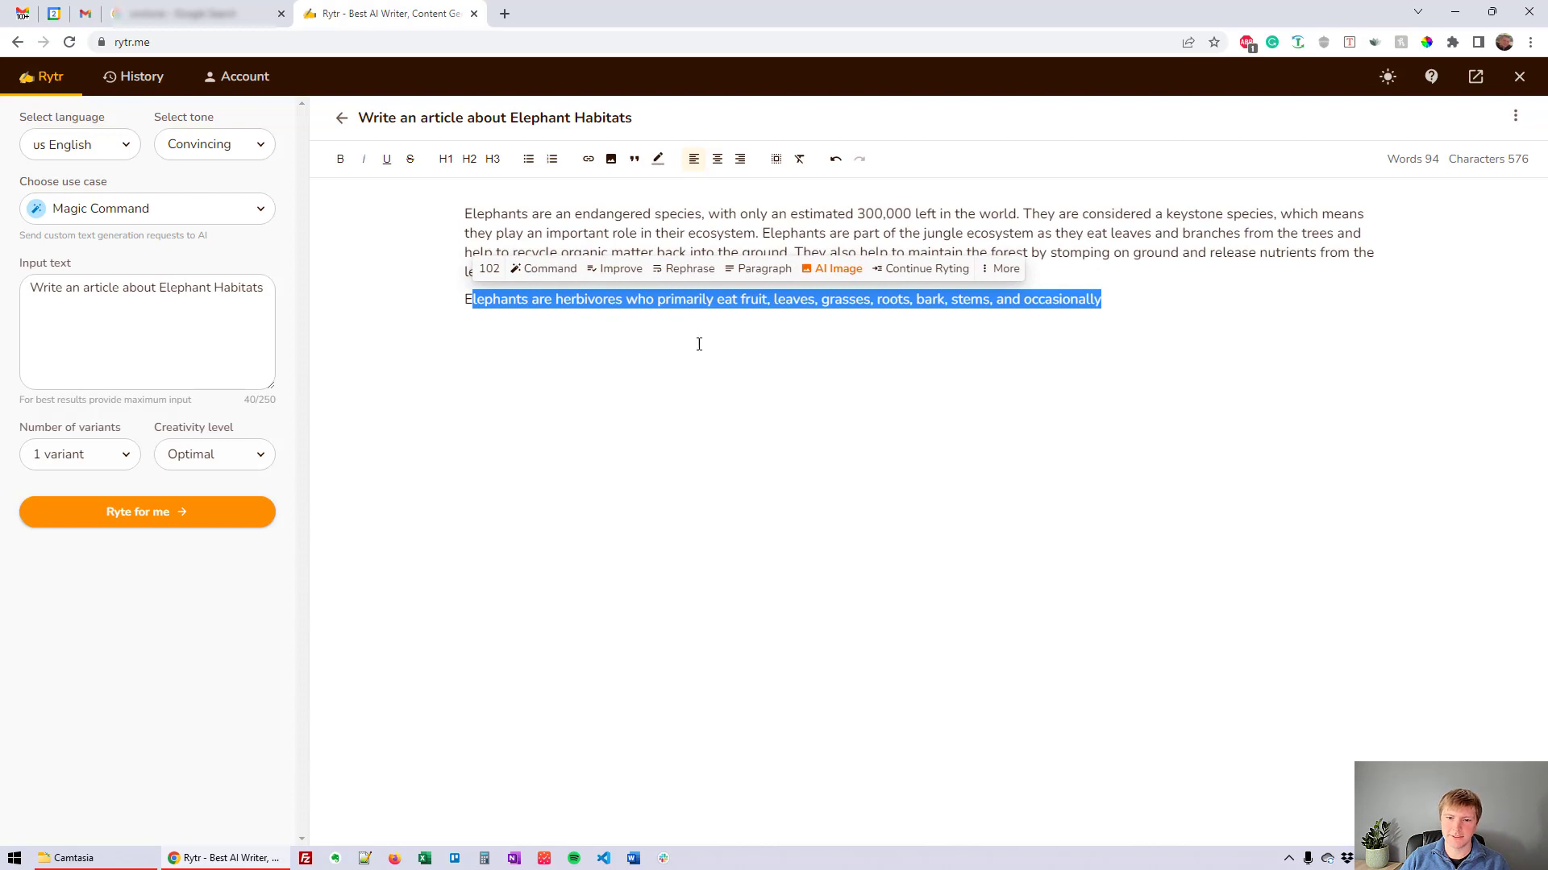
{"action": "key", "text": "shift+Left"}
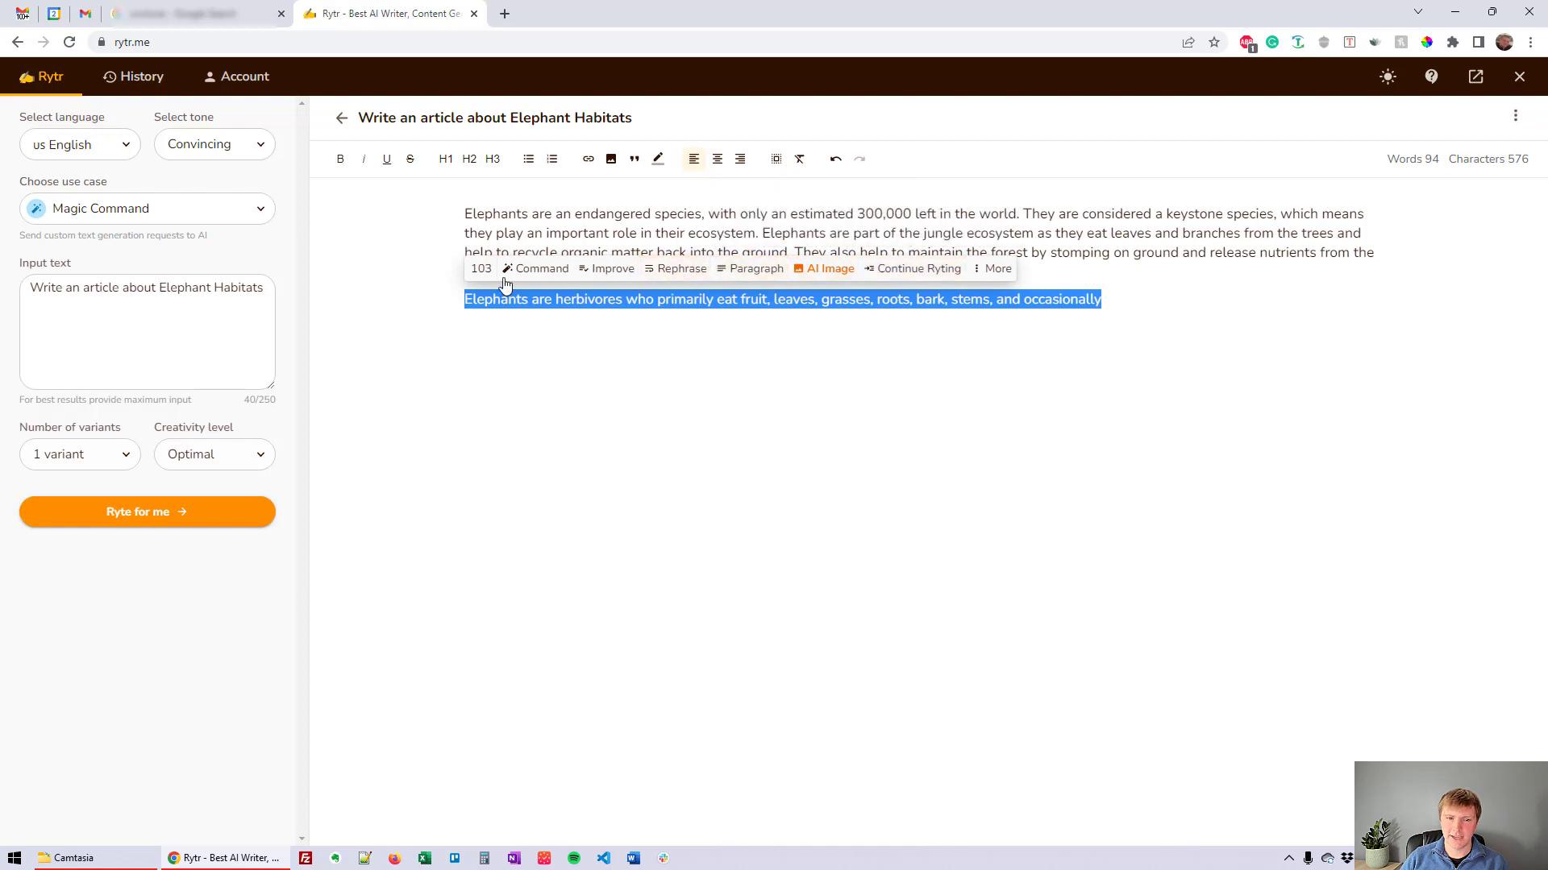
{"action": "mouse_move", "coordinate": [487, 275]}
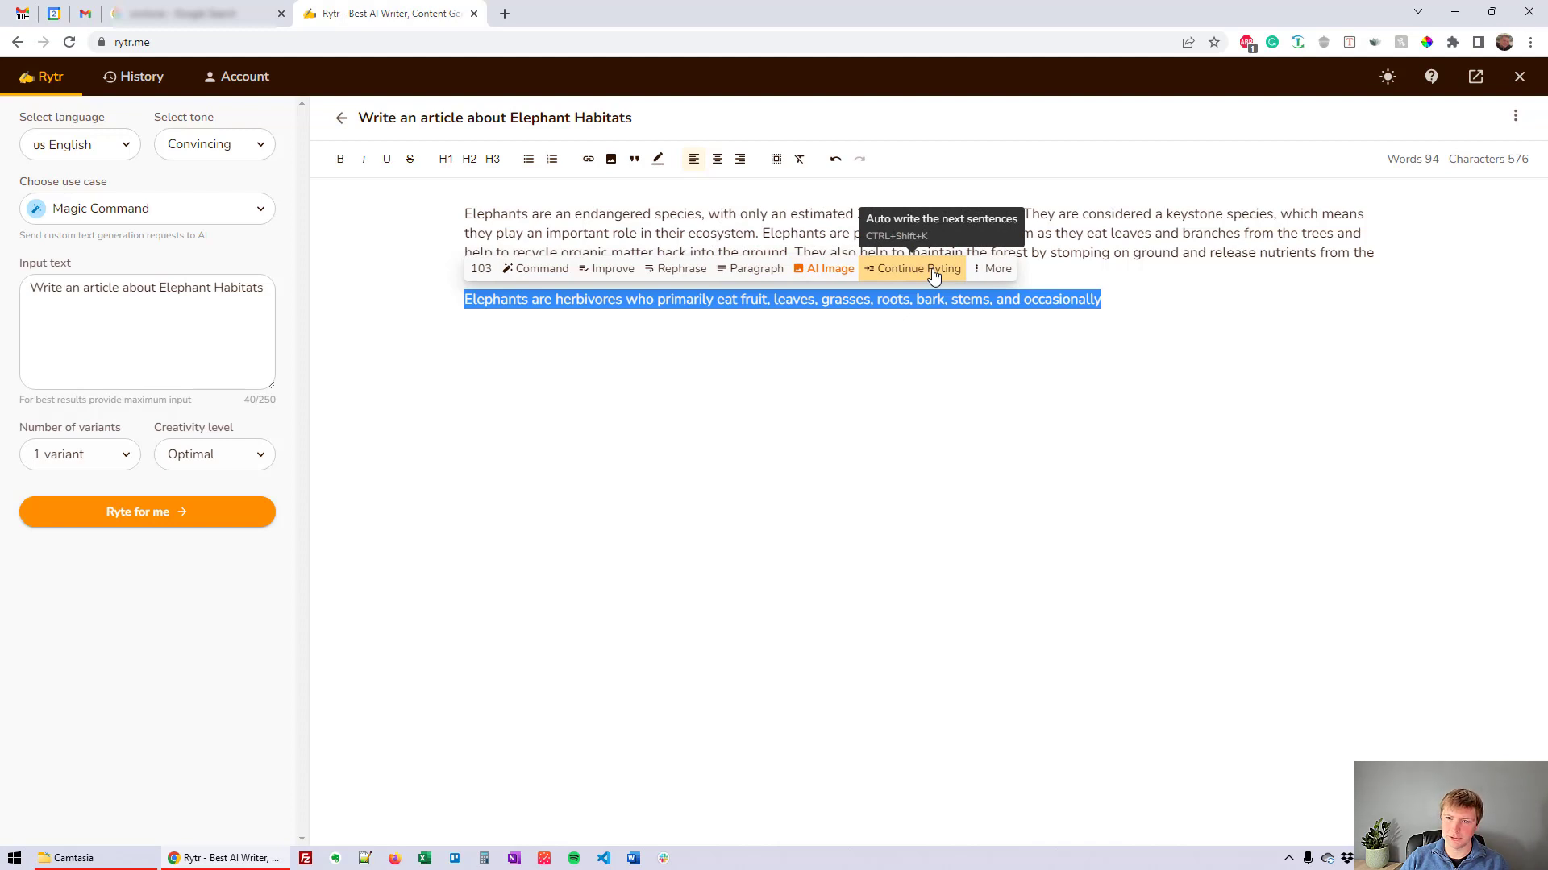
{"action": "left_click", "coordinate": [933, 273]}
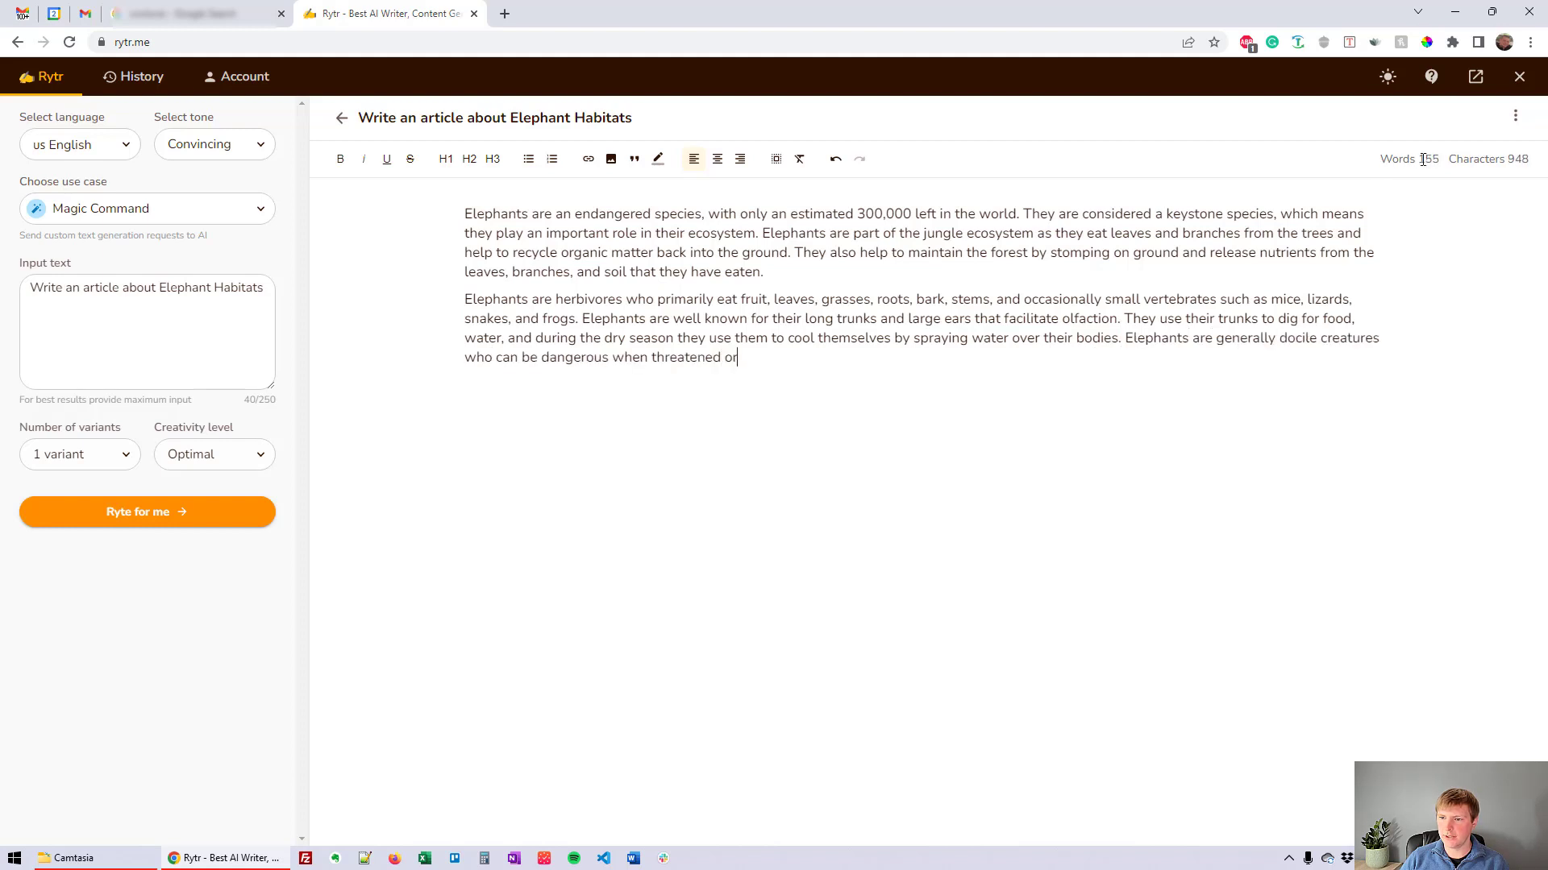
Check the article's word and character counts and keep extending its second paragraph with Continue Ryting.
{"action": "left_click_drag", "start_coordinate": [1411, 159], "coordinate": [1535, 165]}
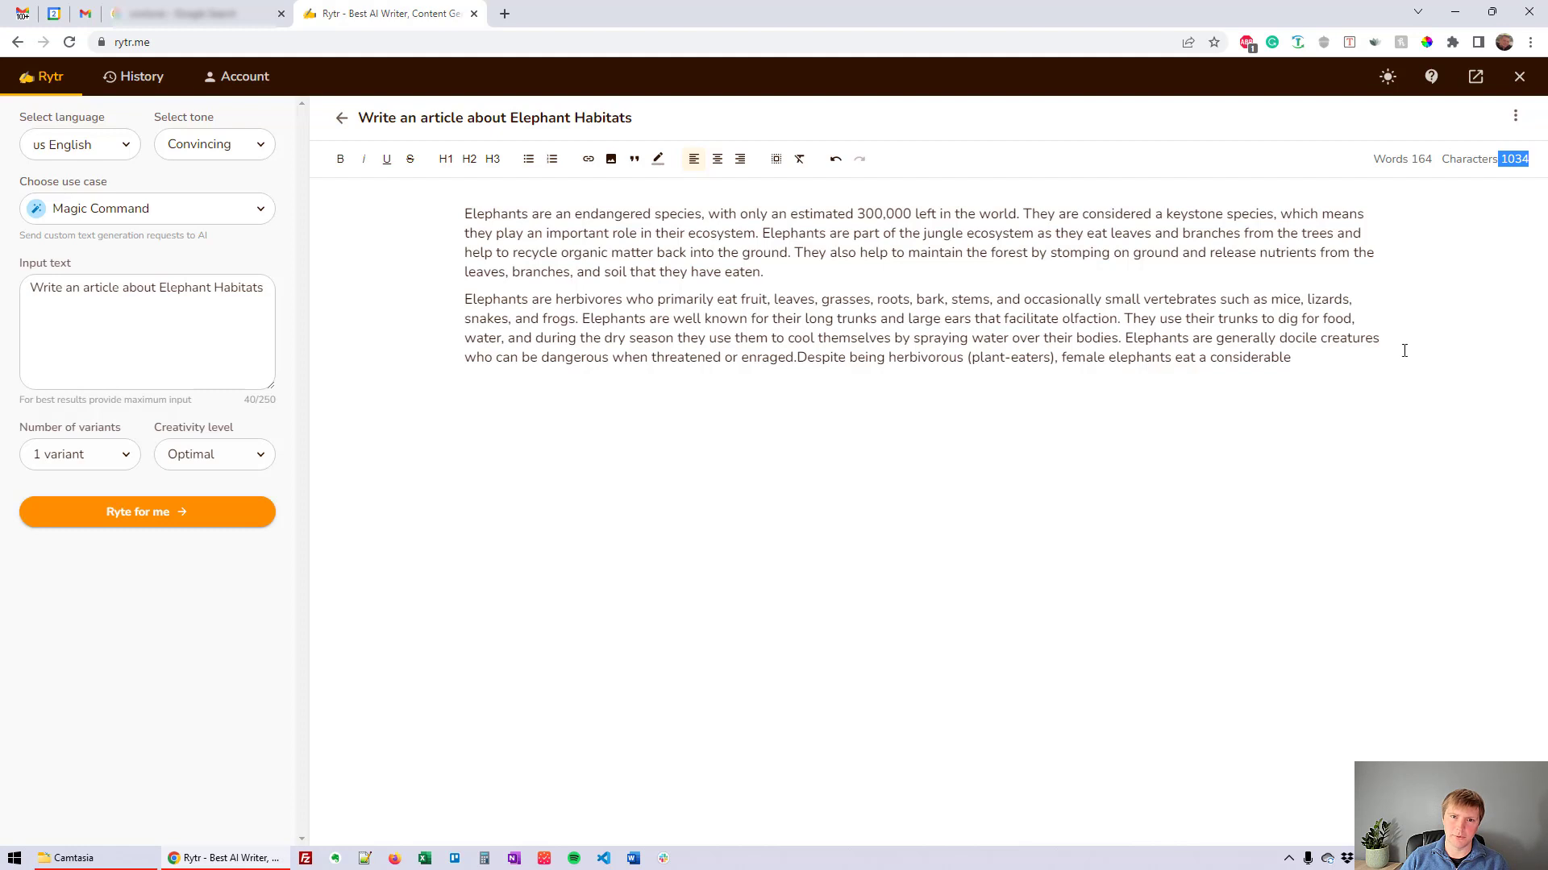
{"action": "left_click", "coordinate": [1316, 358]}
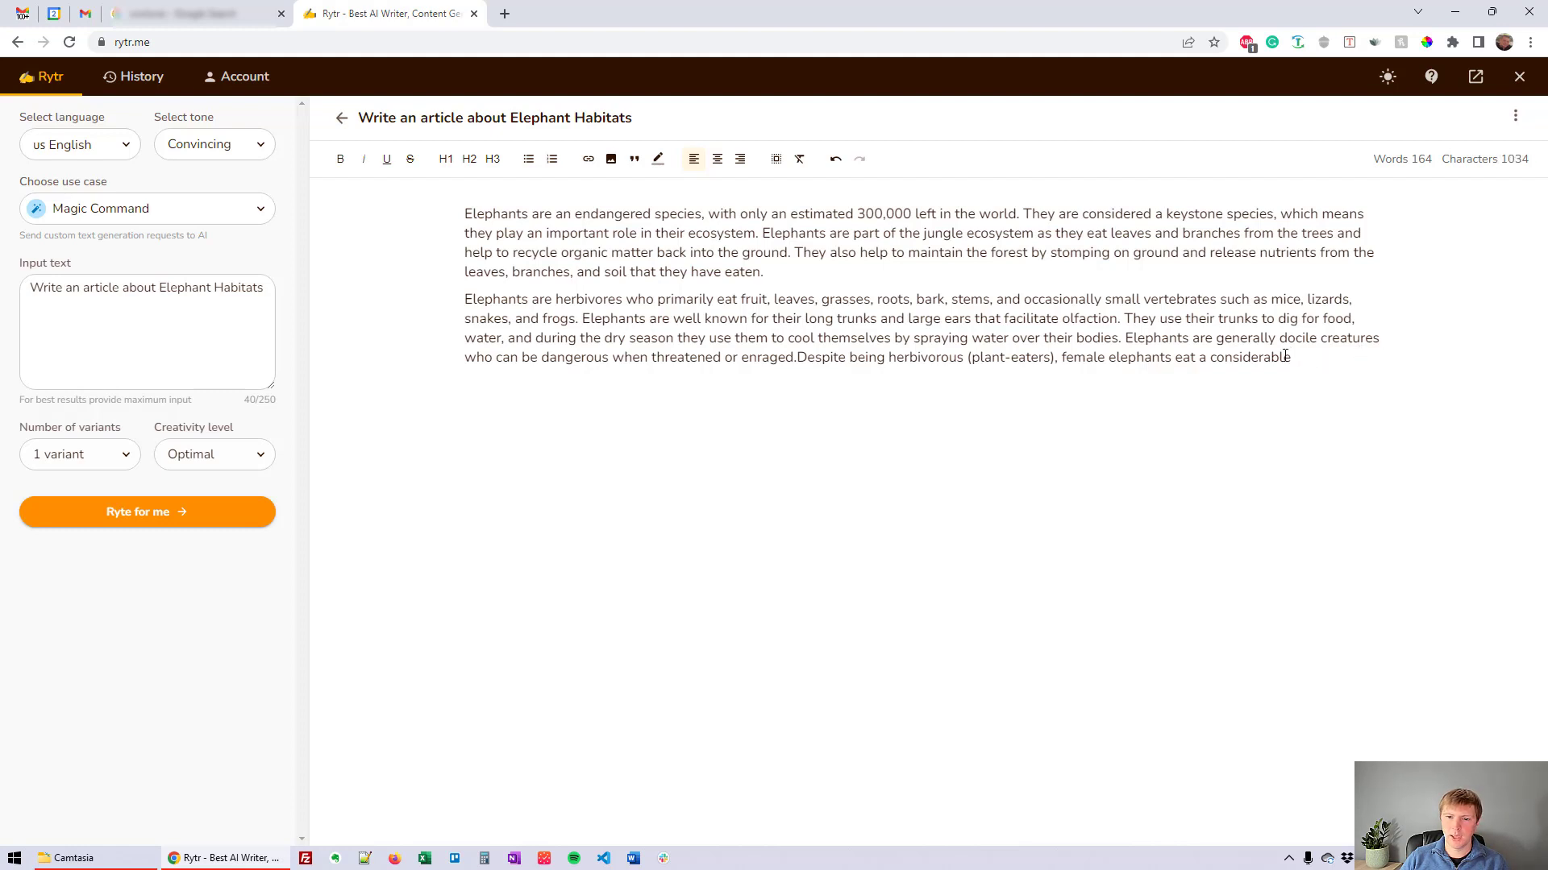
{"action": "left_click_drag", "start_coordinate": [1285, 357], "coordinate": [1123, 319]}
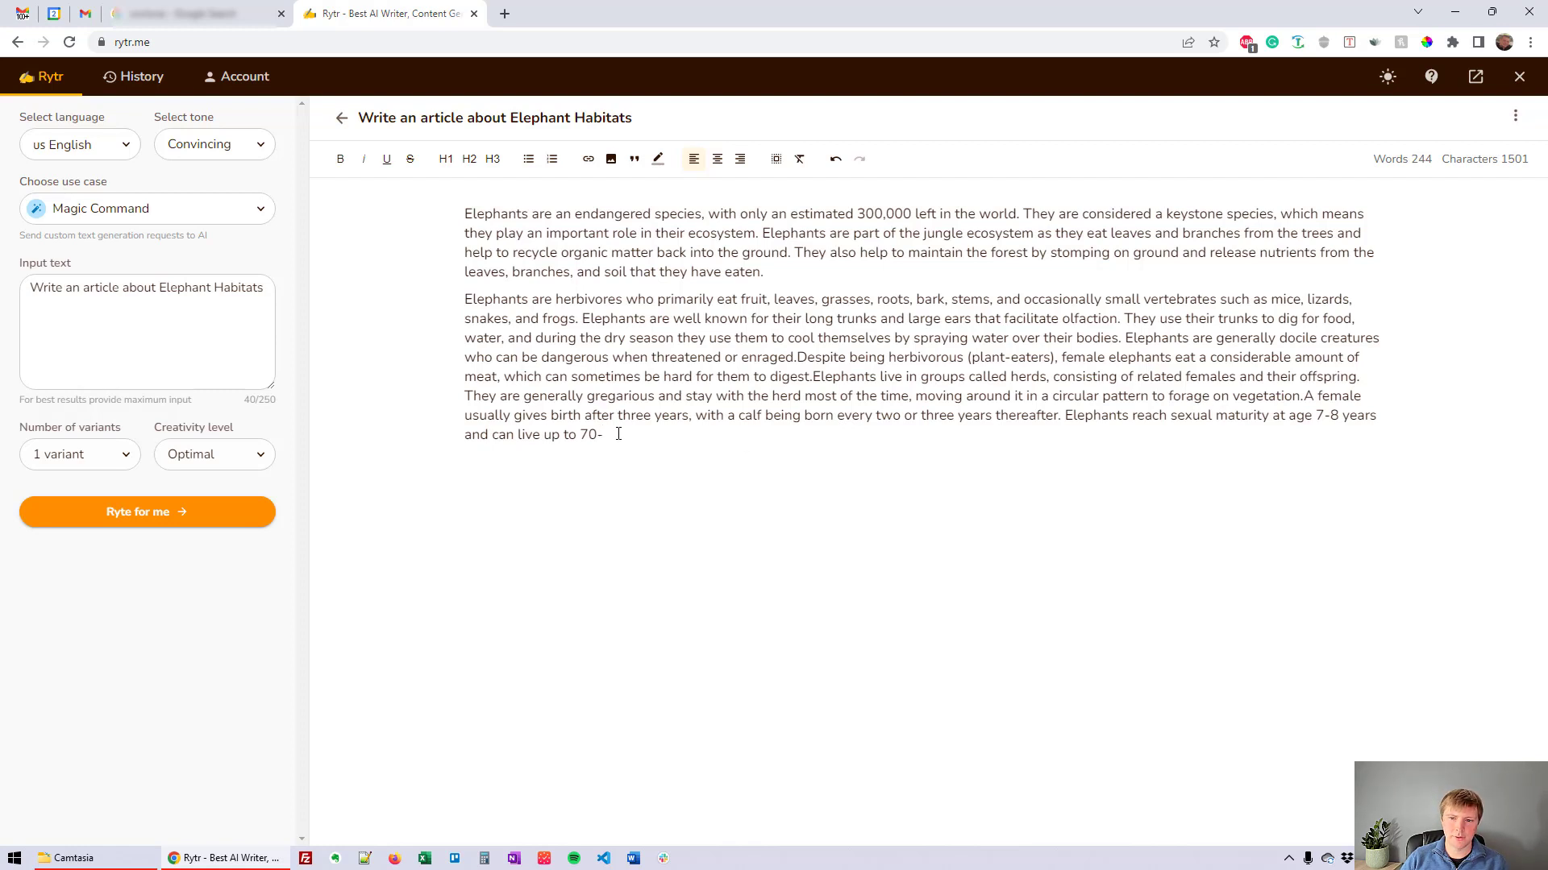
{"action": "left_click_drag", "start_coordinate": [618, 435], "coordinate": [465, 299]}
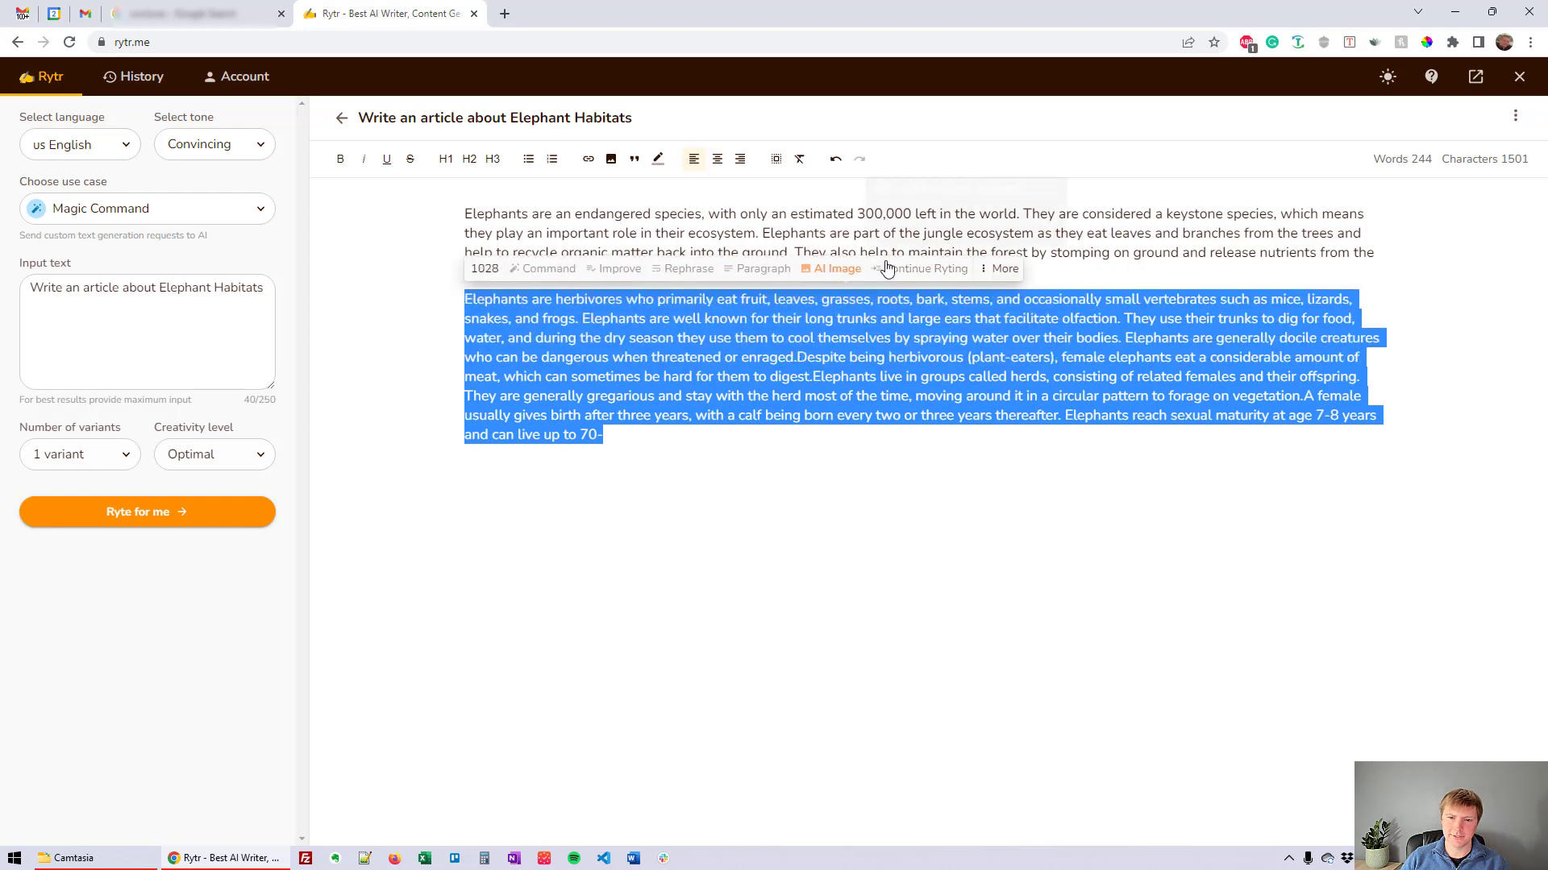
{"action": "left_click", "coordinate": [795, 357]}
{"action": "left_click_drag", "start_coordinate": [603, 435], "coordinate": [465, 377]}
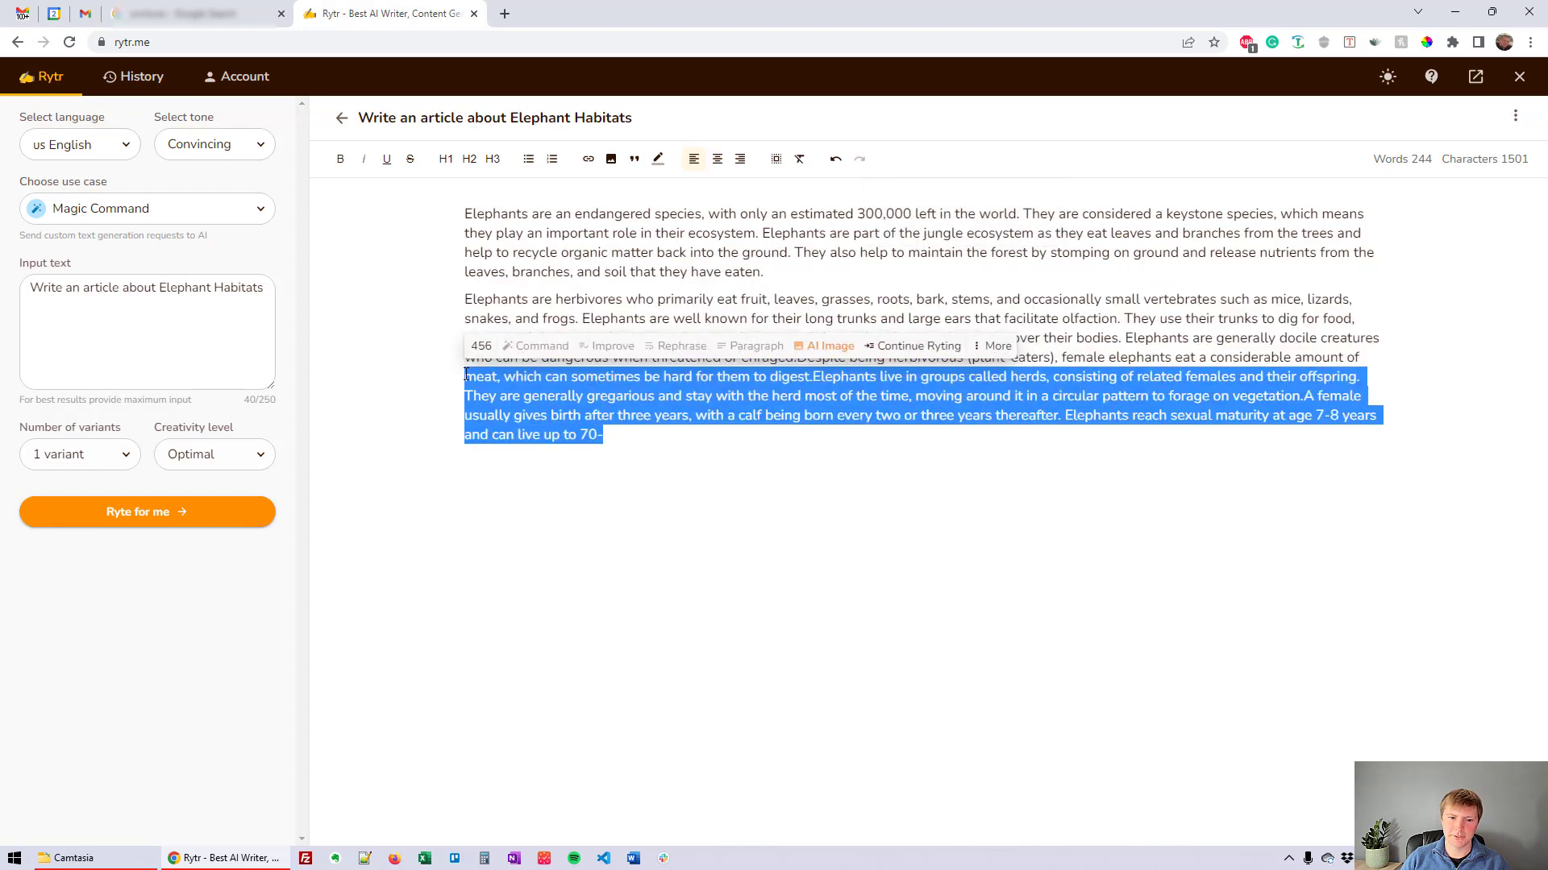
{"action": "mouse_move", "coordinate": [481, 354]}
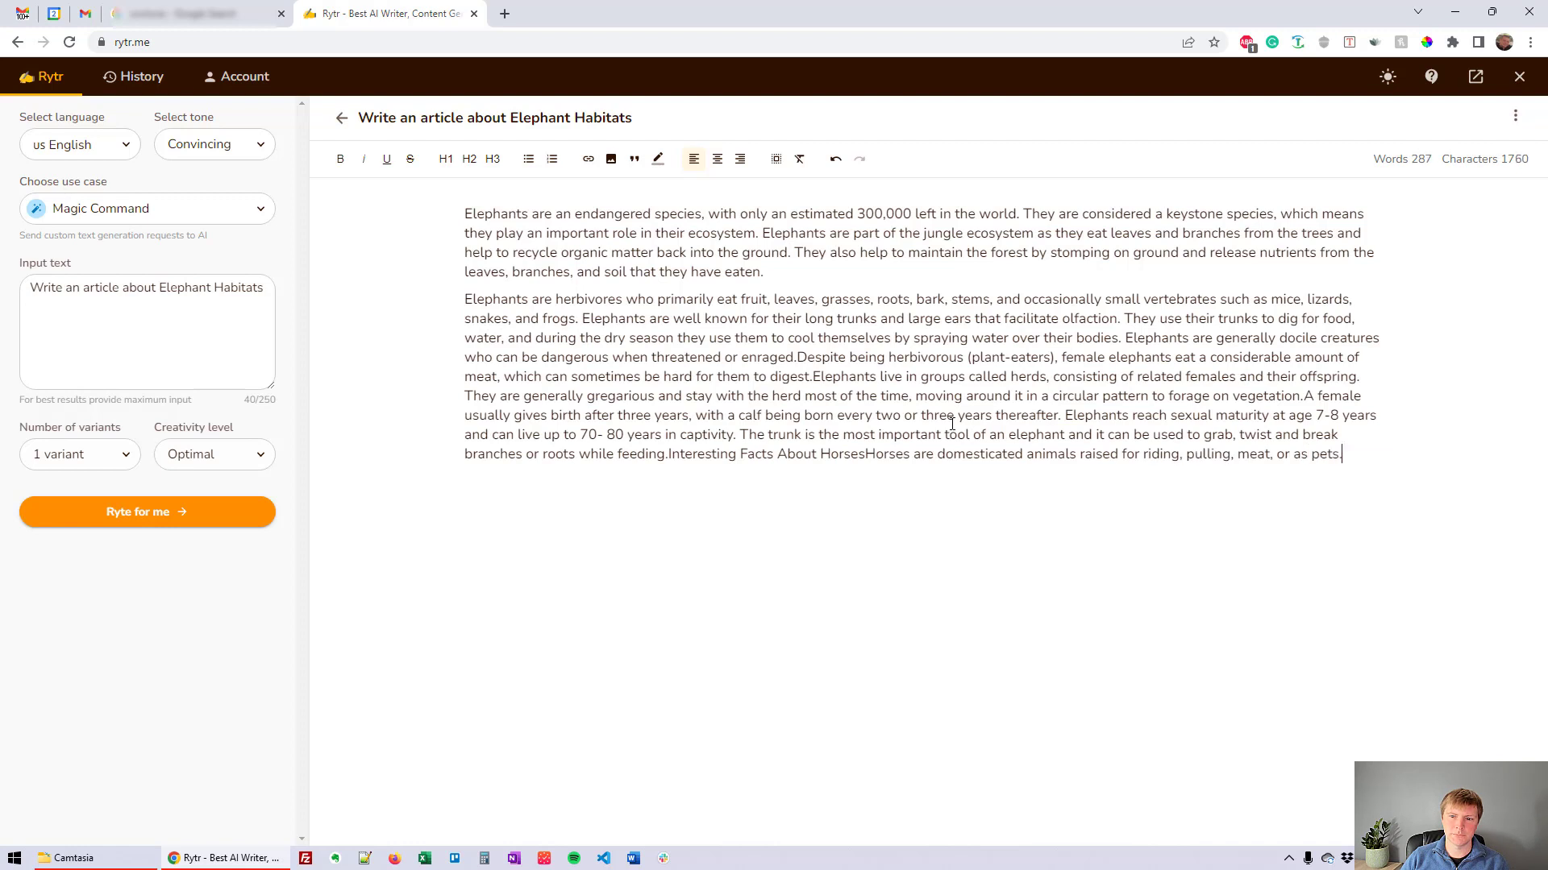
Examine the joins between sentences in the second paragraph and the closing passage about horses.
{"action": "left_click", "coordinate": [1034, 458]}
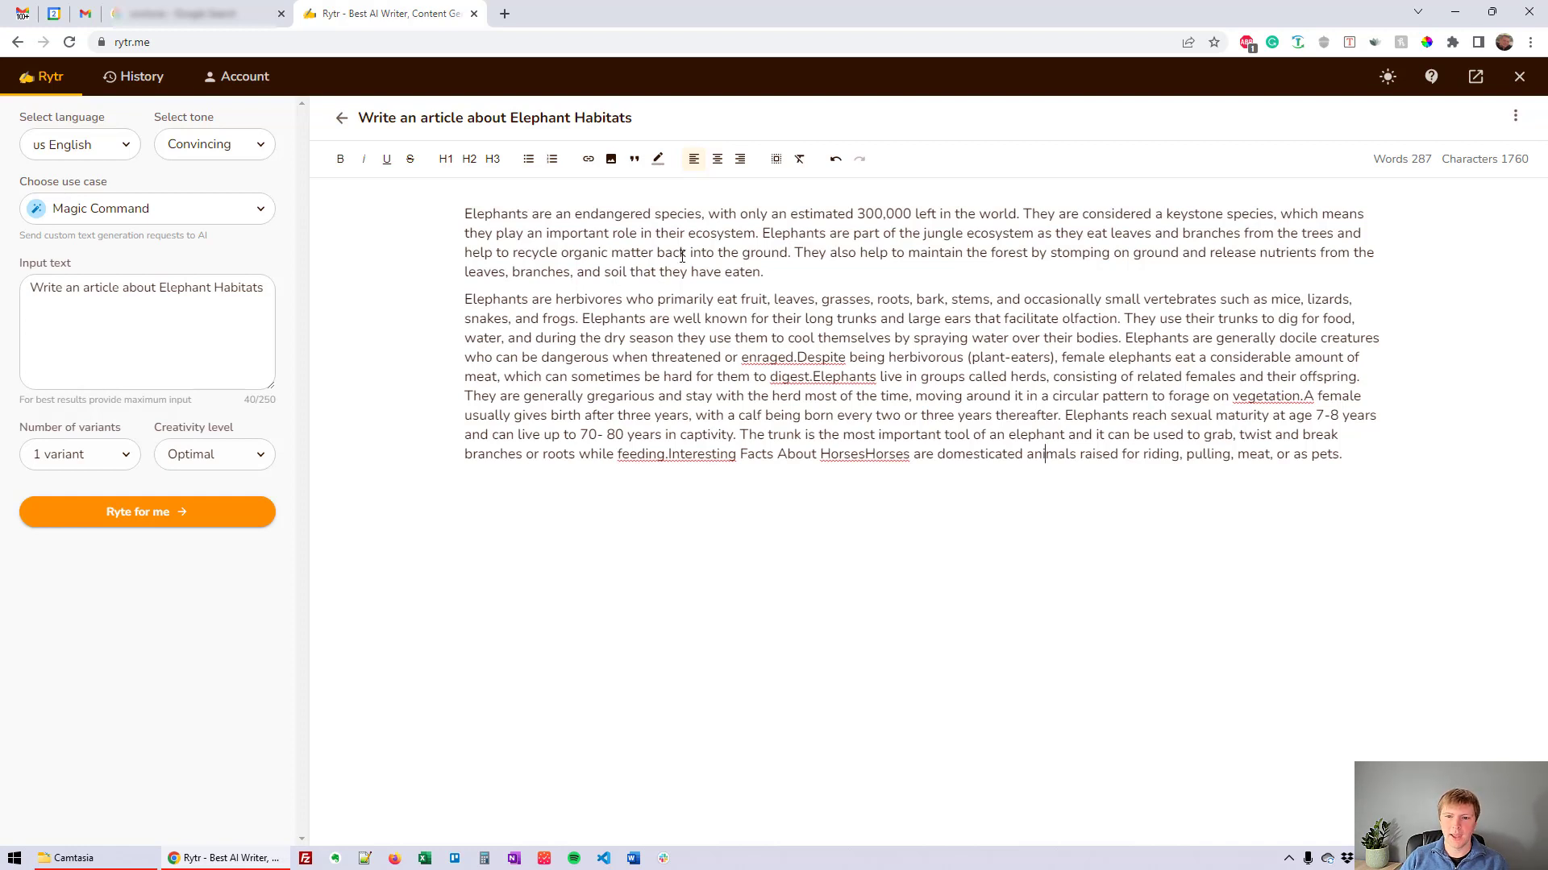
{"action": "left_click_drag", "start_coordinate": [739, 362], "coordinate": [841, 360]}
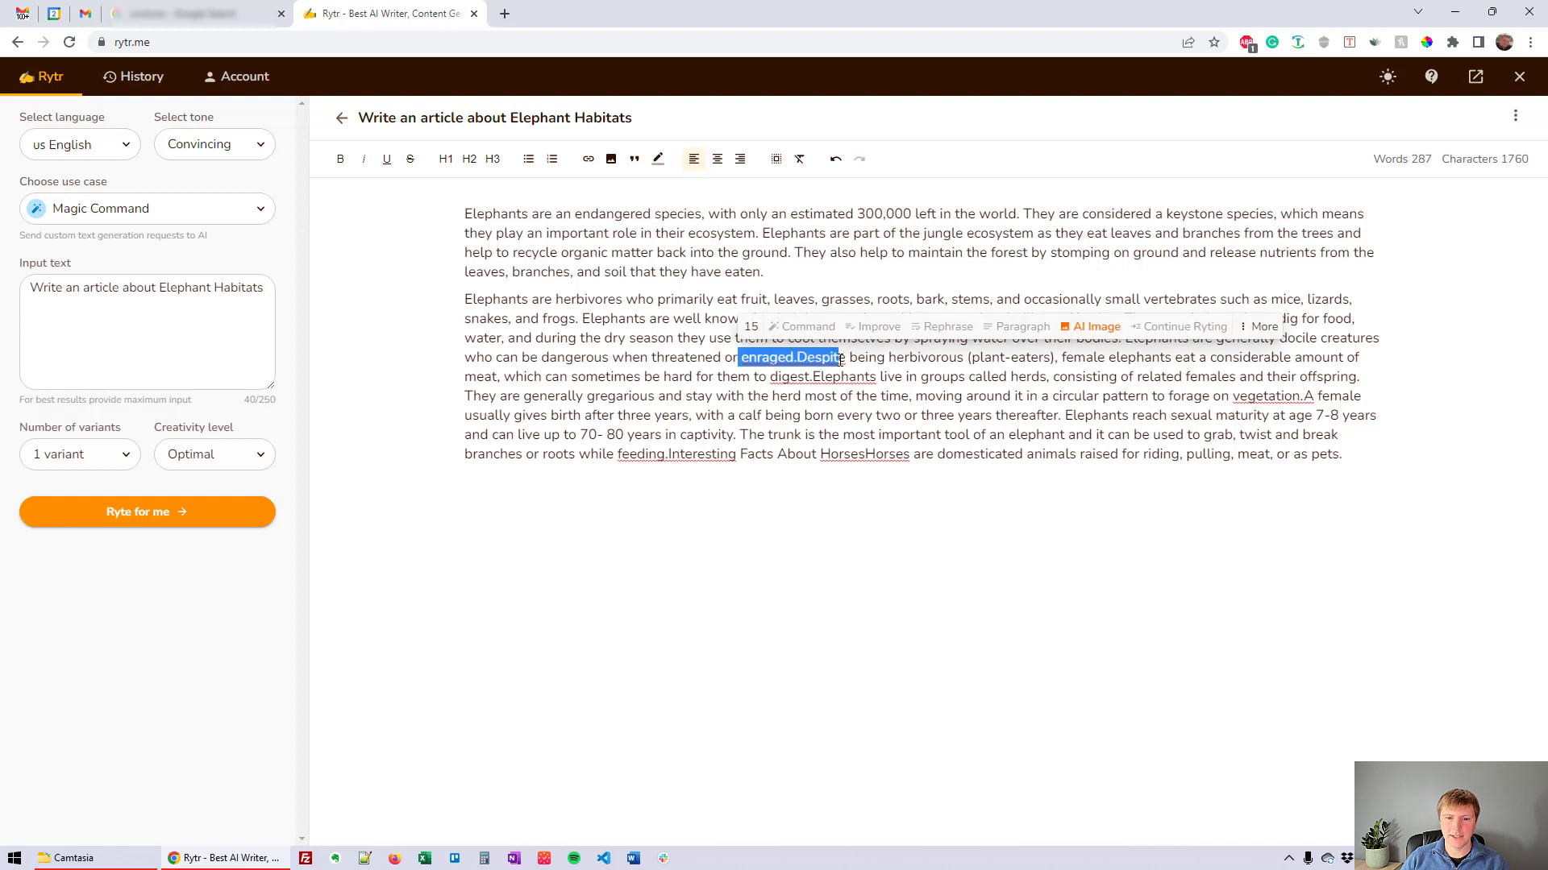
{"action": "left_click", "coordinate": [773, 376]}
{"action": "left_click_drag", "start_coordinate": [772, 377], "coordinate": [812, 377]}
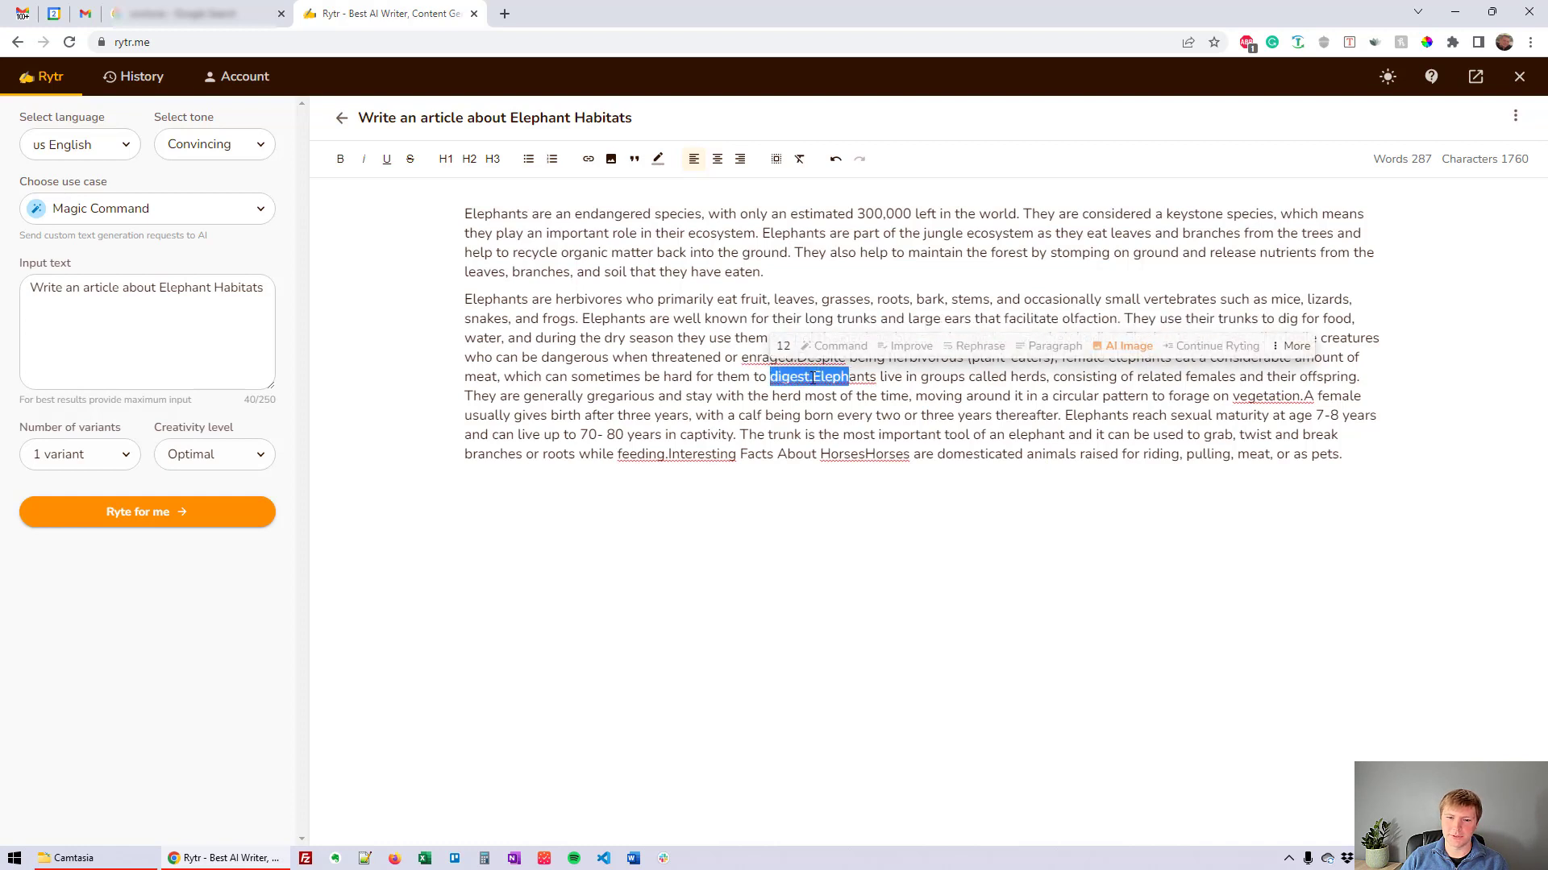
{"action": "left_click", "coordinate": [812, 376]}
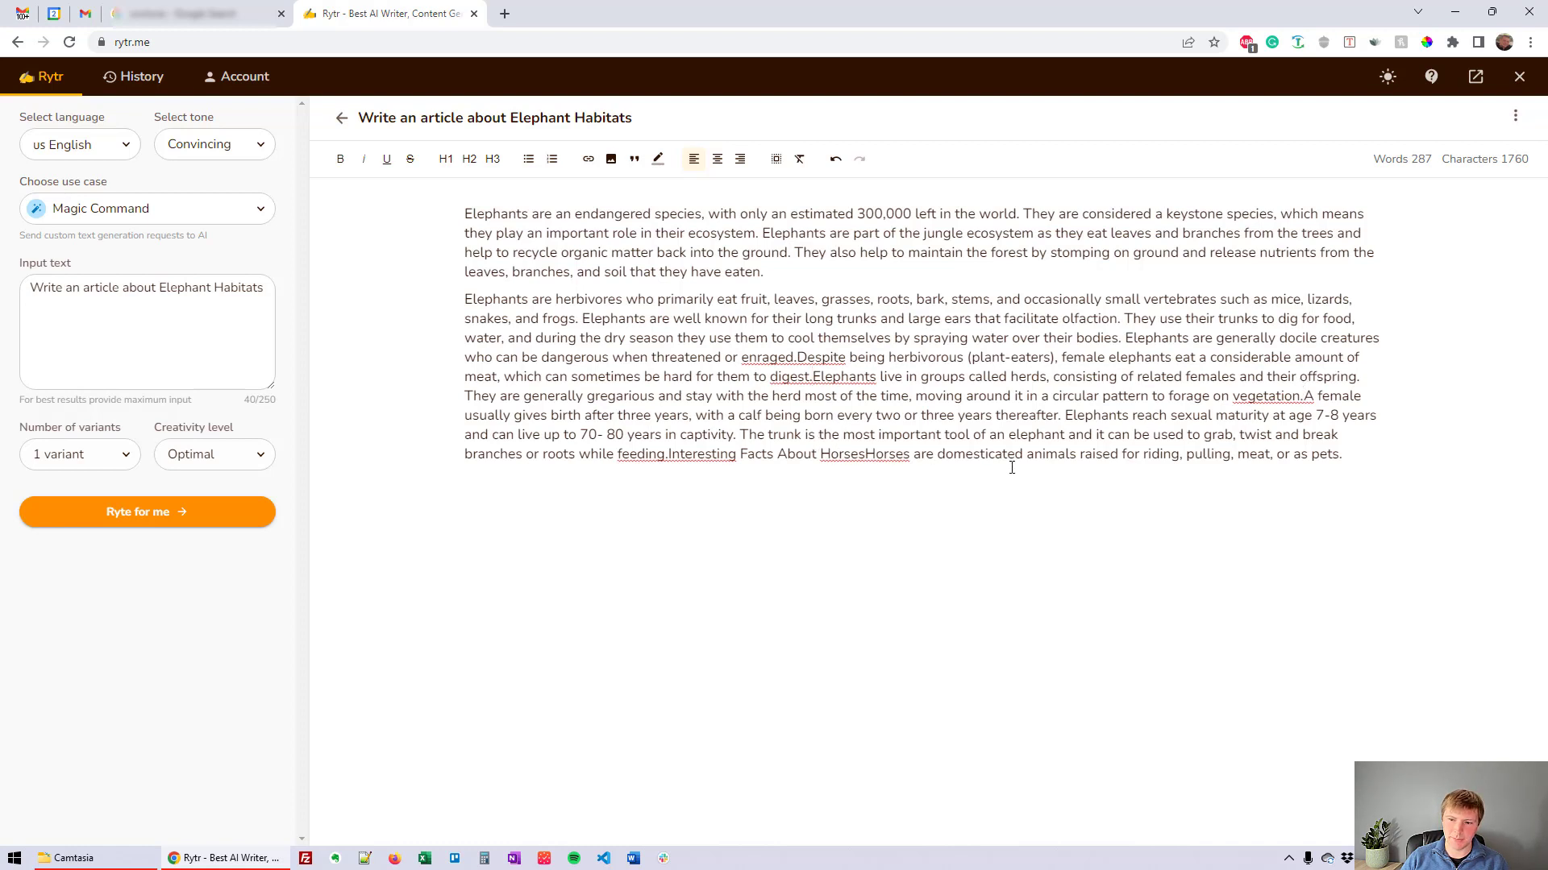
{"action": "left_click_drag", "start_coordinate": [1351, 452], "coordinate": [743, 469]}
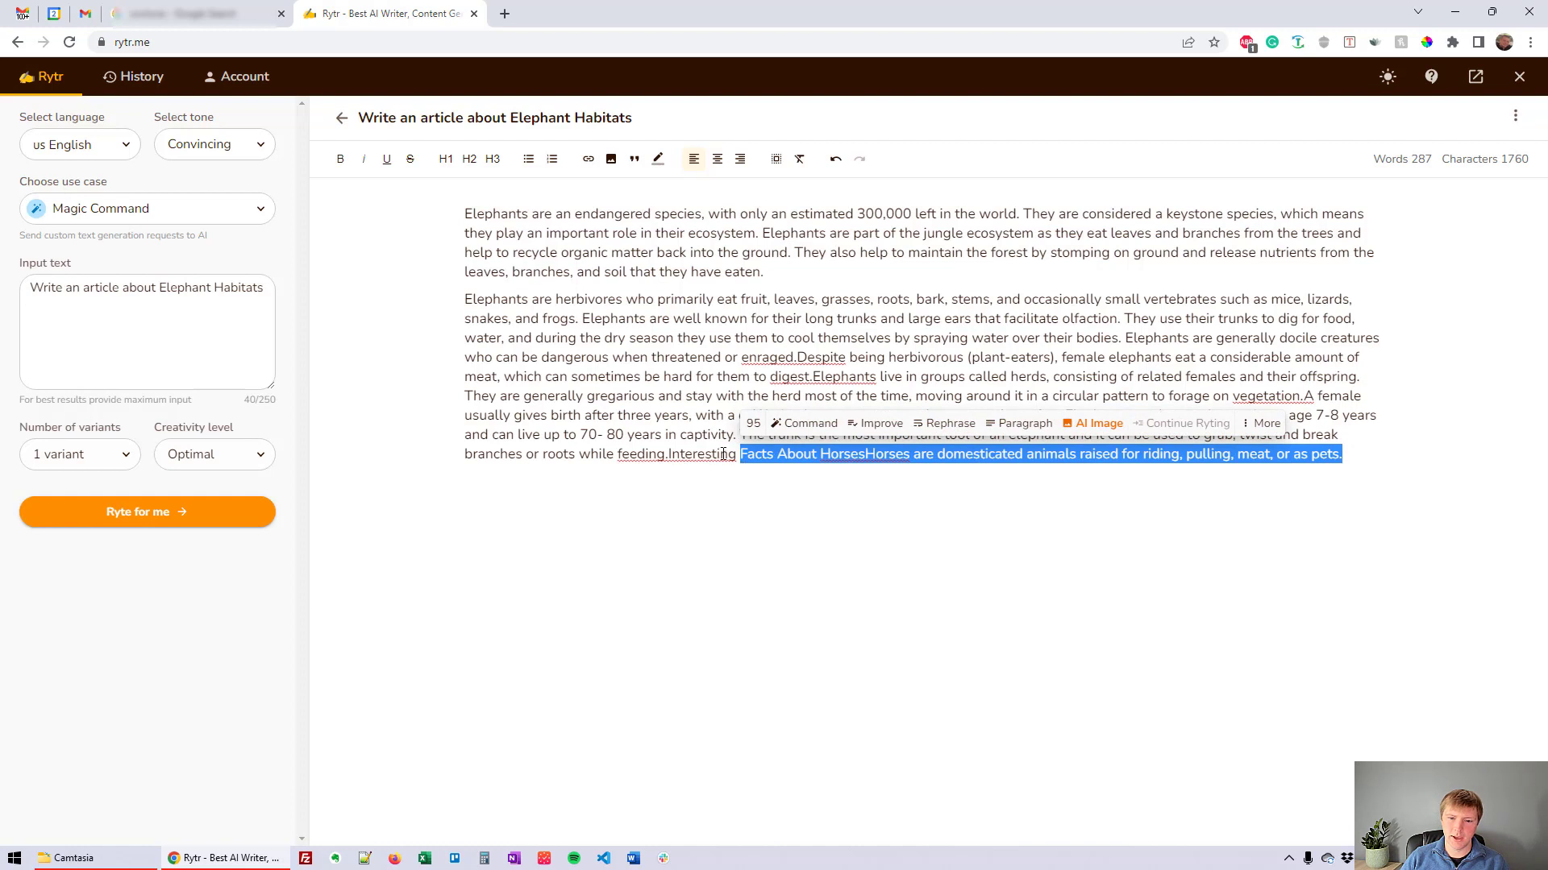
{"action": "left_click", "coordinate": [722, 453]}
{"action": "left_click_drag", "start_coordinate": [668, 454], "coordinate": [843, 448]}
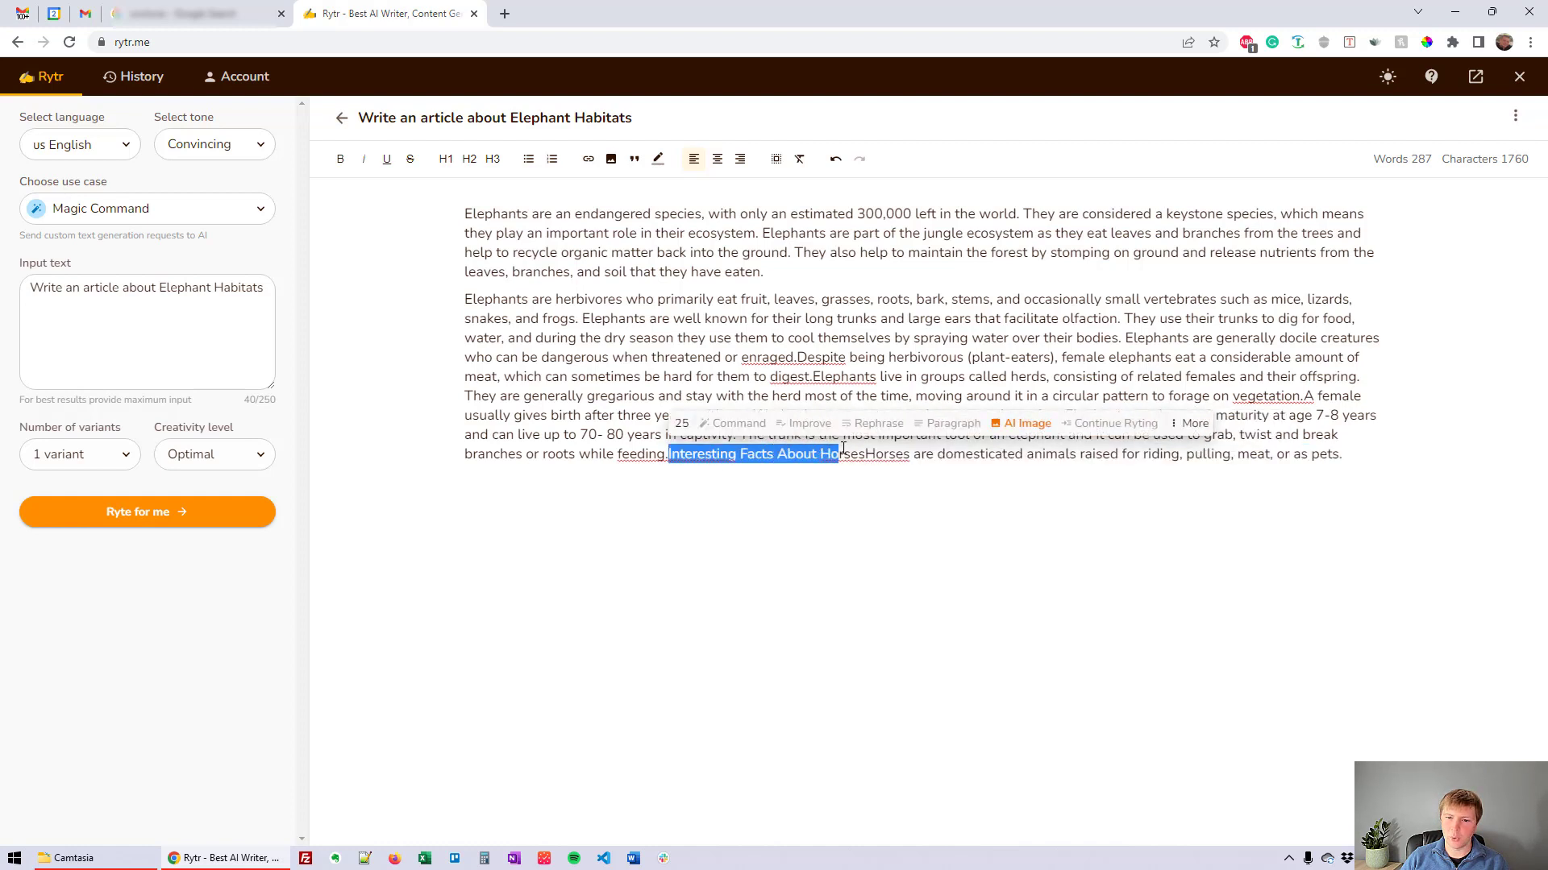
{"action": "left_click", "coordinate": [864, 455]}
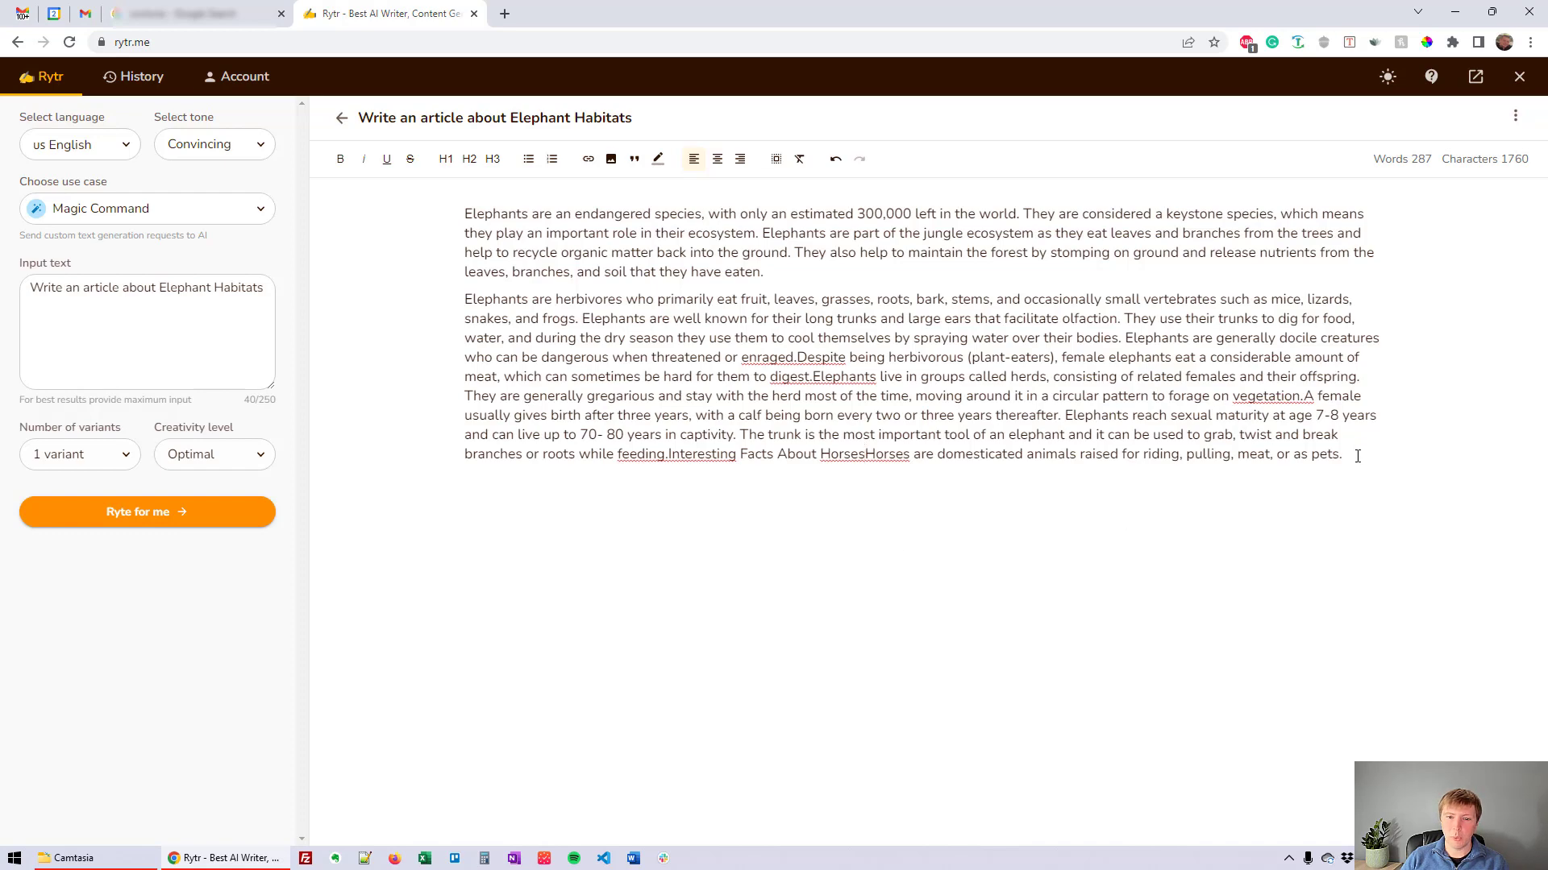
Delete the whole generated article and switch the use case to Blog Section Writing.
{"action": "left_click_drag", "start_coordinate": [1343, 453], "coordinate": [414, 197]}
{"action": "key", "text": "BackSpace"}
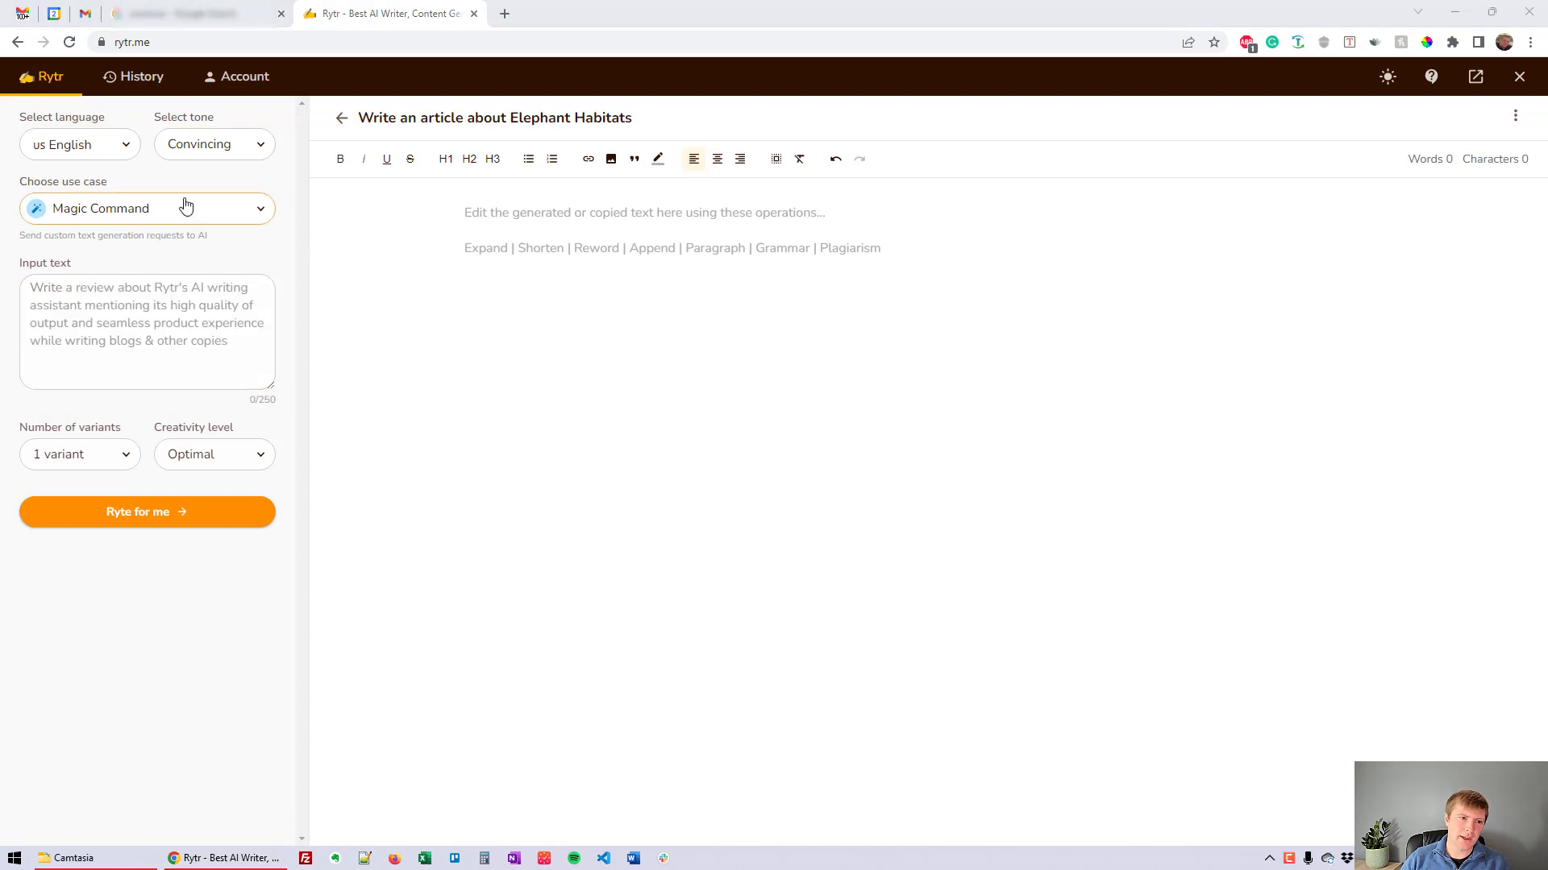
{"action": "left_click", "coordinate": [164, 211]}
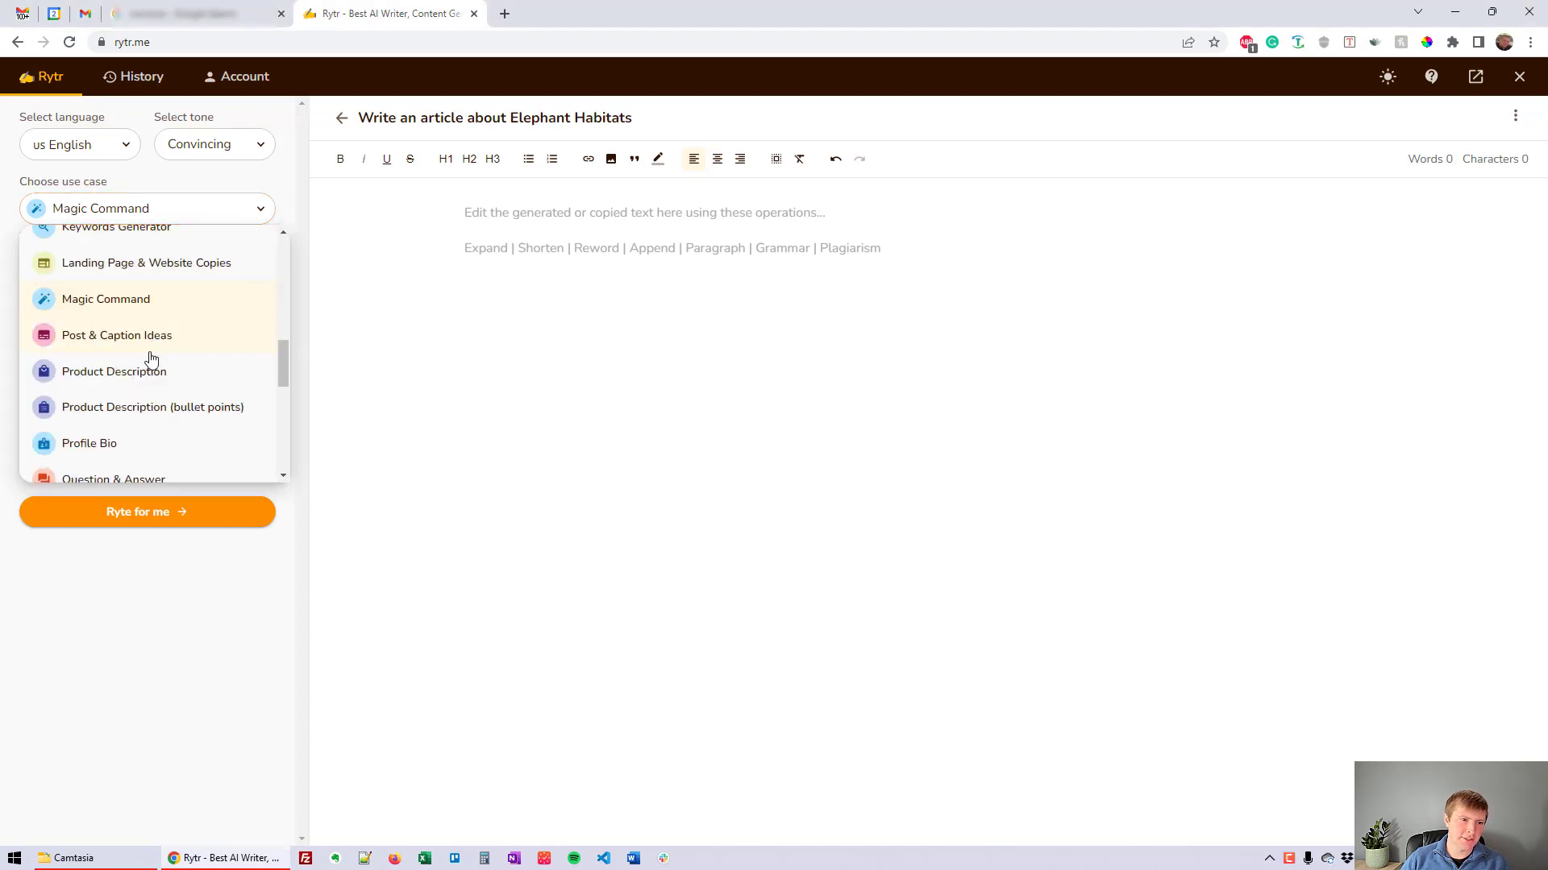
{"action": "scroll", "coordinate": [149, 347], "scroll_direction": "up", "scroll_amount": 1}
{"action": "scroll", "coordinate": [161, 355], "scroll_direction": "down", "scroll_amount": 1}
{"action": "scroll", "coordinate": [163, 355], "scroll_direction": "up", "scroll_amount": 7}
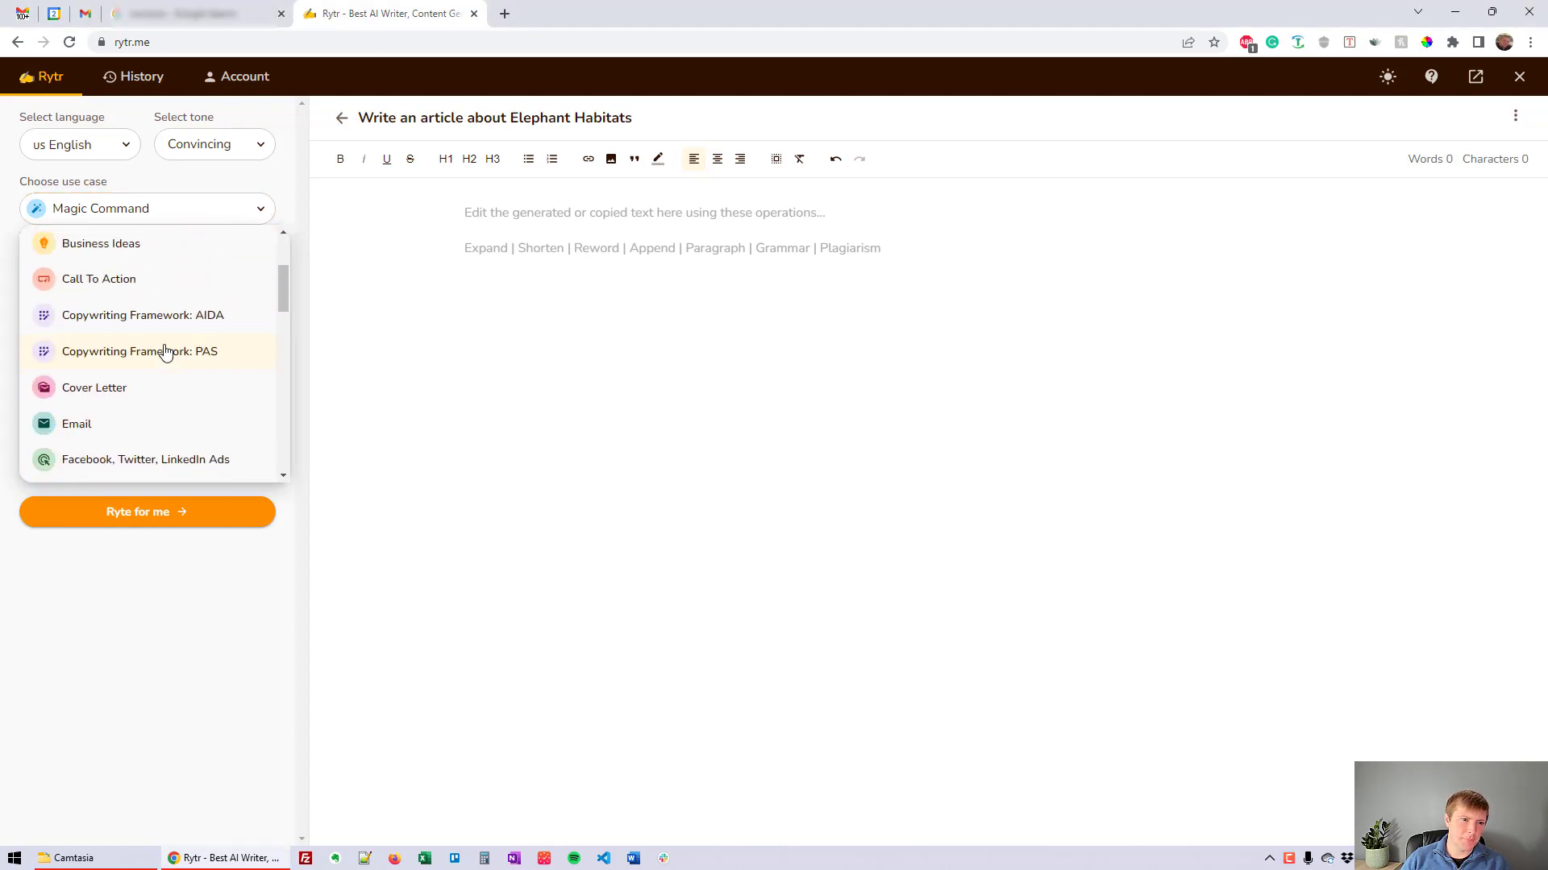
{"action": "left_click", "coordinate": [143, 288]}
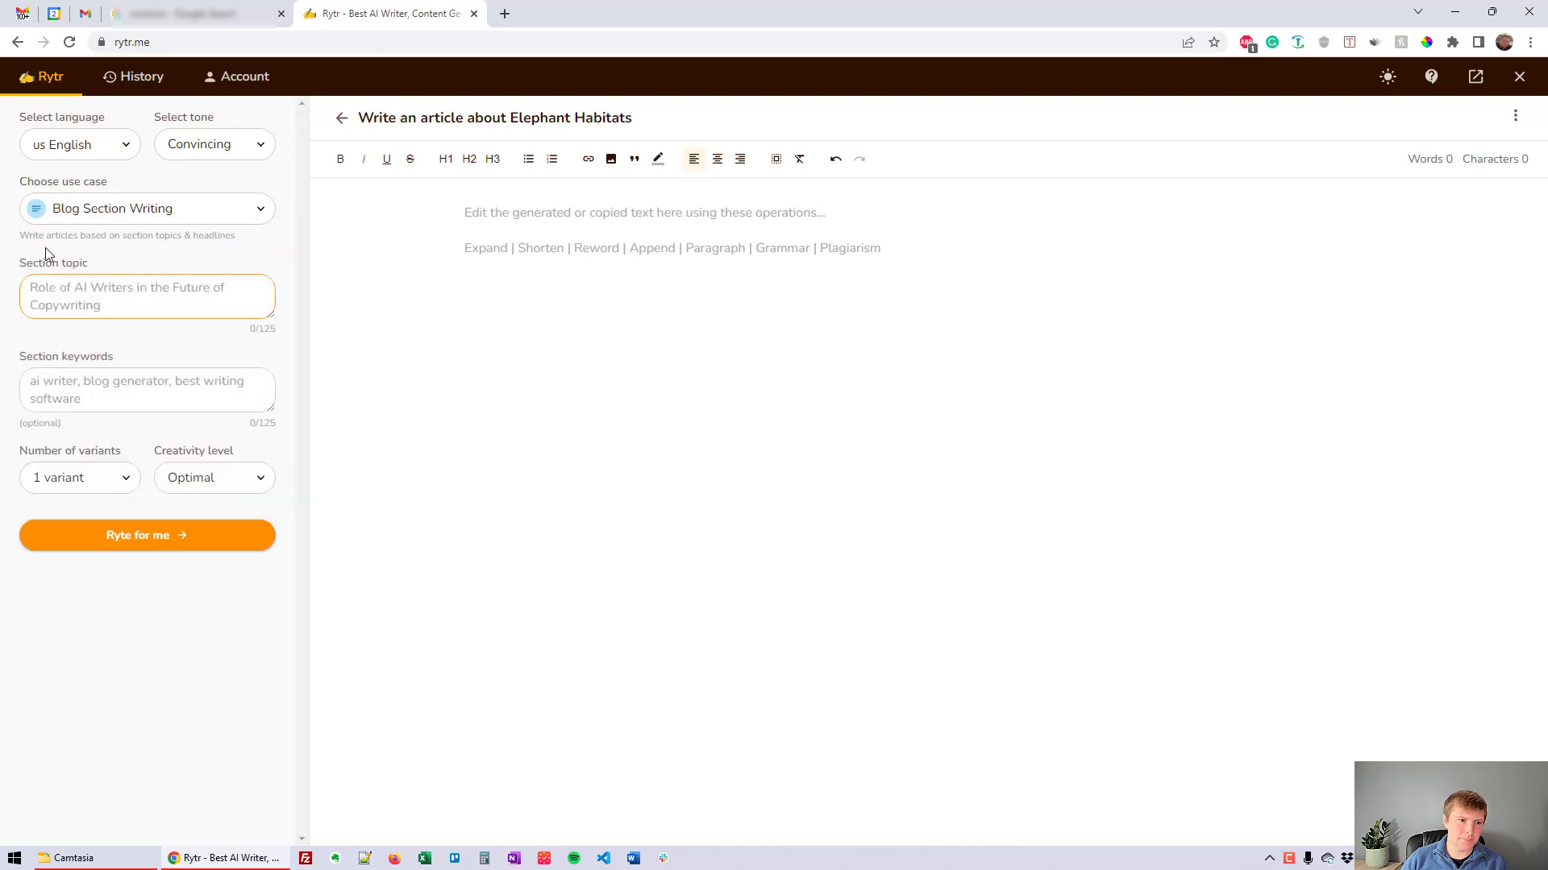
Enter "Habitats of Asian Elephants" as the section topic.
{"action": "left_click_drag", "start_coordinate": [36, 260], "coordinate": [118, 269]}
{"action": "left_click", "coordinate": [145, 298]}
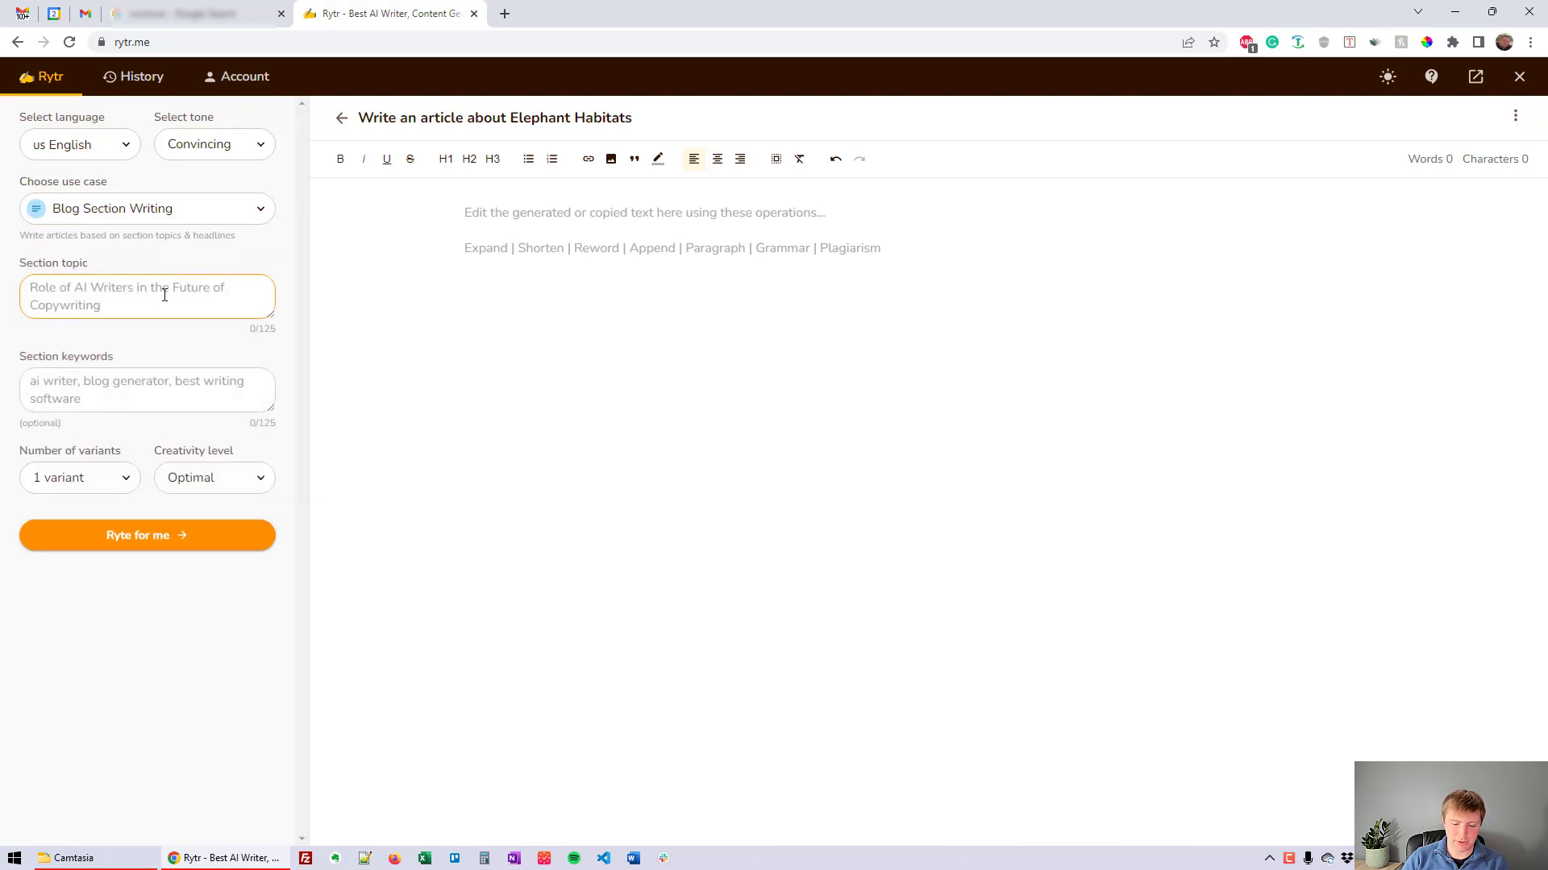
{"action": "type", "text": "B"}
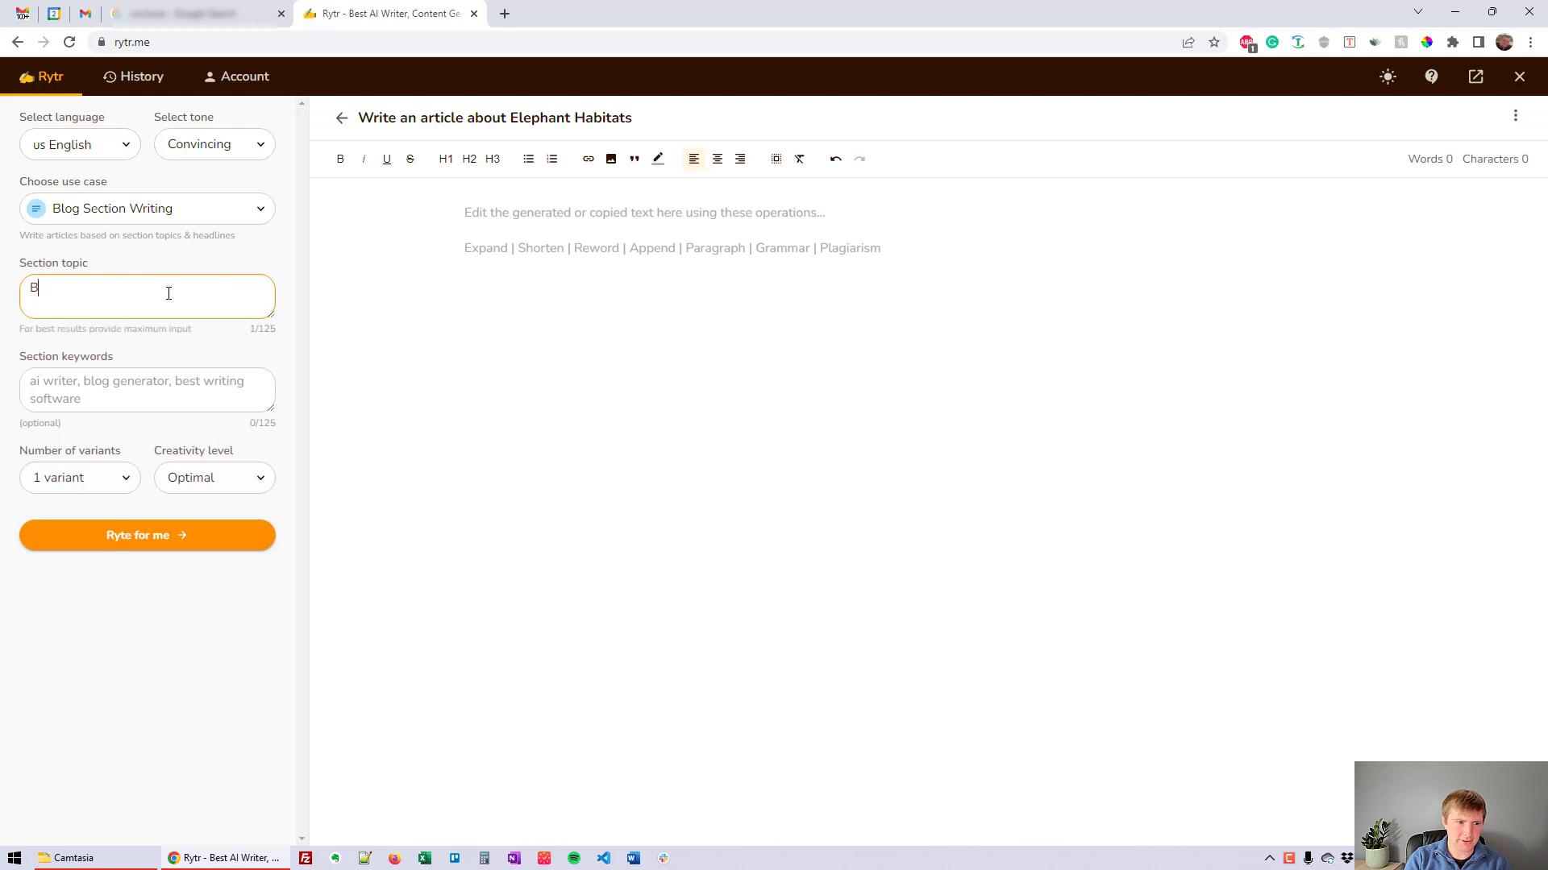
{"action": "key", "text": "BackSpace"}
{"action": "type", "text": "Habitats of "}
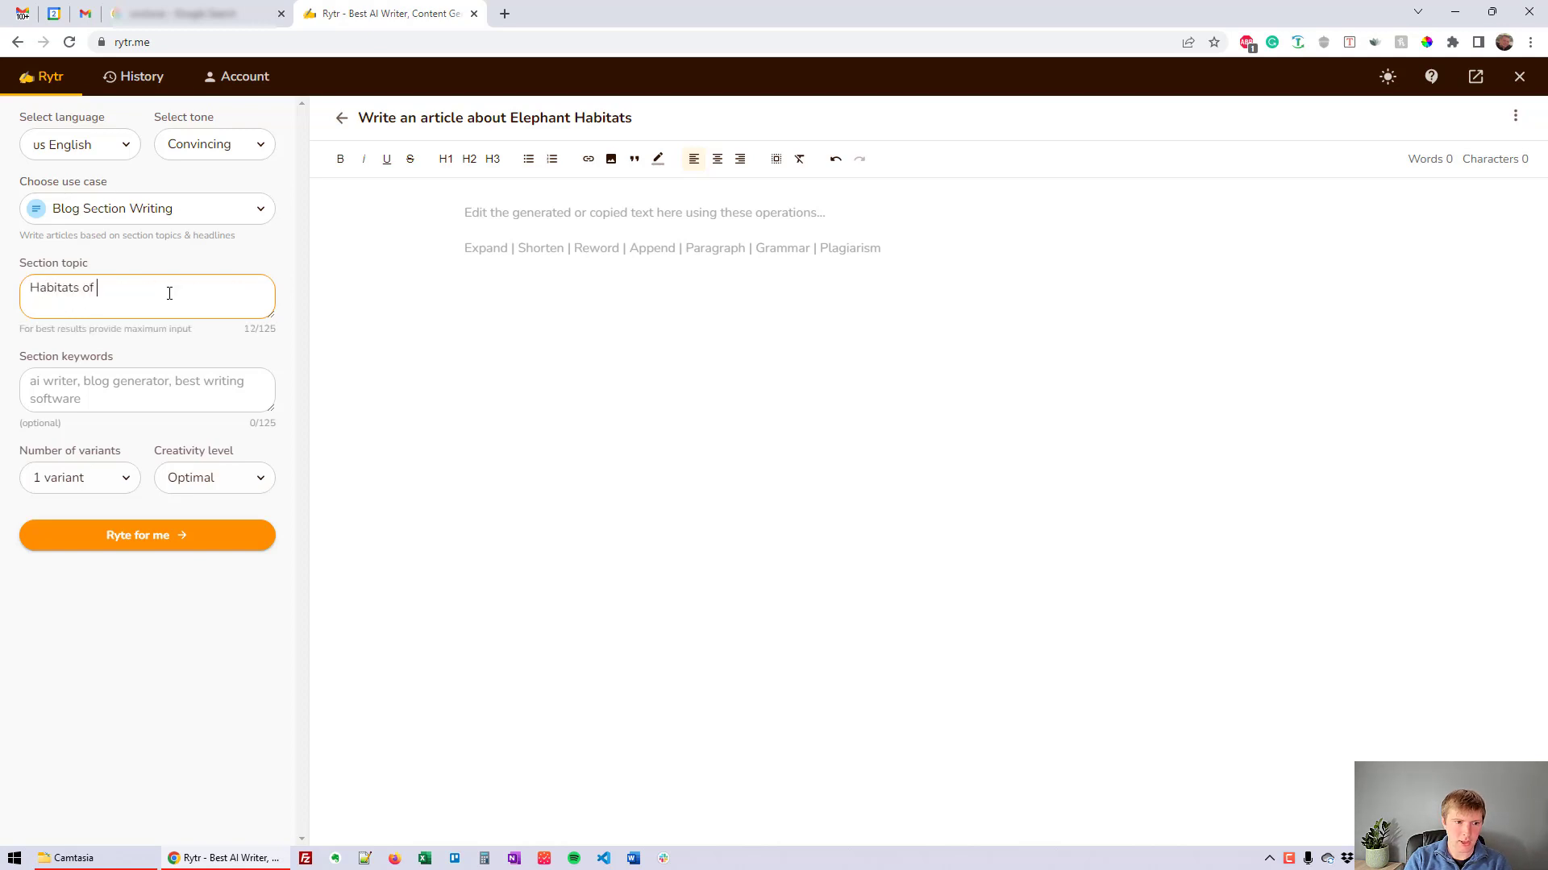
{"action": "type", "text": "Asian Elephants"}
Set the section keywords to "Habitats of Asian Elephants, Asian Elephants" and generate the section.
{"action": "key", "text": "ctrl+a"}
{"action": "key", "text": "ctrl+c"}
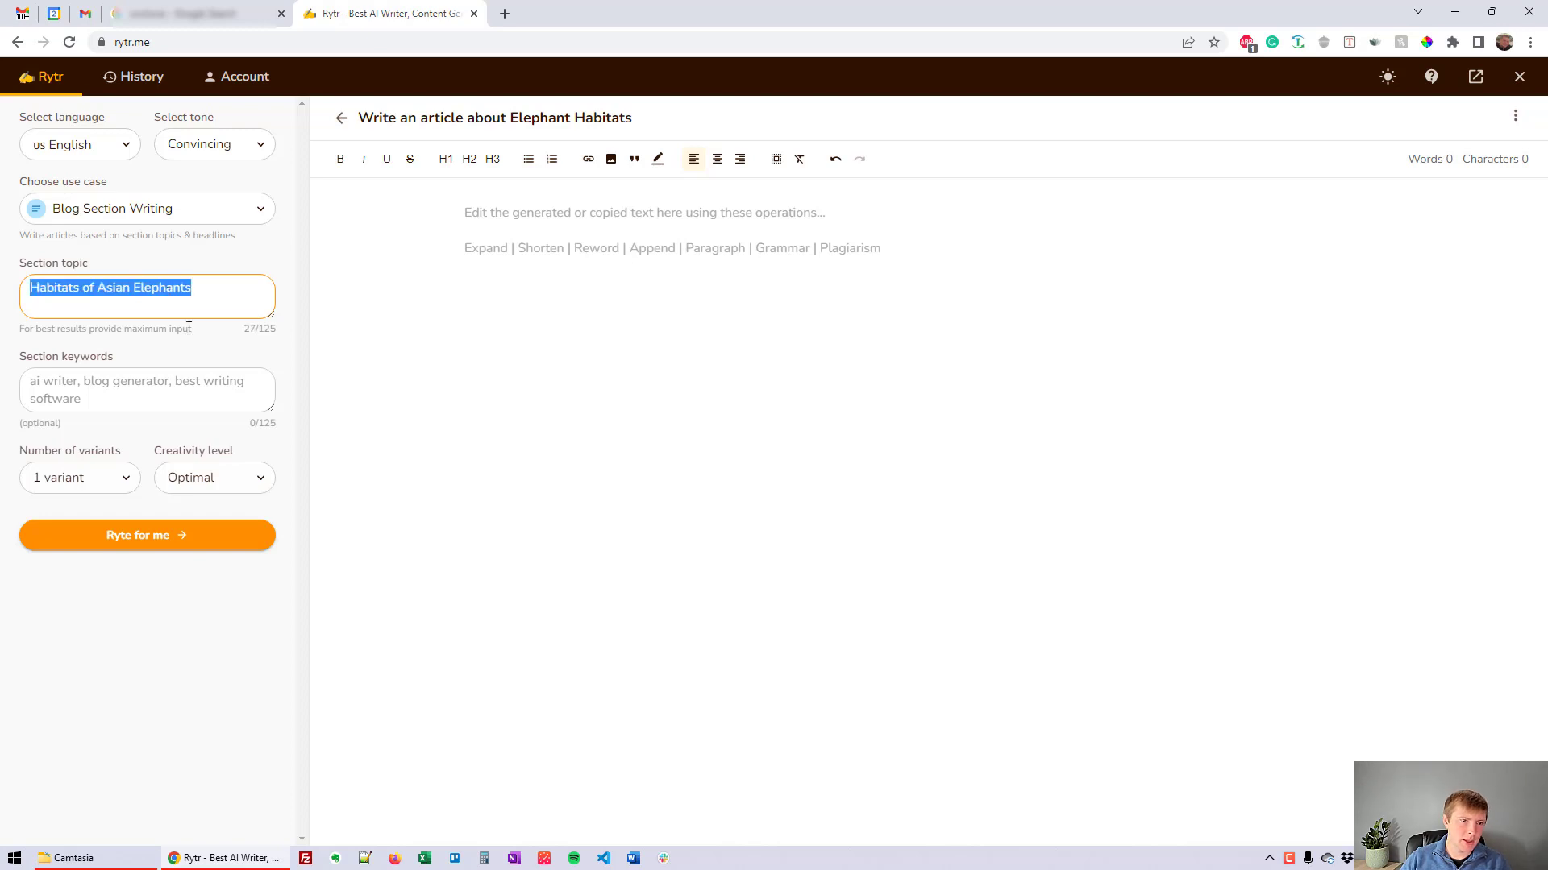
{"action": "left_click", "coordinate": [193, 391]}
{"action": "key", "text": "ctrl+v"}
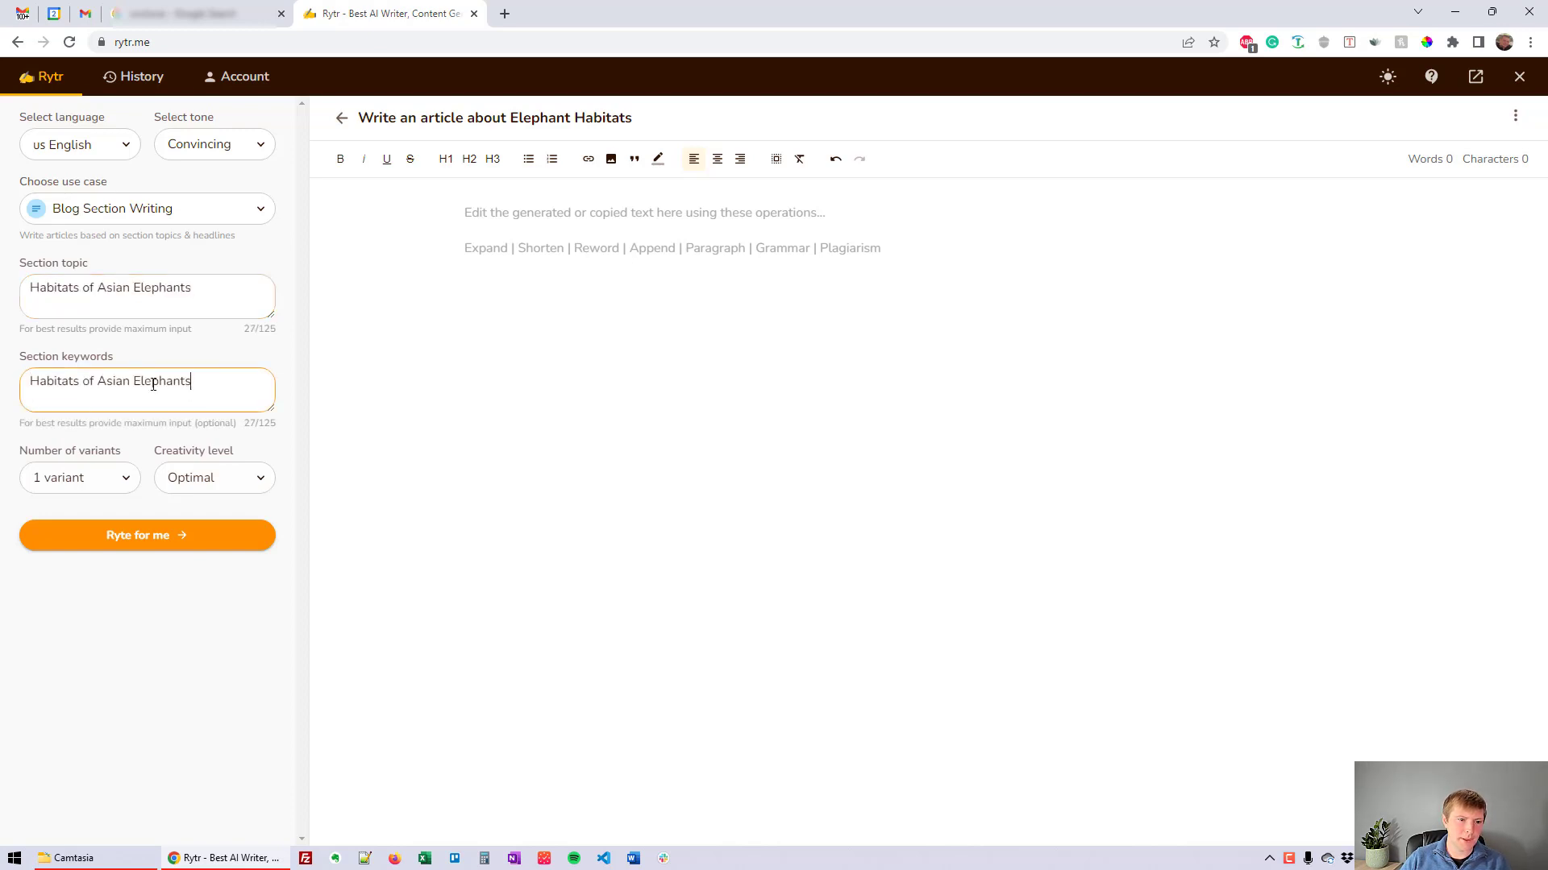
{"action": "left_click_drag", "start_coordinate": [195, 382], "coordinate": [102, 385]}
{"action": "key", "text": "ctrl+c"}
{"action": "left_click", "coordinate": [228, 384]}
{"action": "type", "text": ","}
{"action": "key", "text": "ctrl+v"}
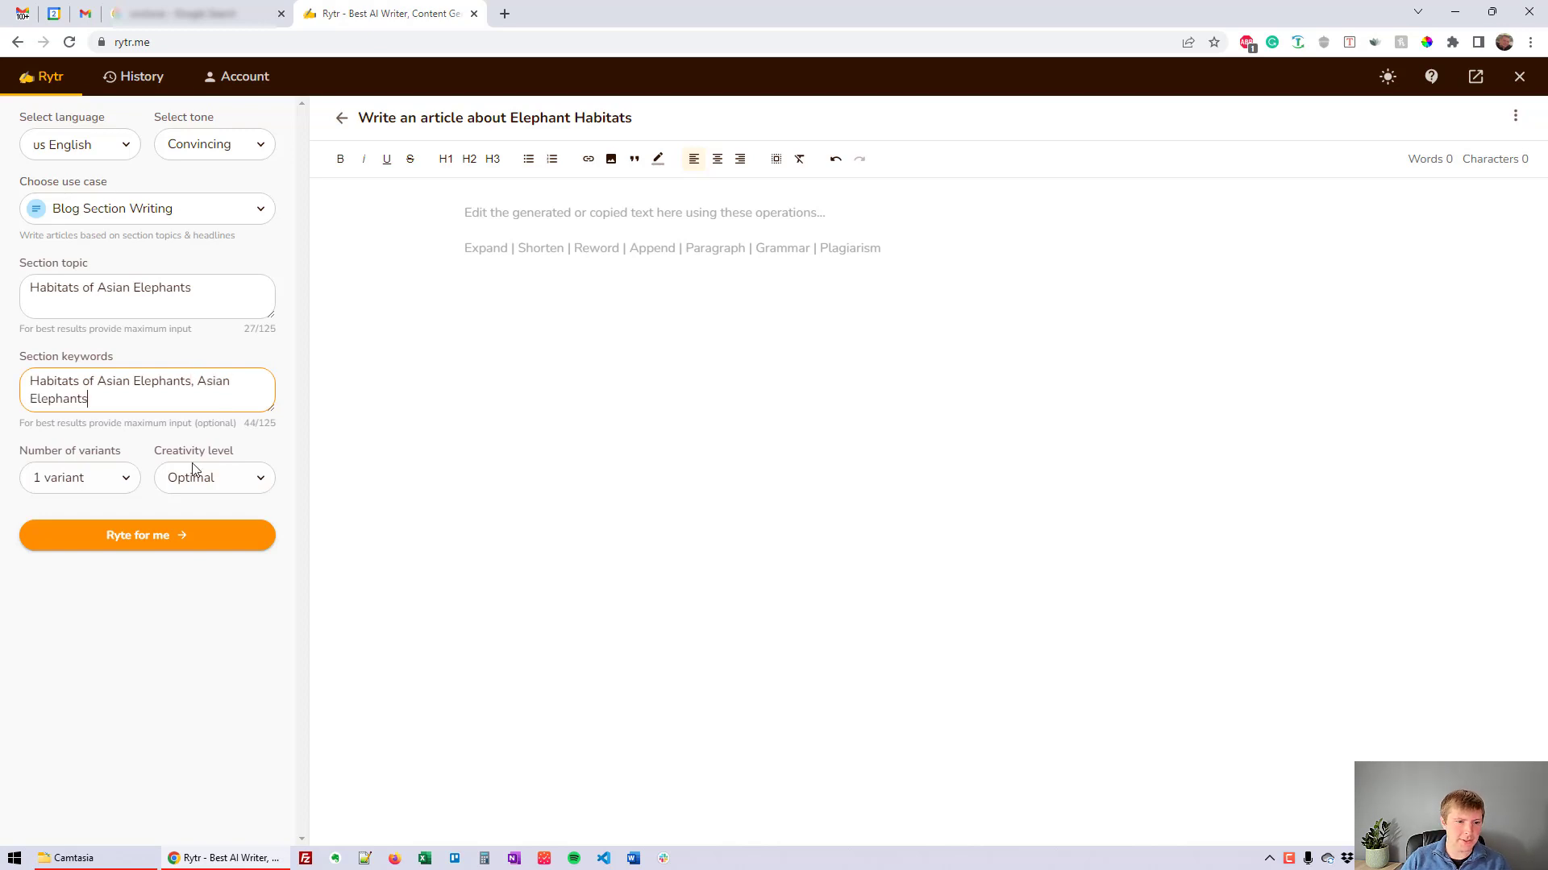
{"action": "left_click", "coordinate": [200, 536]}
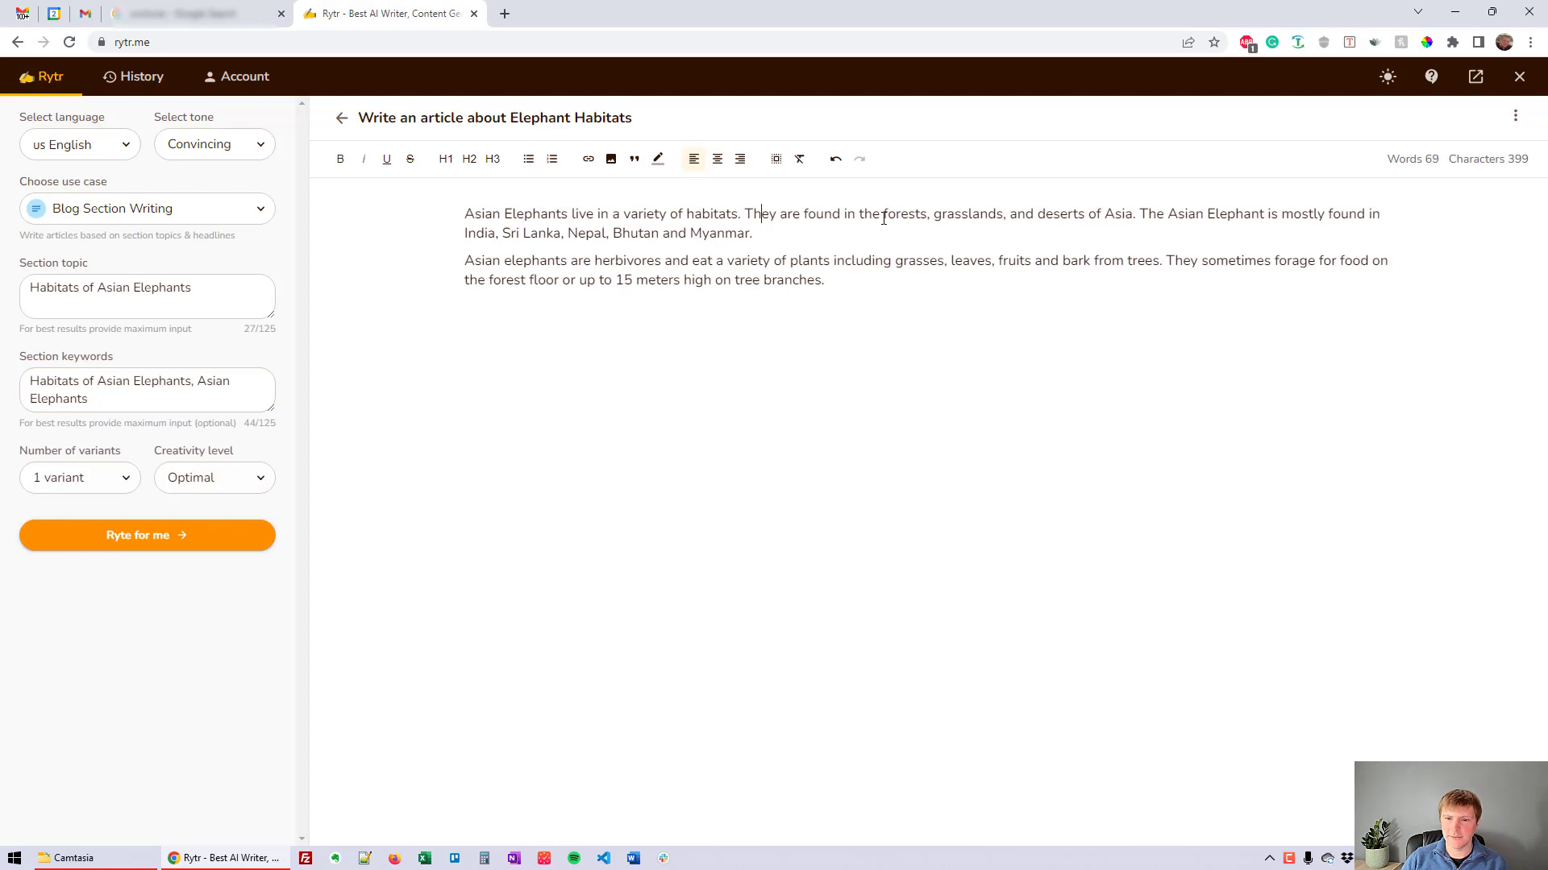
Review the habitats and countries named in the first paragraph of the generated section.
{"action": "left_click_drag", "start_coordinate": [760, 214], "coordinate": [1088, 214]}
{"action": "left_click", "coordinate": [1150, 214]}
{"action": "left_click_drag", "start_coordinate": [499, 234], "coordinate": [748, 234]}
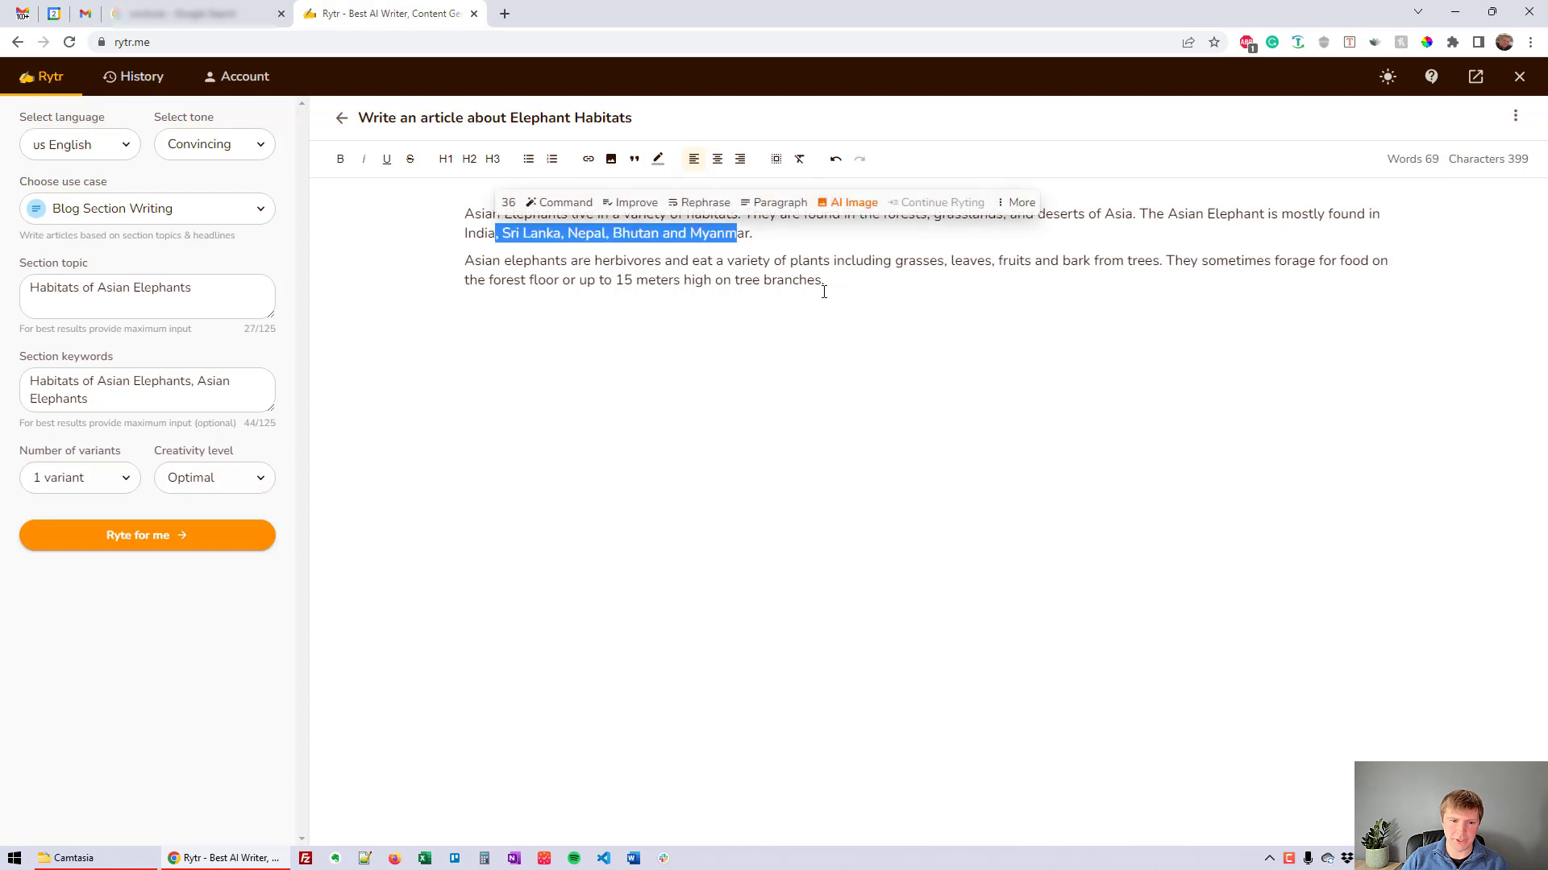
{"action": "left_click", "coordinate": [877, 289]}
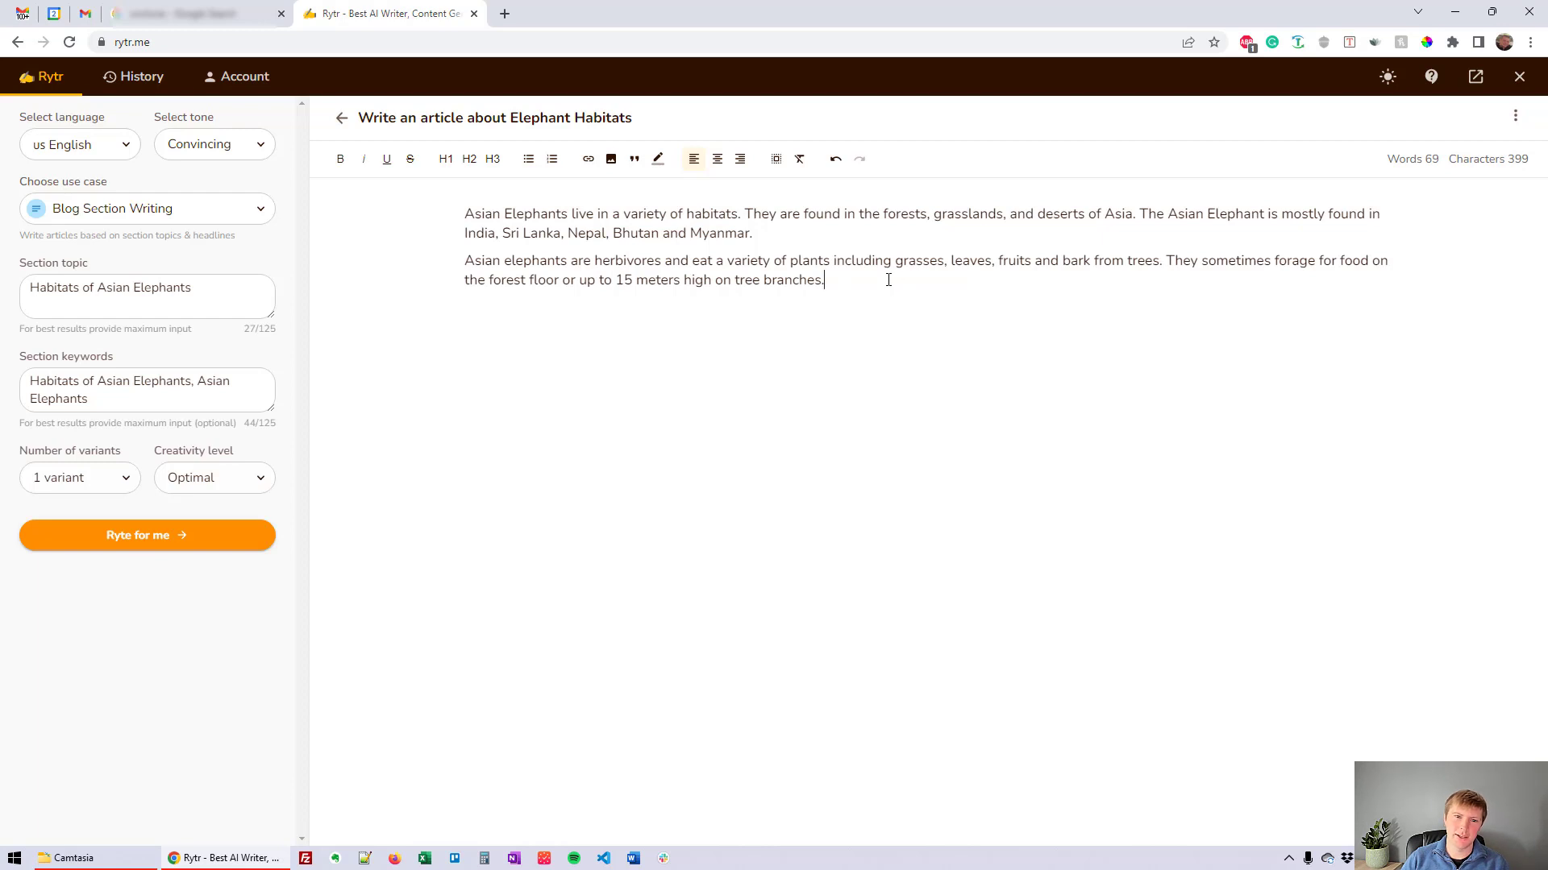
Add the section topic "Habitats of Asian Elephants" above the generated text as an H2 heading.
{"action": "left_click", "coordinate": [468, 215]}
{"action": "key", "text": "Return"}
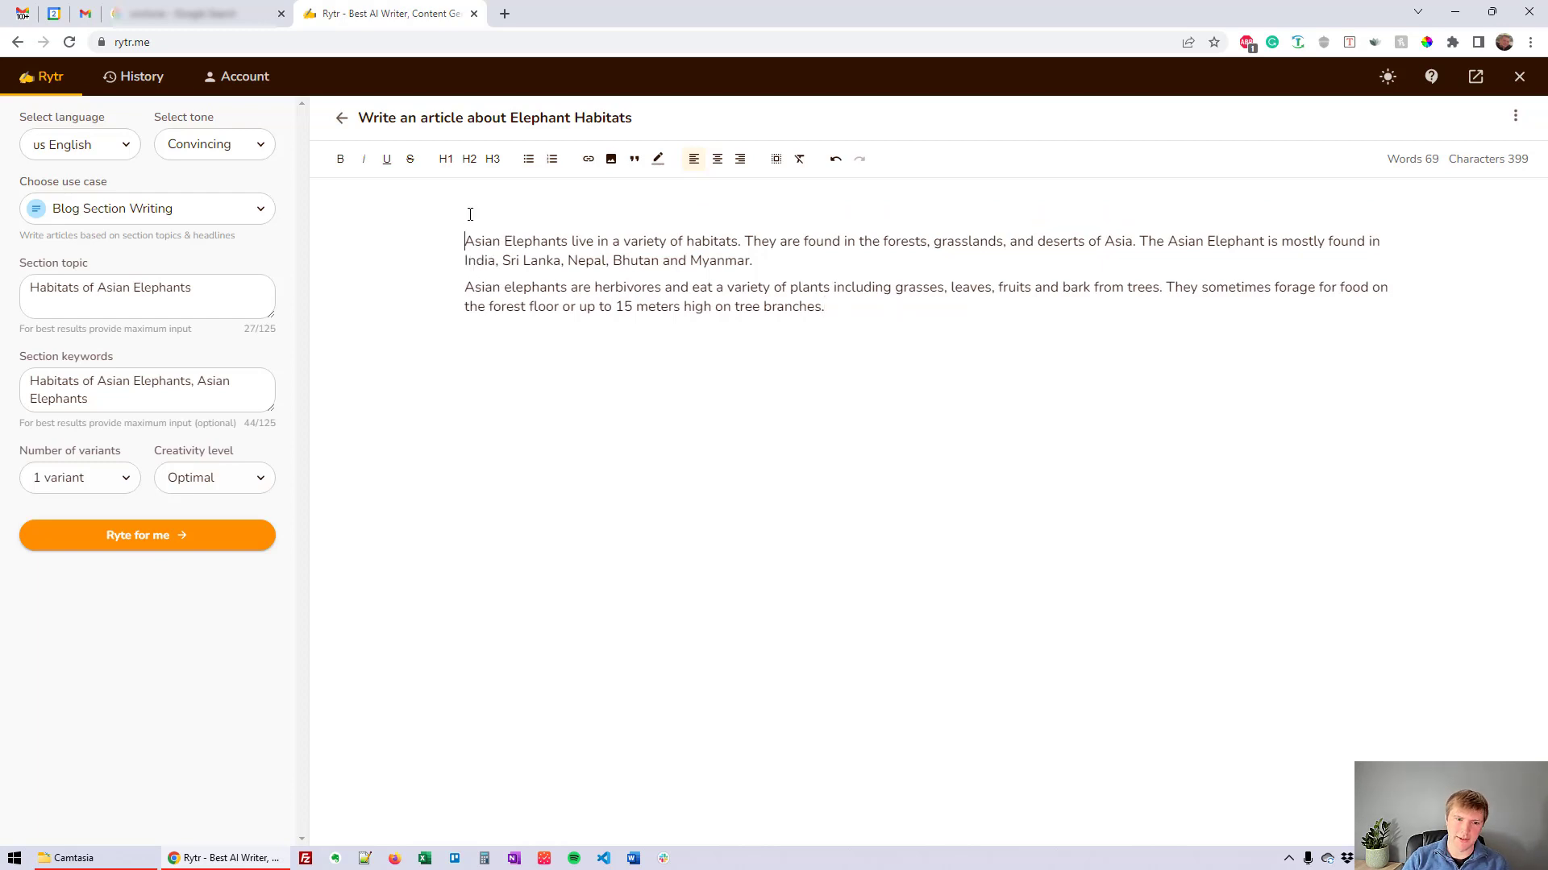
{"action": "left_click_drag", "start_coordinate": [191, 287], "coordinate": [29, 288]}
{"action": "key", "text": "ctrl+c"}
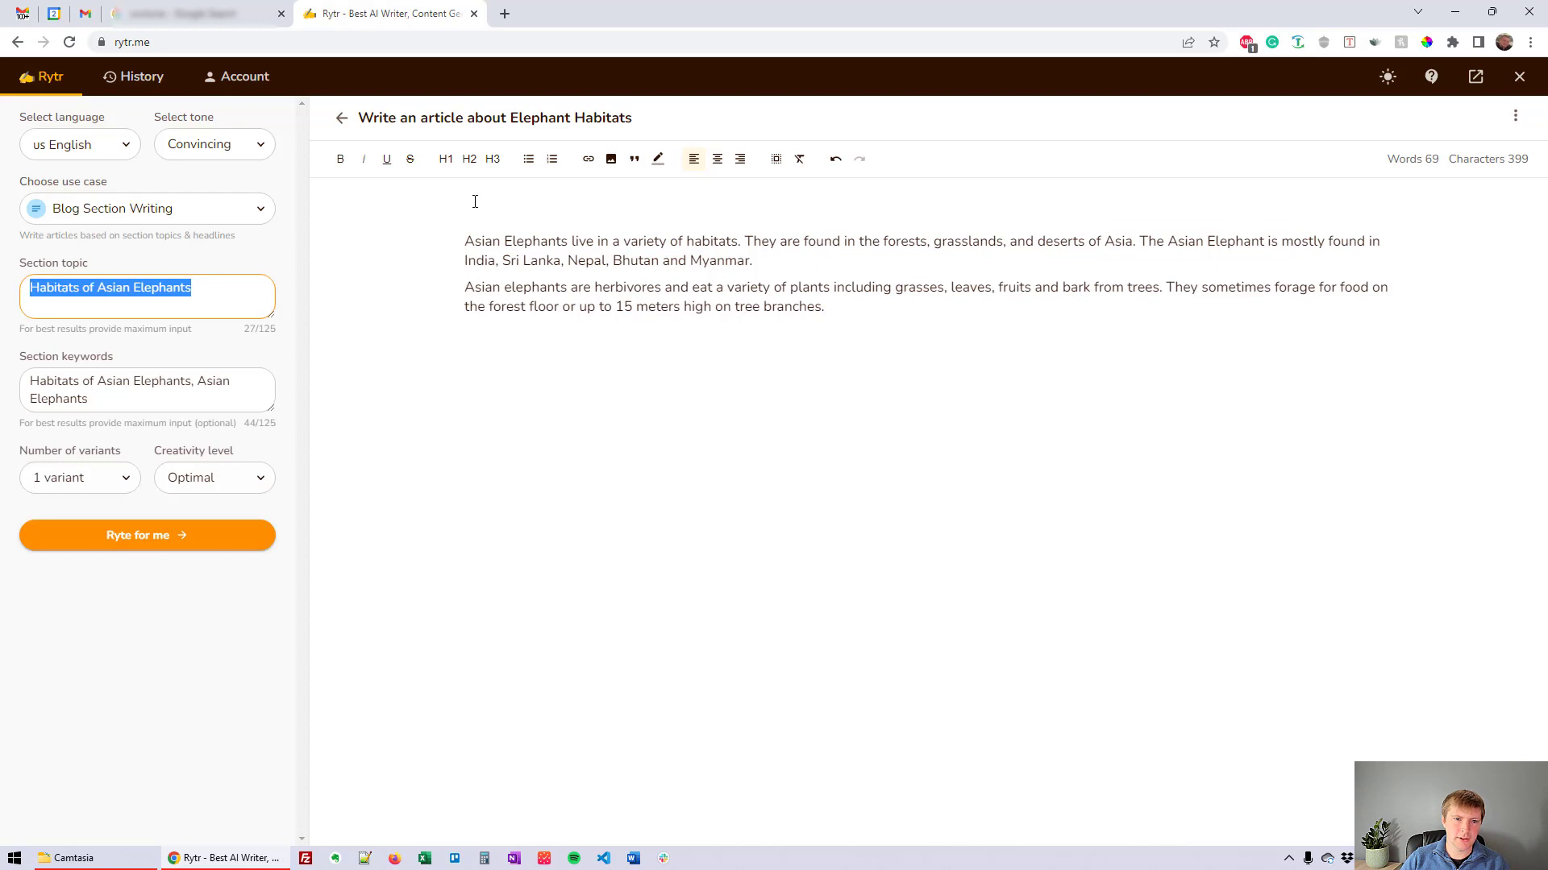
{"action": "left_click", "coordinate": [473, 214]}
{"action": "key", "text": "ctrl+v"}
{"action": "triple_click", "coordinate": [508, 213]}
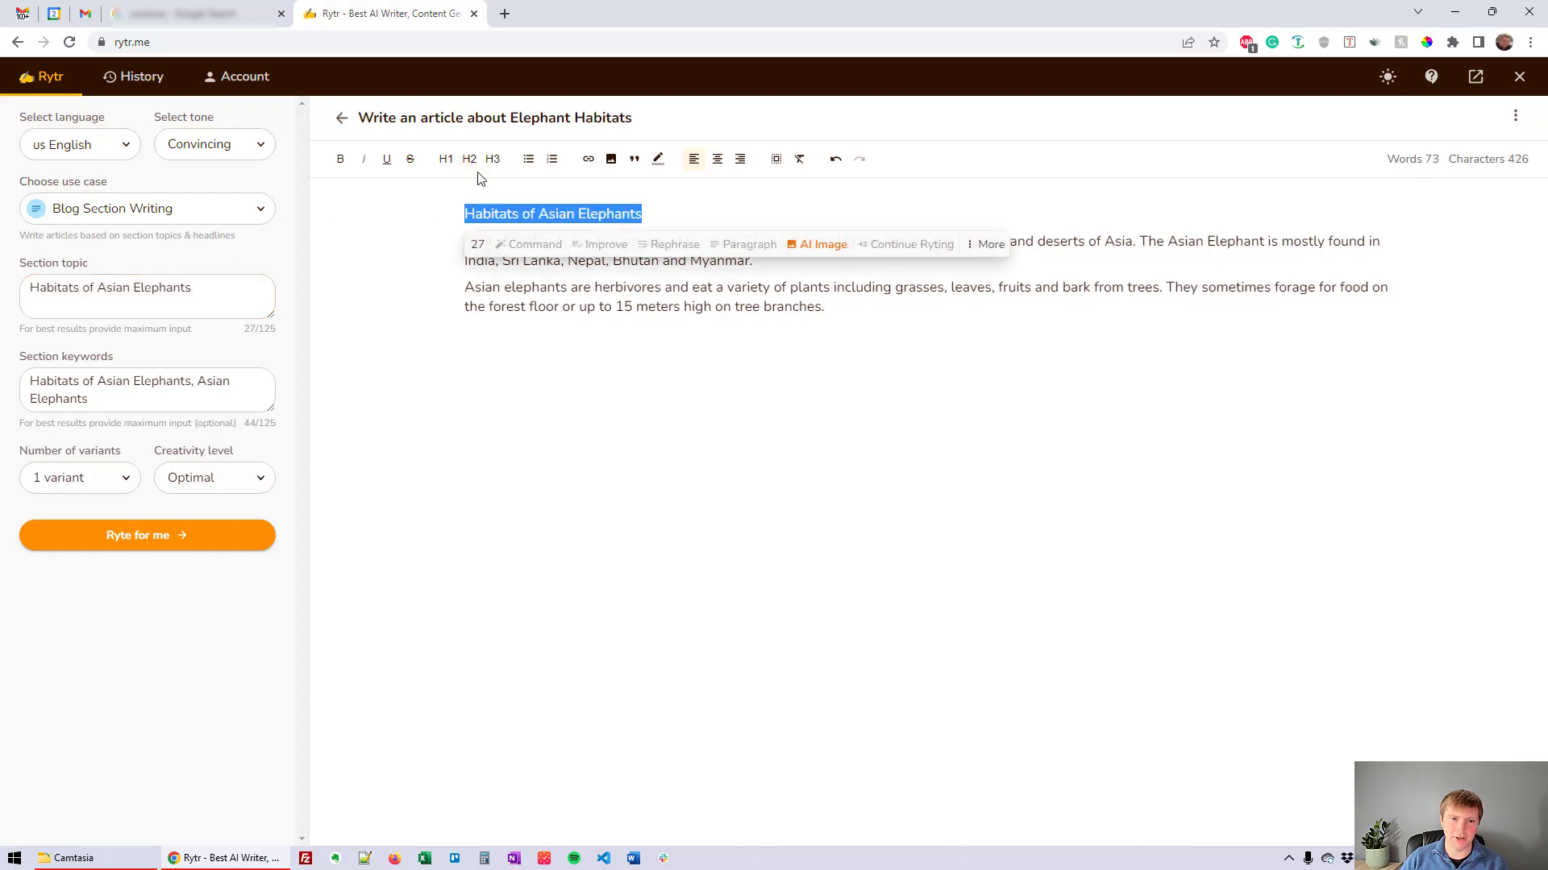
{"action": "left_click", "coordinate": [470, 160]}
{"action": "left_click", "coordinate": [844, 312]}
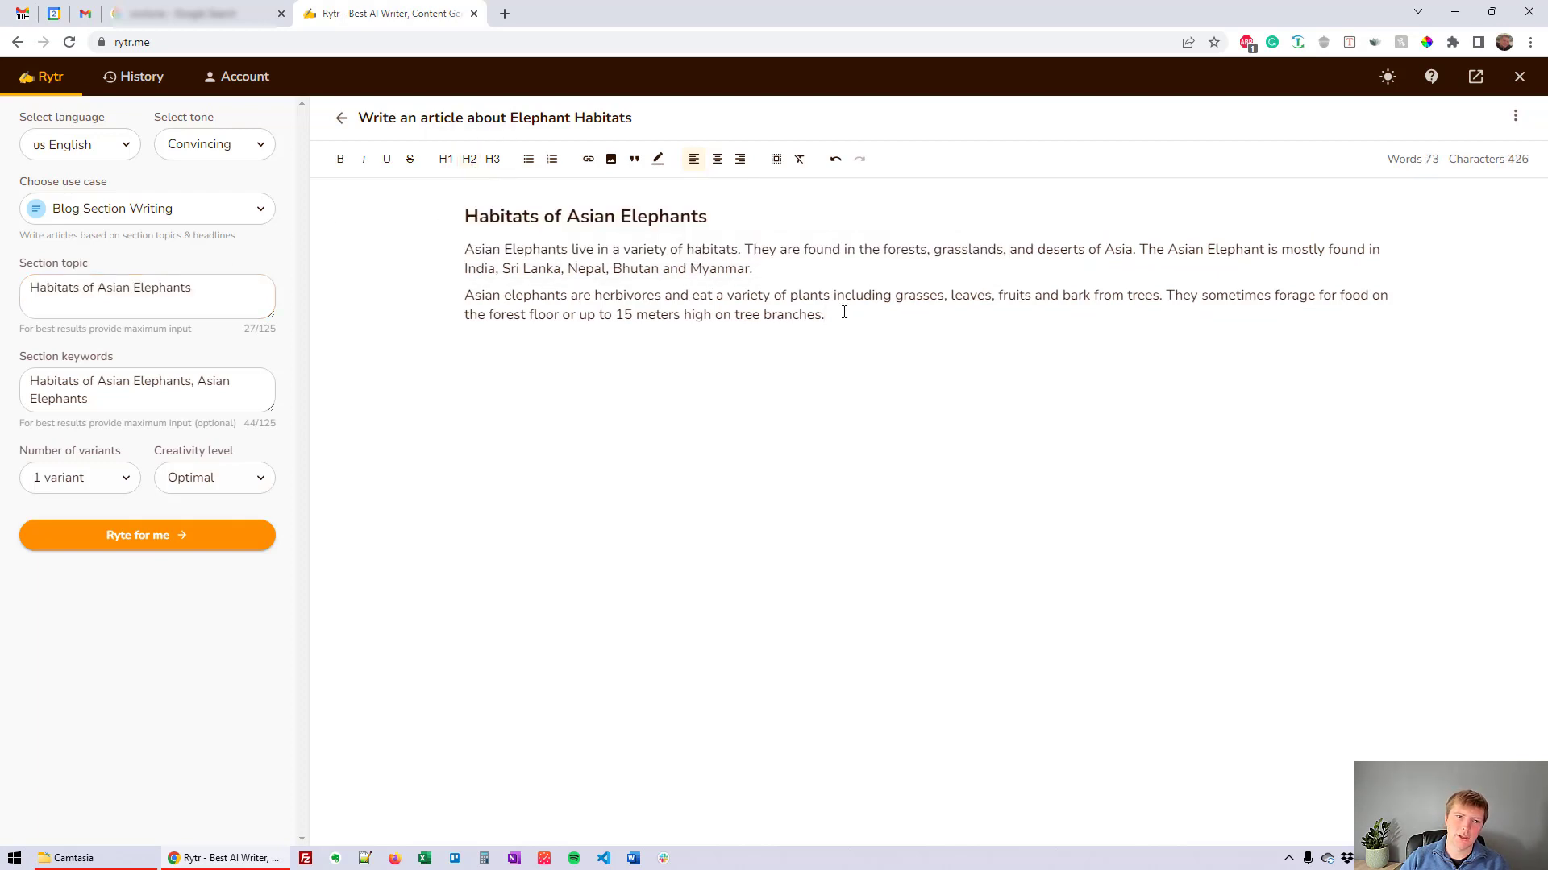
Add an H2 heading "Habitats of African Elephants" below the Asian elephants section, reusing a copy of the existing heading.
{"action": "triple_click", "coordinate": [618, 218]}
{"action": "key", "text": "ctrl+c"}
{"action": "left_click", "coordinate": [538, 341]}
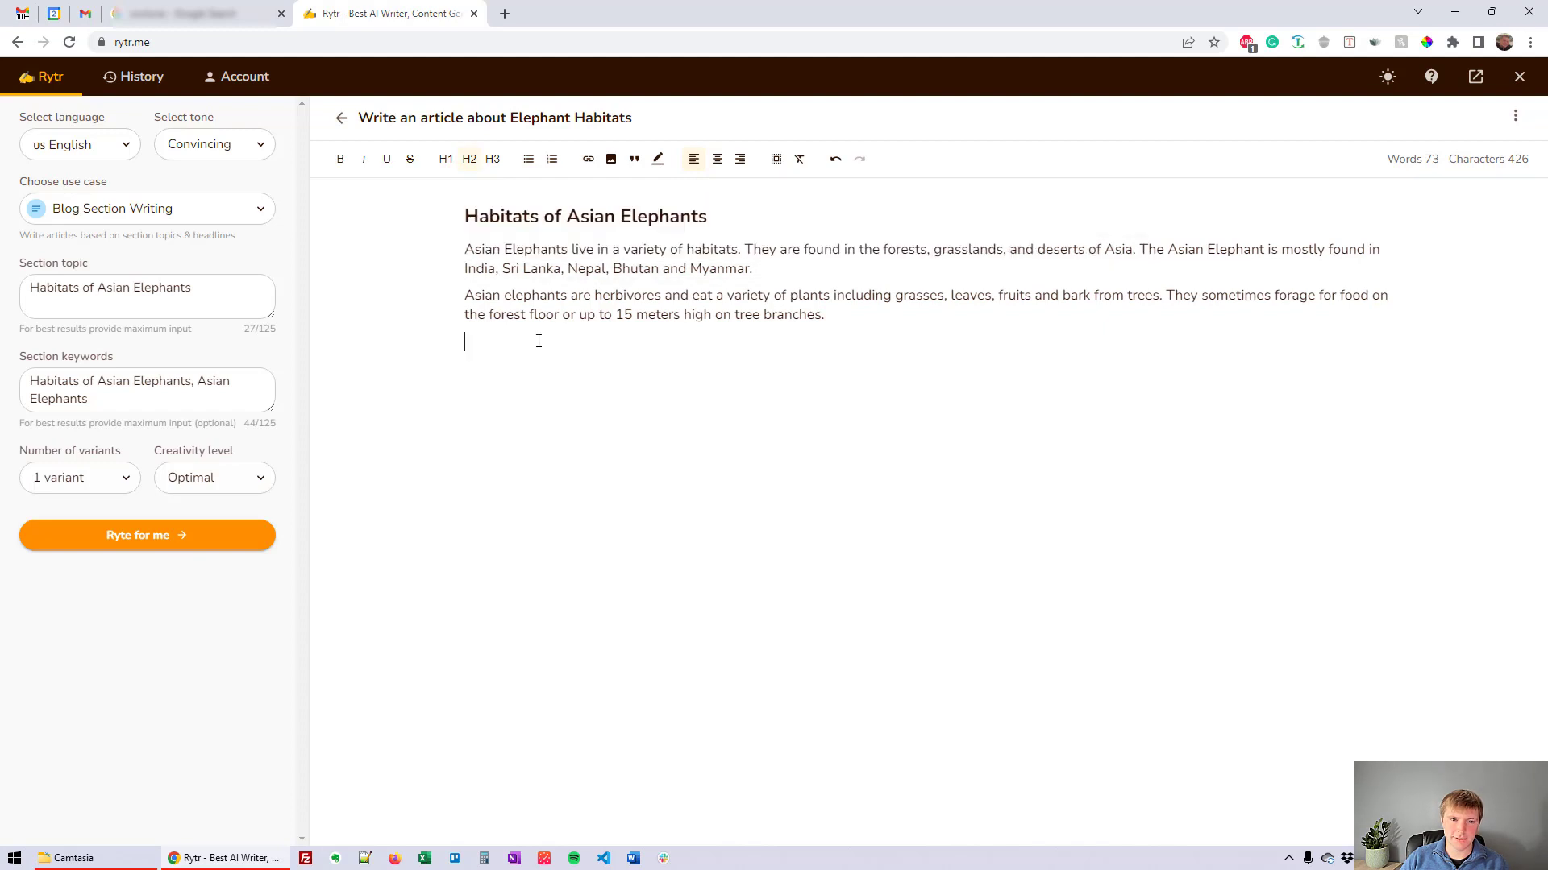
{"action": "key", "text": "ctrl+v"}
{"action": "double_click", "coordinate": [612, 350]}
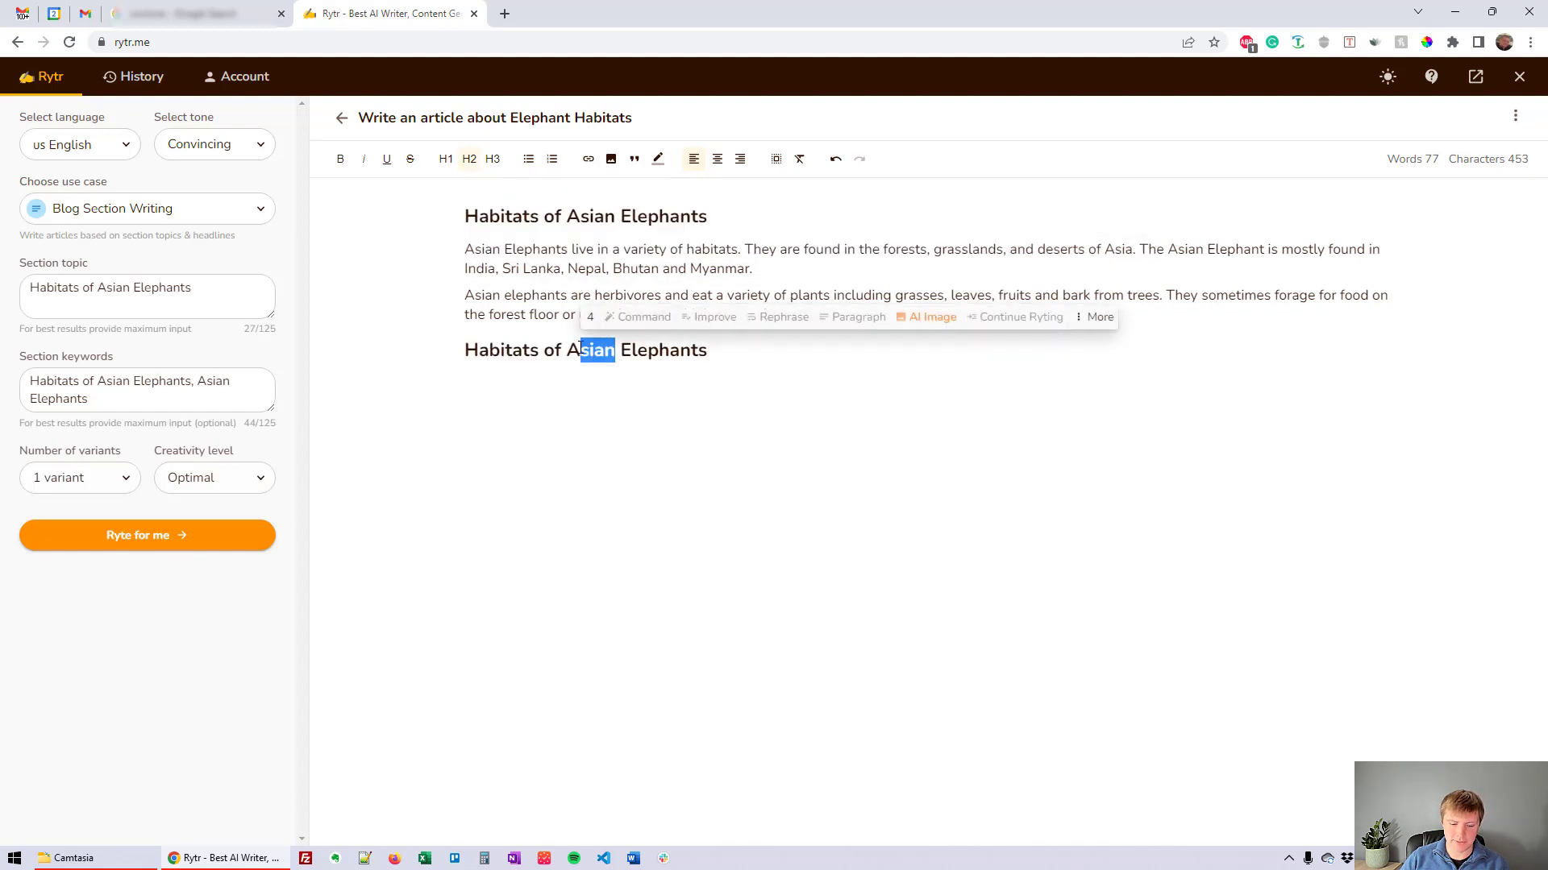
{"action": "type", "text": "African"}
{"action": "key", "text": "End"}
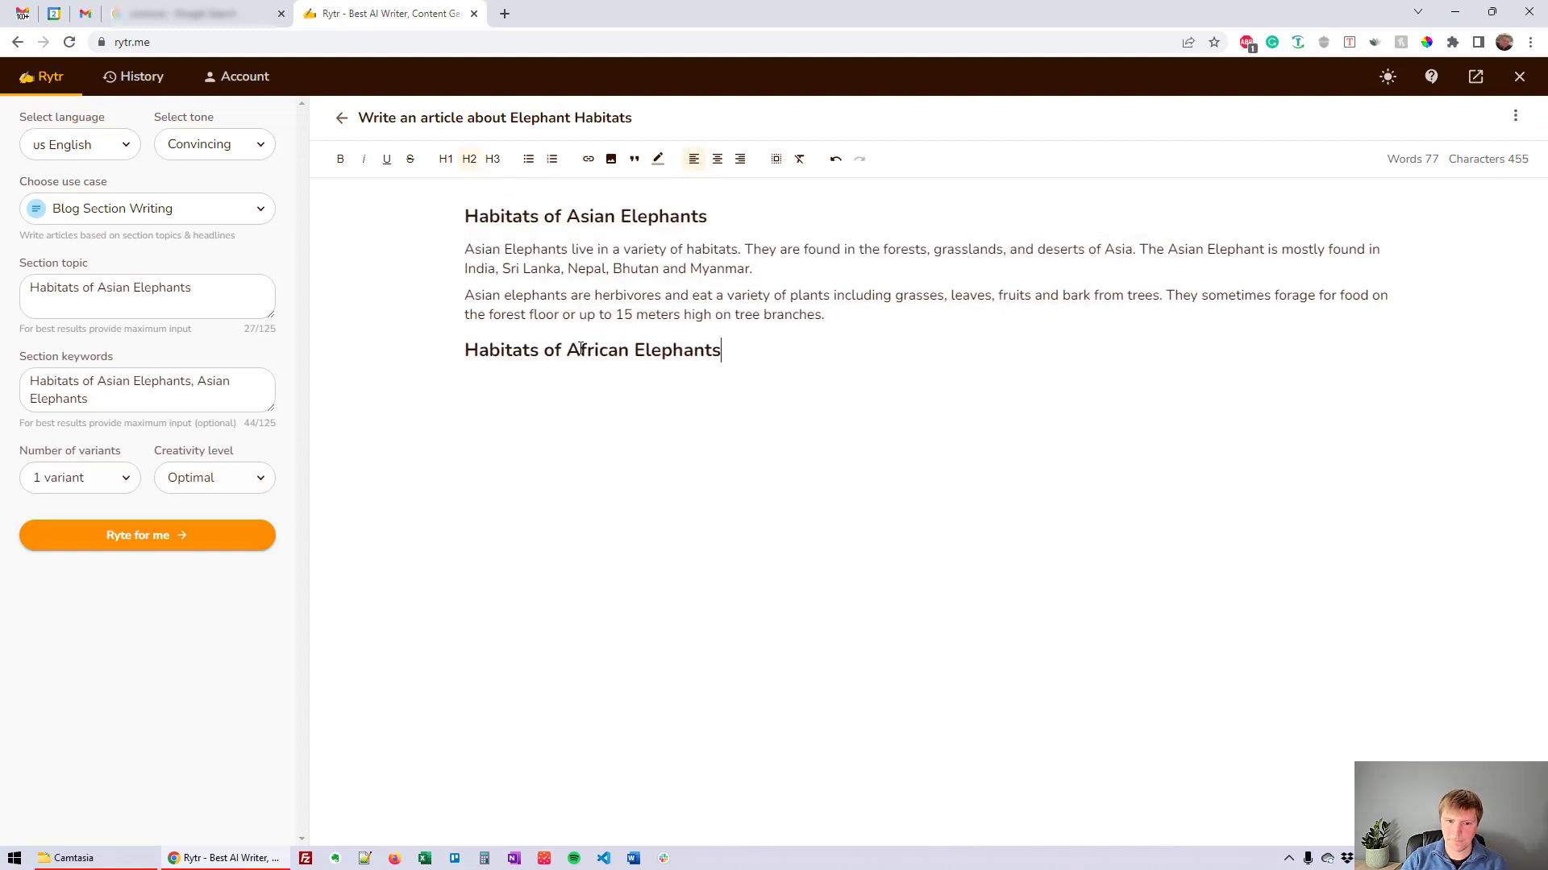
{"action": "key", "text": "Return"}
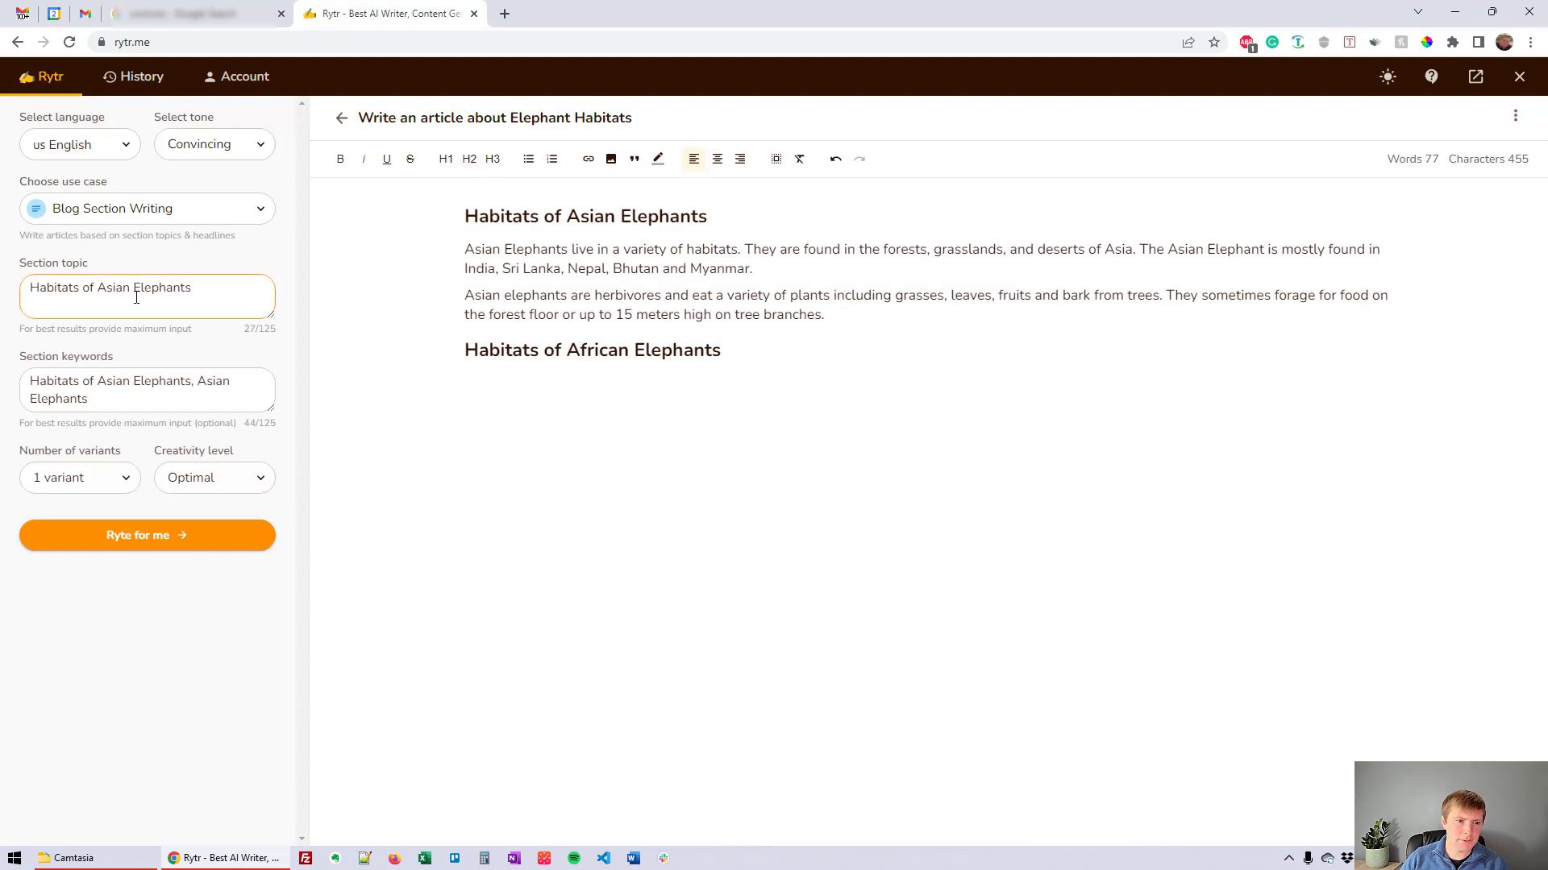
Change the section topic to "Habitats of African Elephants" and copy it.
{"action": "left_click_drag", "start_coordinate": [130, 288], "coordinate": [110, 287]}
{"action": "type", "text": "frican"}
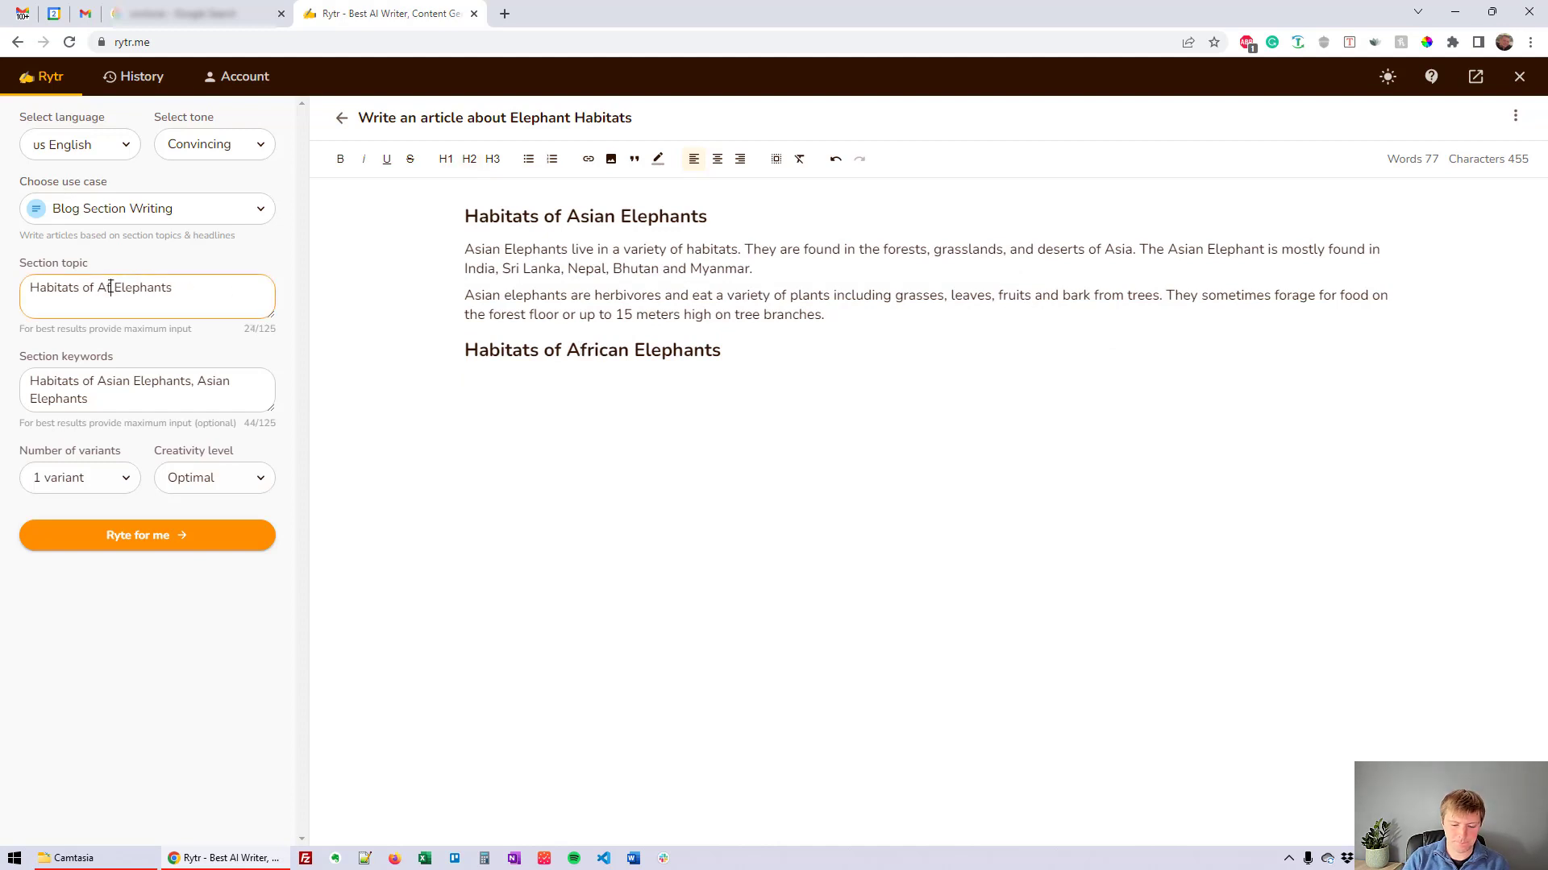
{"action": "key", "text": "ctrl+a"}
{"action": "key", "text": "ctrl+c"}
Set the section keywords to "Habitats of African Elephants, African Elephants" and generate the section.
{"action": "left_click", "coordinate": [139, 382]}
{"action": "key", "text": "ctrl+a"}
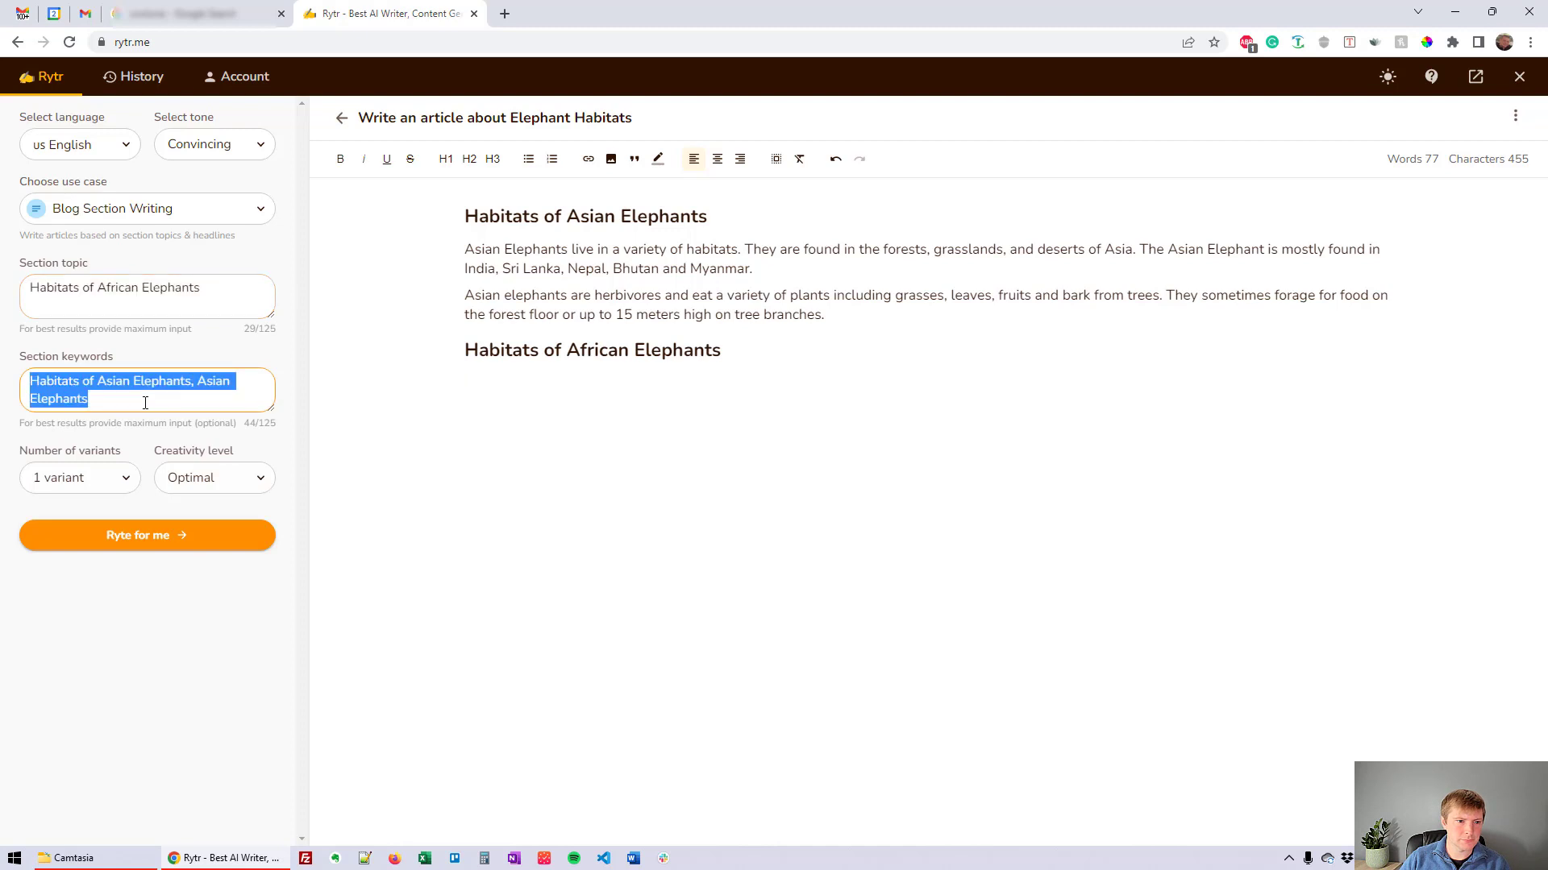
{"action": "key", "text": "ctrl+v"}
{"action": "left_click_drag", "start_coordinate": [154, 382], "coordinate": [100, 379]}
{"action": "left_click", "coordinate": [216, 382]}
{"action": "key", "text": "End"}
{"action": "type", "text": ","}
{"action": "key", "text": "ctrl+v"}
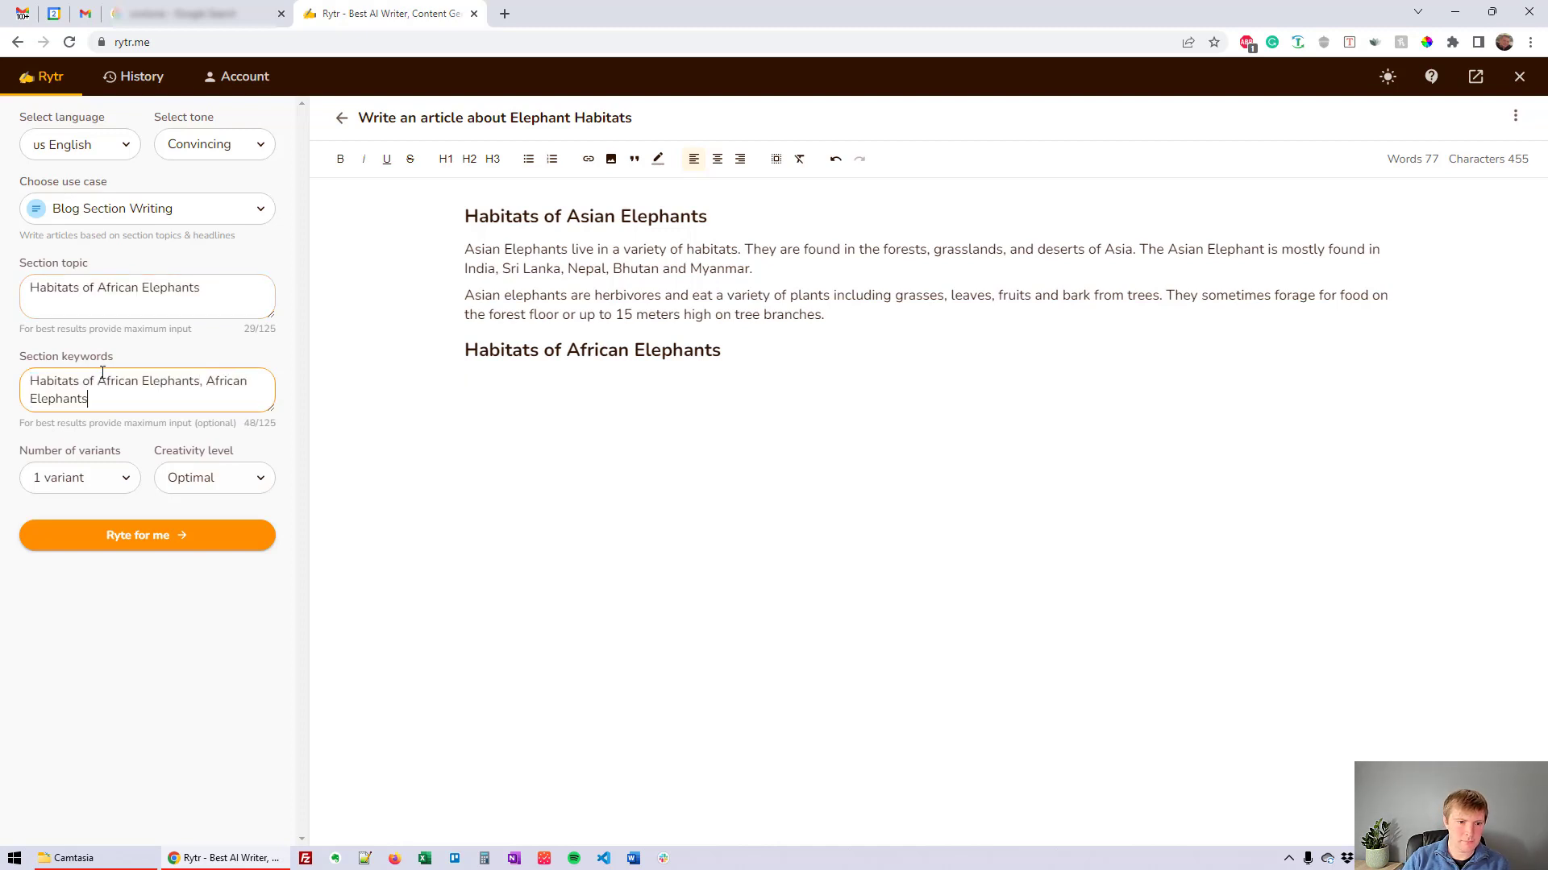
{"action": "left_click", "coordinate": [165, 534]}
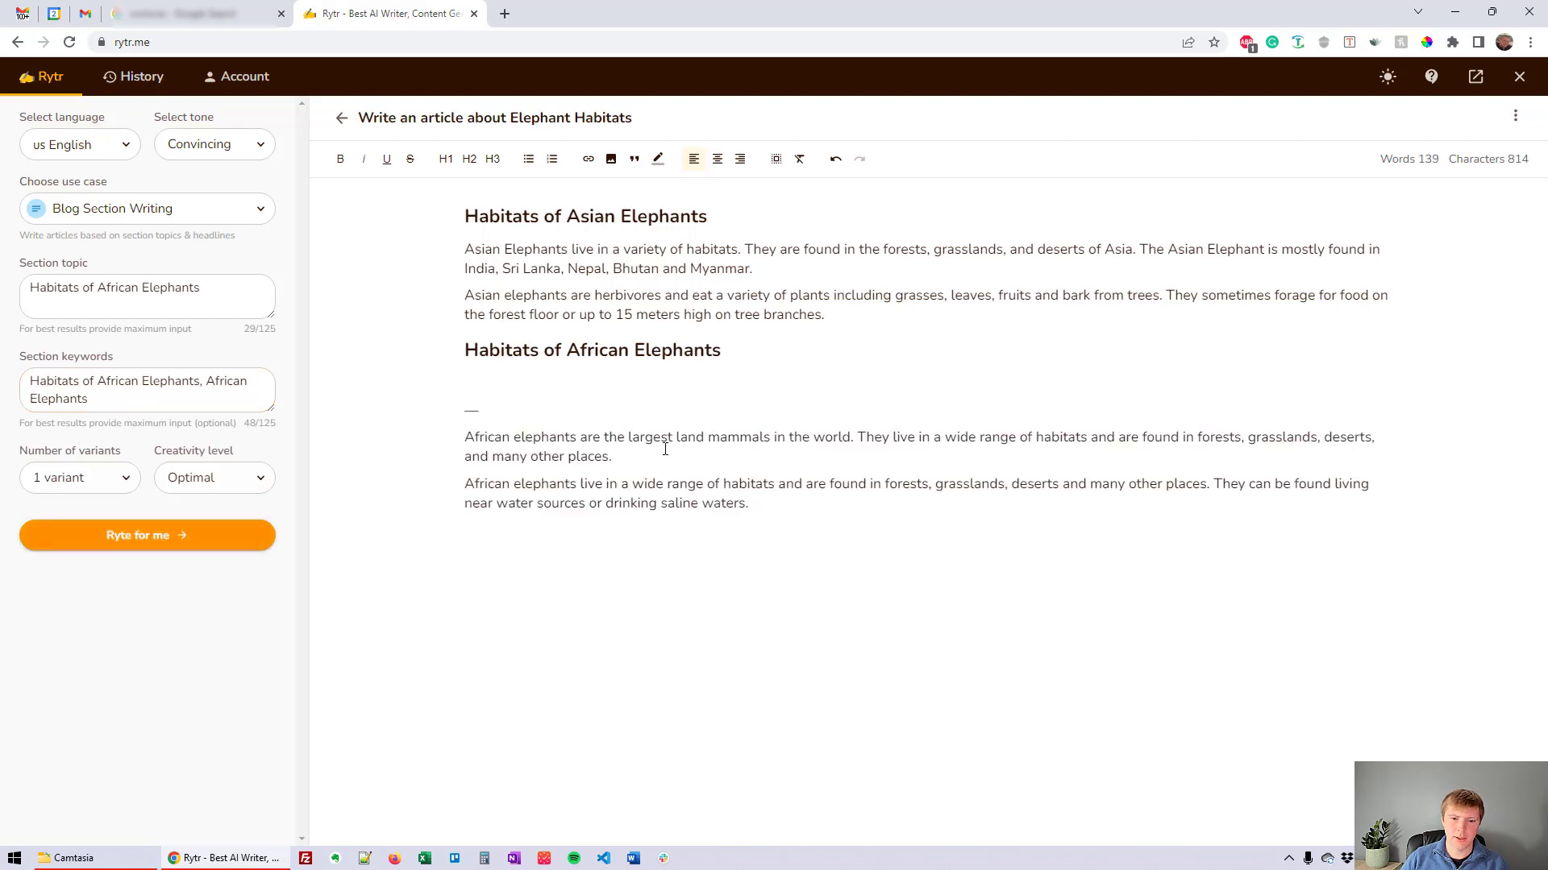
Review the generated African elephants section for factual claims and for sentences repeated between its two paragraphs.
{"action": "left_click_drag", "start_coordinate": [645, 439], "coordinate": [708, 443]}
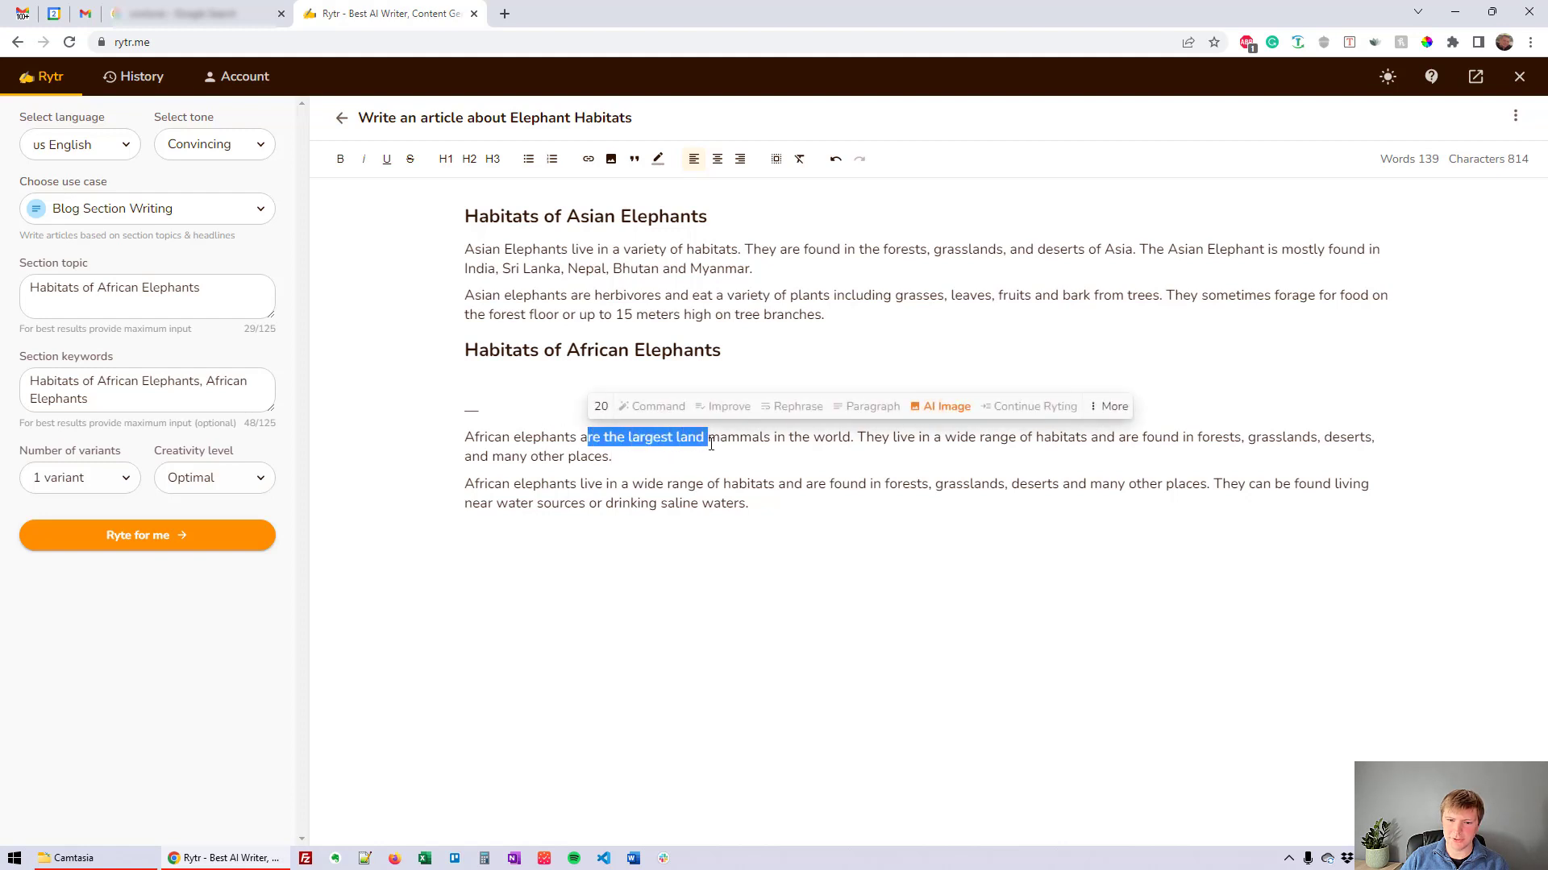
{"action": "left_click", "coordinate": [694, 454]}
{"action": "left_click_drag", "start_coordinate": [1074, 437], "coordinate": [1286, 439]}
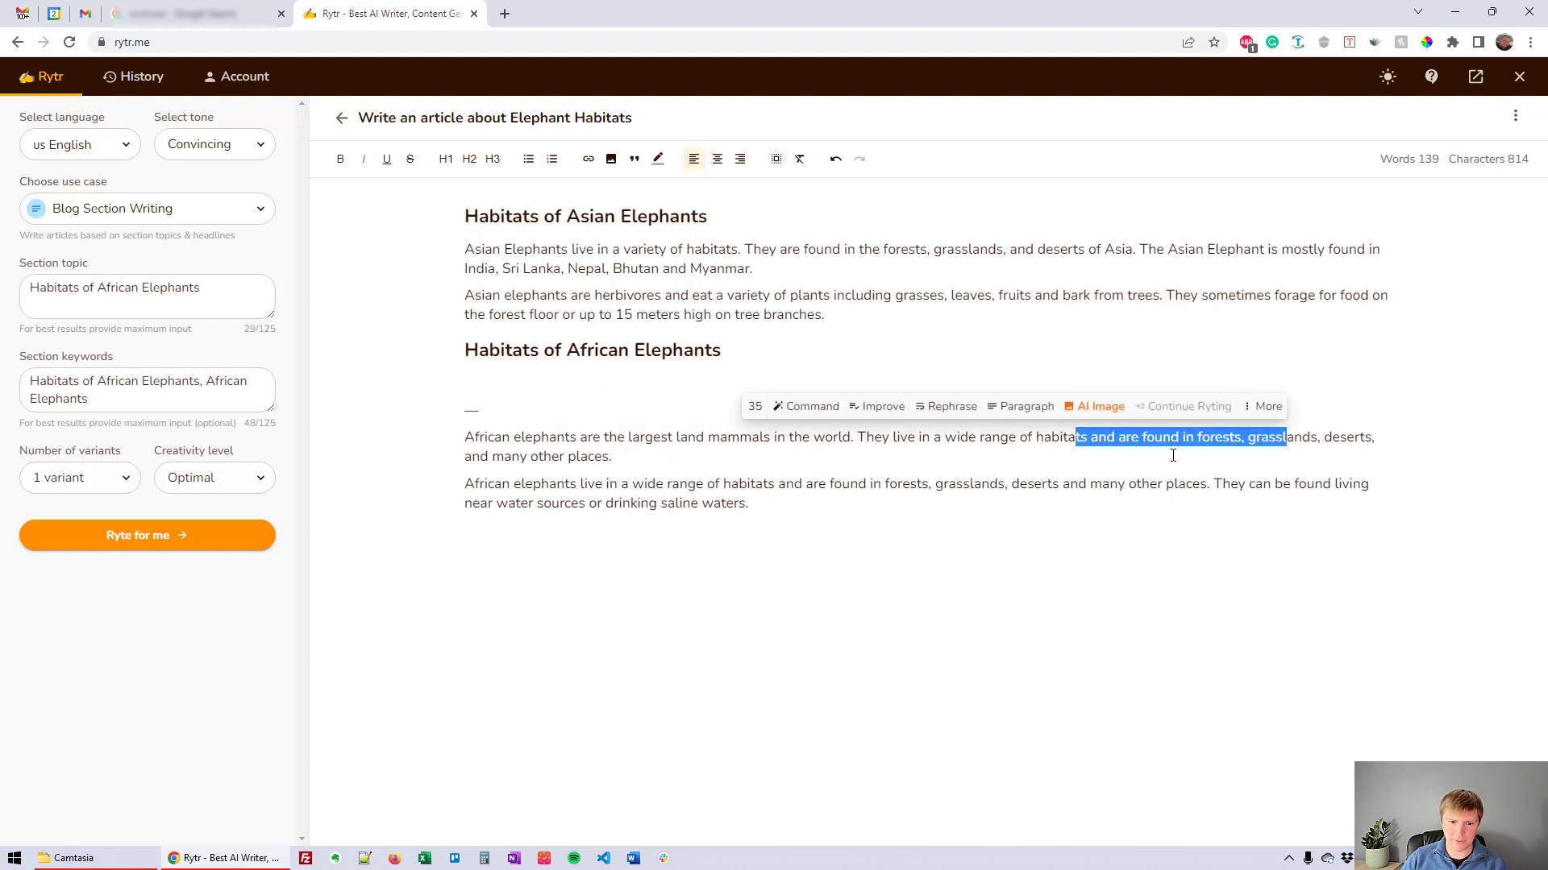
{"action": "left_click", "coordinate": [956, 465]}
{"action": "left_click_drag", "start_coordinate": [532, 483], "coordinate": [831, 503]}
{"action": "left_click", "coordinate": [1189, 496]}
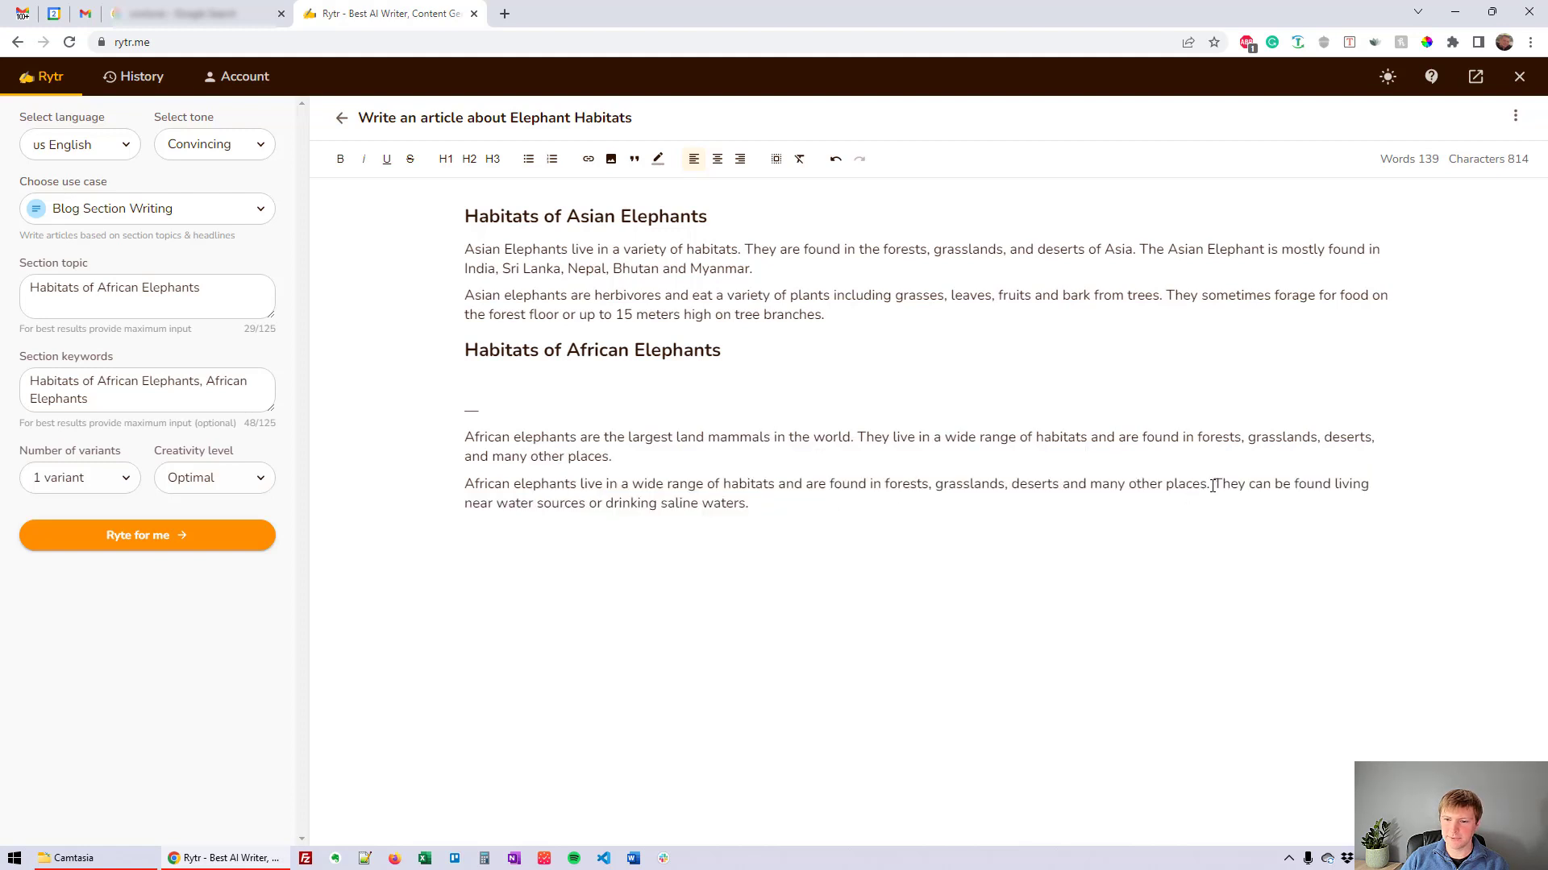
{"action": "left_click_drag", "start_coordinate": [1213, 484], "coordinate": [861, 443]}
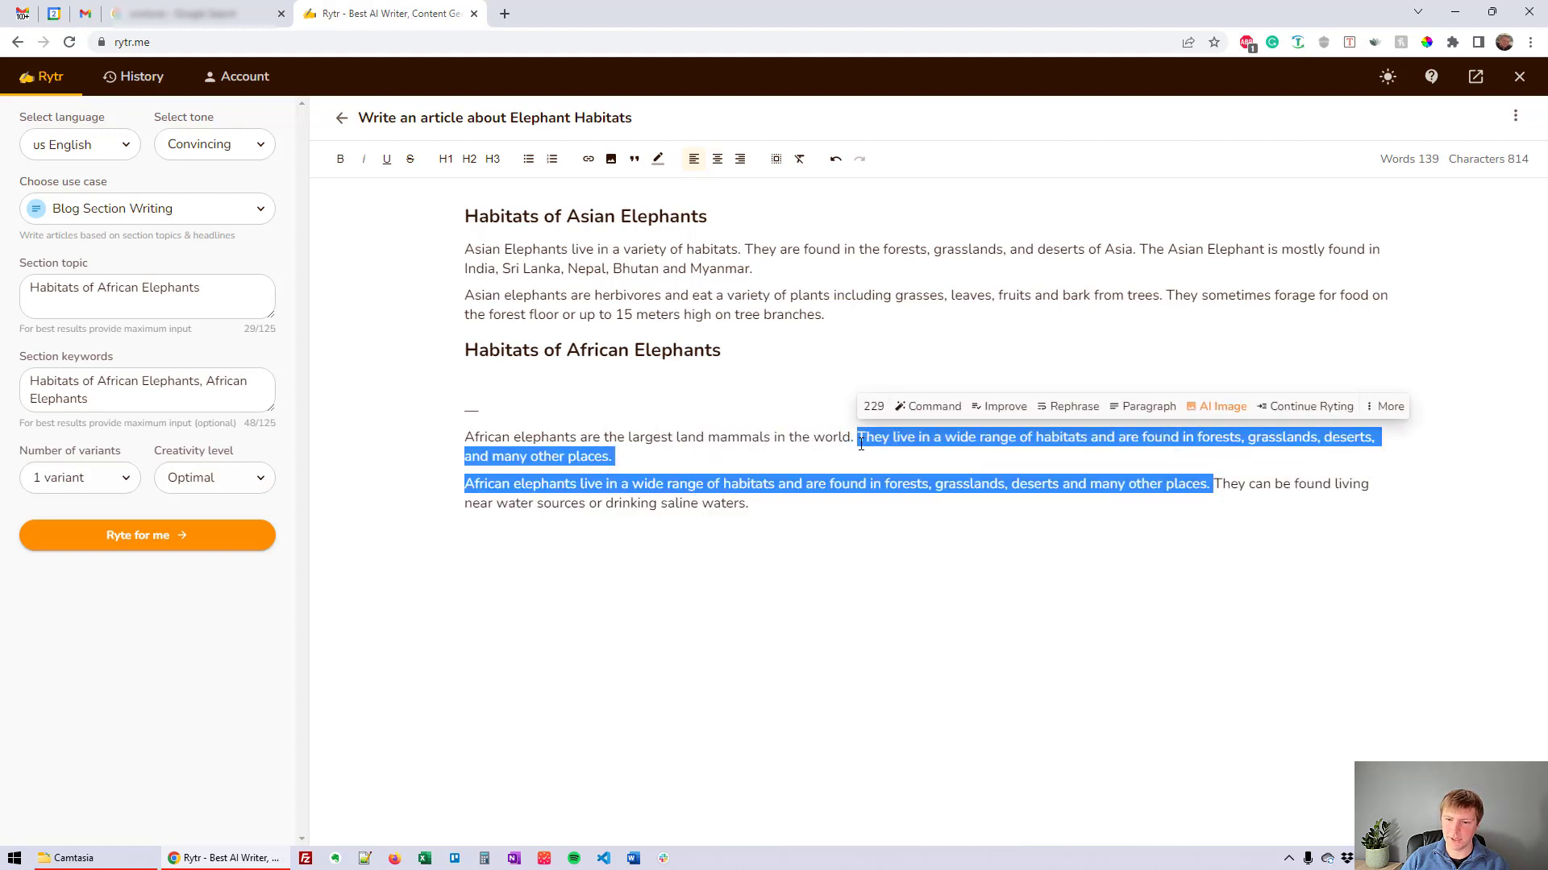
{"action": "left_click", "coordinate": [872, 483]}
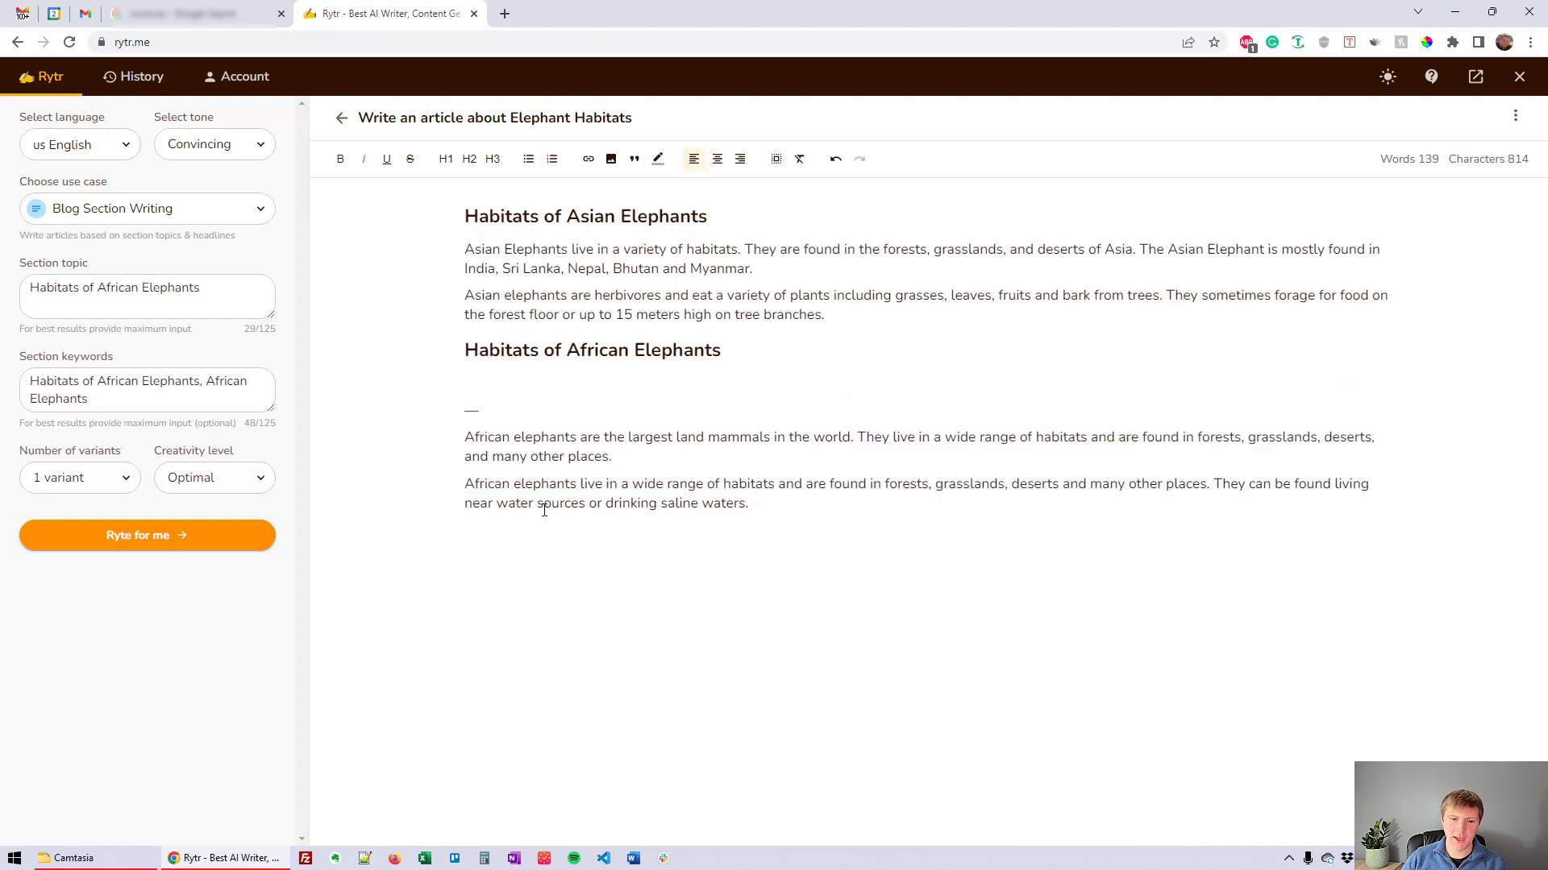
{"action": "left_click_drag", "start_coordinate": [543, 508], "coordinate": [637, 504]}
{"action": "left_click", "coordinate": [865, 574]}
Clear the entire article text and switch the use case to Blog Idea & Outline.
{"action": "left_click_drag", "start_coordinate": [808, 533], "coordinate": [397, 197]}
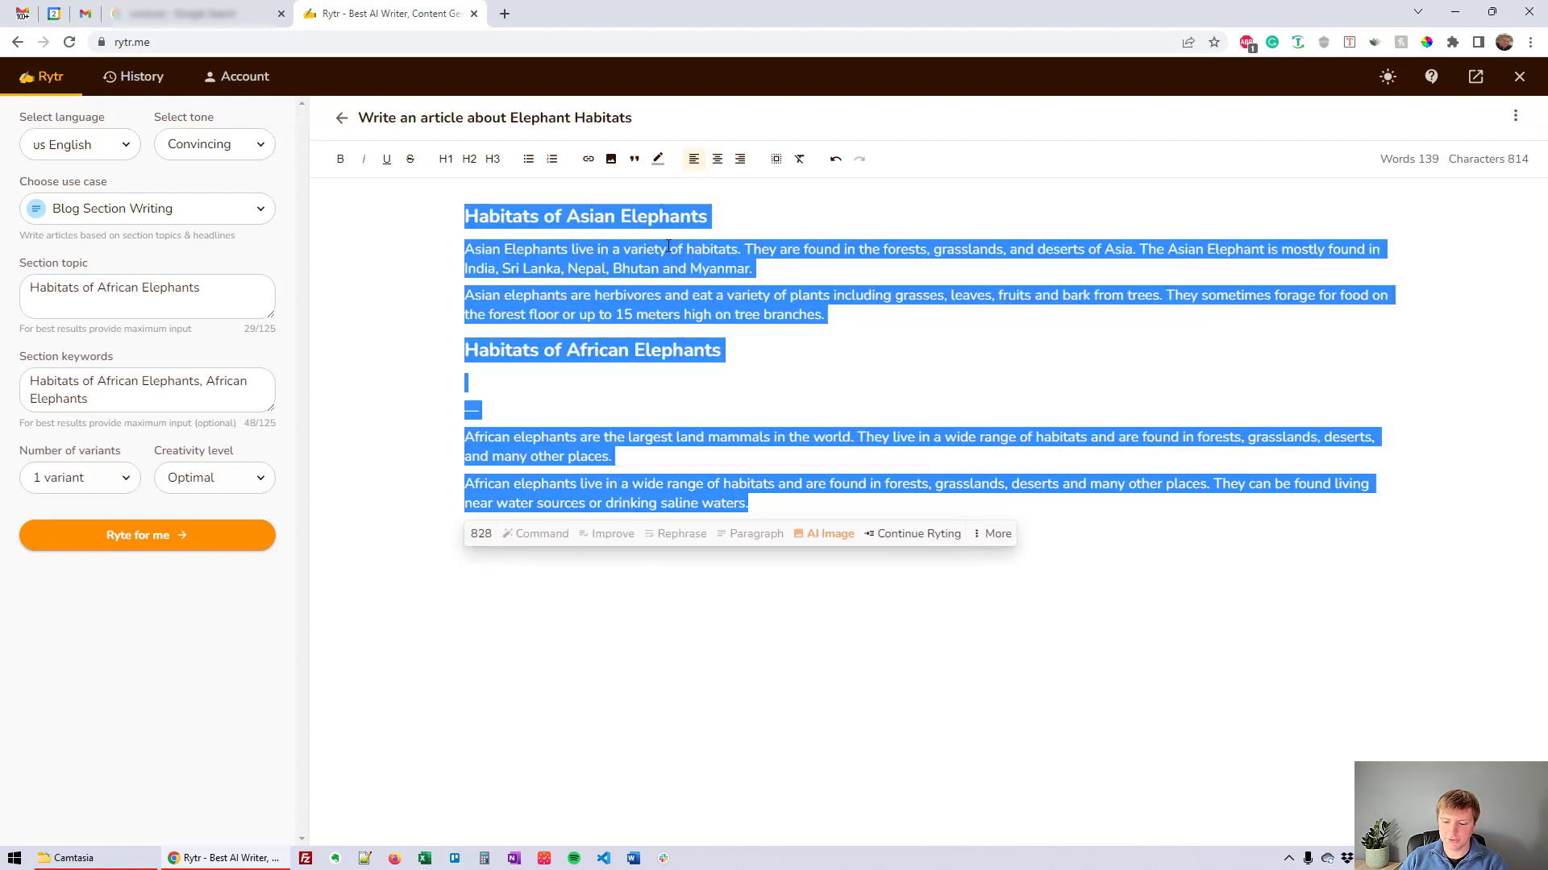
{"action": "key", "text": "BackSpace"}
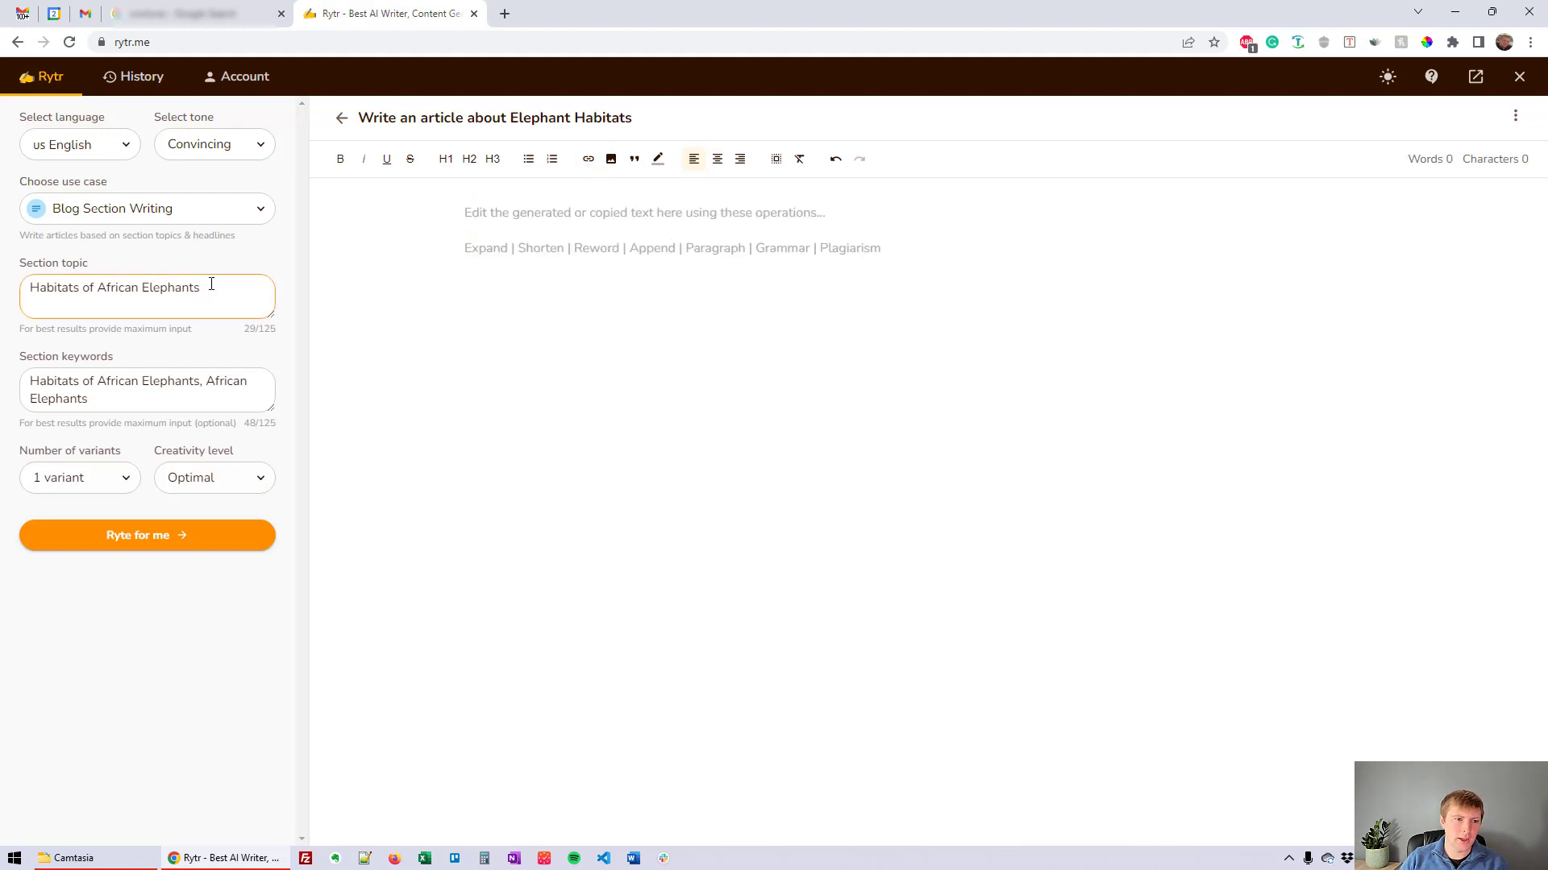
{"action": "left_click_drag", "start_coordinate": [207, 288], "coordinate": [24, 279]}
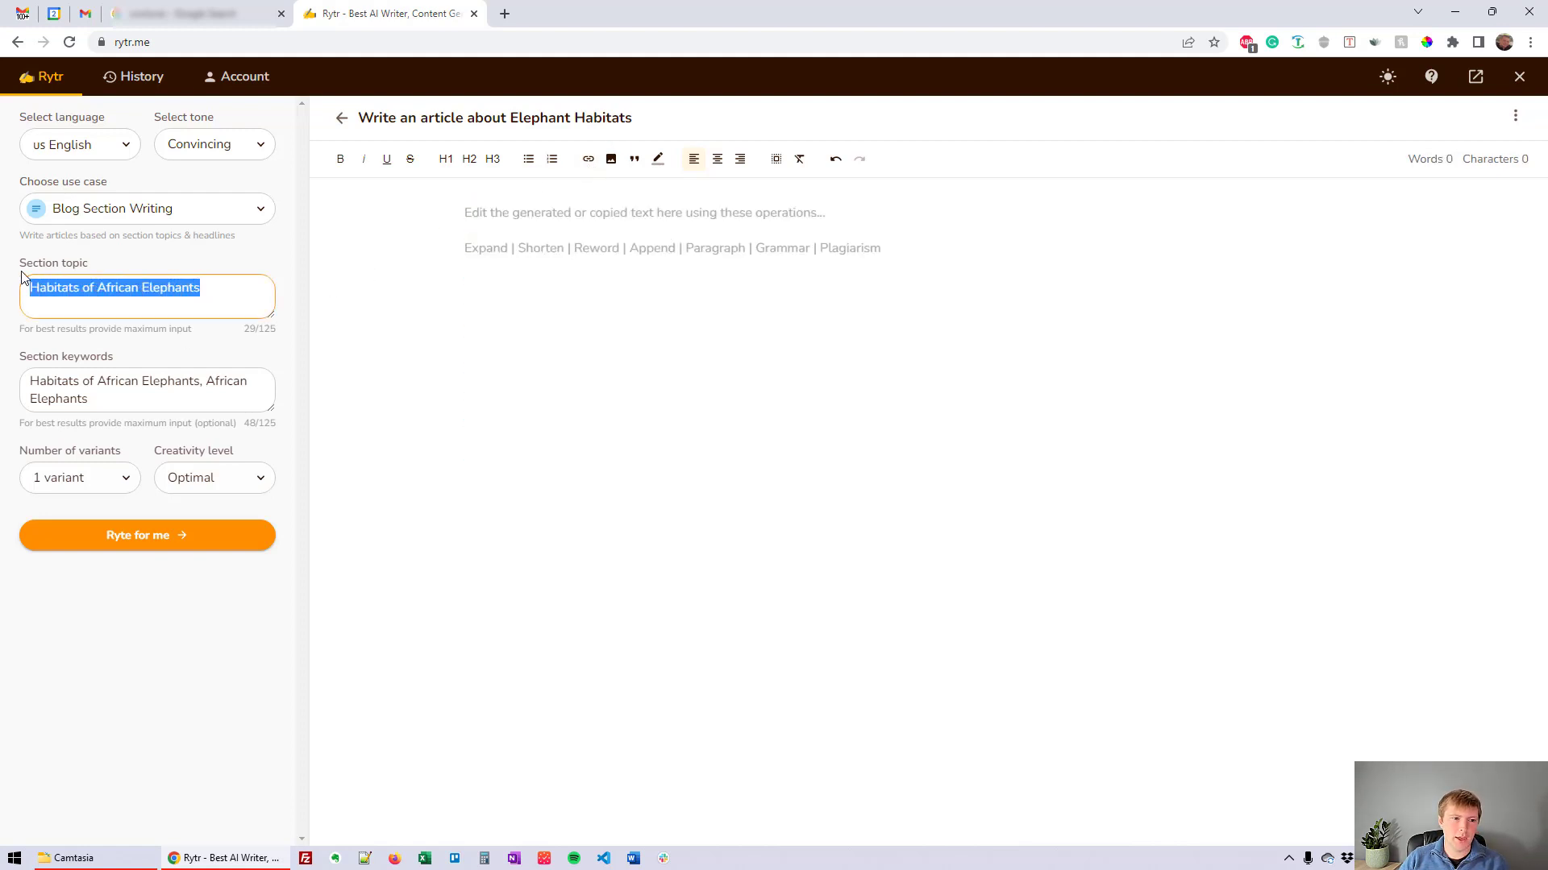
{"action": "left_click", "coordinate": [143, 208]}
{"action": "left_click", "coordinate": [117, 251]}
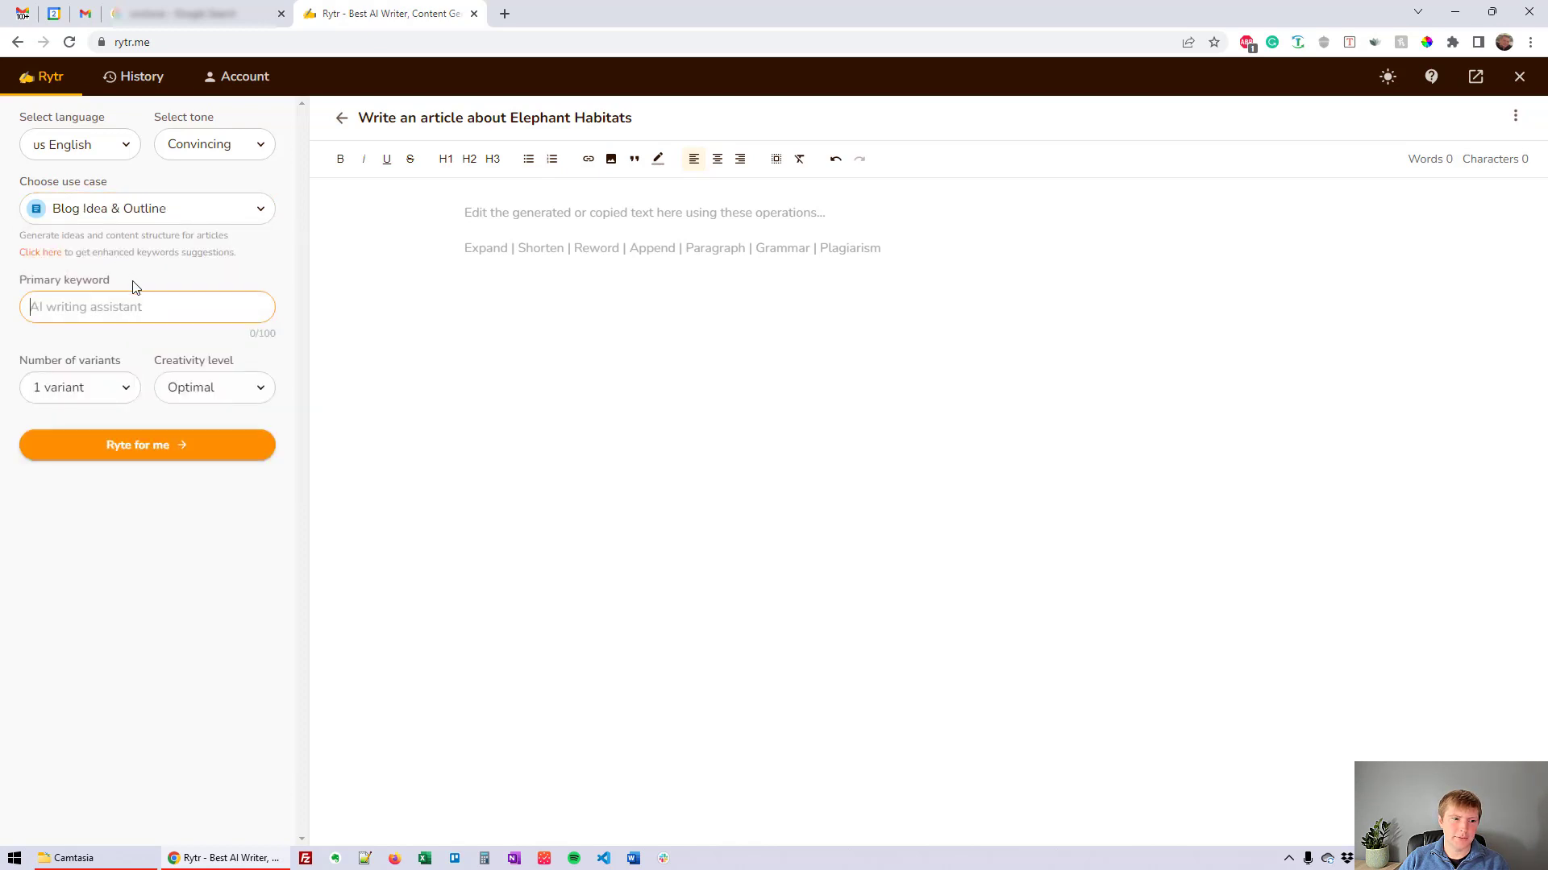
Enter "Elephants Habitats" as the primary keyword, adapting the copied section topic.
{"action": "key", "text": "ctrl+v"}
{"action": "double_click", "coordinate": [97, 306]}
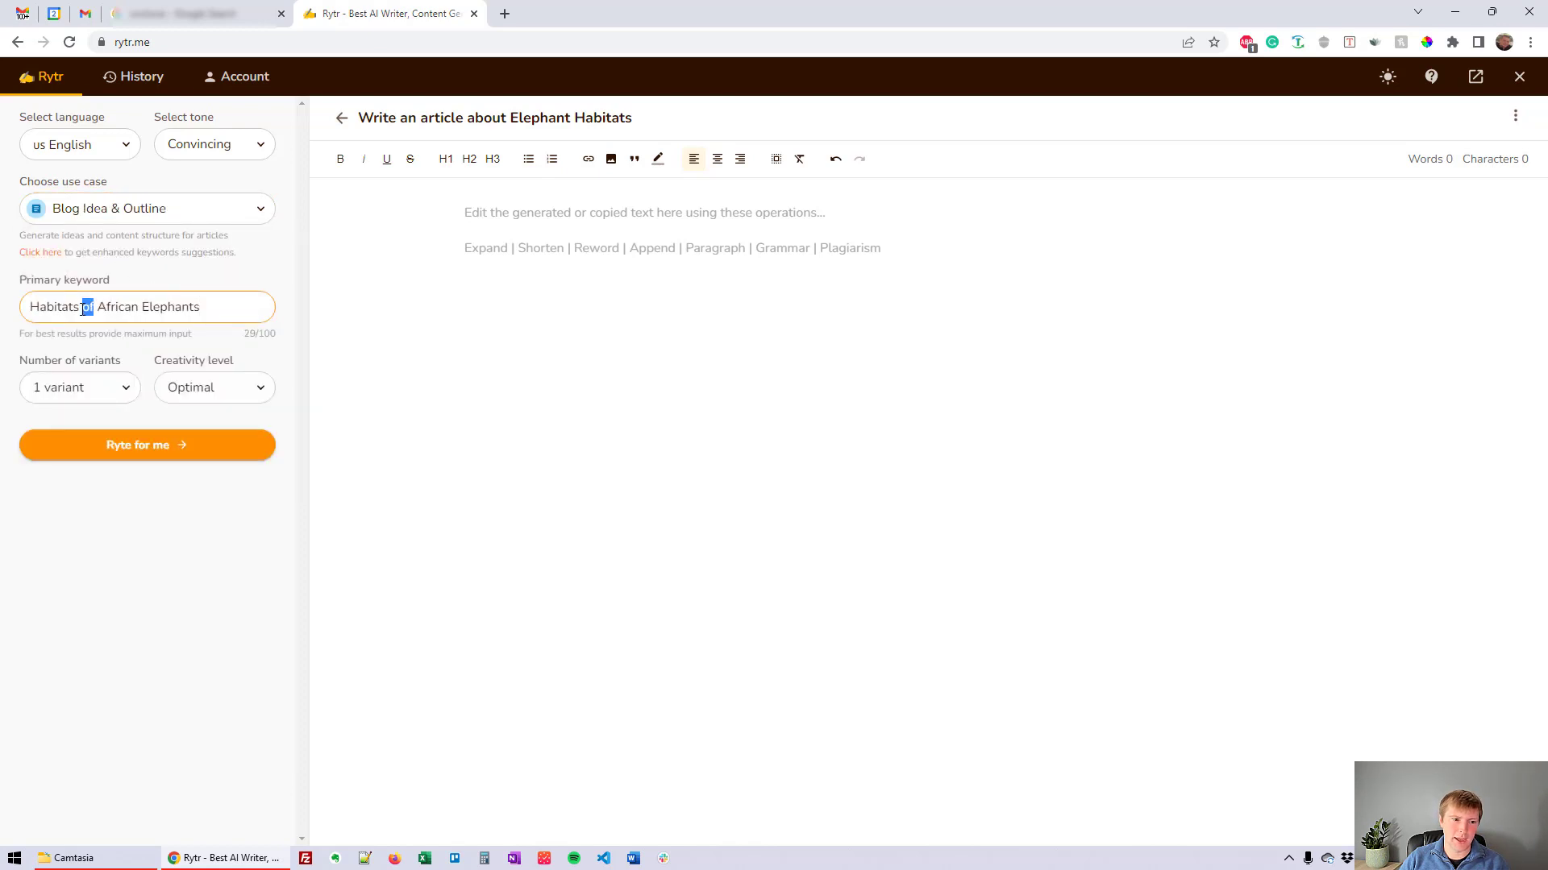
{"action": "key", "text": "BackSpace"}
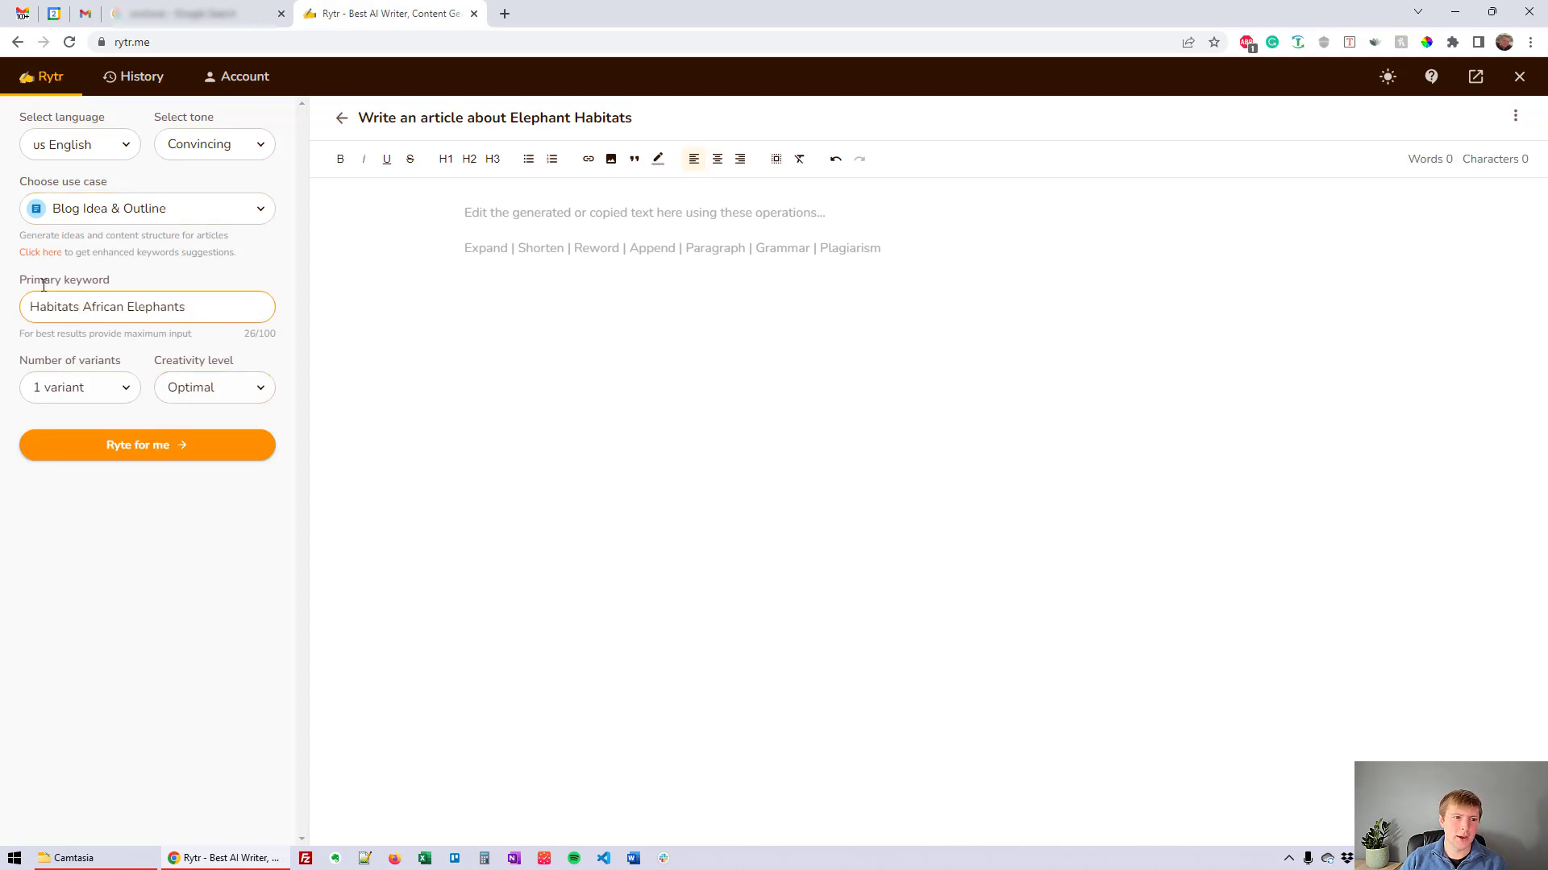
{"action": "left_click_drag", "start_coordinate": [121, 308], "coordinate": [86, 308]}
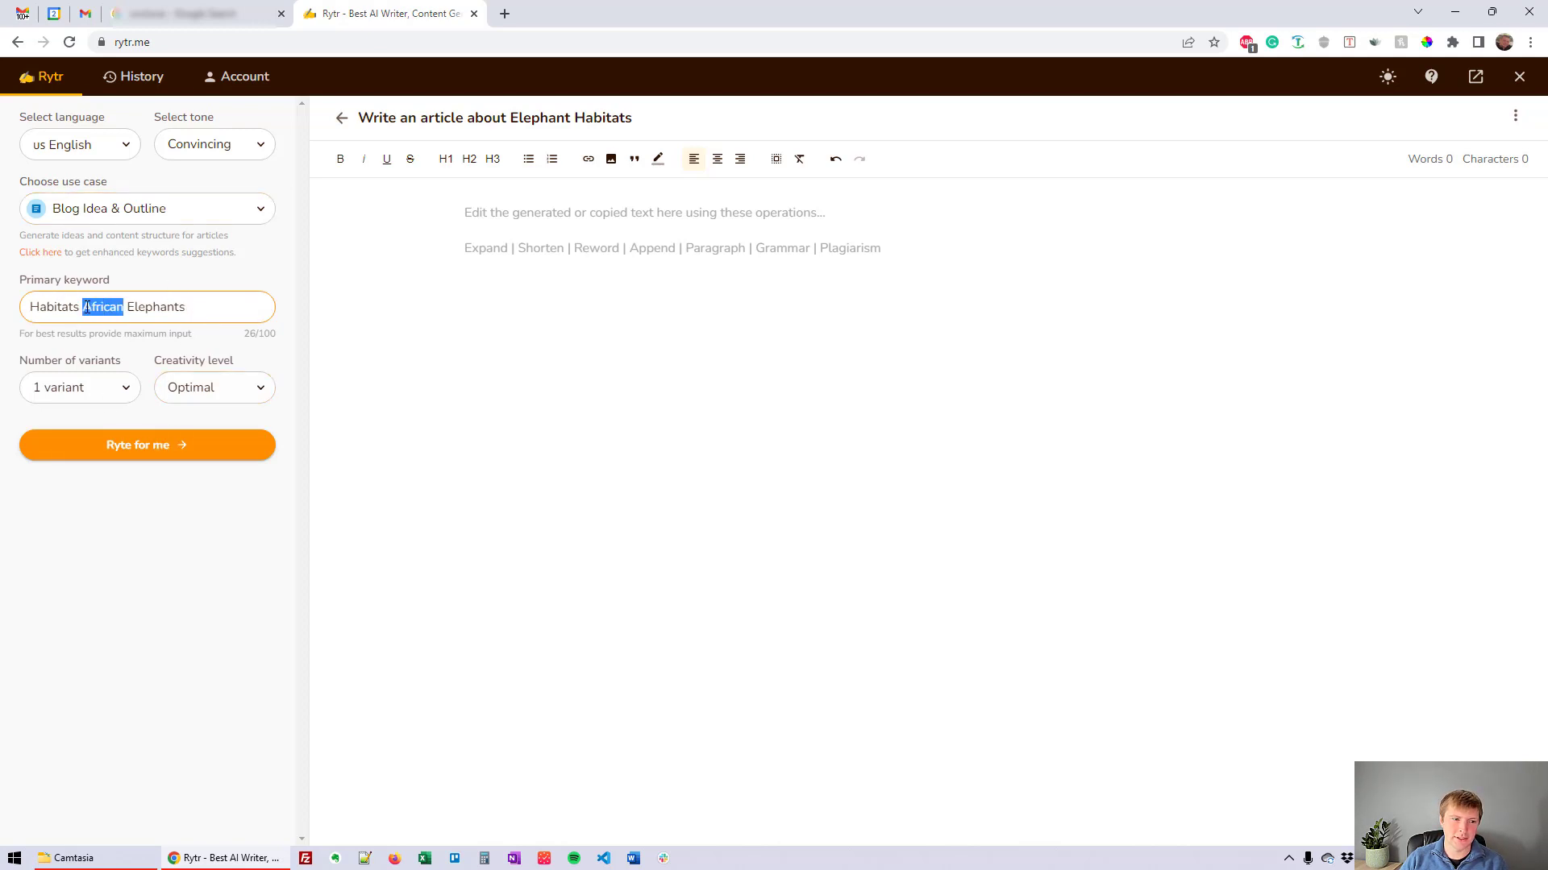
{"action": "key", "text": "BackSpace"}
{"action": "key", "text": "BackSpace"}
{"action": "key", "text": "shift+Home"}
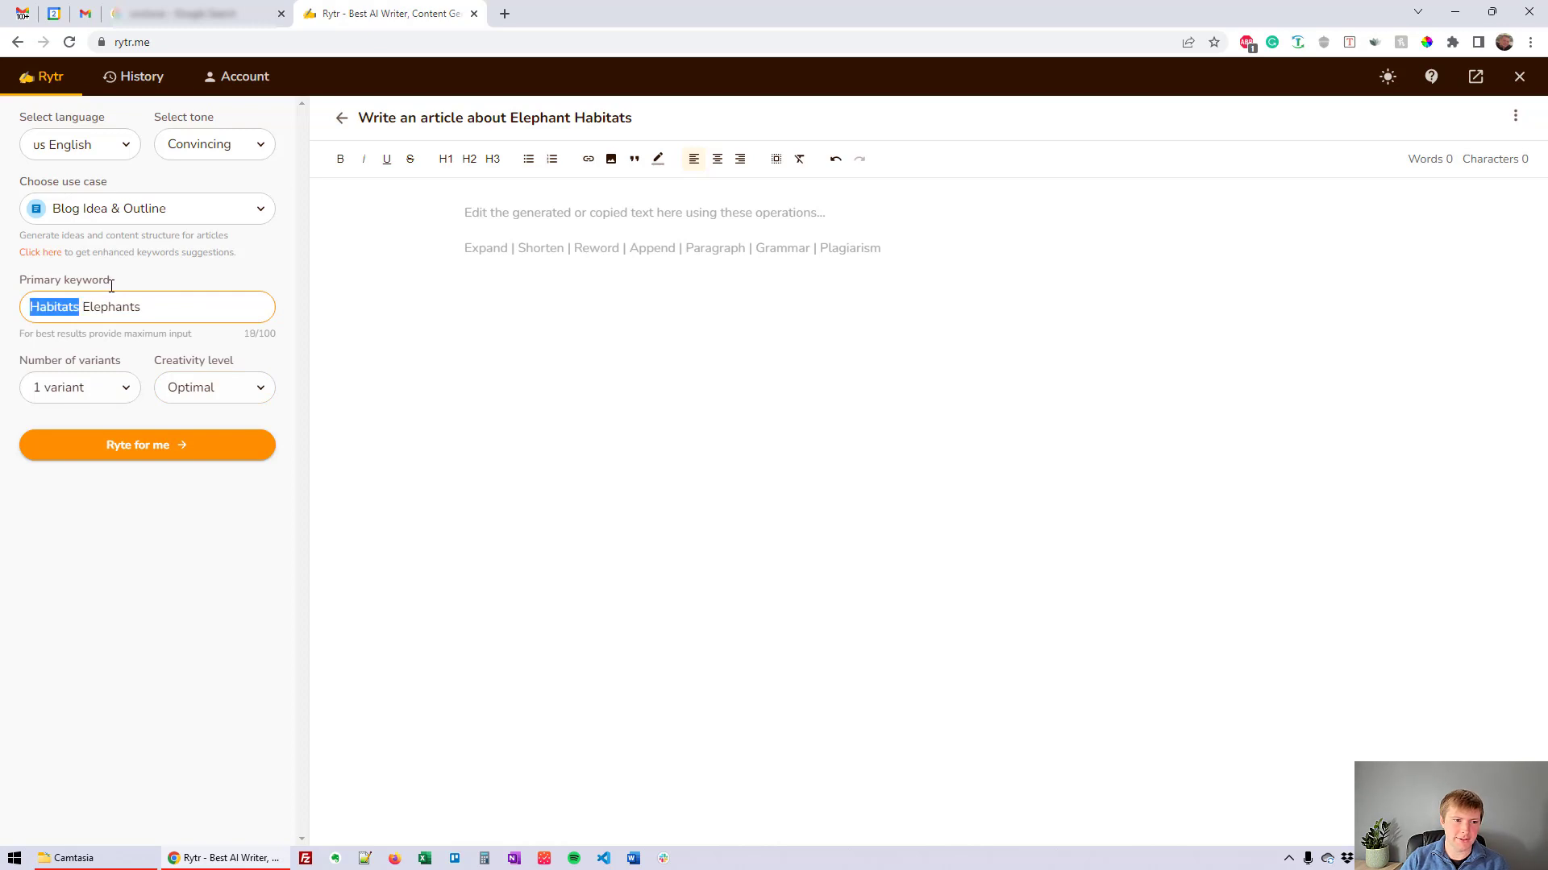
{"action": "key", "text": "BackSpace"}
{"action": "key", "text": "Delete"}
{"action": "key", "text": "End"}
{"action": "type", "text": "Habitats"}
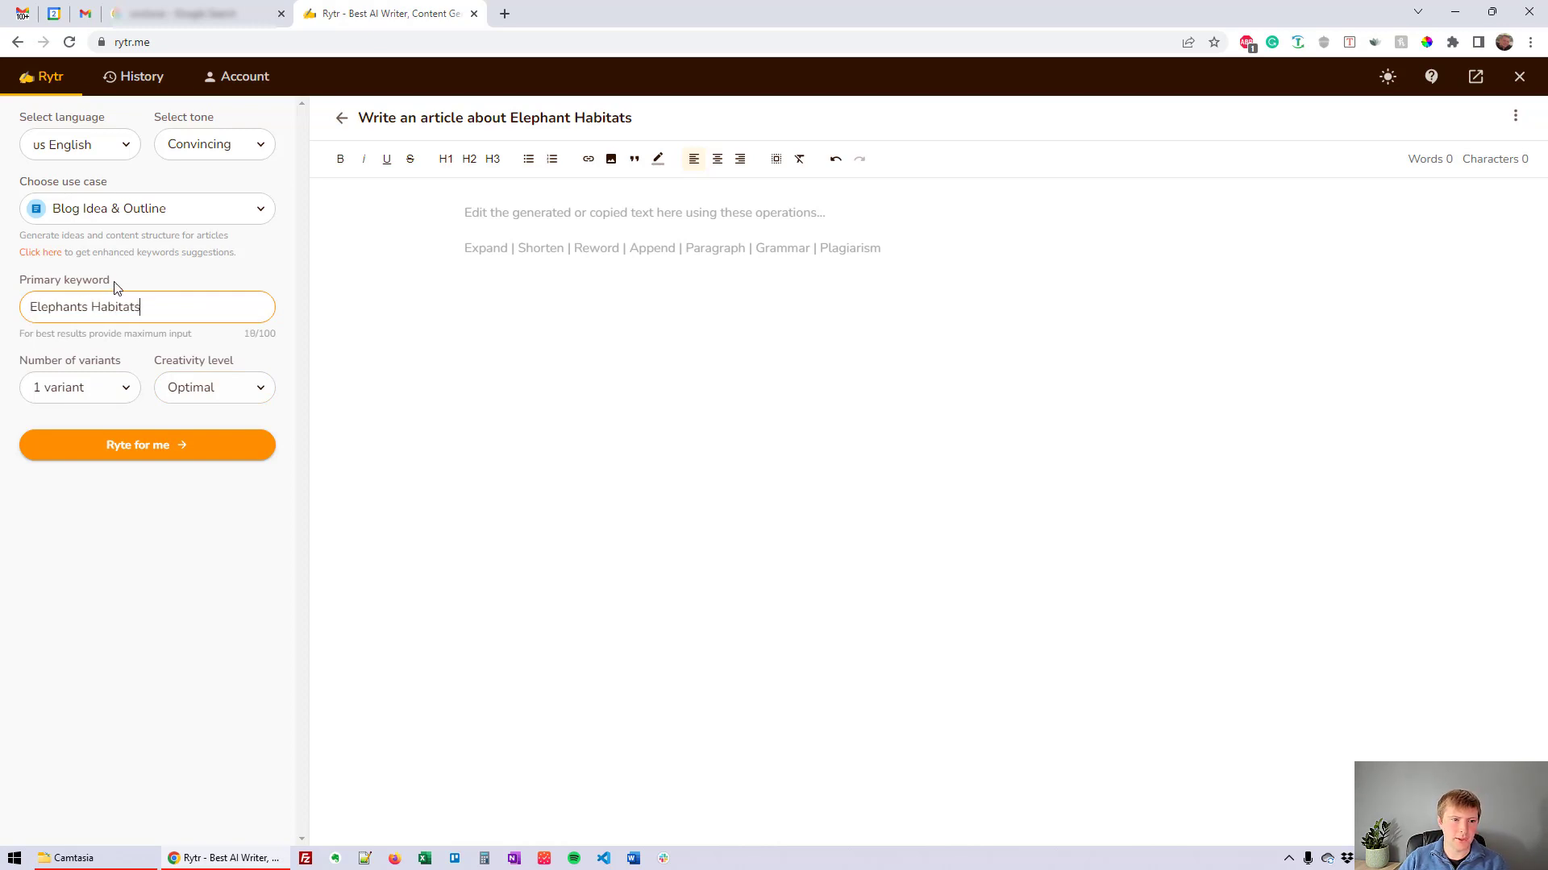
Generate two blog outlines for the keyword and check the section headings of the second one.
{"action": "left_click", "coordinate": [144, 449]}
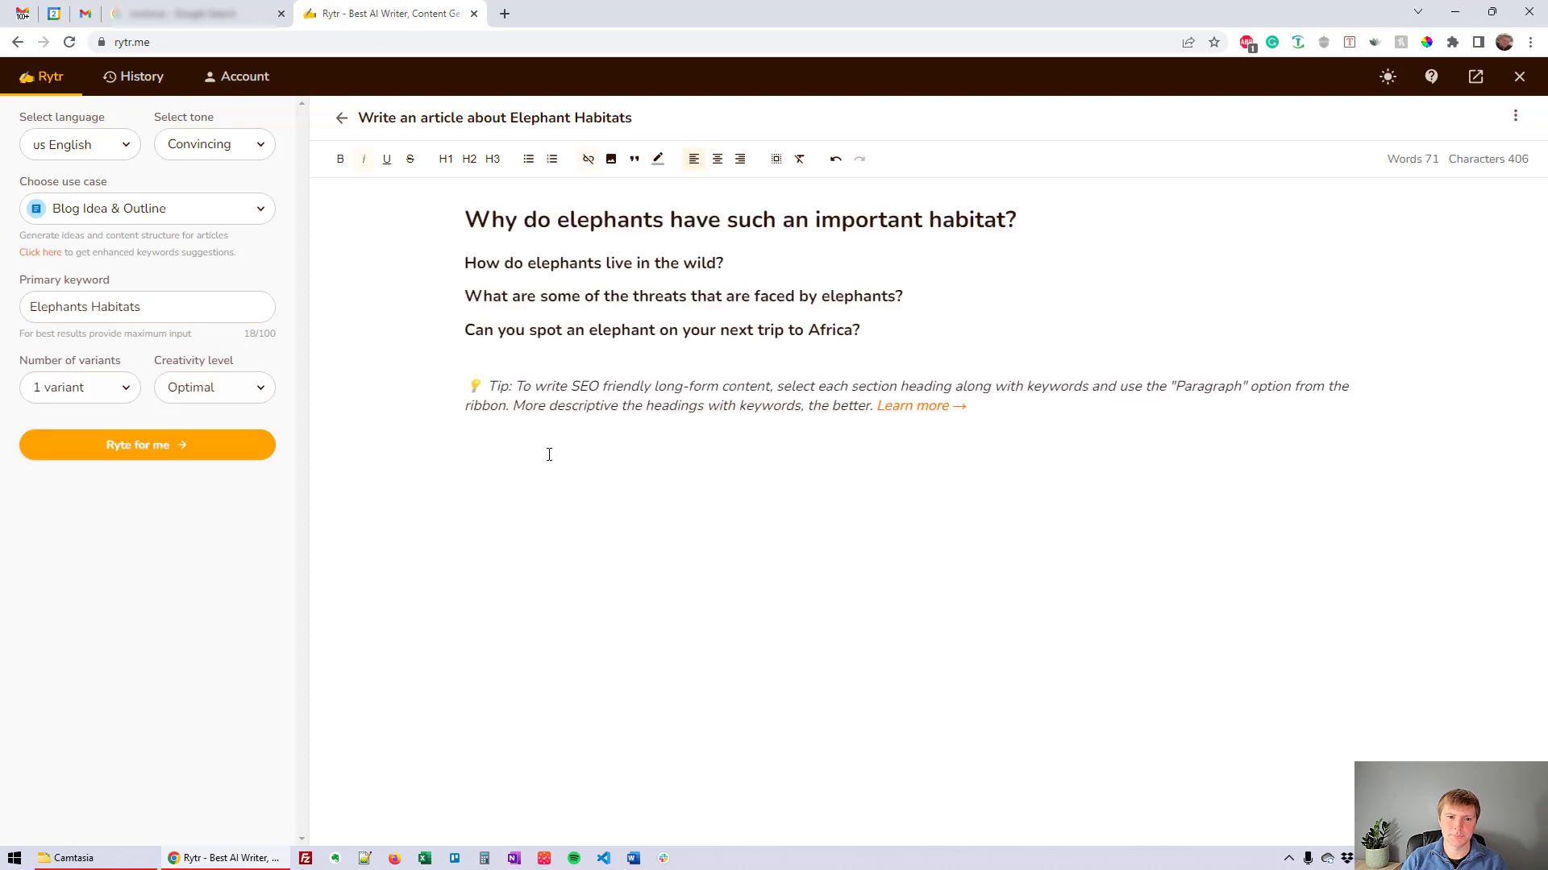
{"action": "left_click", "coordinate": [208, 449]}
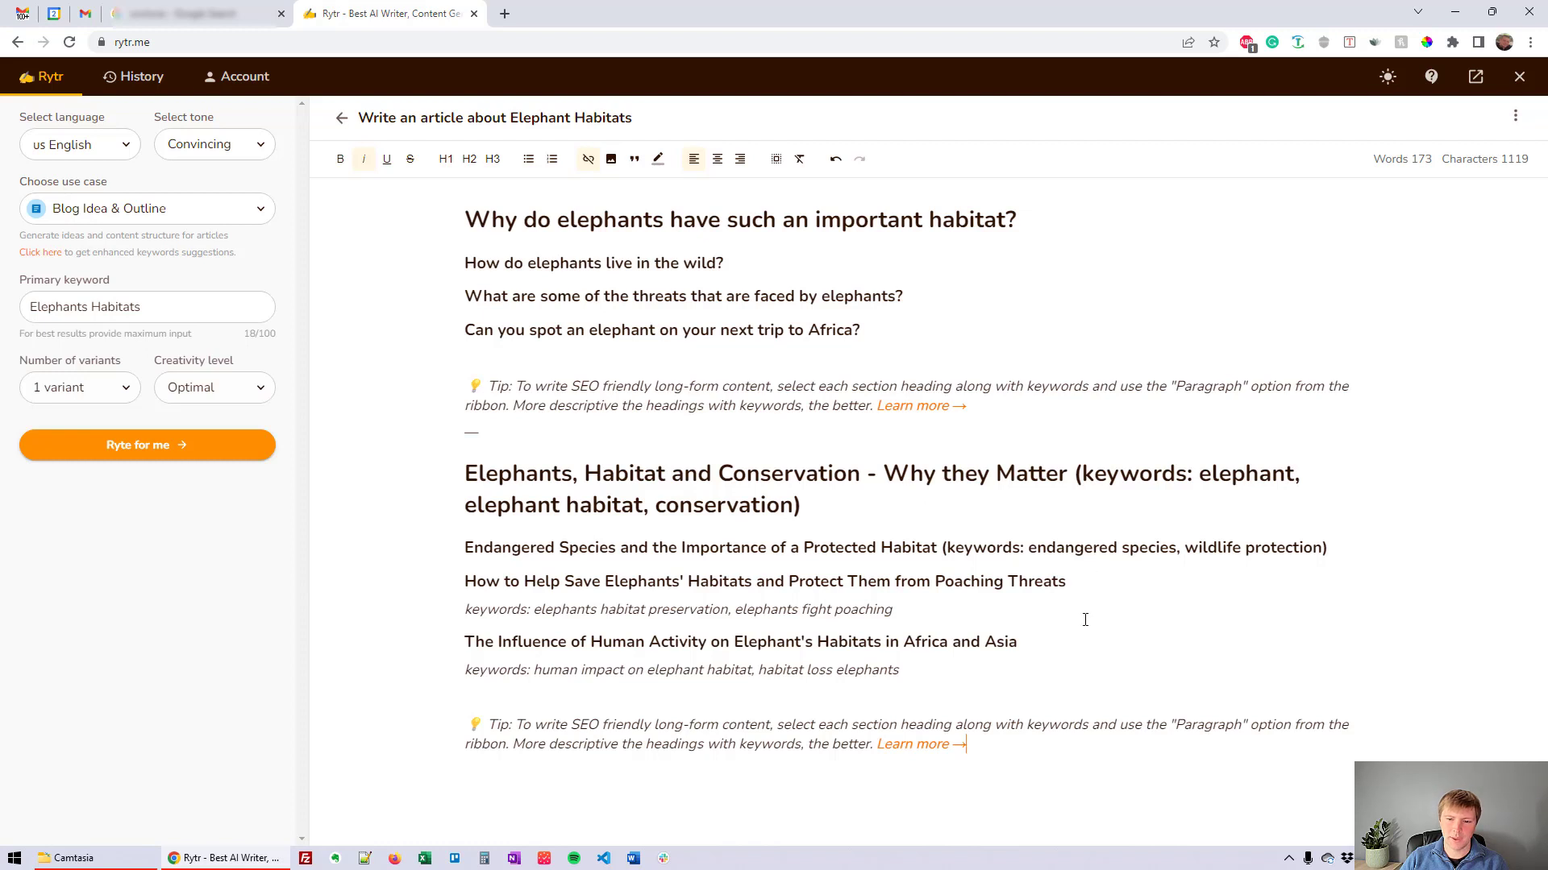
{"action": "left_click_drag", "start_coordinate": [1028, 641], "coordinate": [493, 610]}
{"action": "left_click", "coordinate": [993, 665]}
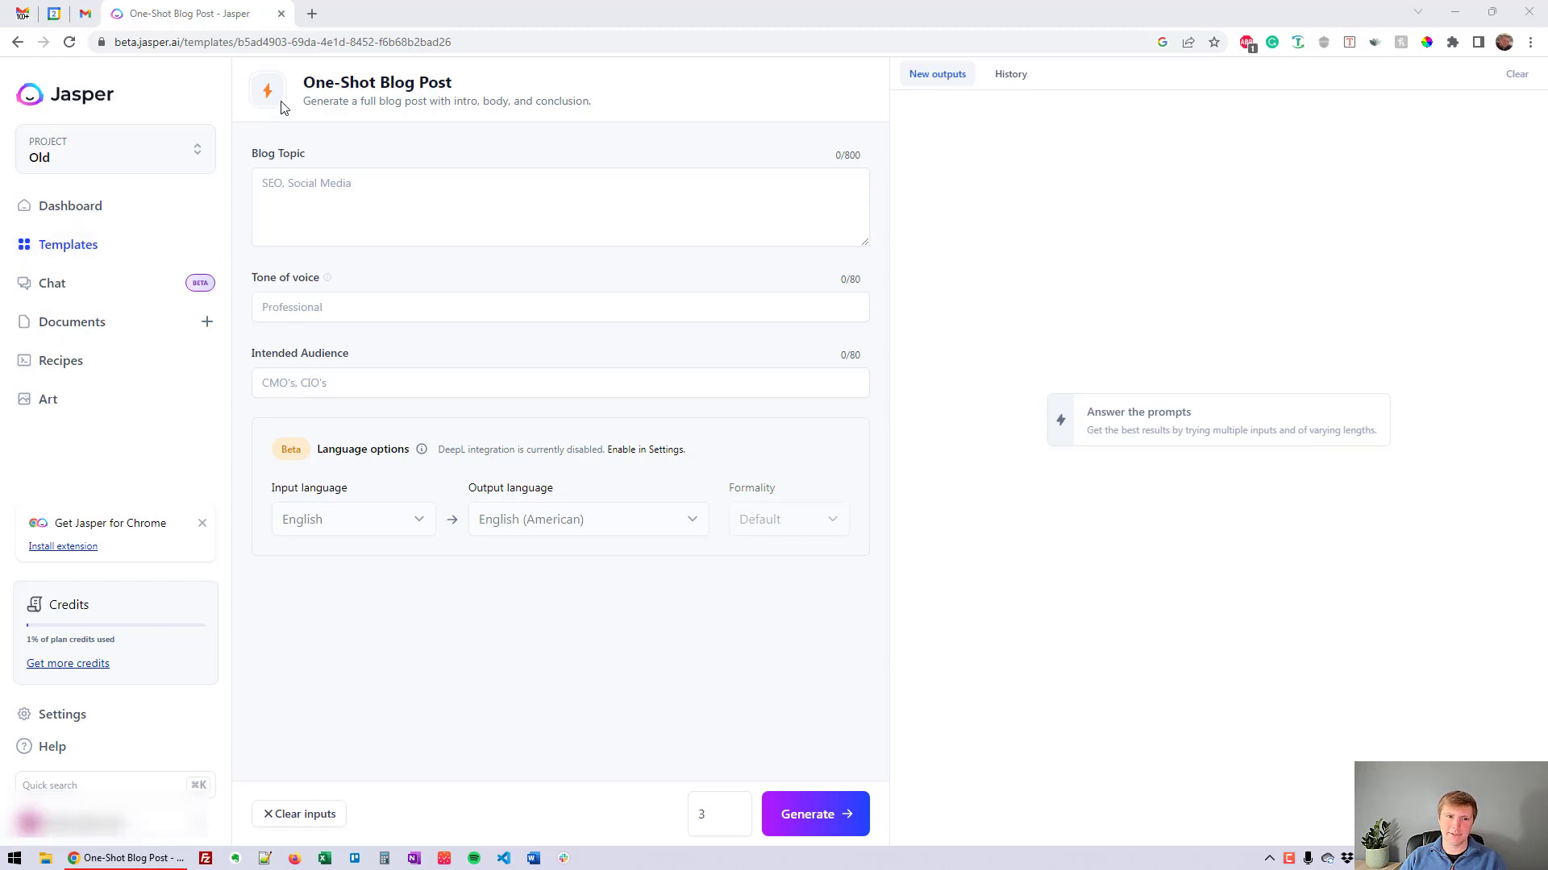
In Jasper's One-Shot Blog Post template, enter "elephant habitats" as the blog topic.
{"action": "left_click", "coordinate": [312, 82]}
{"action": "left_click_drag", "start_coordinate": [311, 82], "coordinate": [476, 90]}
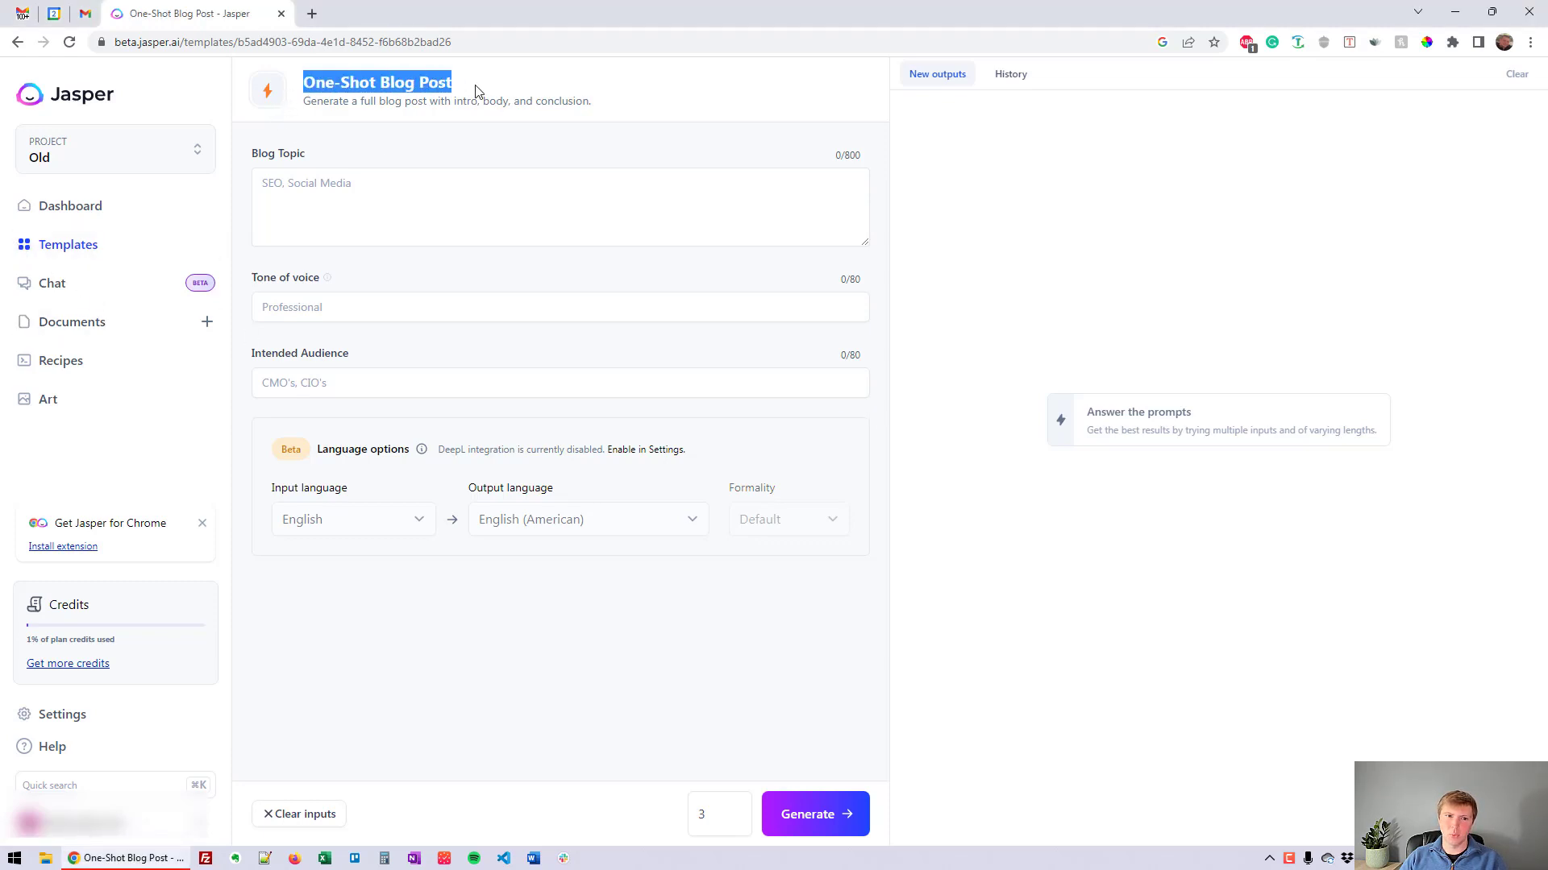
{"action": "left_click", "coordinate": [554, 208]}
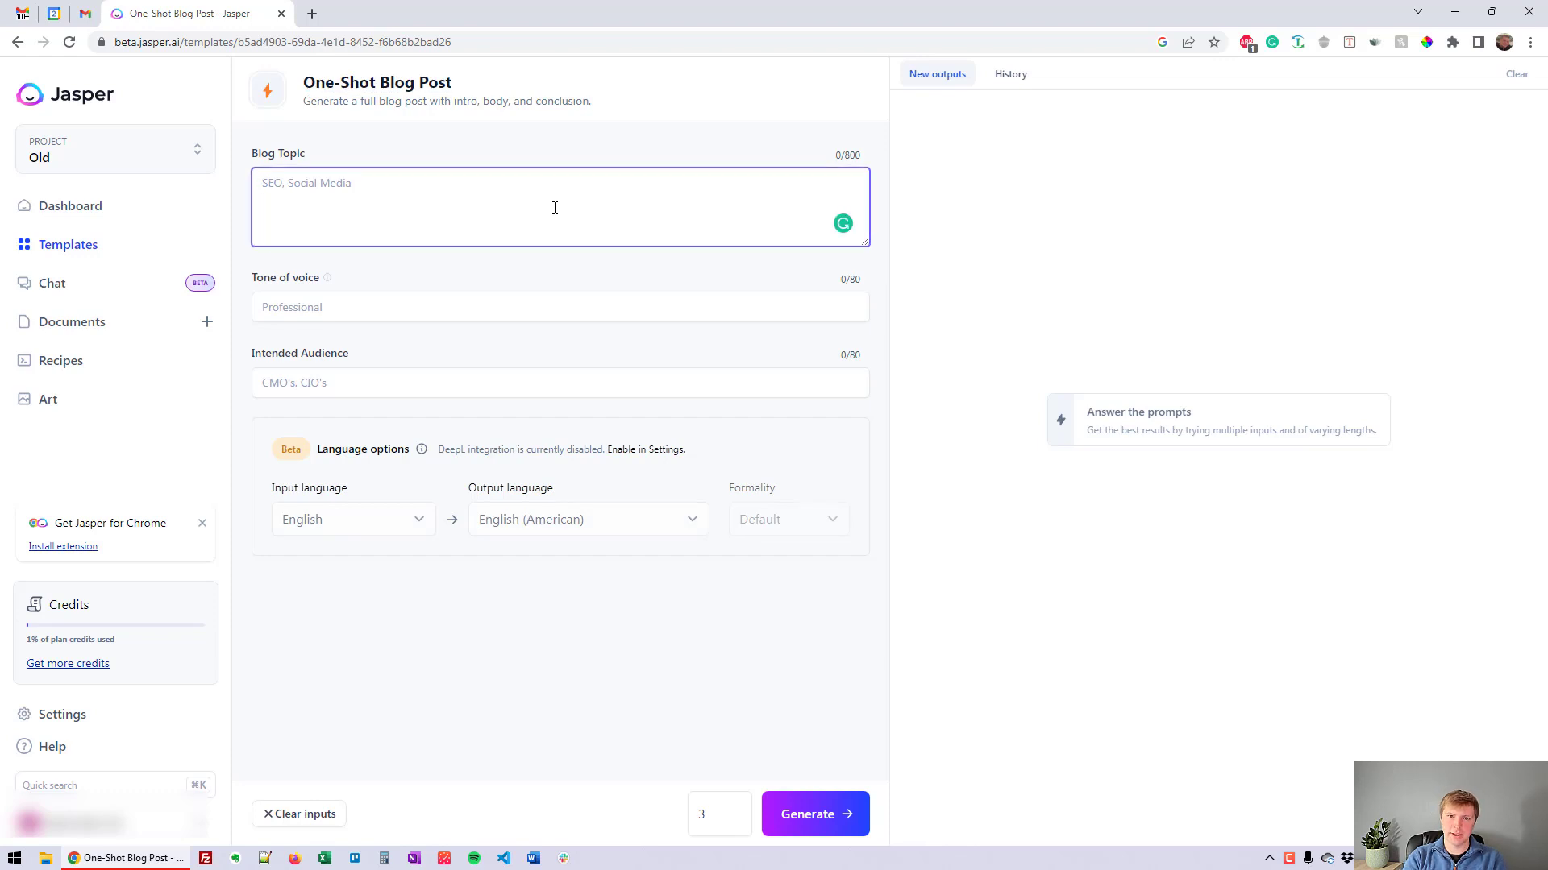
{"action": "type", "text": "e"}
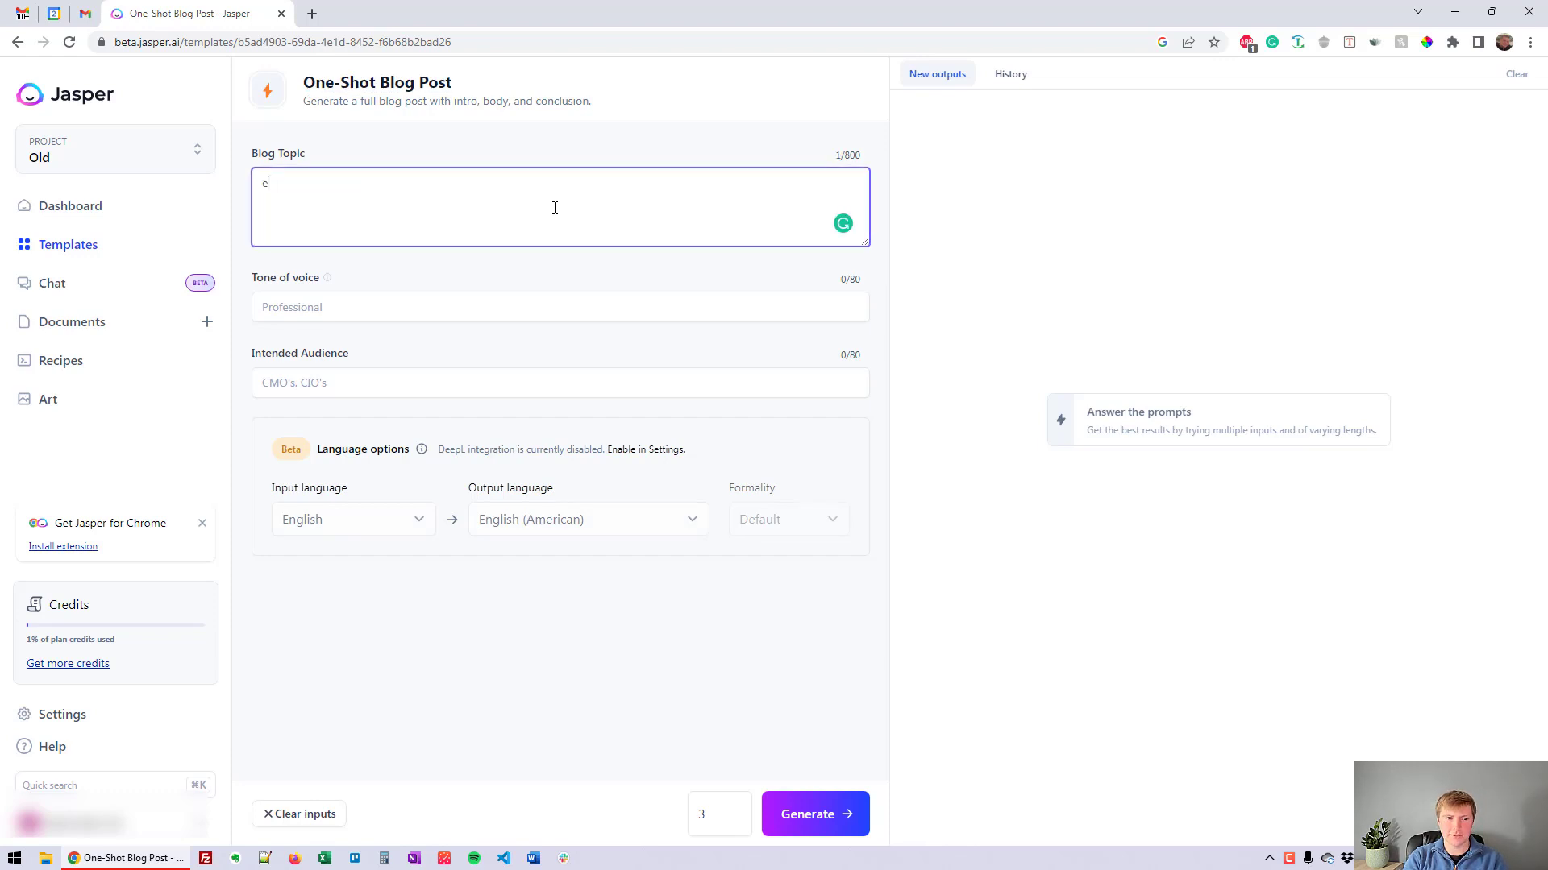
{"action": "type", "text": "lephant habitats"}
{"action": "key", "text": "ctrl+a"}
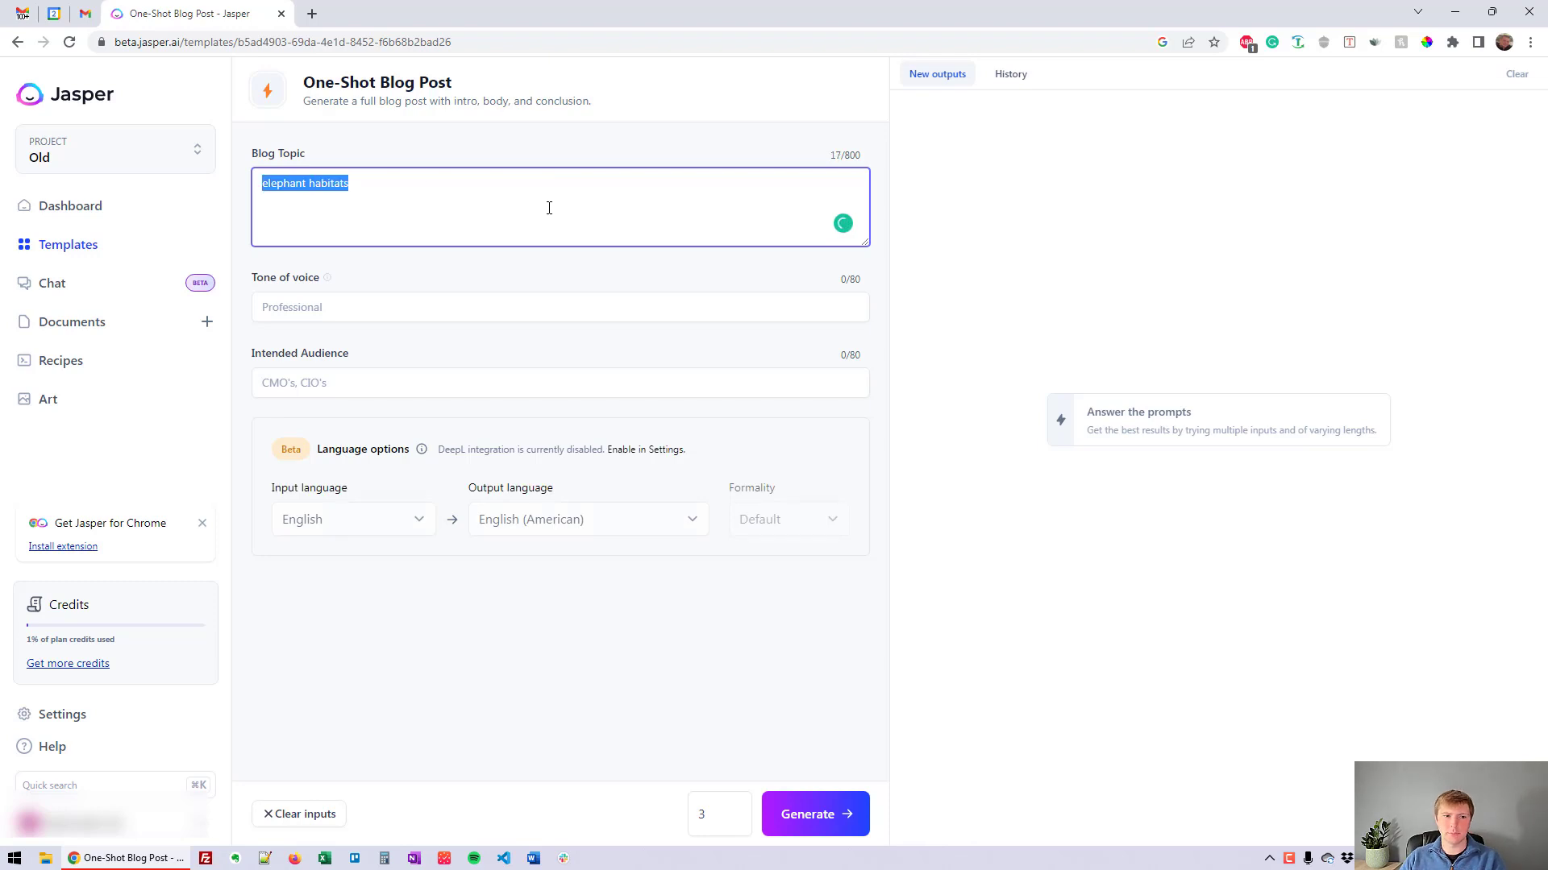
Generate the blog posts with a "serious" tone of voice and "average people" as the intended audience.
{"action": "left_click", "coordinate": [324, 313]}
{"action": "left_click", "coordinate": [357, 348]}
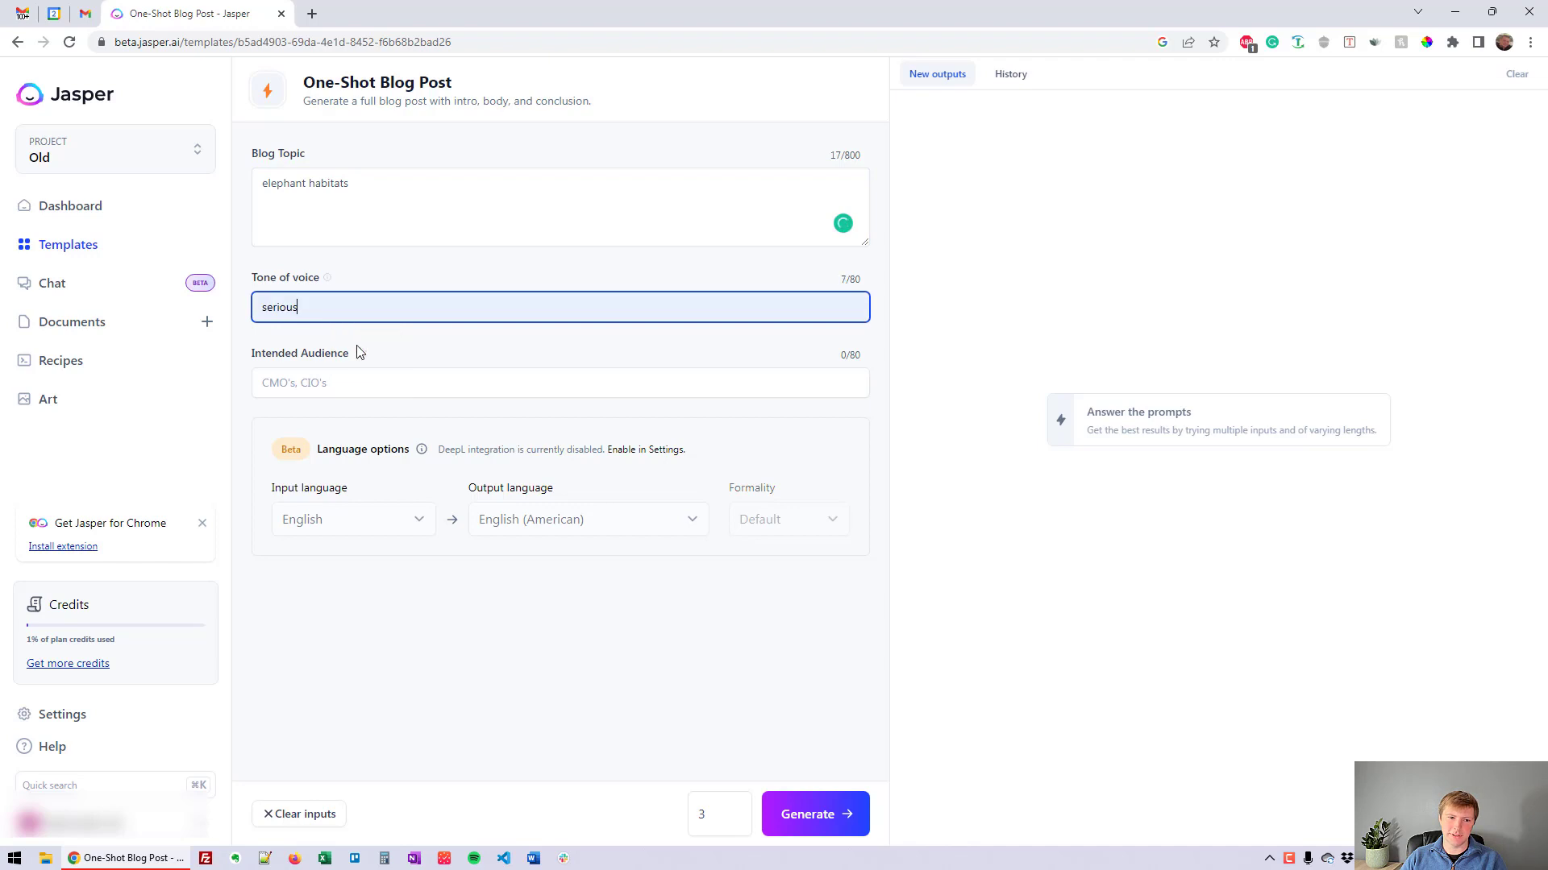
{"action": "left_click", "coordinate": [365, 388]}
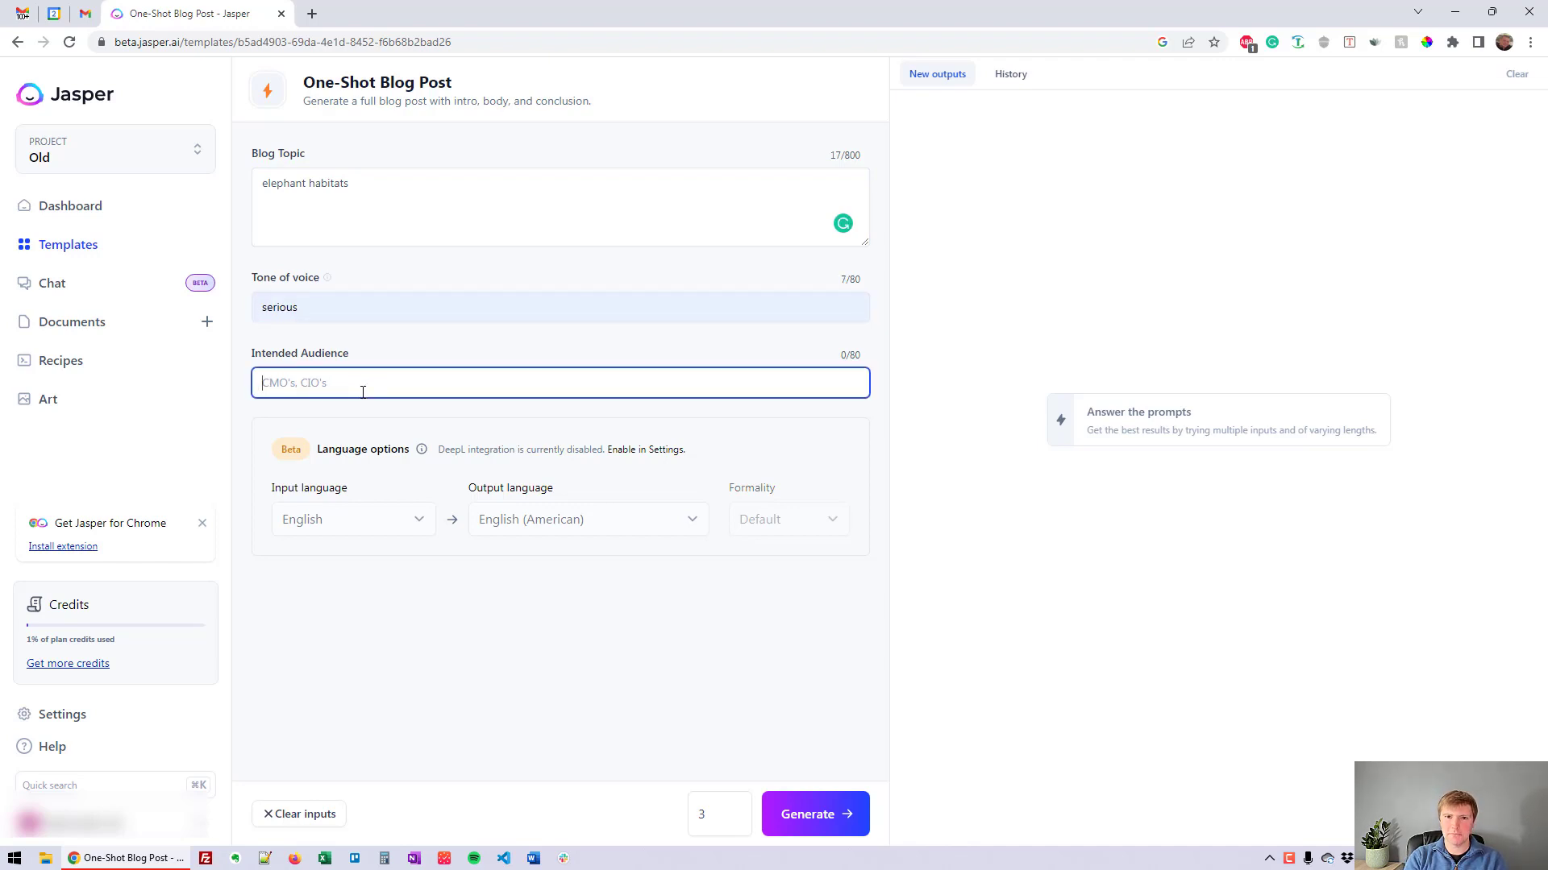
{"action": "type", "text": "avera"}
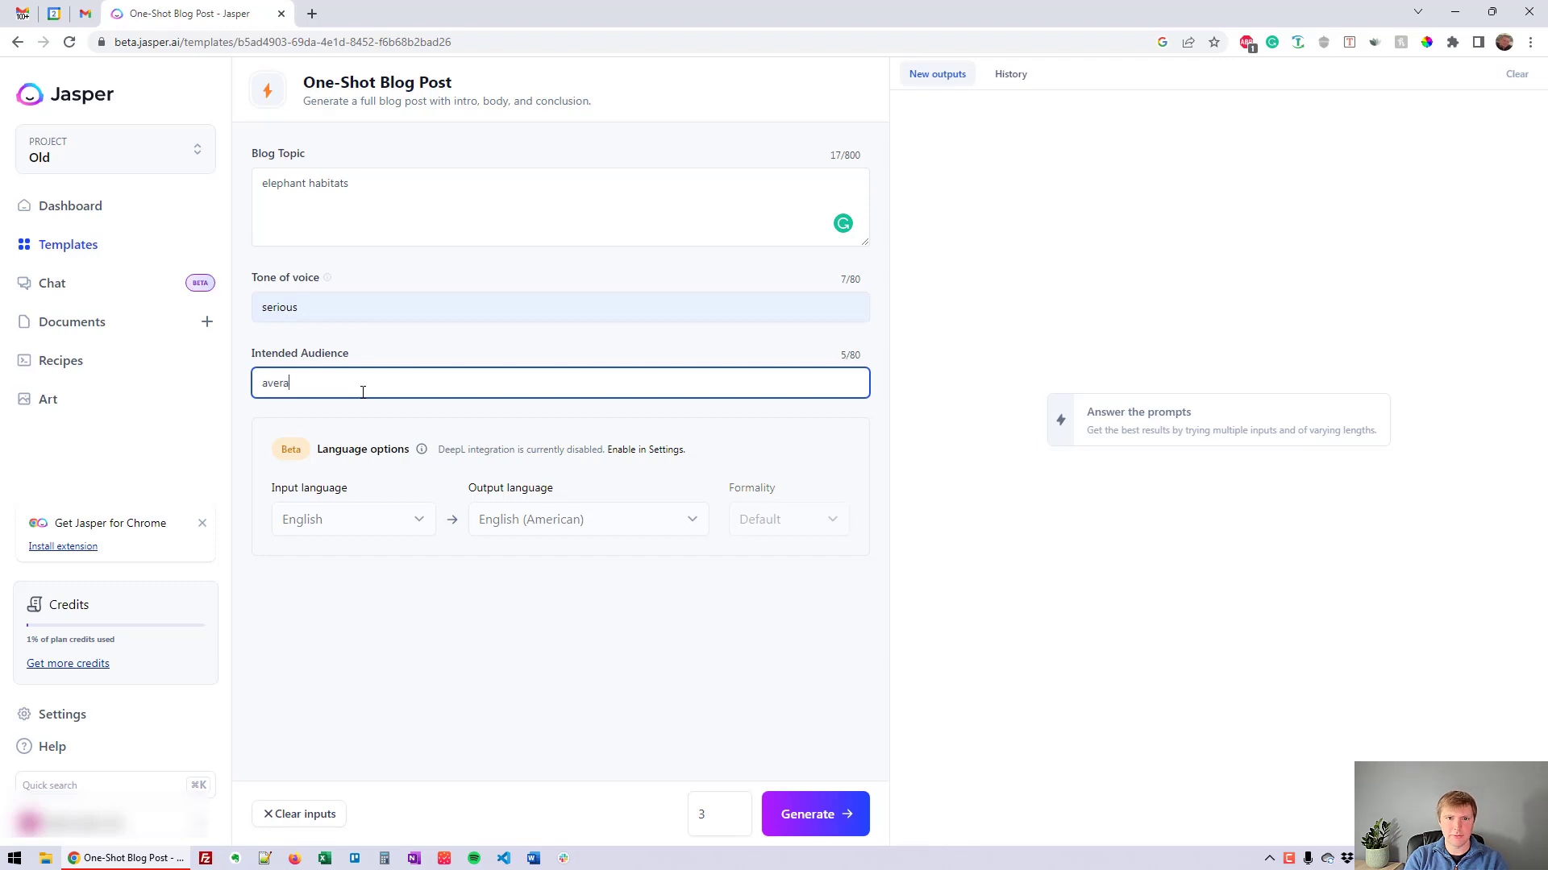
{"action": "type", "text": "ge [peop"}
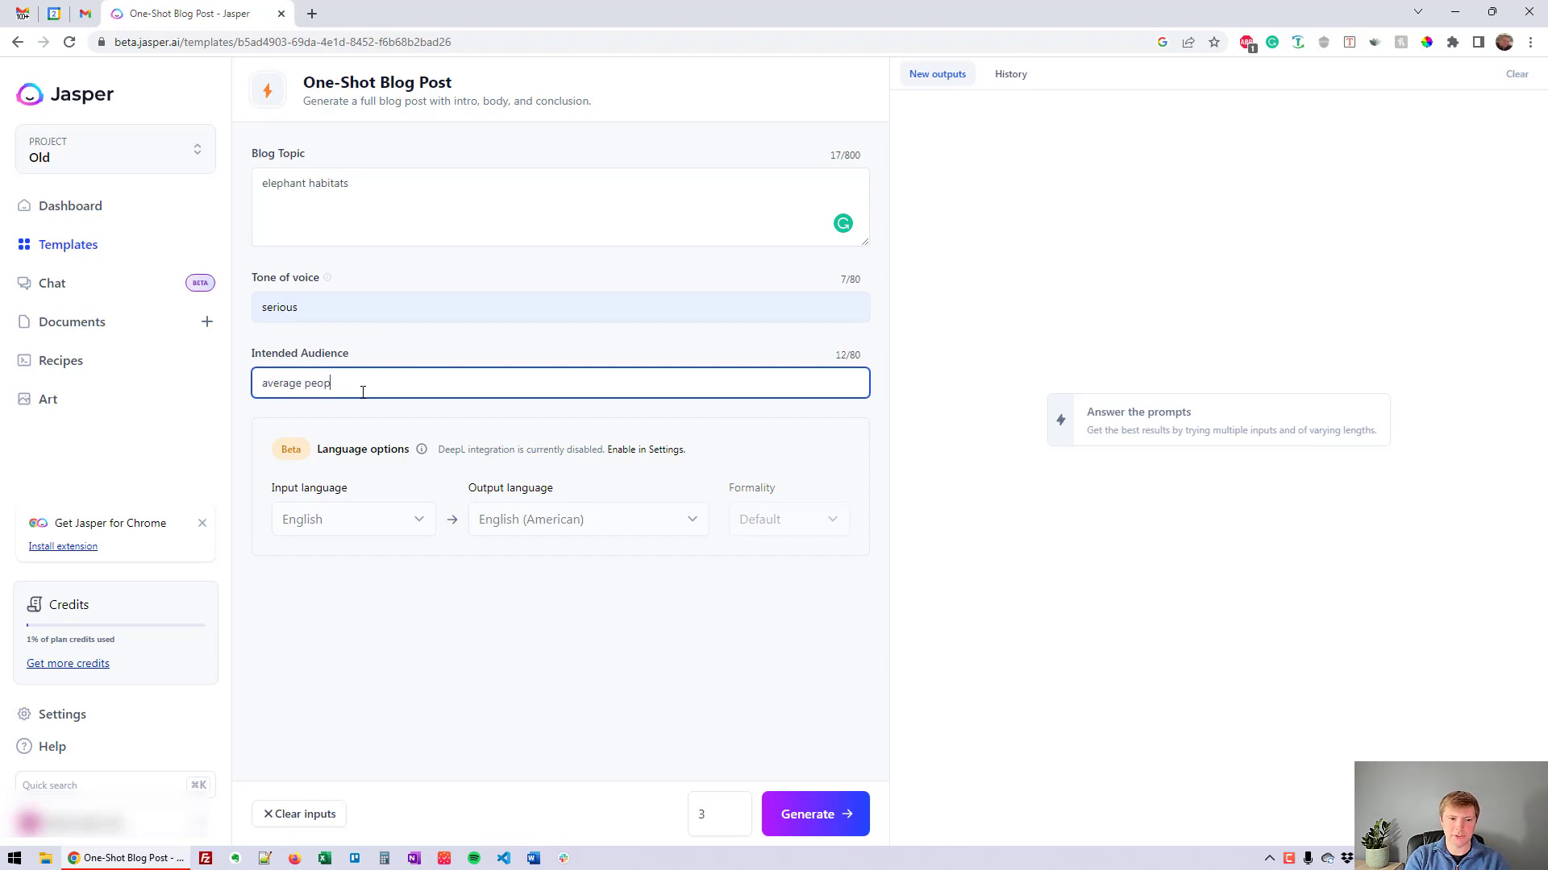
{"action": "type", "text": "le"}
{"action": "left_click", "coordinate": [572, 584]}
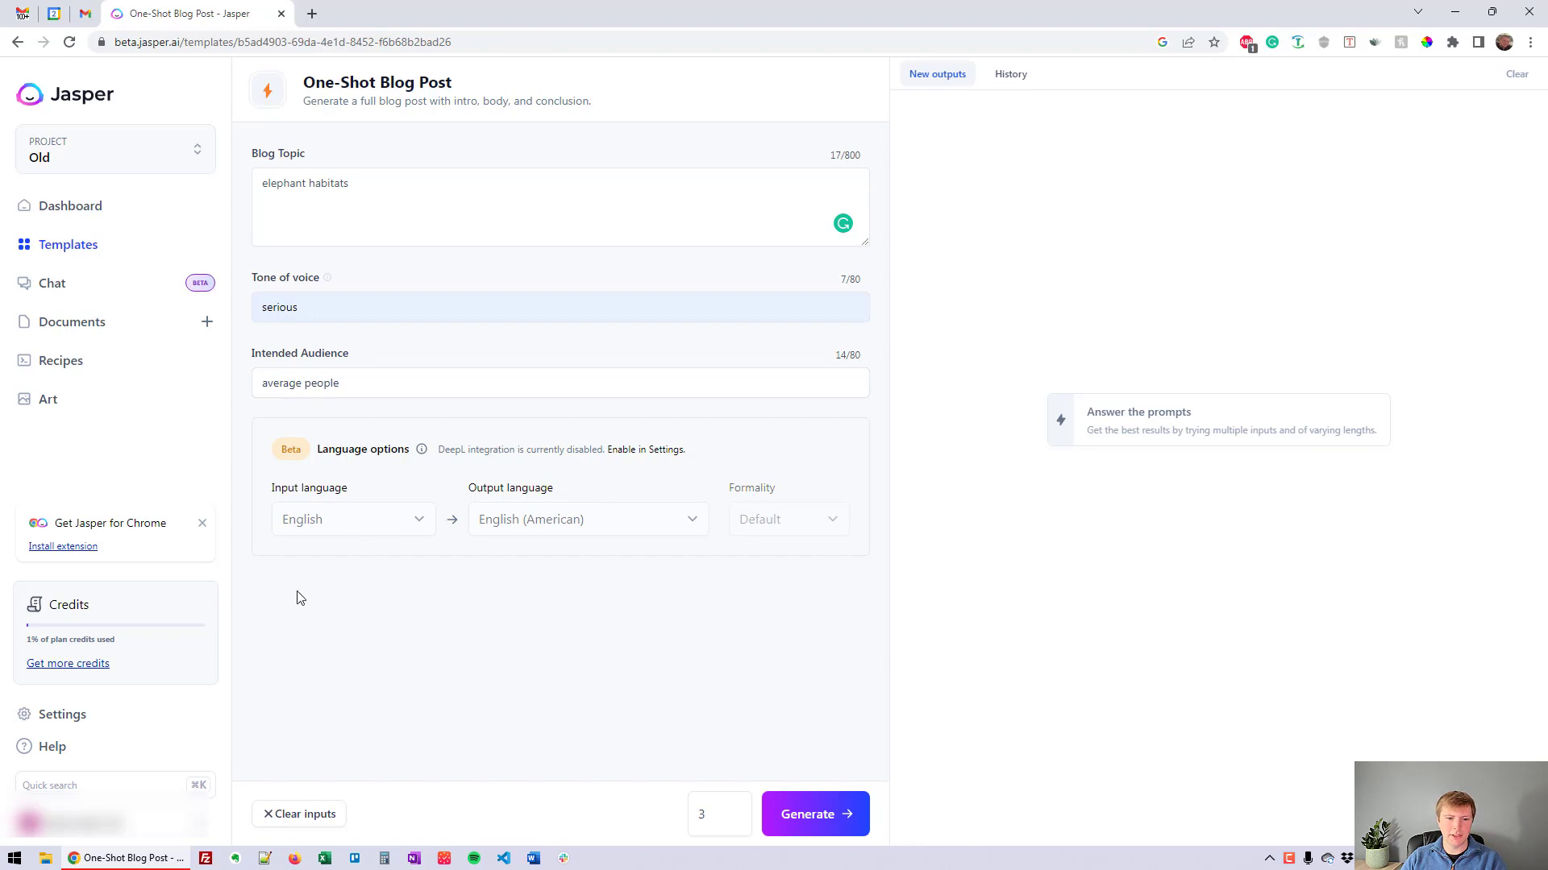
{"action": "left_click", "coordinate": [822, 819]}
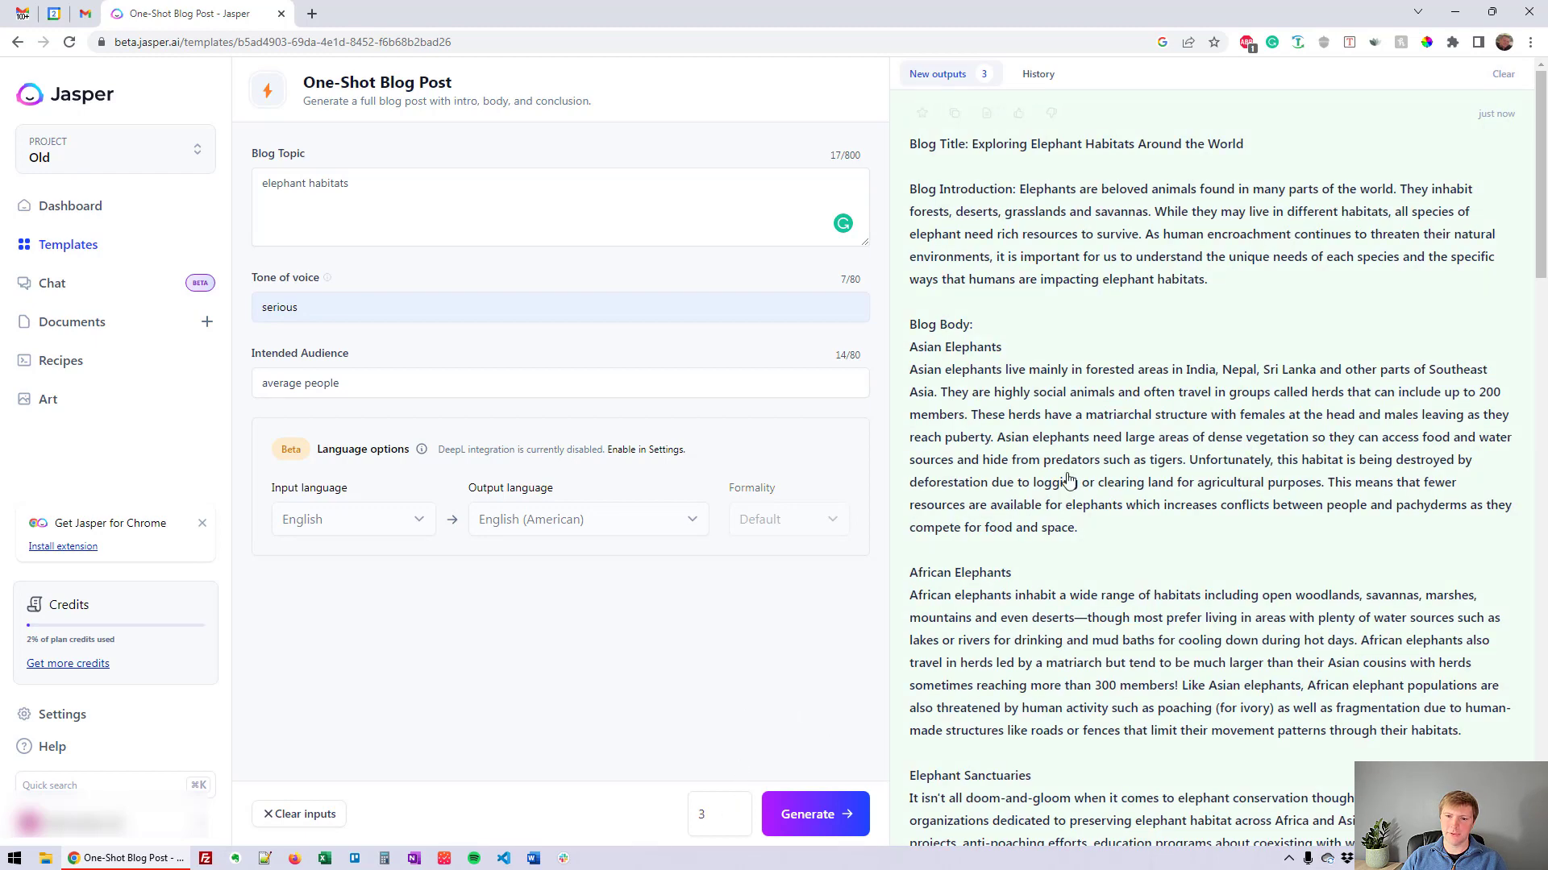
Read the first two generated blog posts, checking their introductions, Asian and African elephant passages, and conclusions.
{"action": "scroll", "coordinate": [1045, 197], "scroll_direction": "down", "scroll_amount": 1}
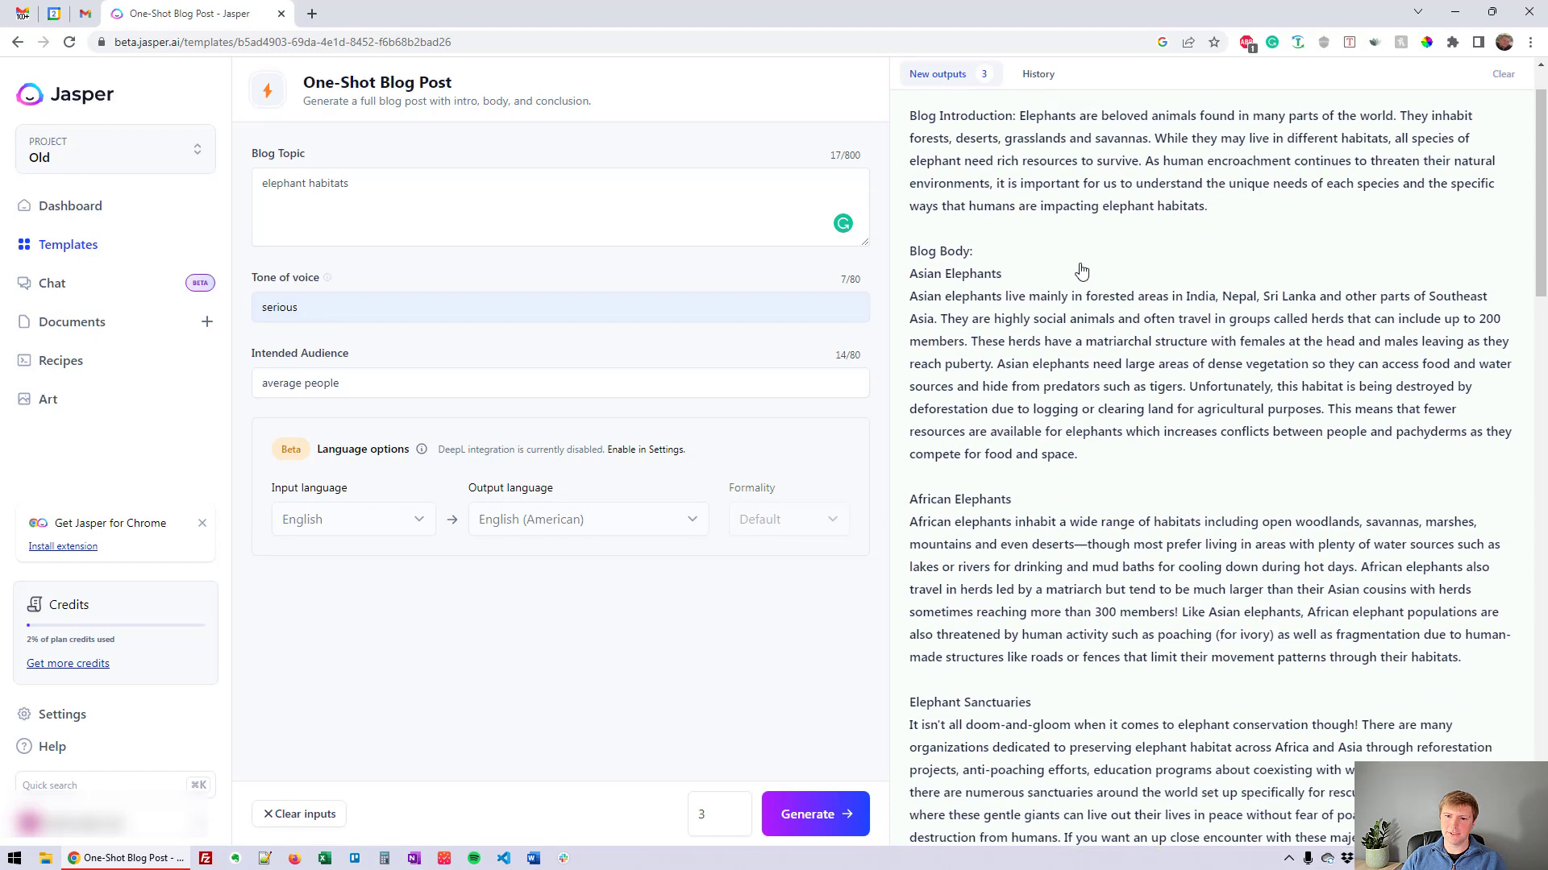
{"action": "scroll", "coordinate": [1079, 258], "scroll_direction": "up", "scroll_amount": 1}
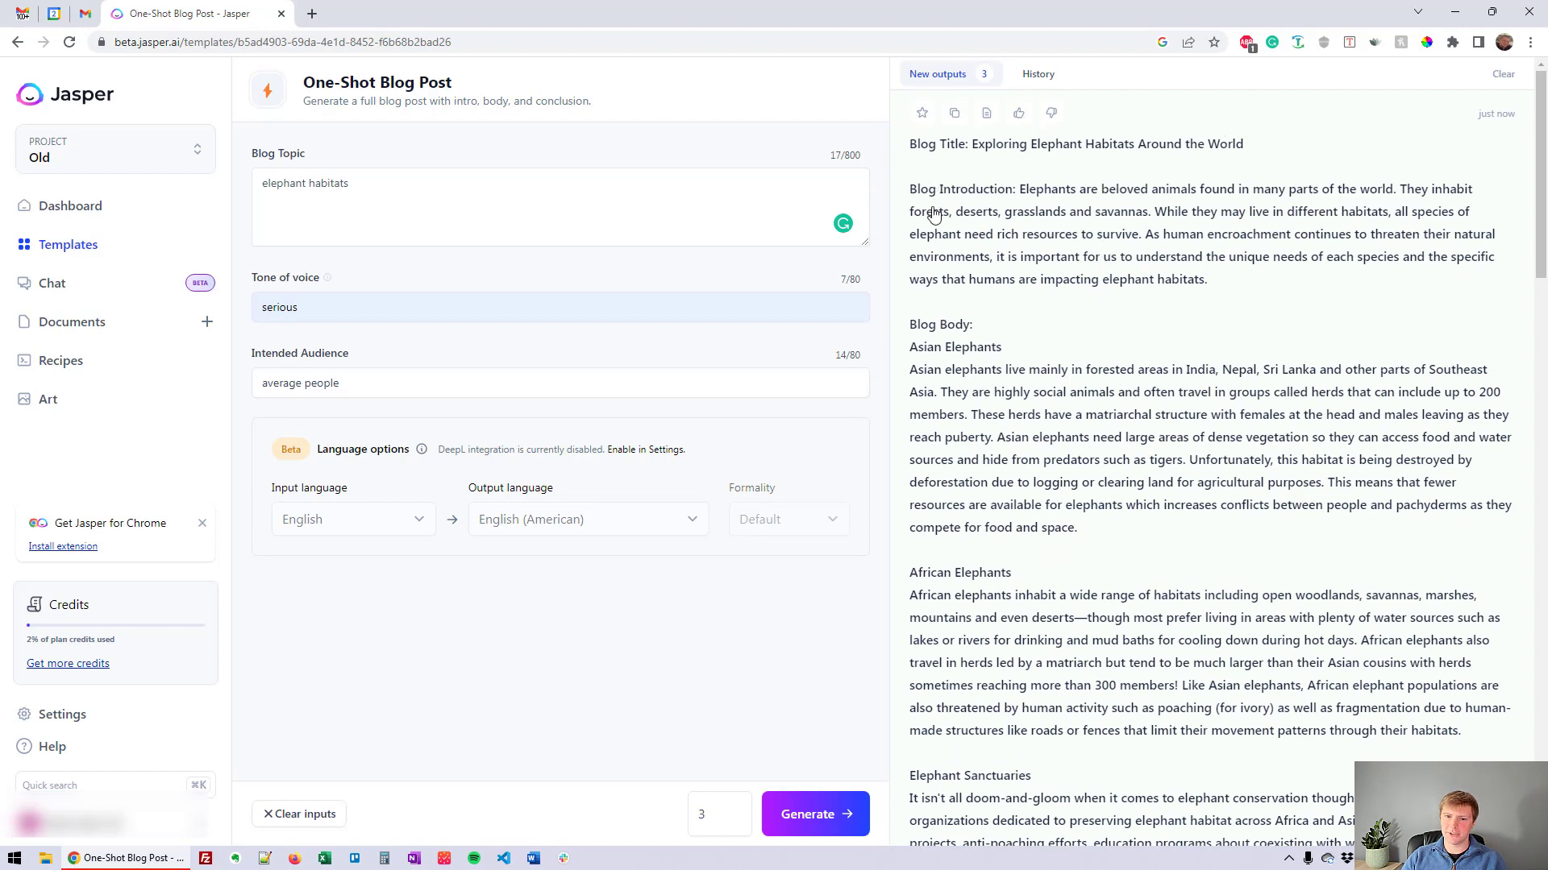
{"action": "scroll", "coordinate": [963, 500], "scroll_direction": "down", "scroll_amount": 2}
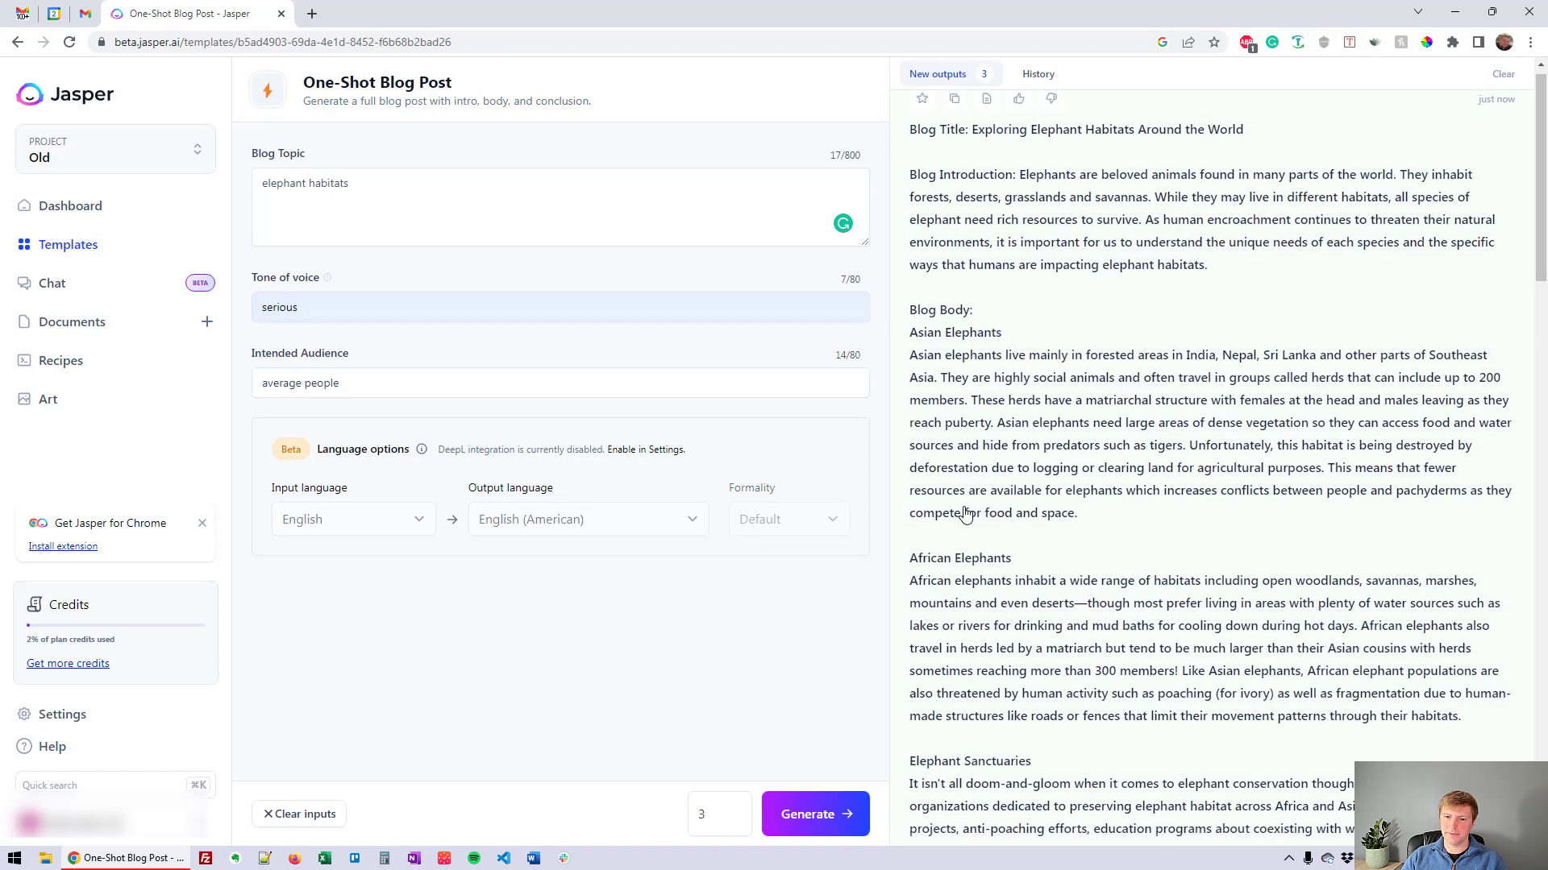
{"action": "scroll", "coordinate": [999, 597], "scroll_direction": "down", "scroll_amount": 5}
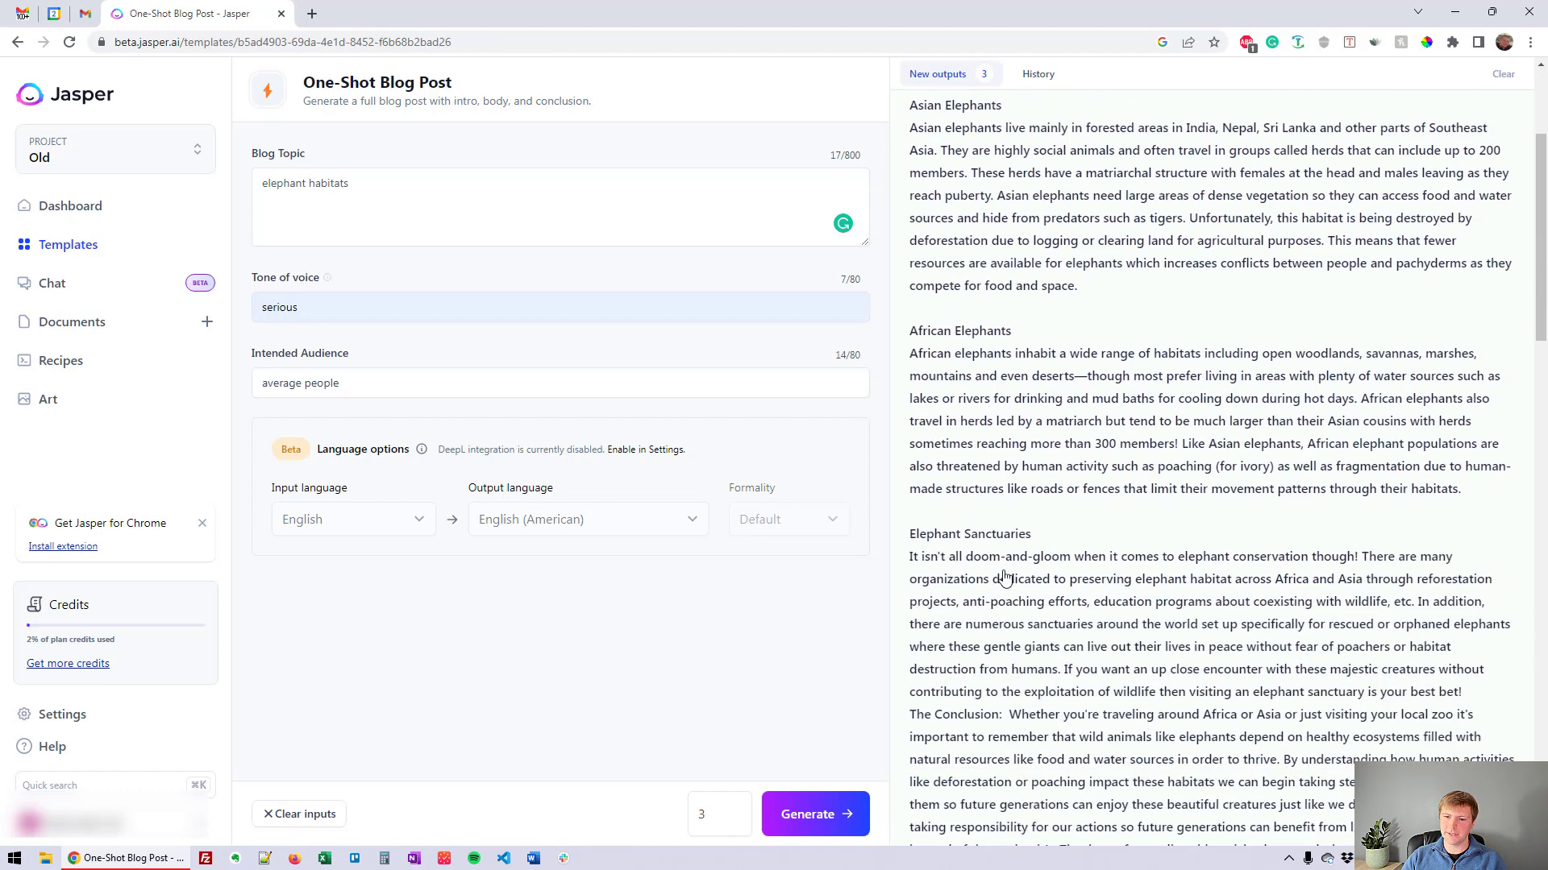
{"action": "scroll", "coordinate": [1004, 576], "scroll_direction": "down", "scroll_amount": 2}
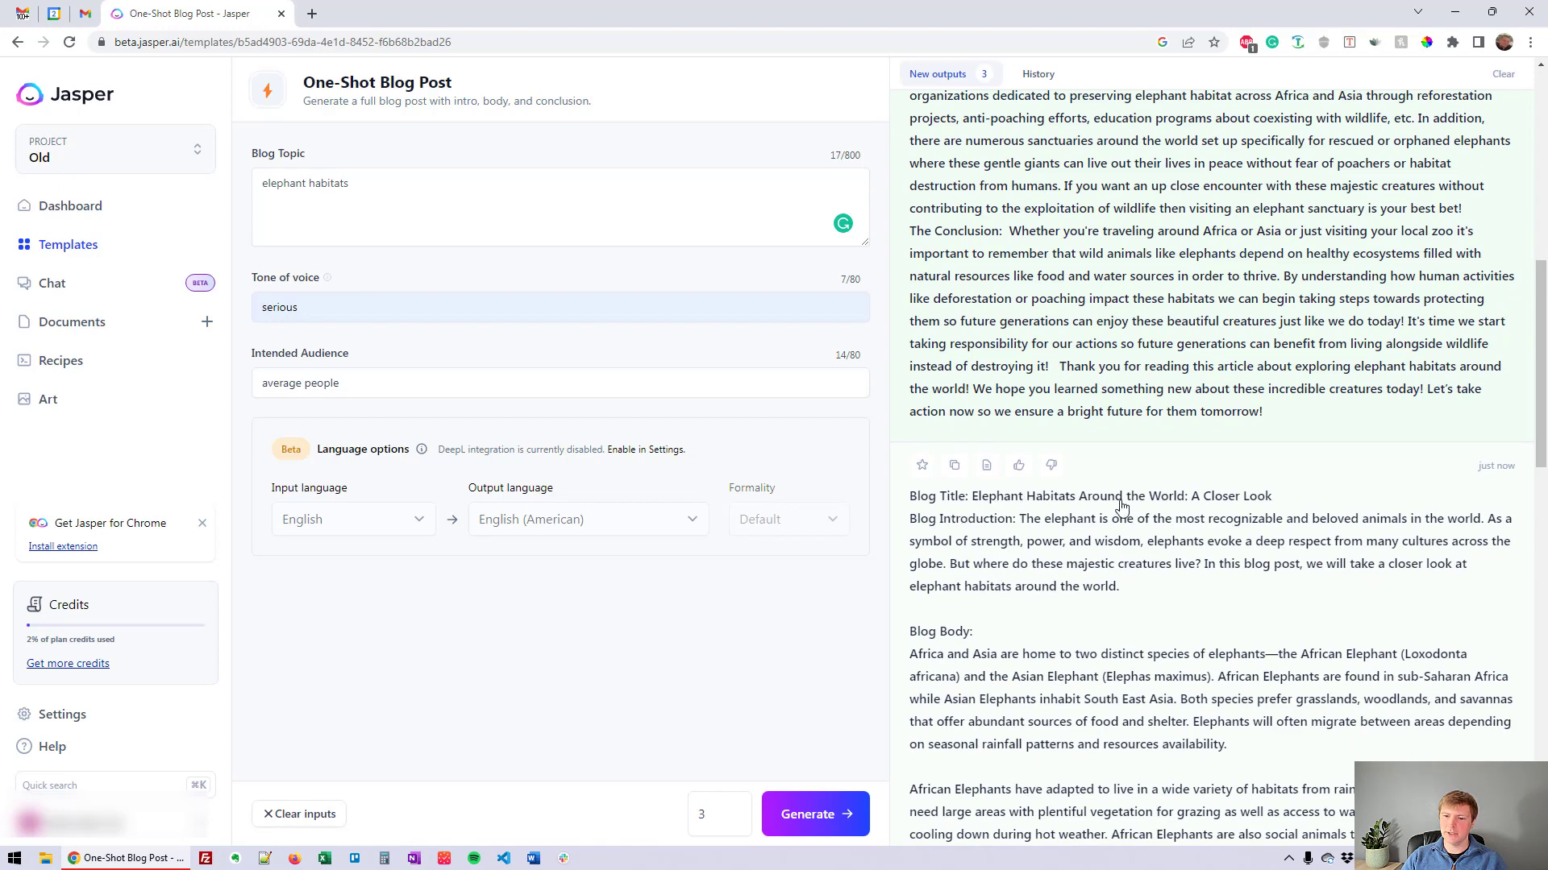
{"action": "scroll", "coordinate": [1128, 548], "scroll_direction": "down", "scroll_amount": 2}
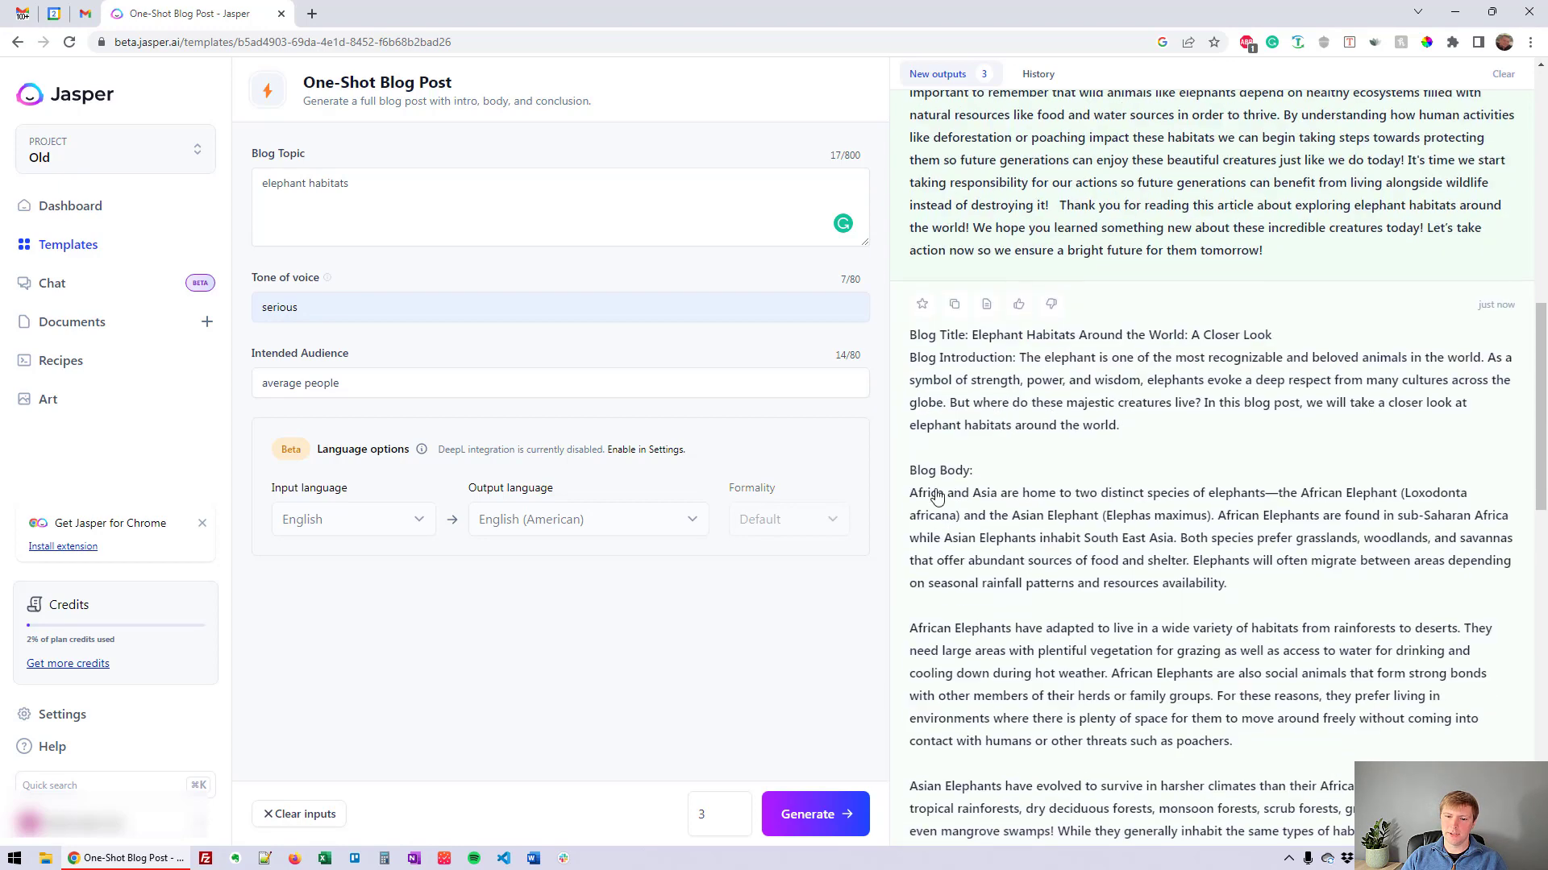
{"action": "scroll", "coordinate": [941, 490], "scroll_direction": "down", "scroll_amount": 3}
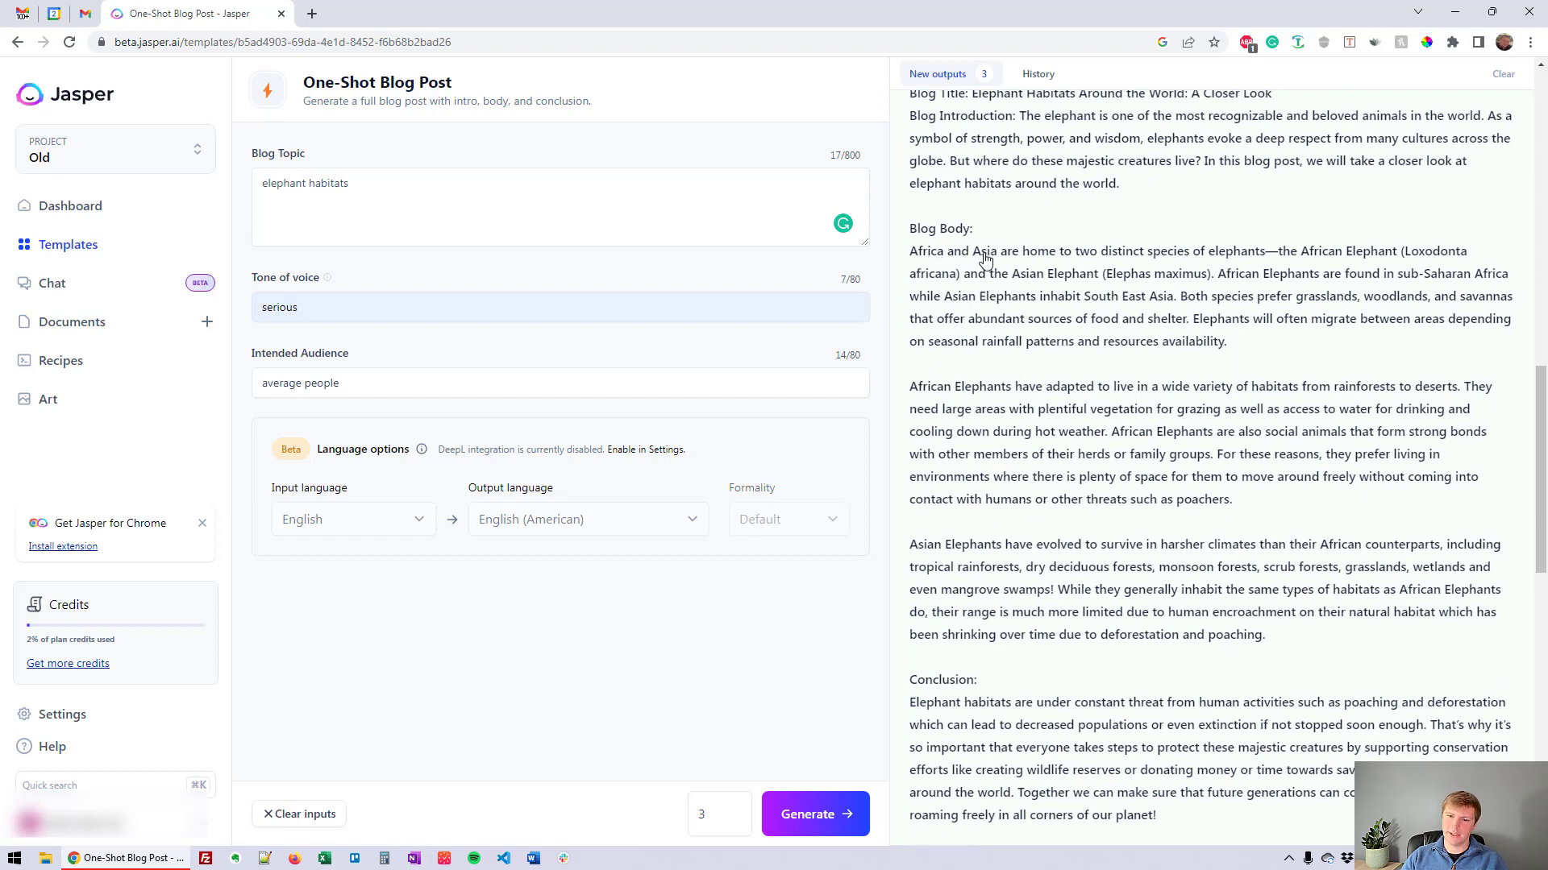
{"action": "scroll", "coordinate": [1036, 433], "scroll_direction": "down", "scroll_amount": 1}
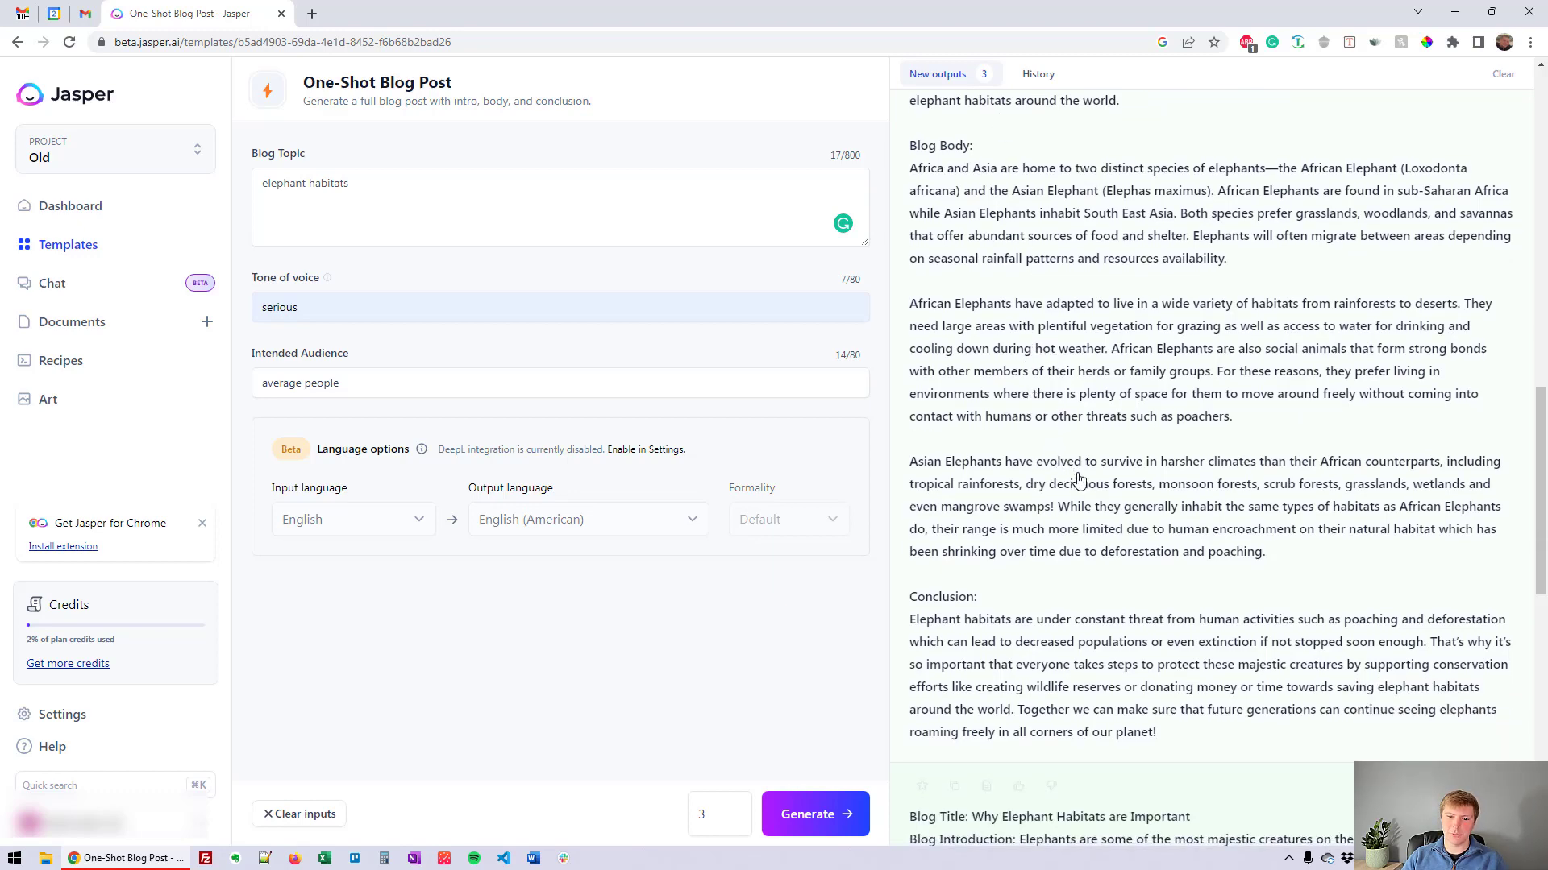
Review the third blog post, "Why Elephant Habitats are Important", section by section and compare it with the second post.
{"action": "scroll", "coordinate": [1081, 487], "scroll_direction": "down", "scroll_amount": 4}
{"action": "scroll", "coordinate": [1080, 490], "scroll_direction": "down", "scroll_amount": 3}
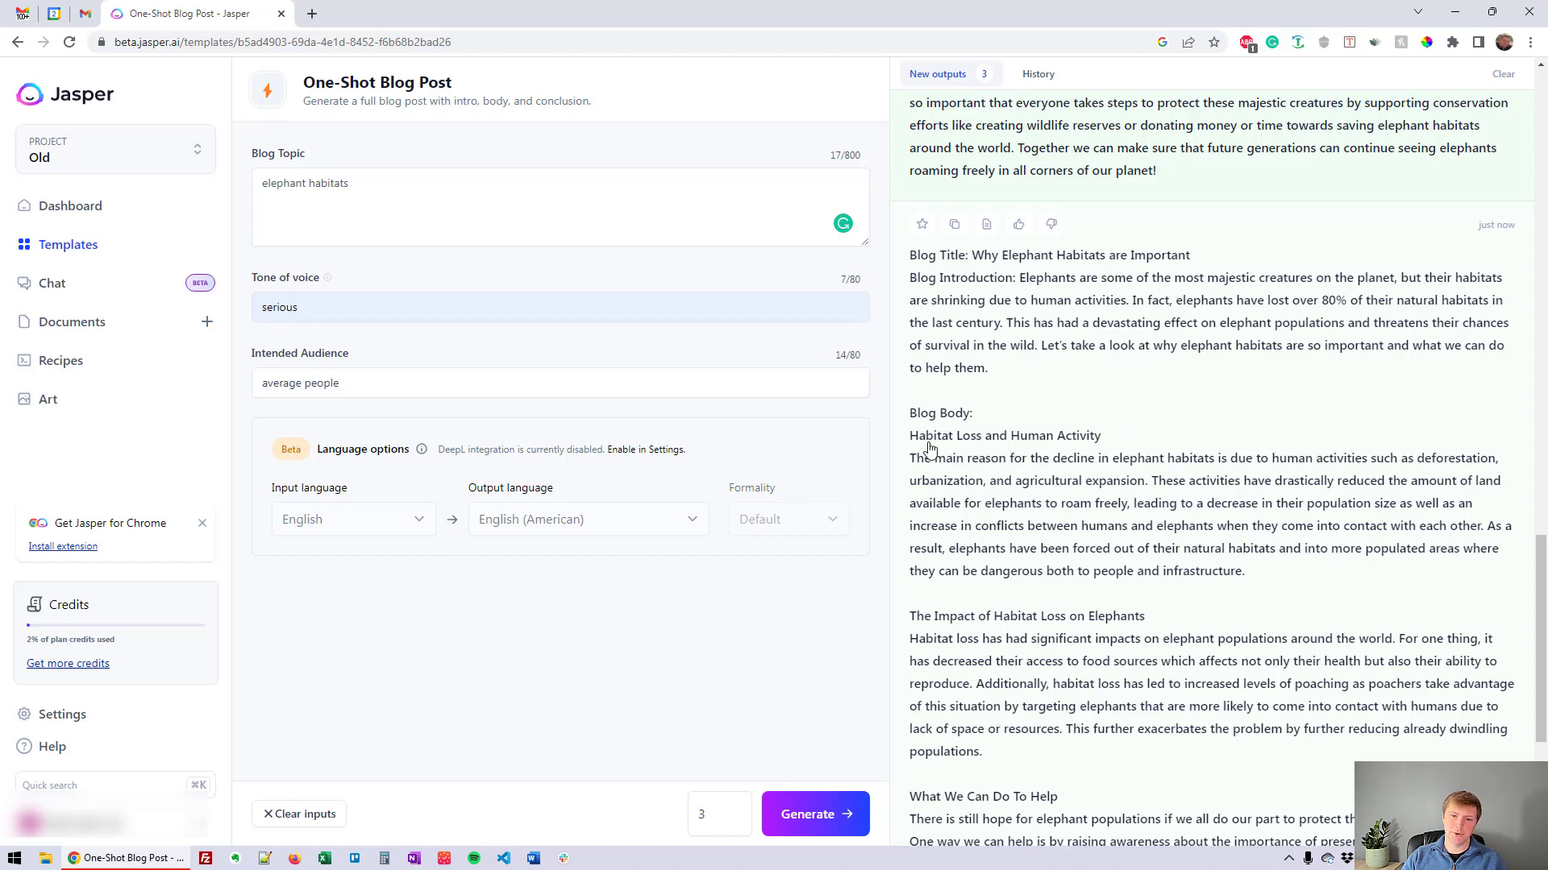
{"action": "scroll", "coordinate": [924, 444], "scroll_direction": "down", "scroll_amount": 2}
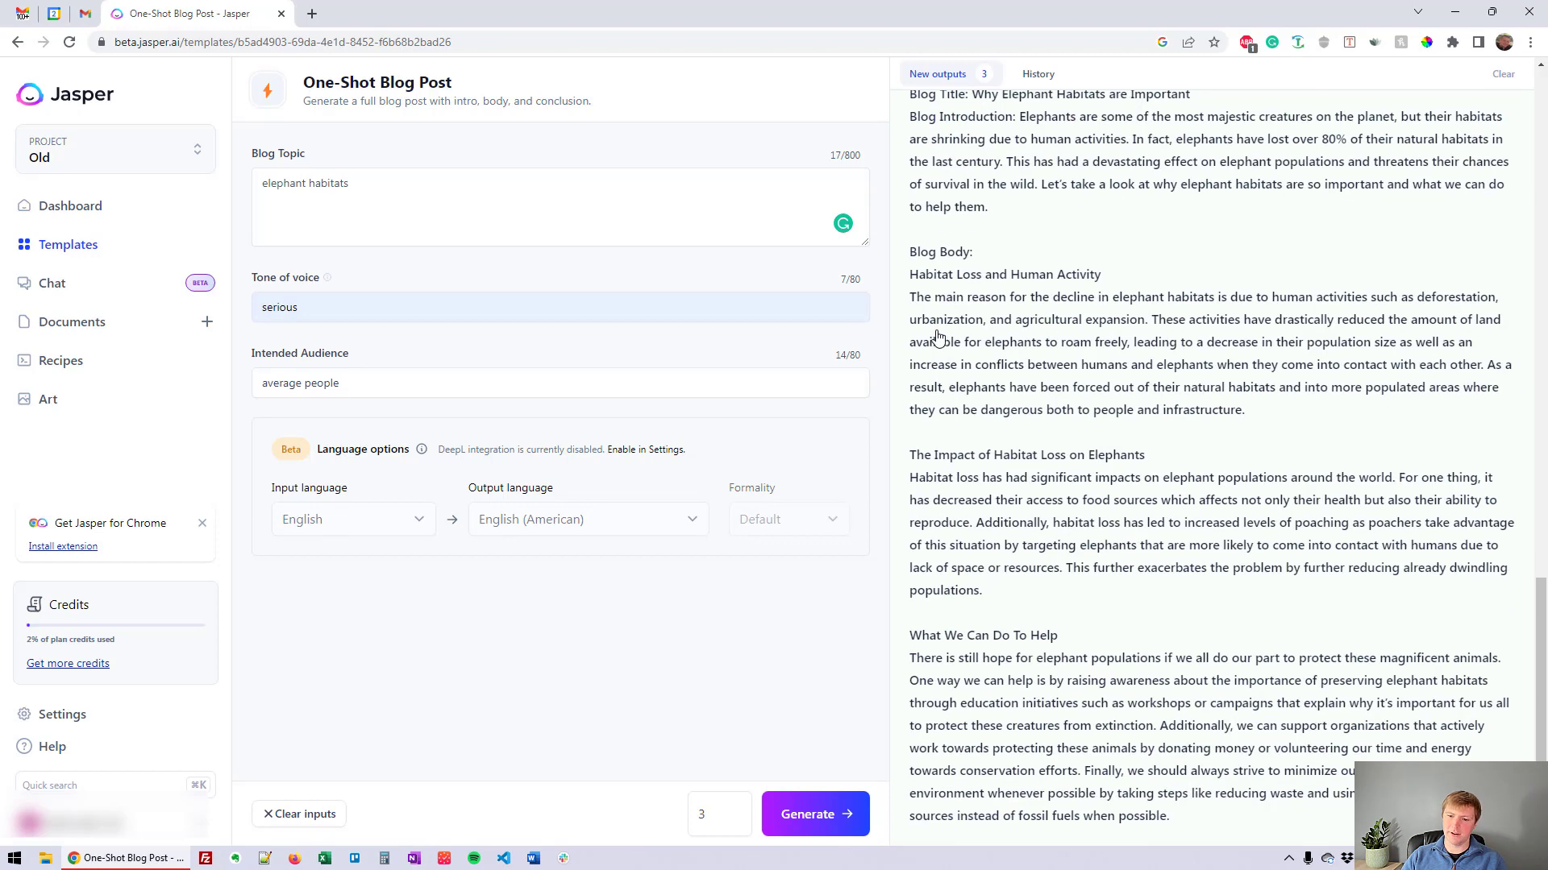
{"action": "scroll", "coordinate": [1076, 564], "scroll_direction": "down", "scroll_amount": 2}
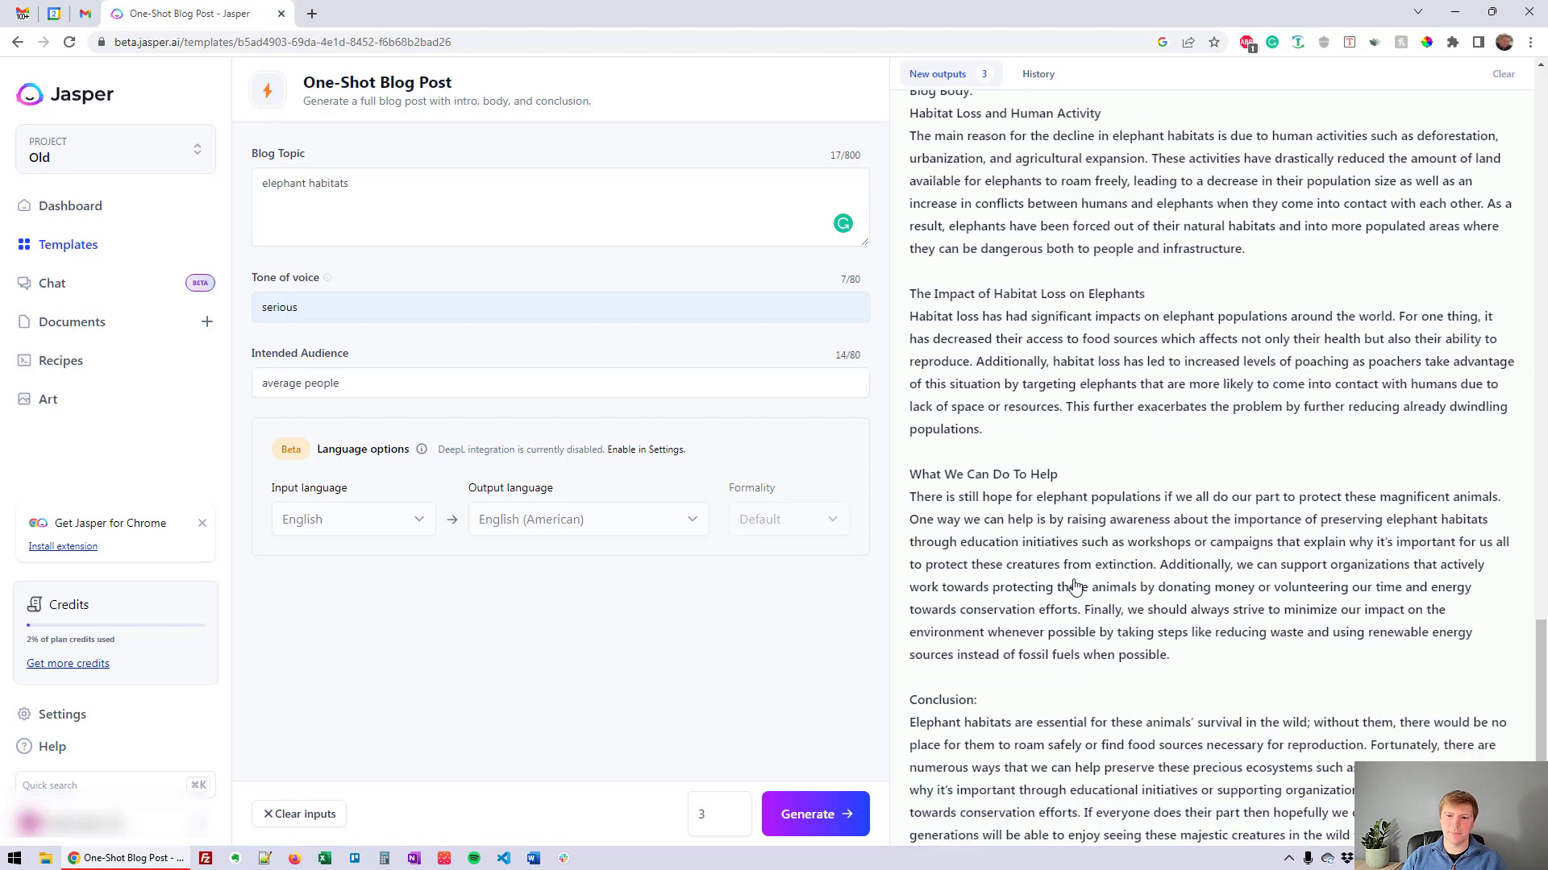
{"action": "scroll", "coordinate": [1076, 584], "scroll_direction": "up", "scroll_amount": 2}
{"action": "scroll", "coordinate": [1080, 591], "scroll_direction": "up", "scroll_amount": 8}
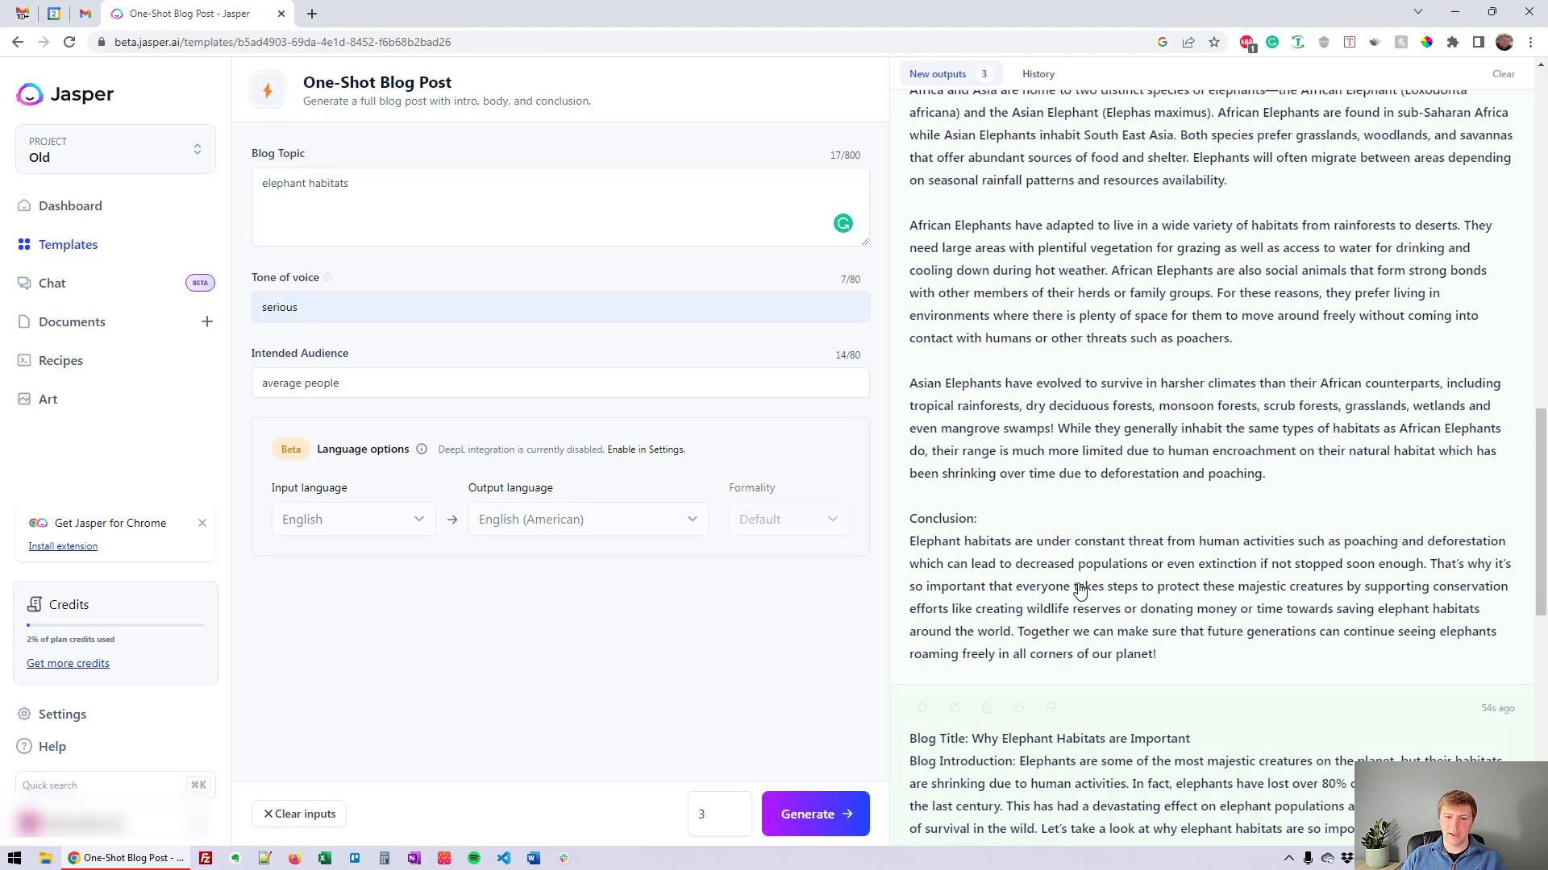
{"action": "scroll", "coordinate": [1080, 591], "scroll_direction": "down", "scroll_amount": 5}
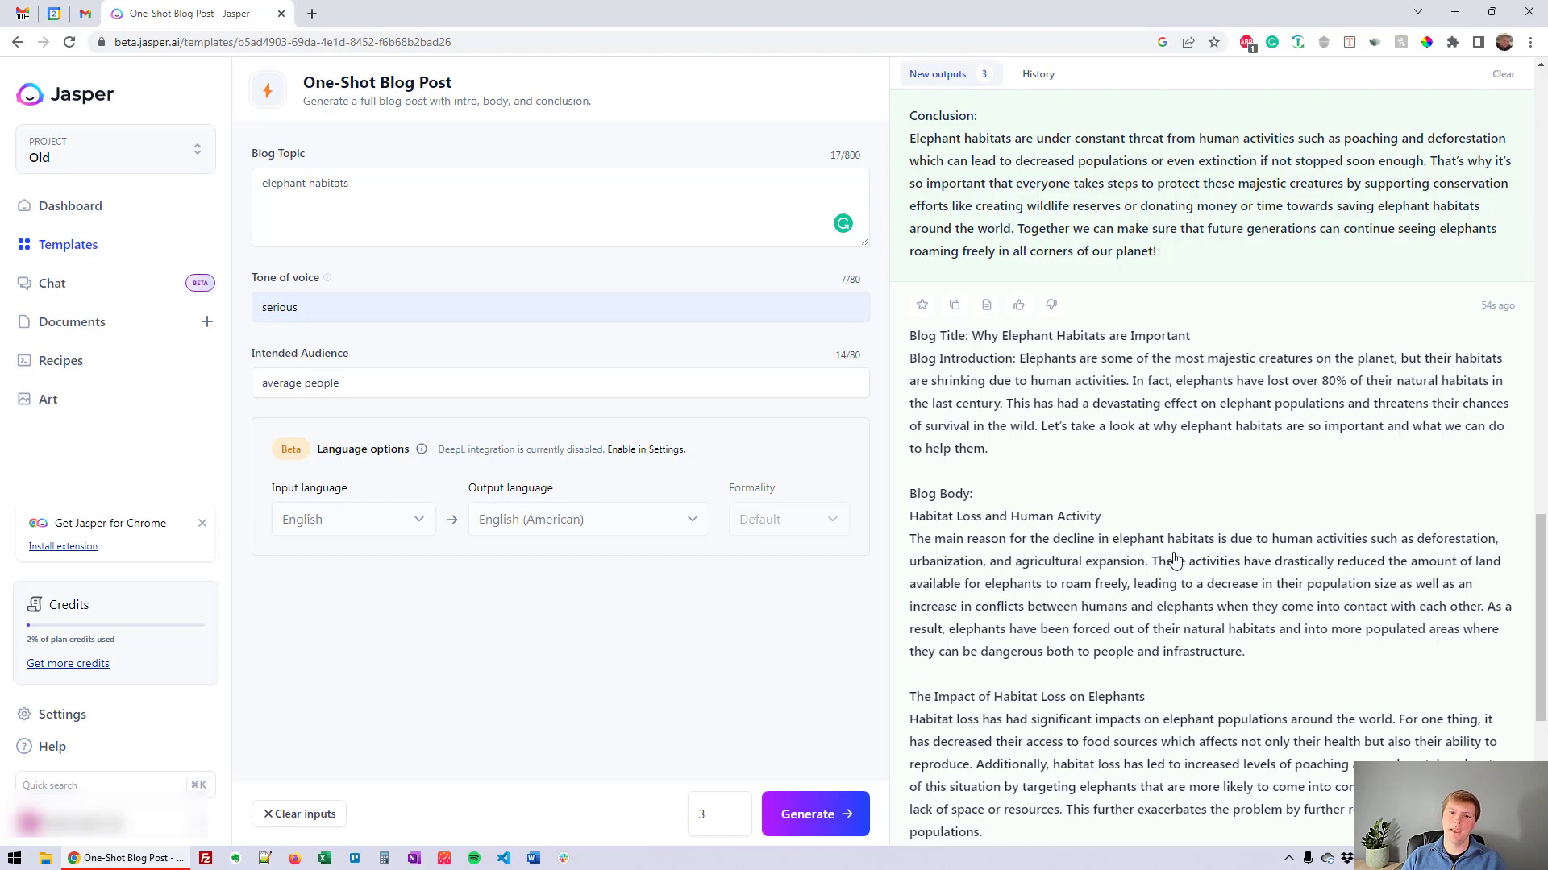
{"action": "scroll", "coordinate": [1172, 556], "scroll_direction": "down", "scroll_amount": 4}
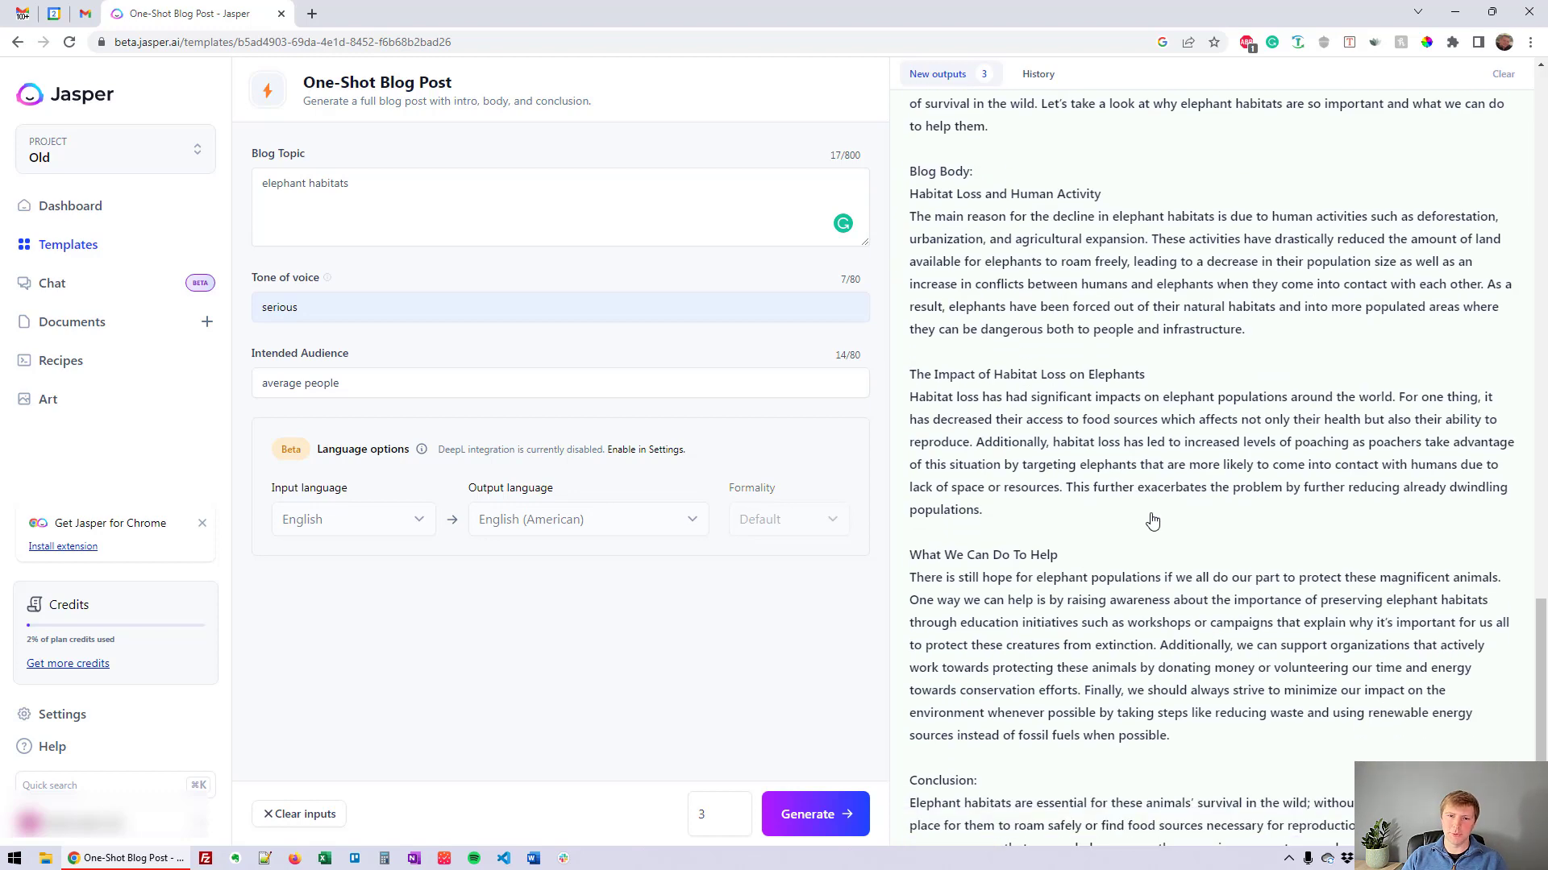
{"action": "scroll", "coordinate": [1153, 522], "scroll_direction": "down", "scroll_amount": 1}
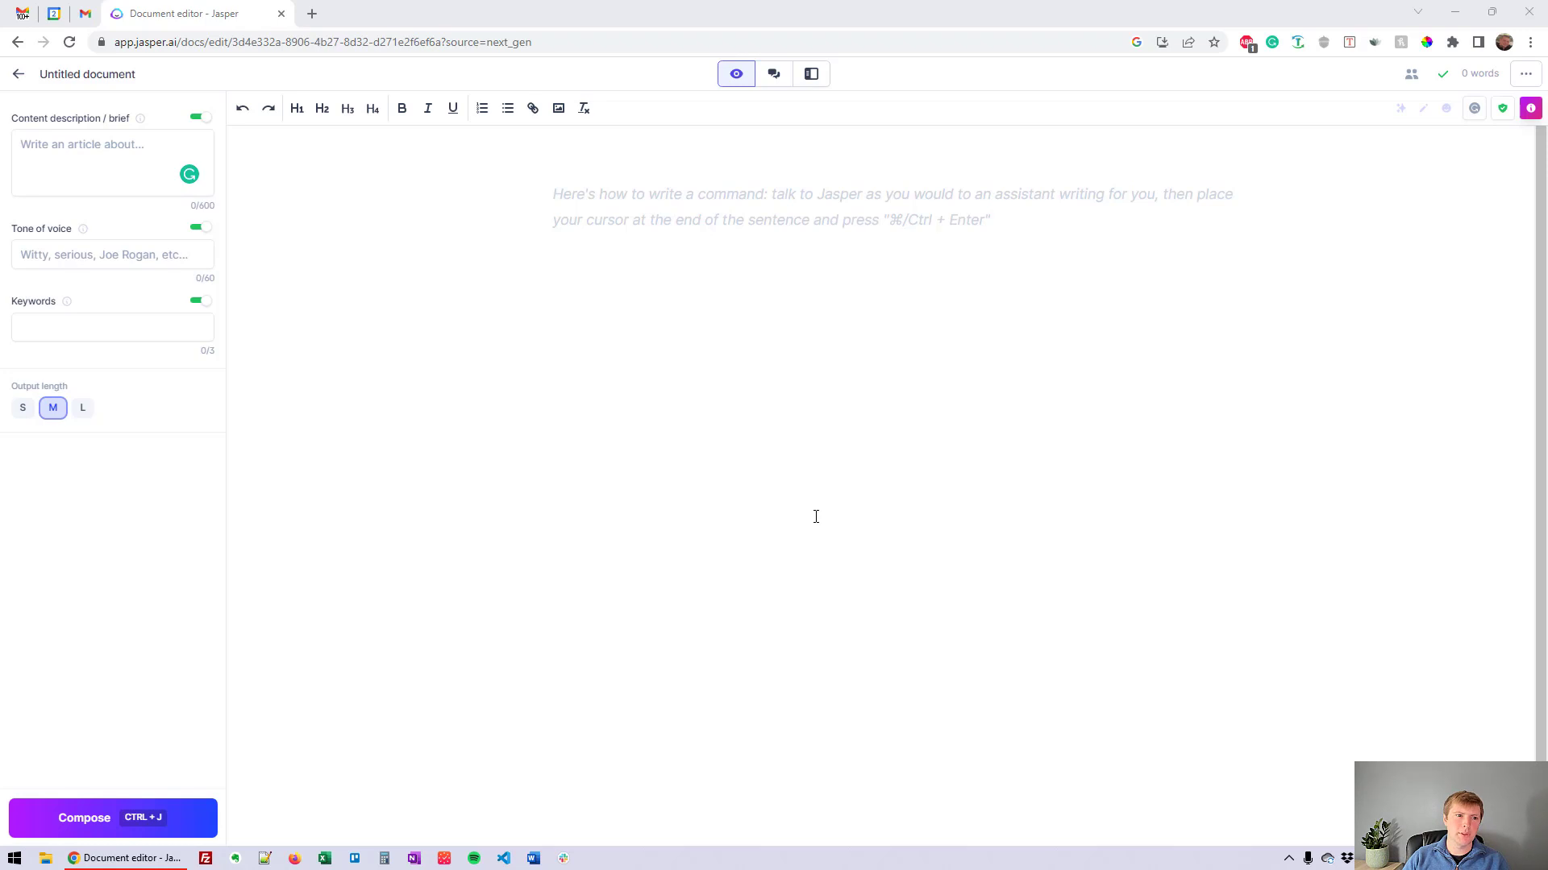
In the blank Jasper document, enter the content brief "write an article about elephant habitats" and set the tone of voice to "serious".
{"action": "left_click_drag", "start_coordinate": [14, 116], "coordinate": [92, 123]}
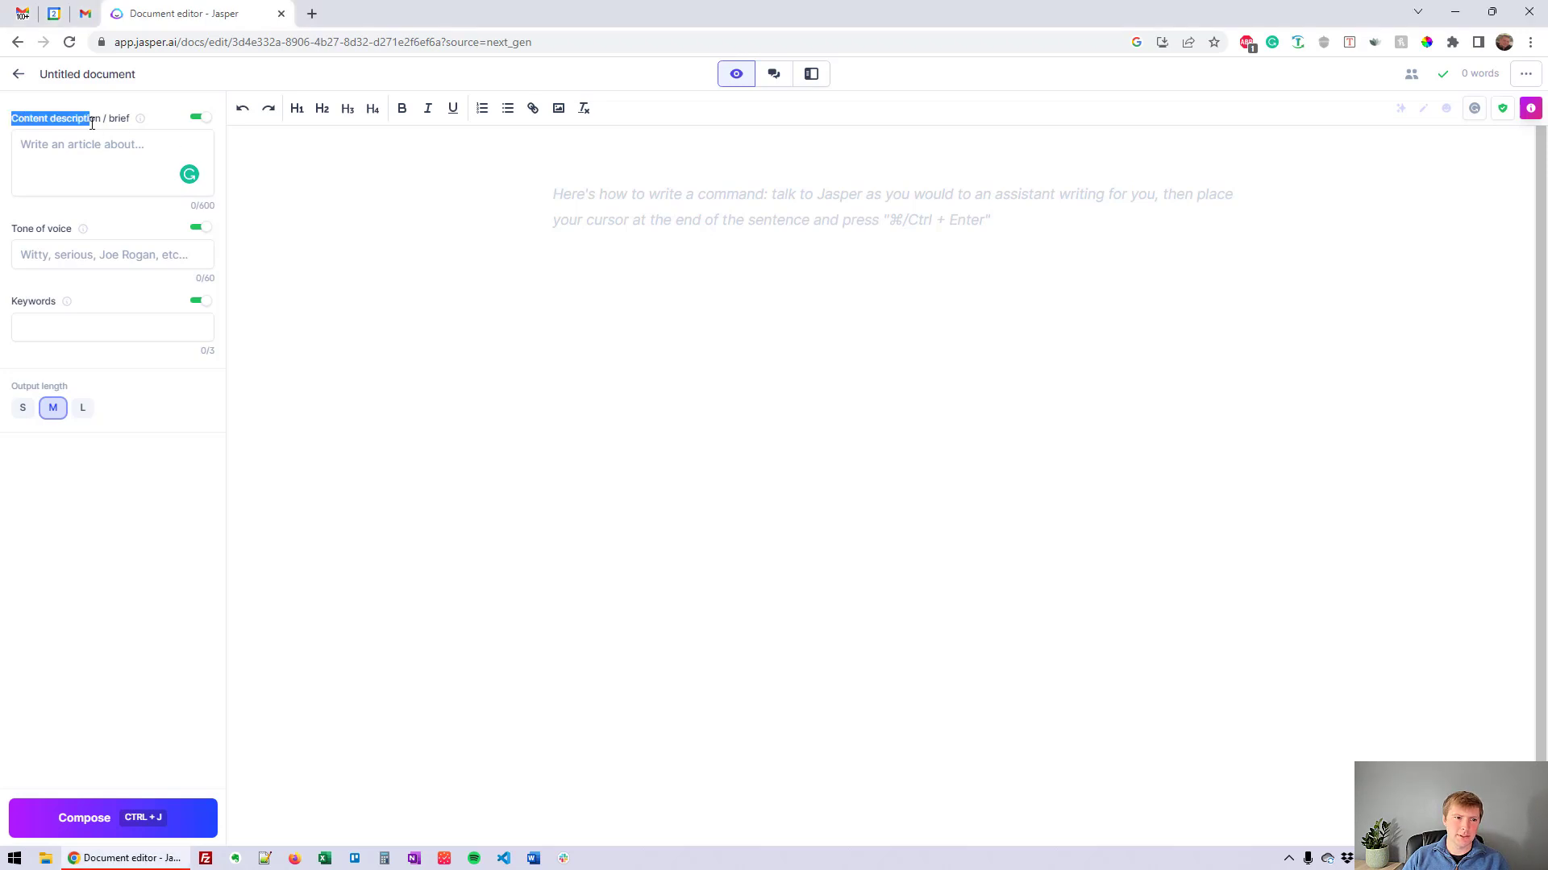
{"action": "left_click", "coordinate": [60, 119]}
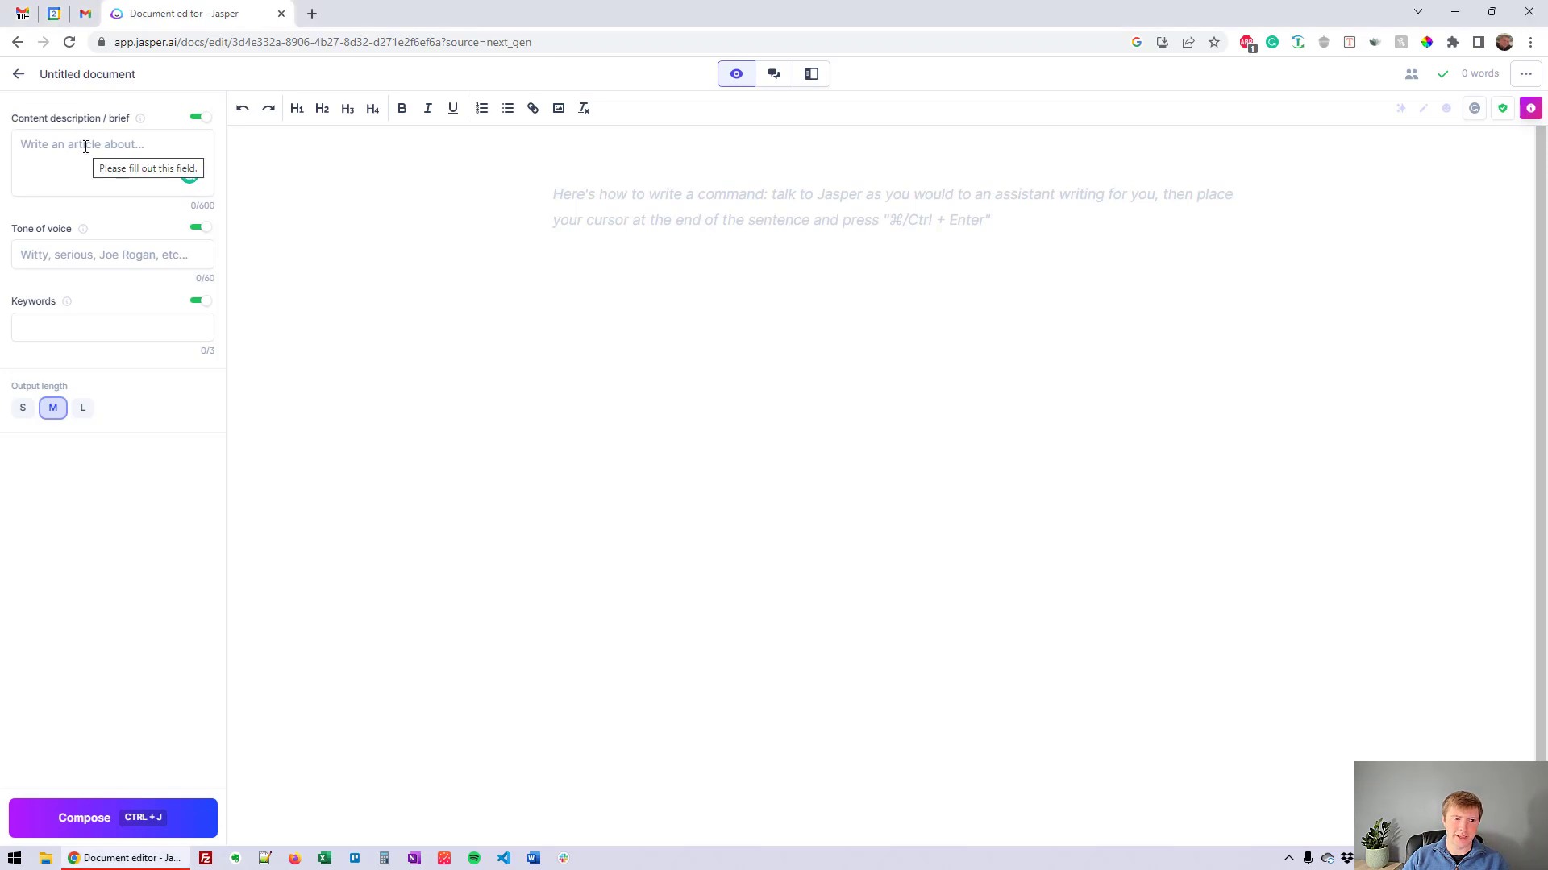
{"action": "left_click", "coordinate": [171, 191]}
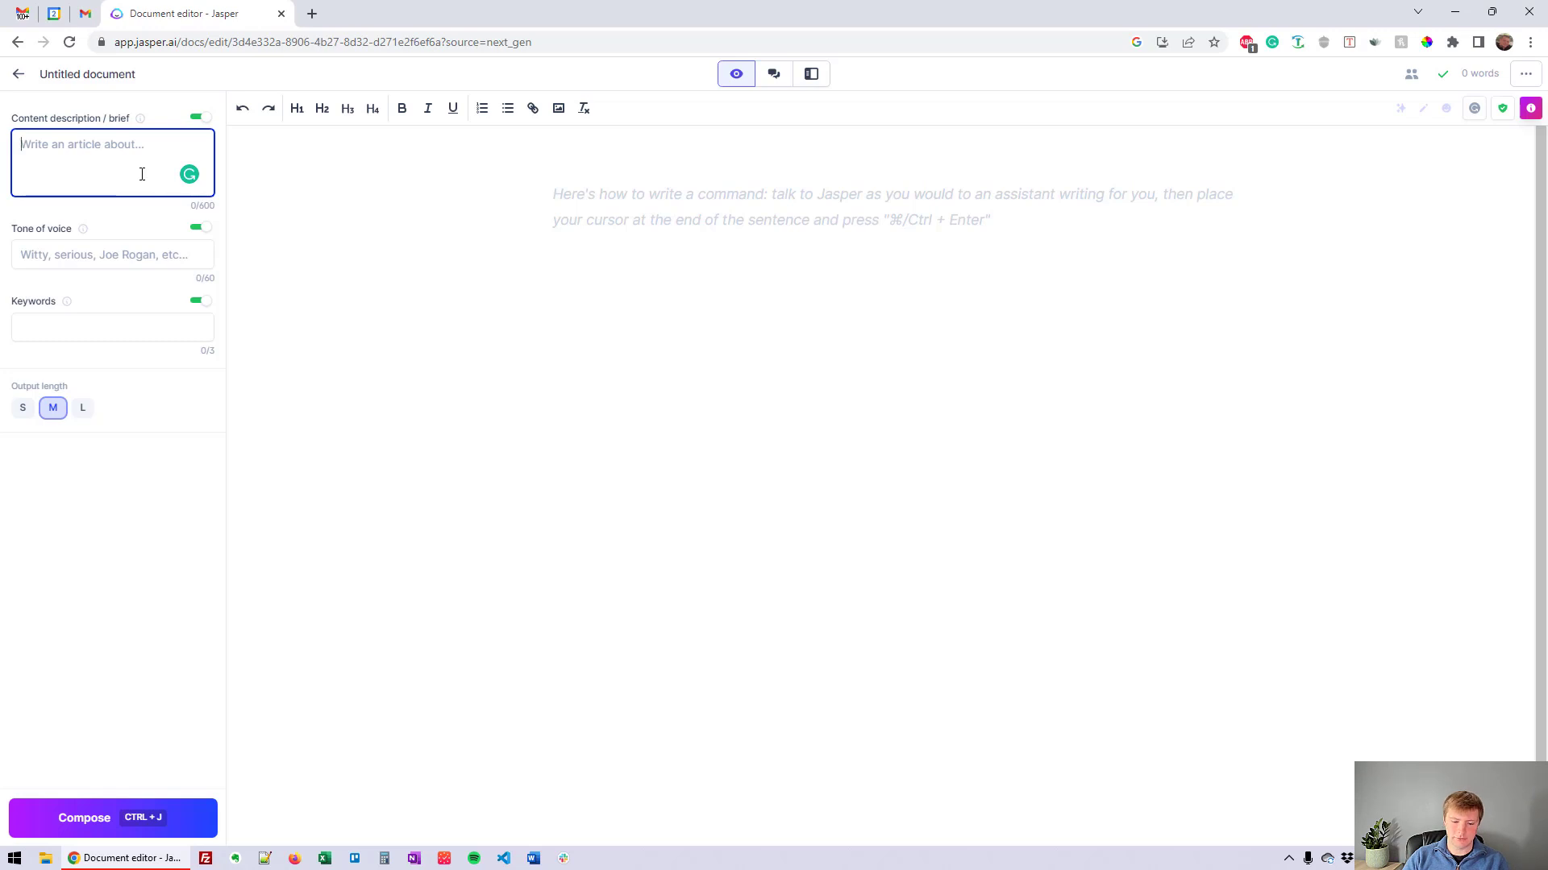
{"action": "type", "text": "write"}
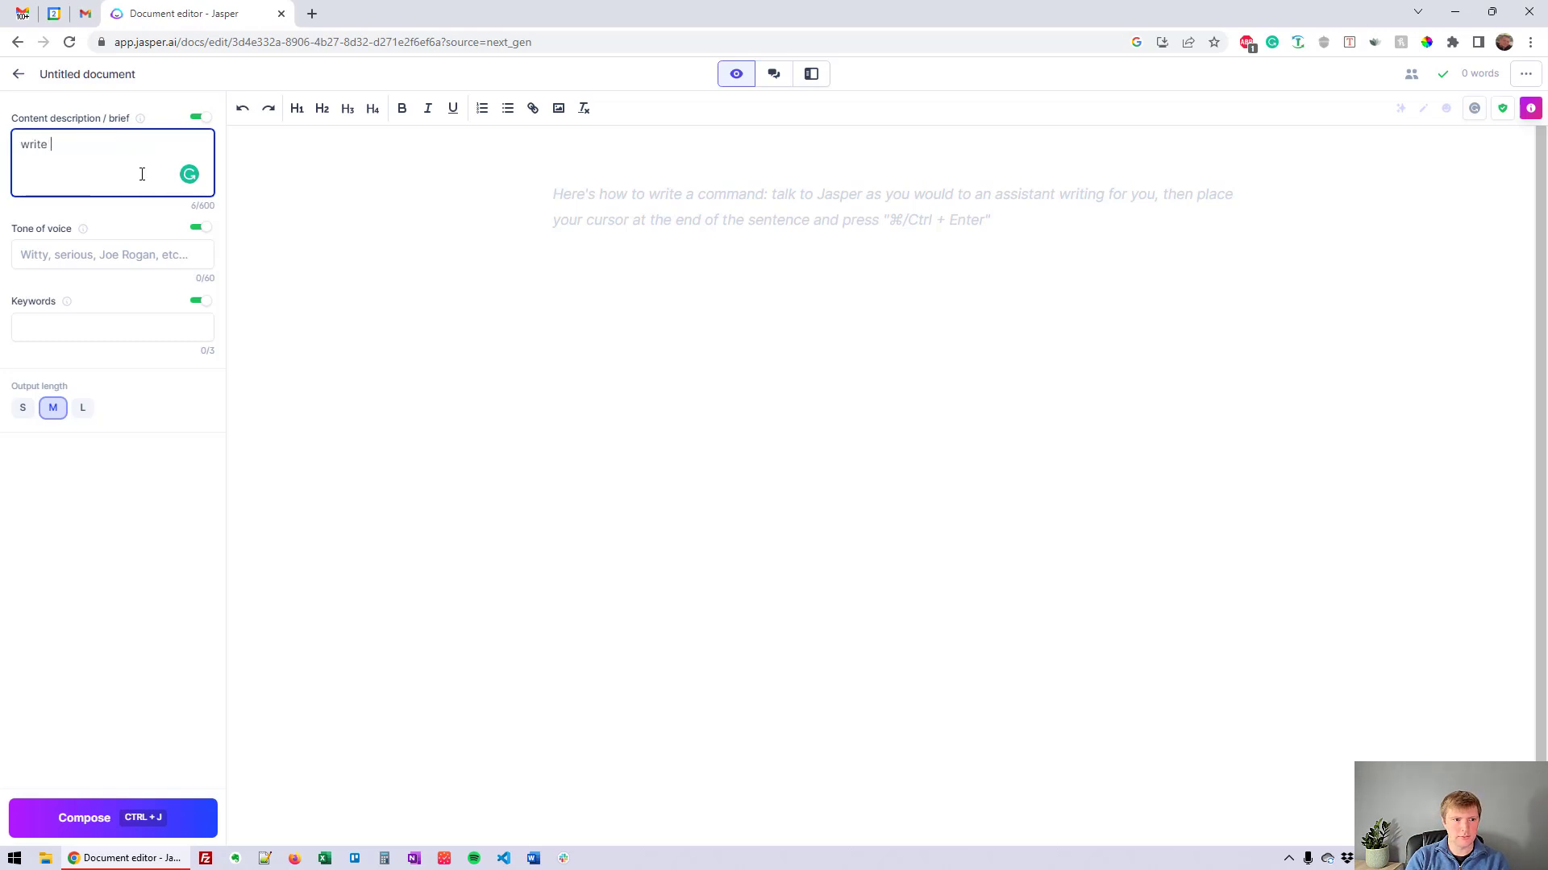
{"action": "type", "text": " an articvle"}
{"action": "key", "text": "BackSpace"}
{"action": "key", "text": "BackSpace"}
{"action": "key", "text": "BackSpace"}
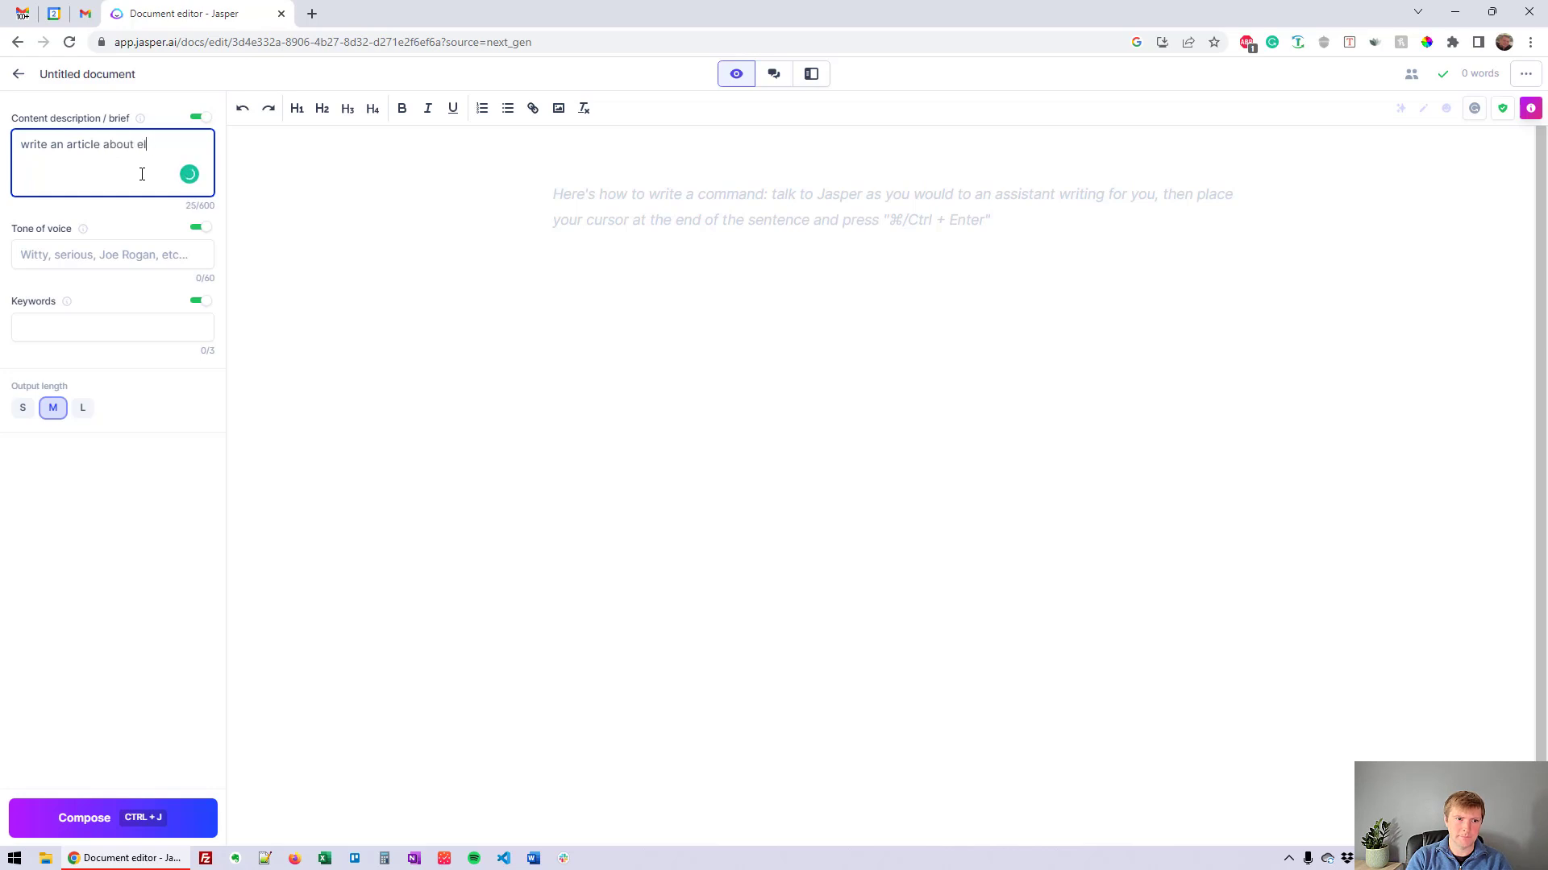
{"action": "type", "text": "bitats"}
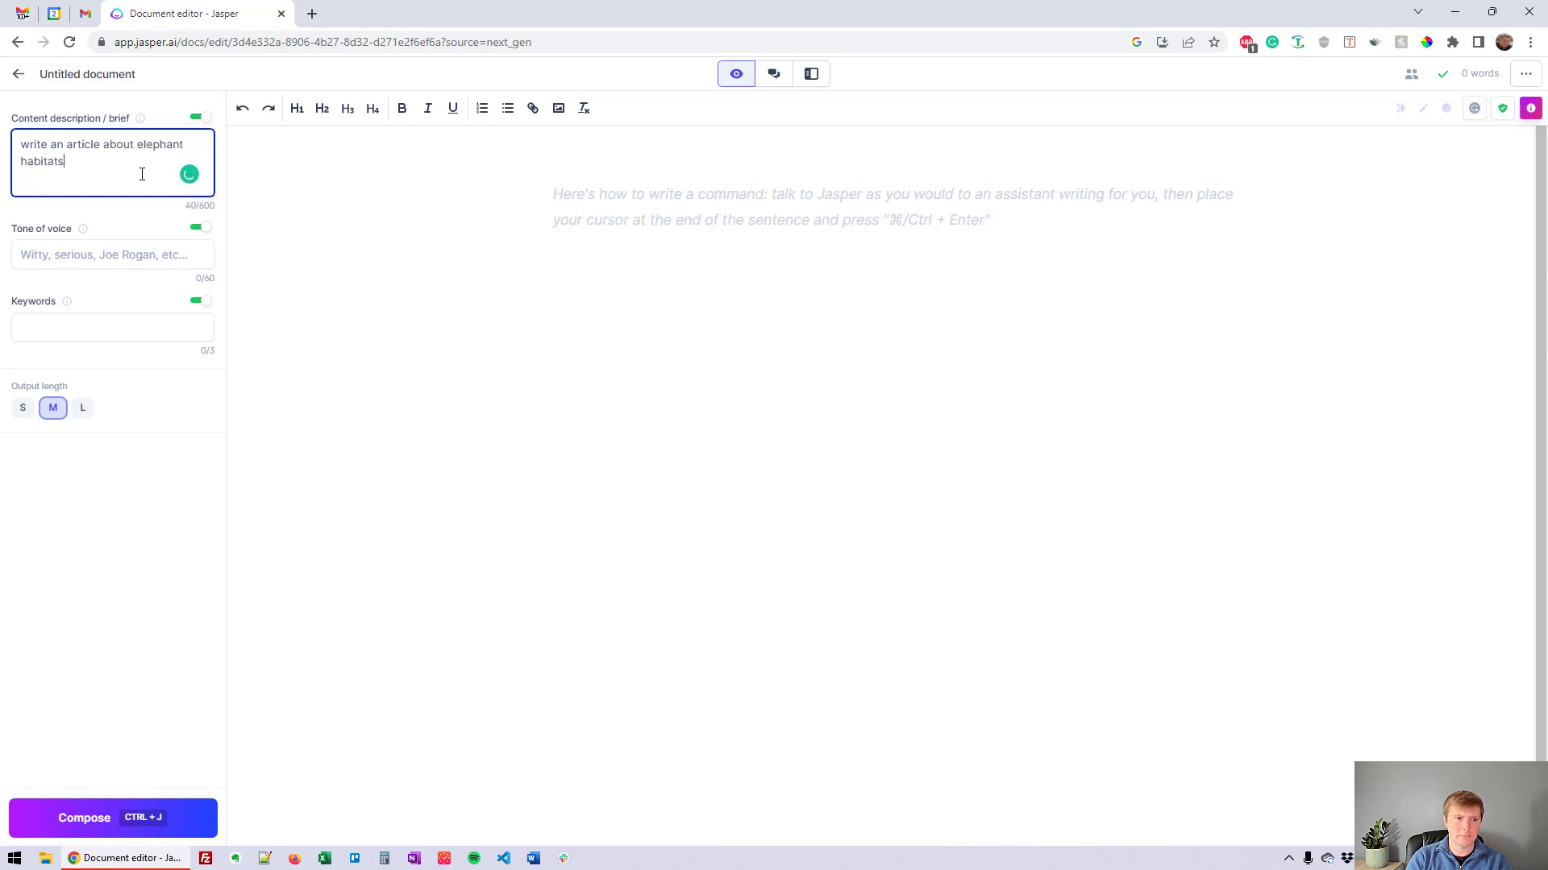
{"action": "left_click", "coordinate": [190, 246]}
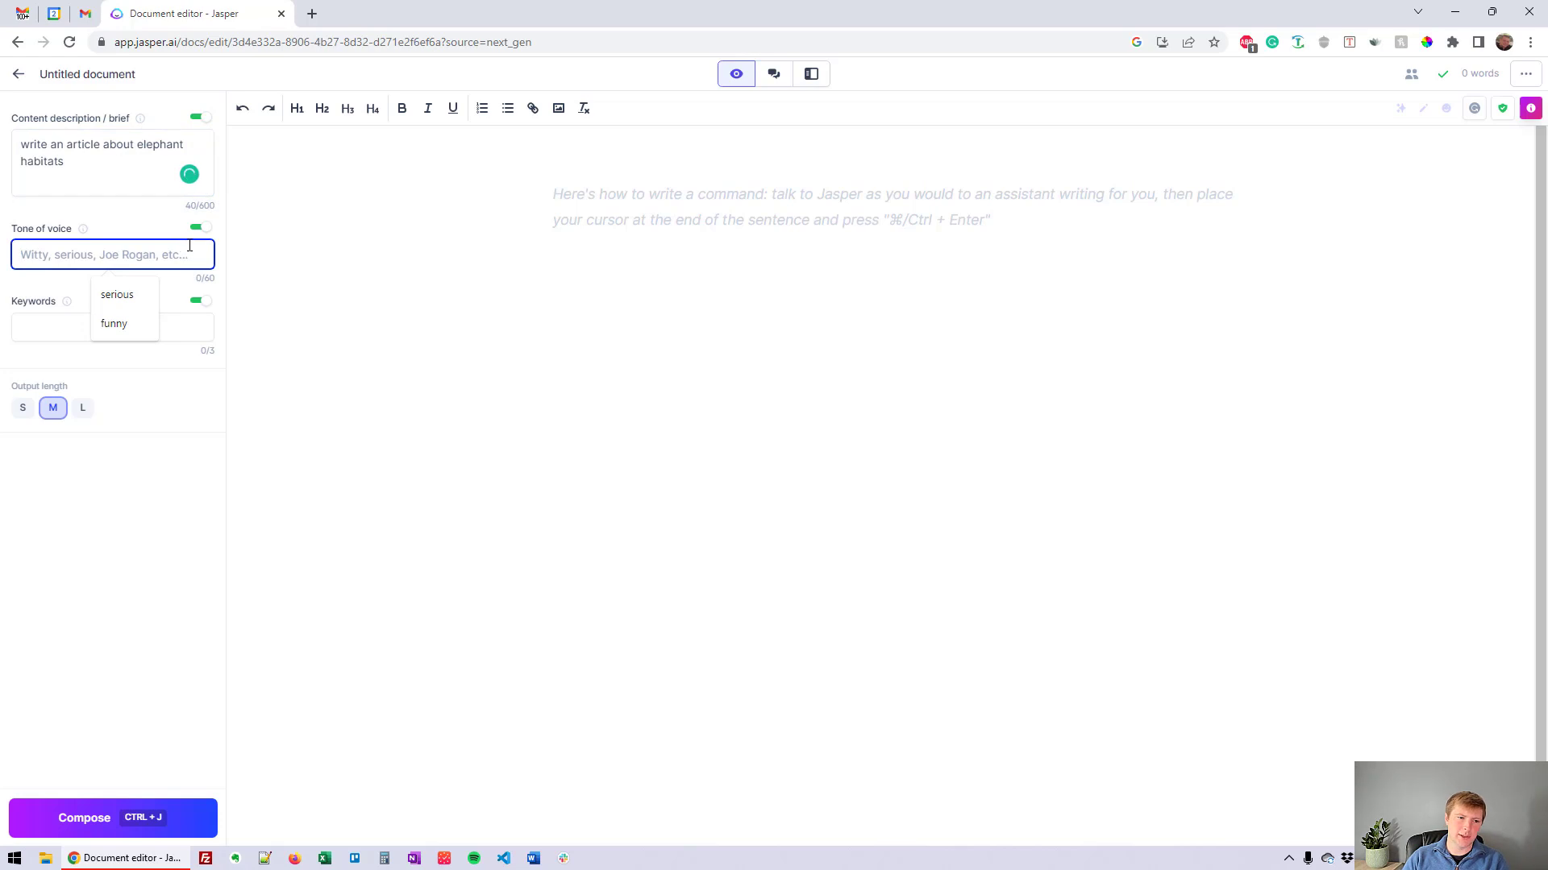
{"action": "type", "text": "serious"}
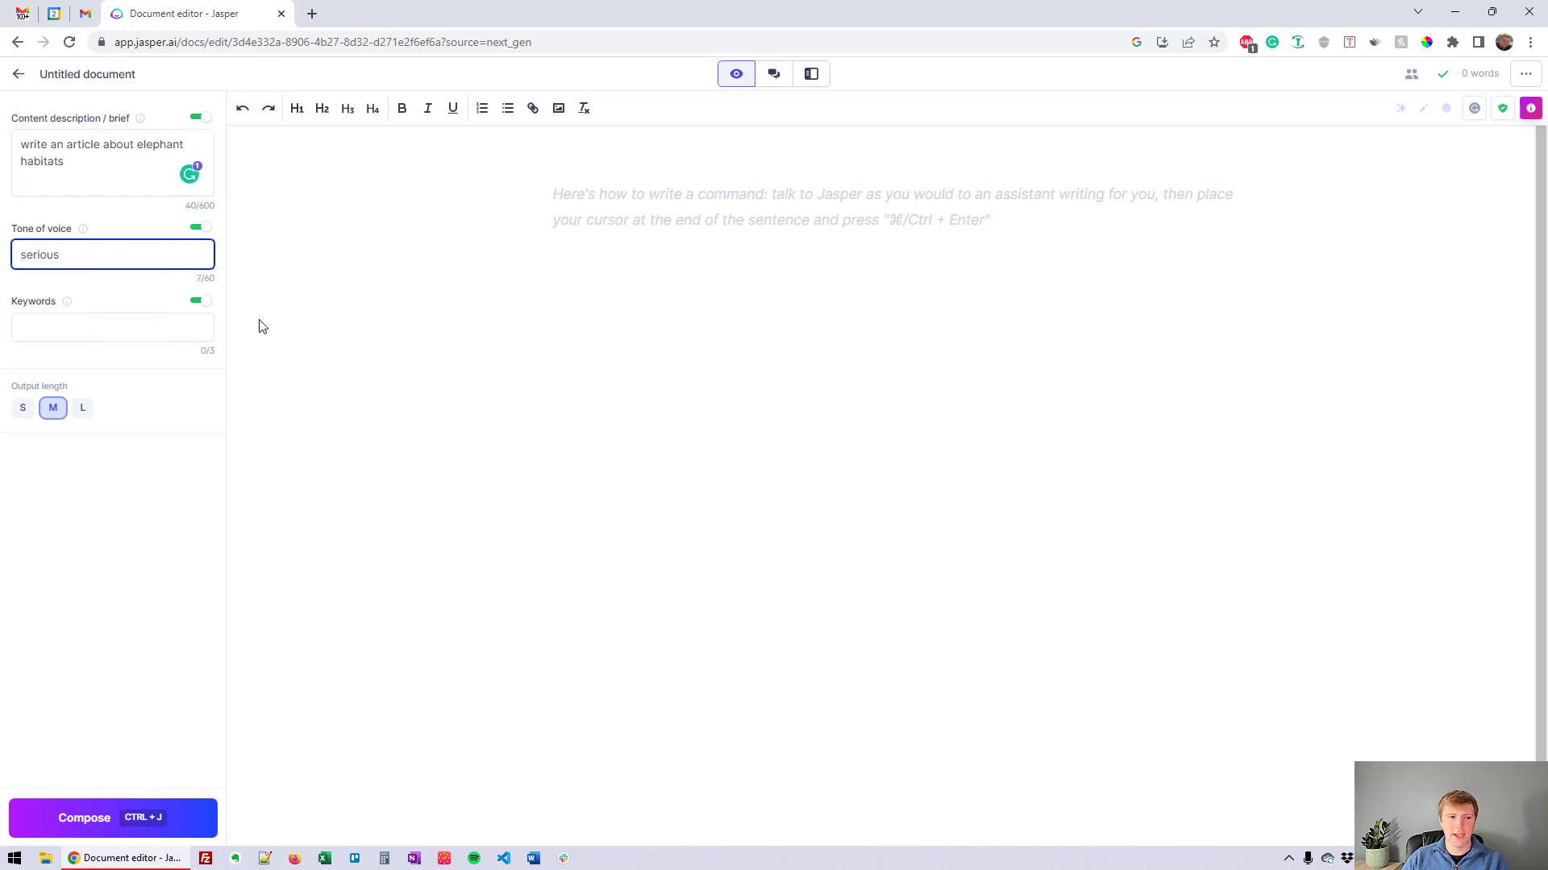
Look through the tone of voice help article, examining its list of suggested tone adjectives, and close it.
{"action": "left_click", "coordinate": [85, 232]}
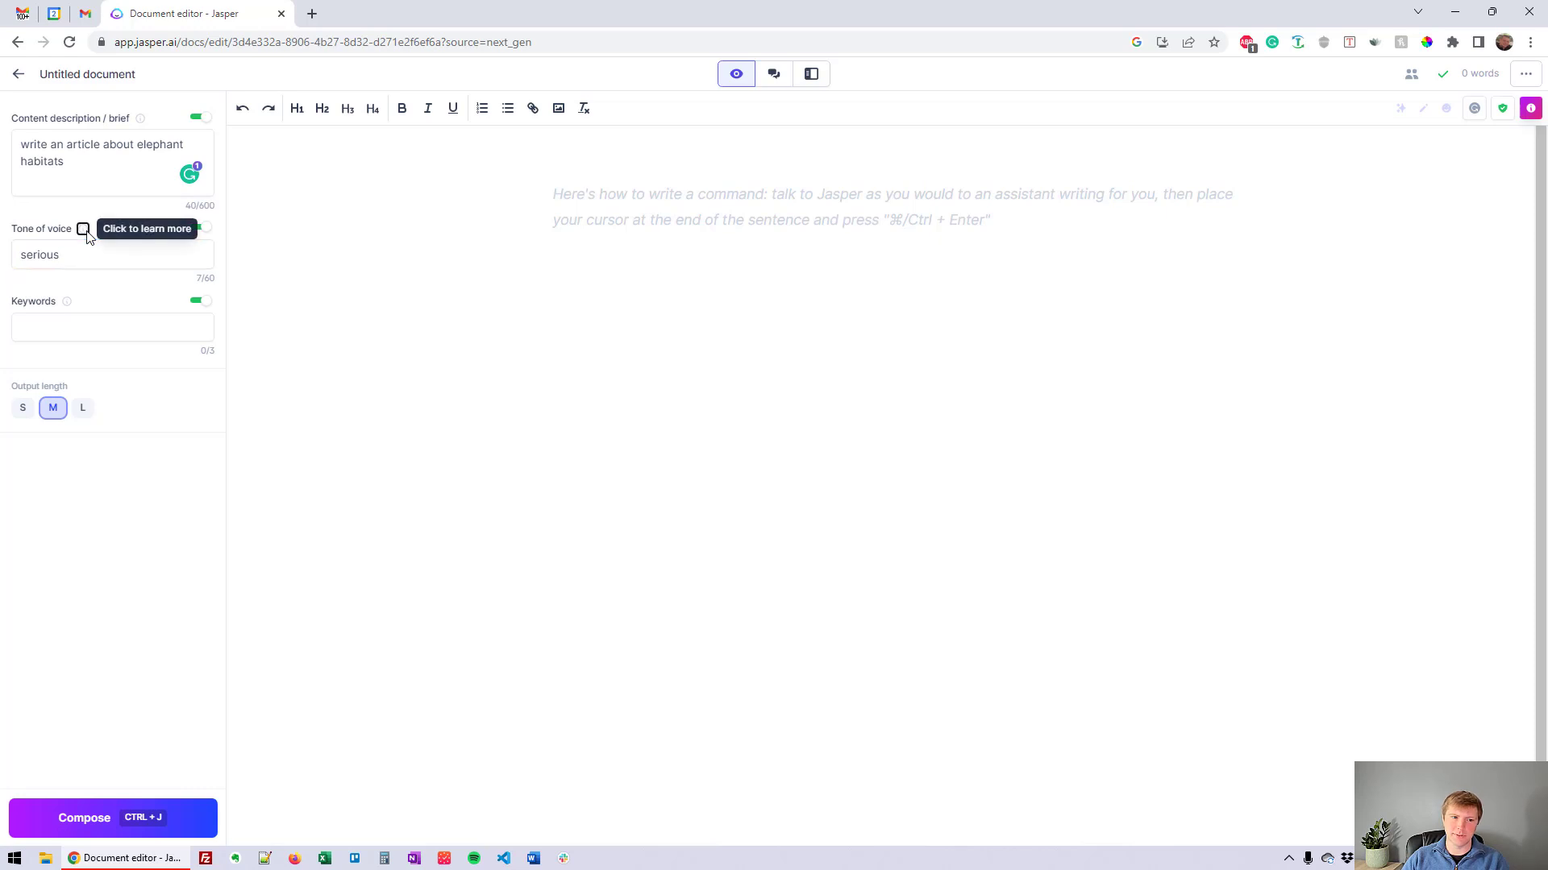
{"action": "scroll", "coordinate": [858, 516], "scroll_direction": "down", "scroll_amount": 2}
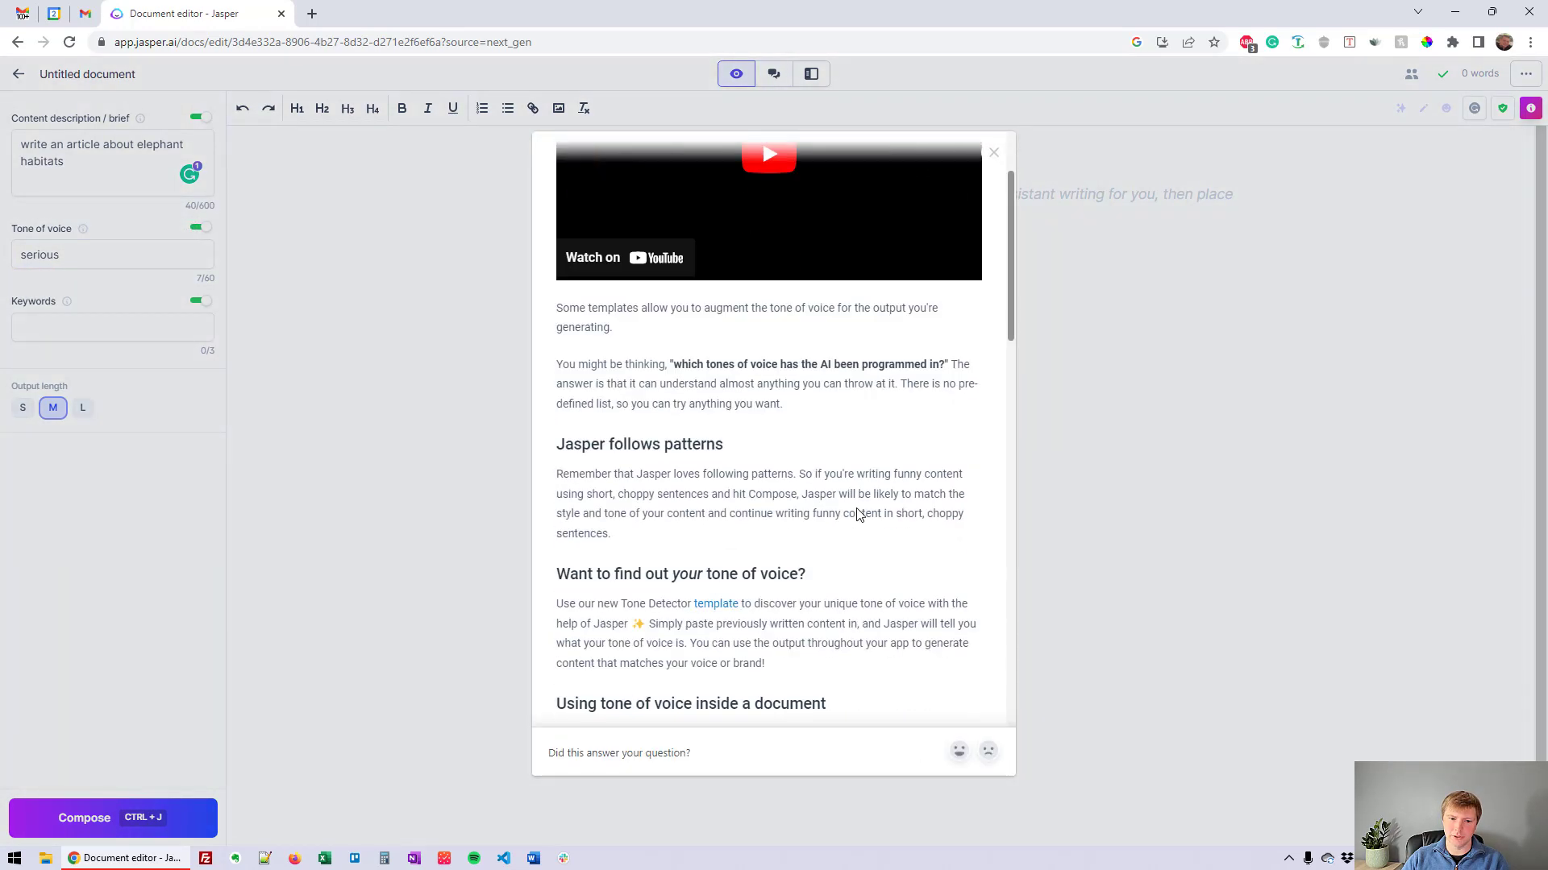
{"action": "scroll", "coordinate": [859, 516], "scroll_direction": "down", "scroll_amount": 9}
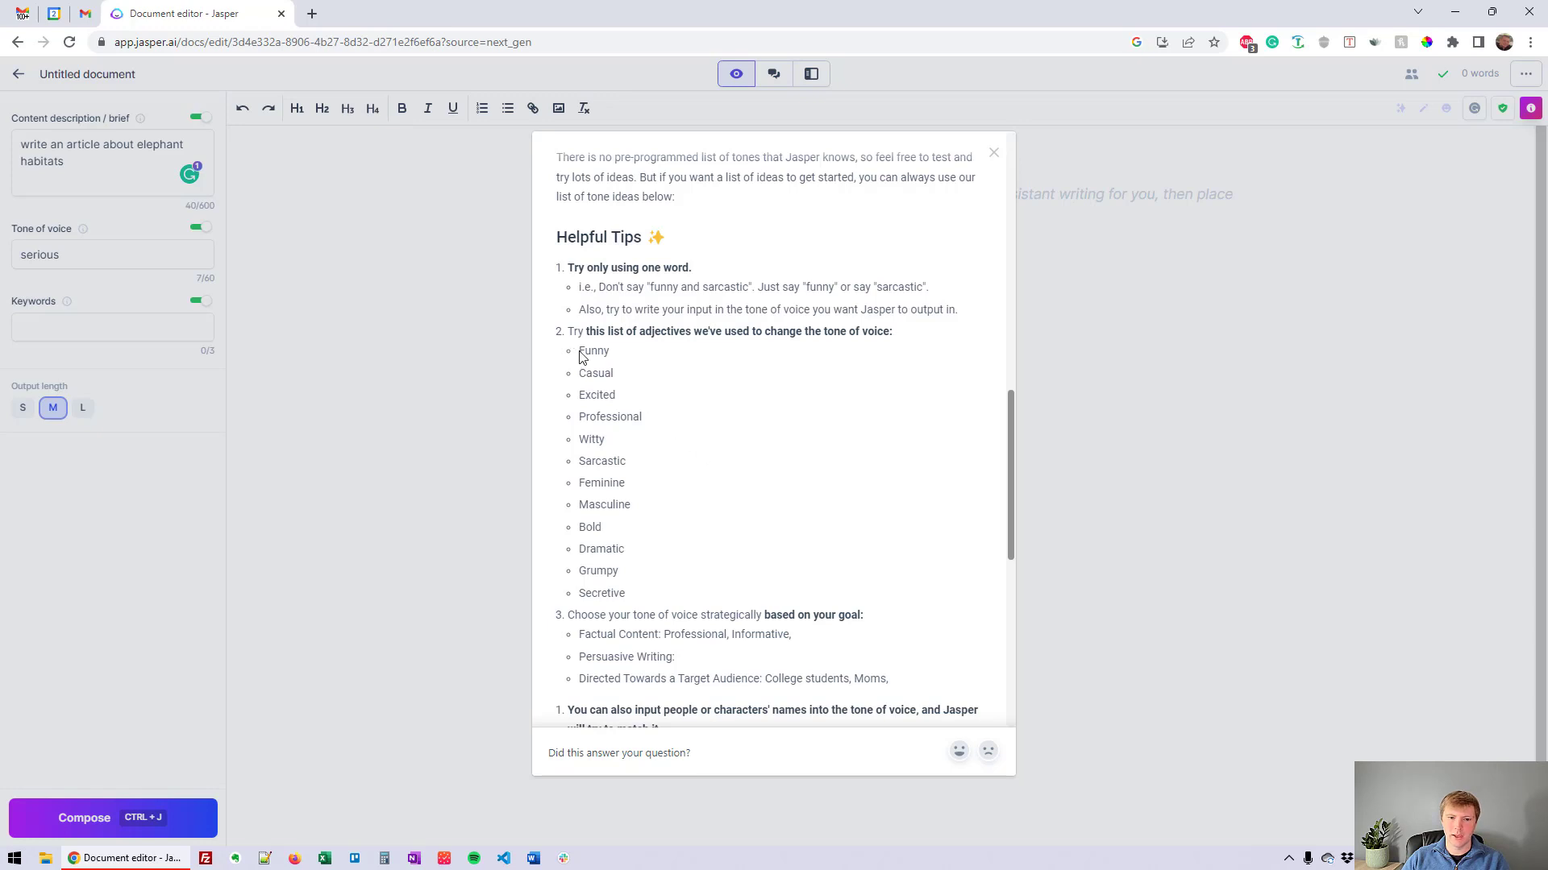
{"action": "left_click_drag", "start_coordinate": [582, 357], "coordinate": [684, 580]}
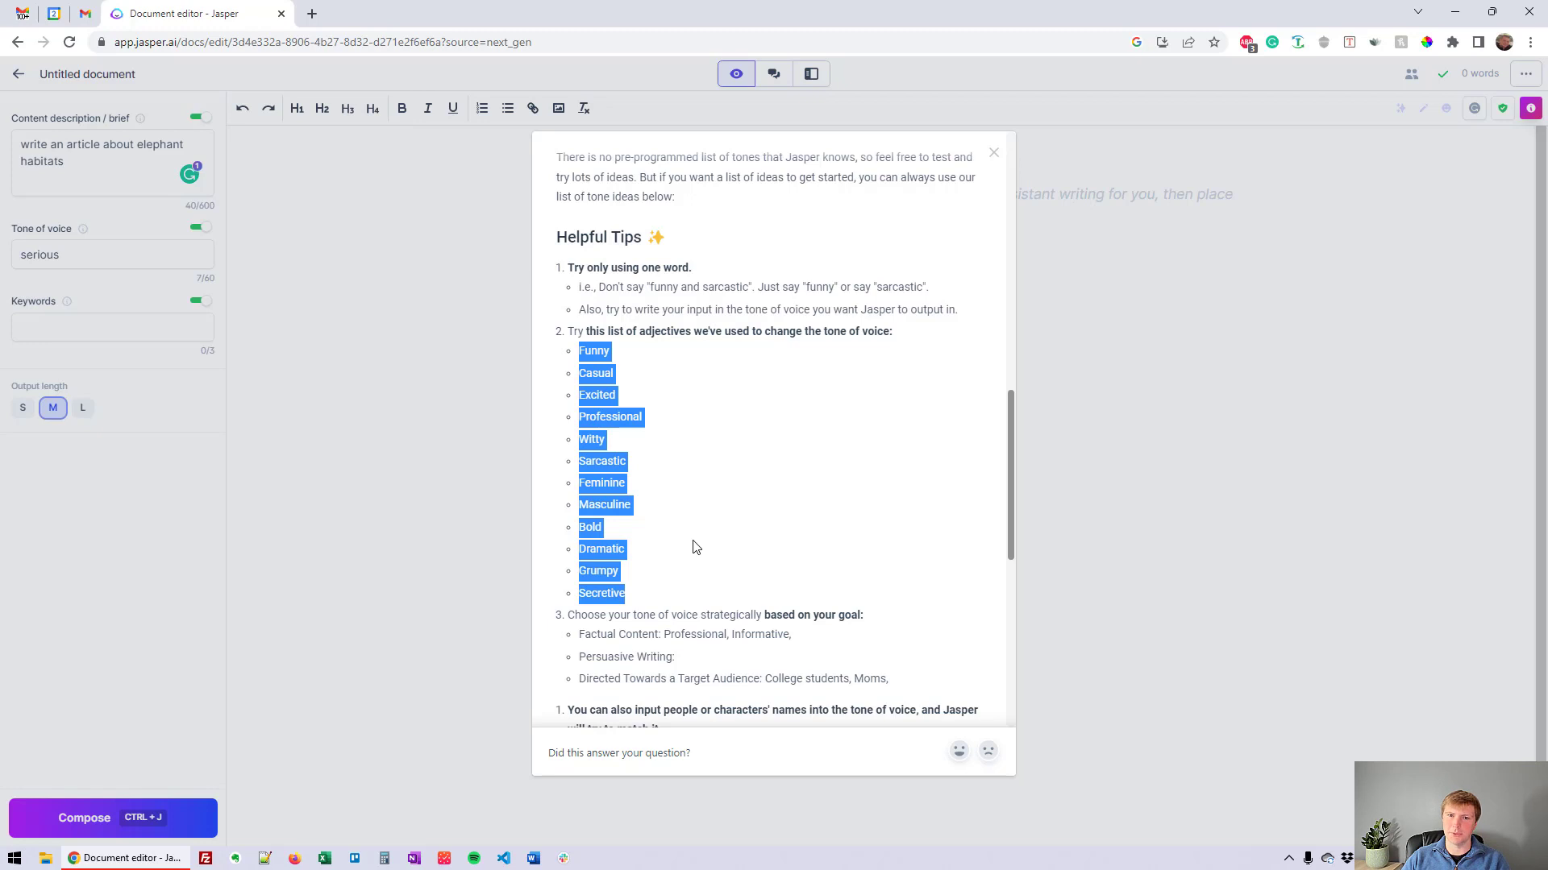
{"action": "left_click", "coordinate": [995, 155]}
Add "elephant habitats" as a keyword, copying the phrase from the content brief.
{"action": "left_click", "coordinate": [120, 328]}
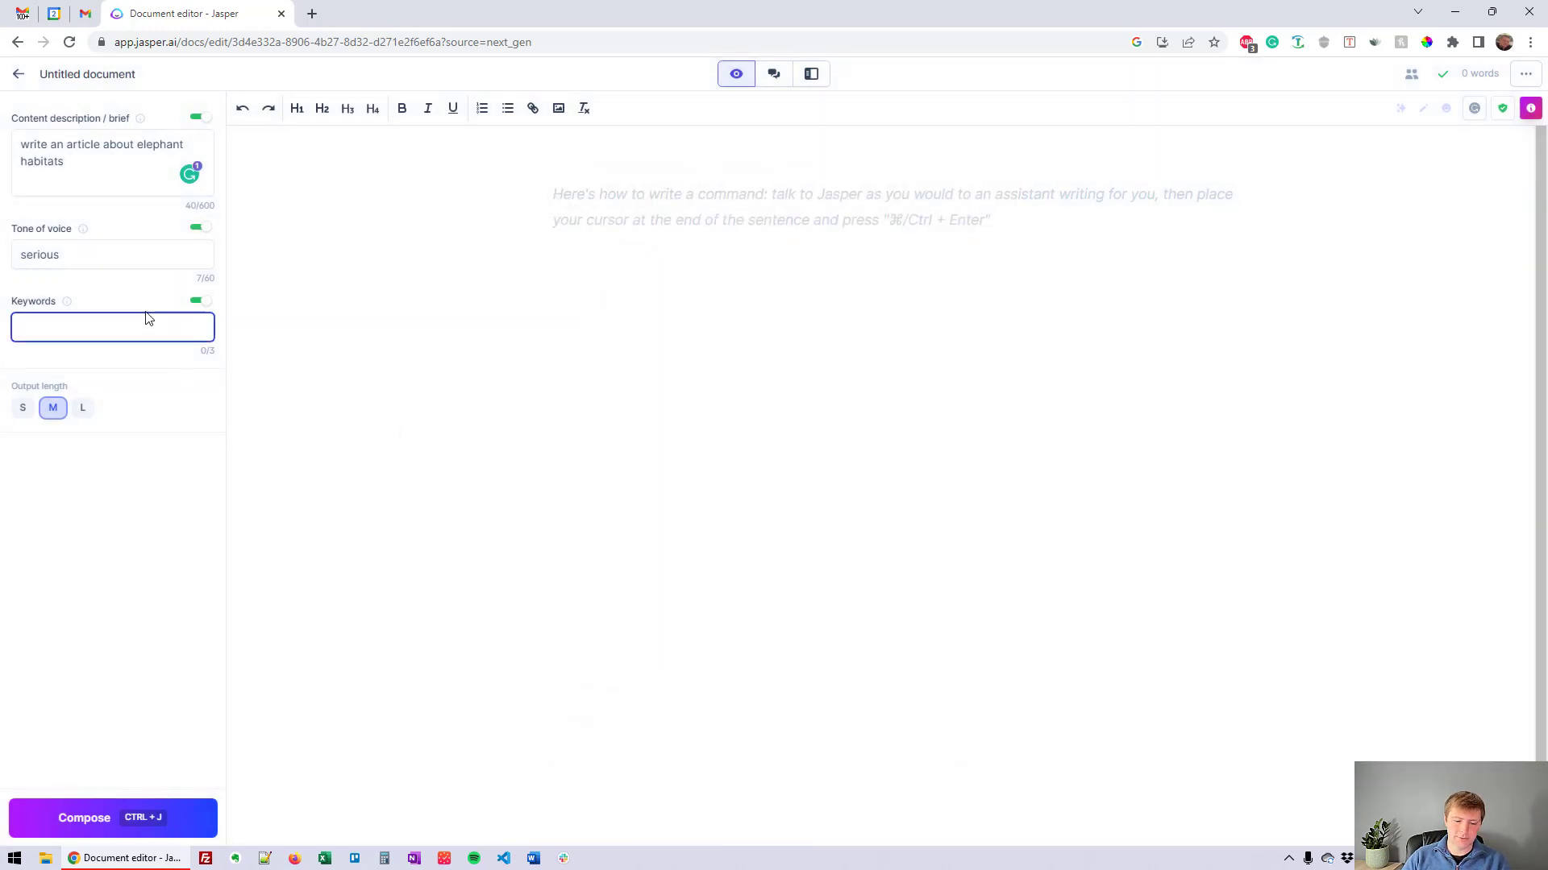
{"action": "left_click_drag", "start_coordinate": [95, 169], "coordinate": [136, 145]}
{"action": "key", "text": "ctrl+c"}
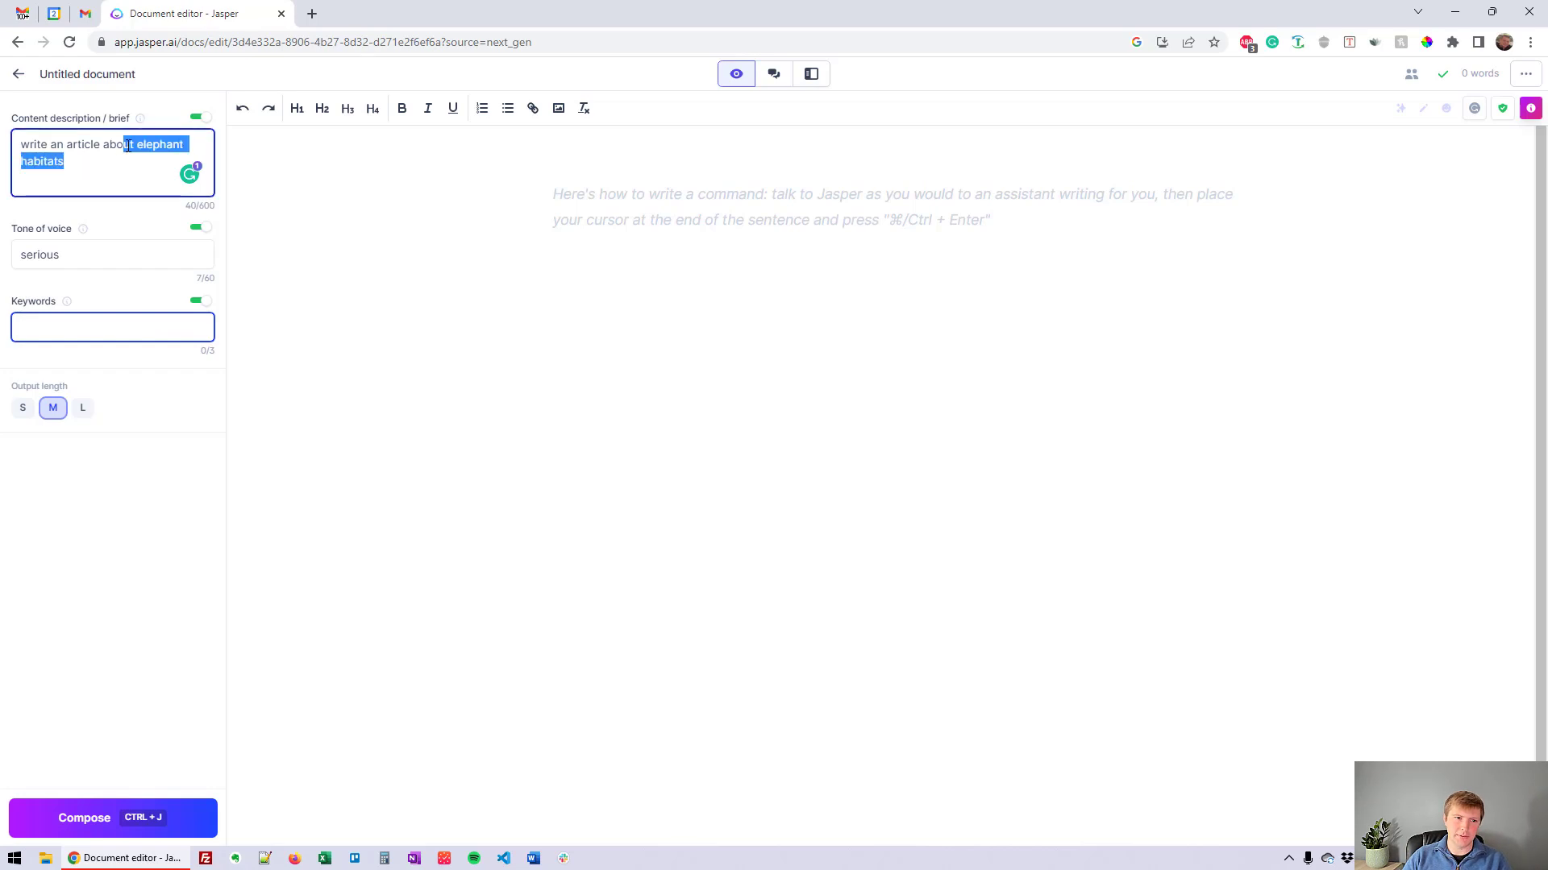
{"action": "left_click", "coordinate": [150, 325]}
{"action": "key", "text": "ctrl+v"}
{"action": "key", "text": "Return"}
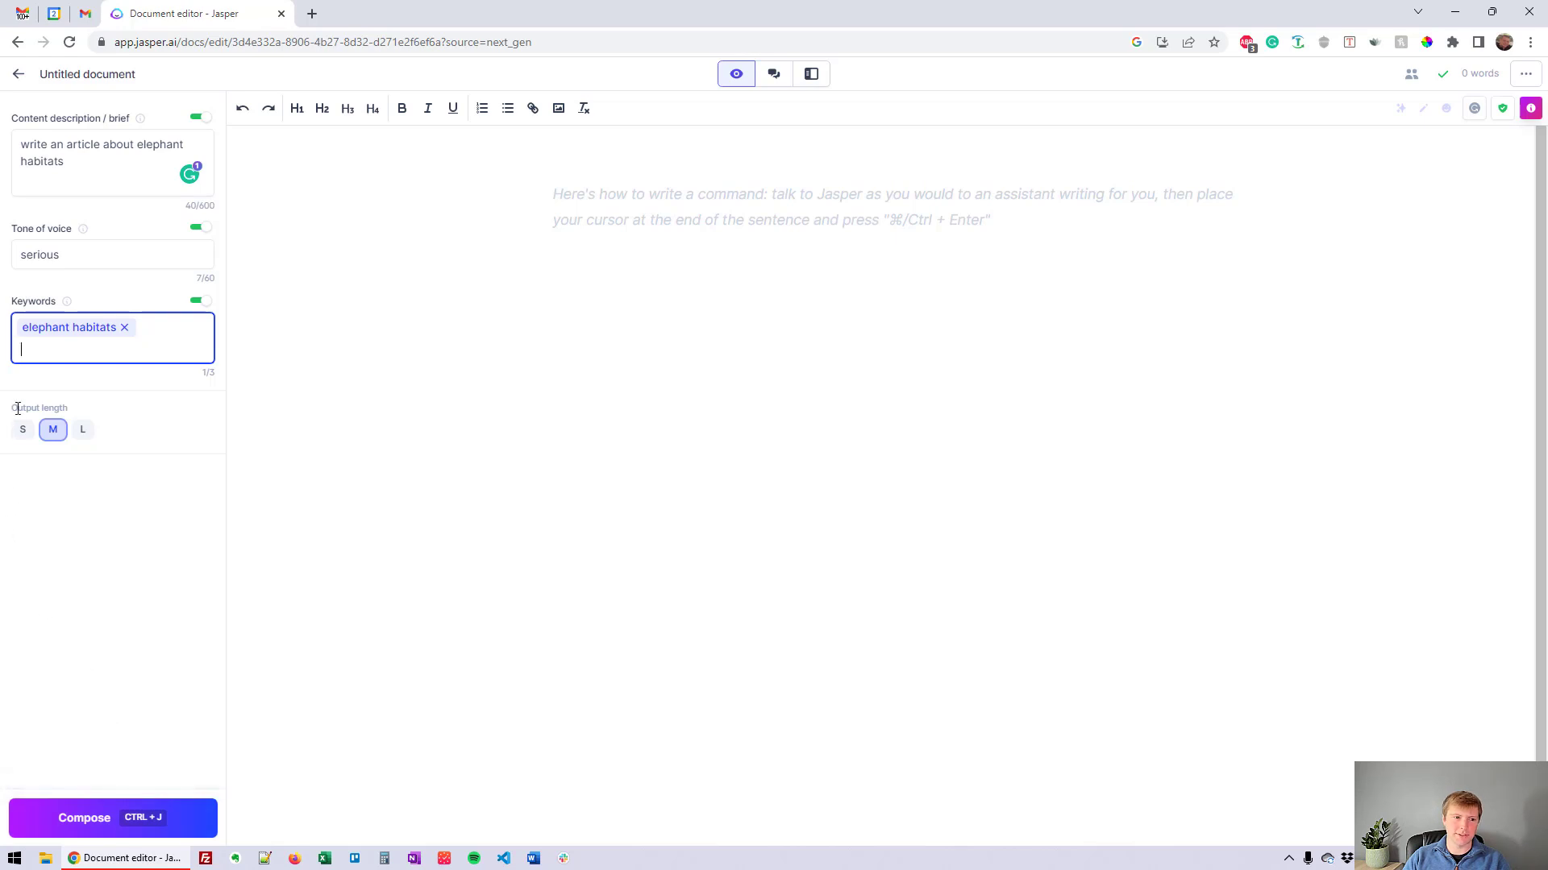
Compose the article at medium output length, and have Jasper continue the text two more times.
{"action": "left_click_drag", "start_coordinate": [18, 409], "coordinate": [90, 414]}
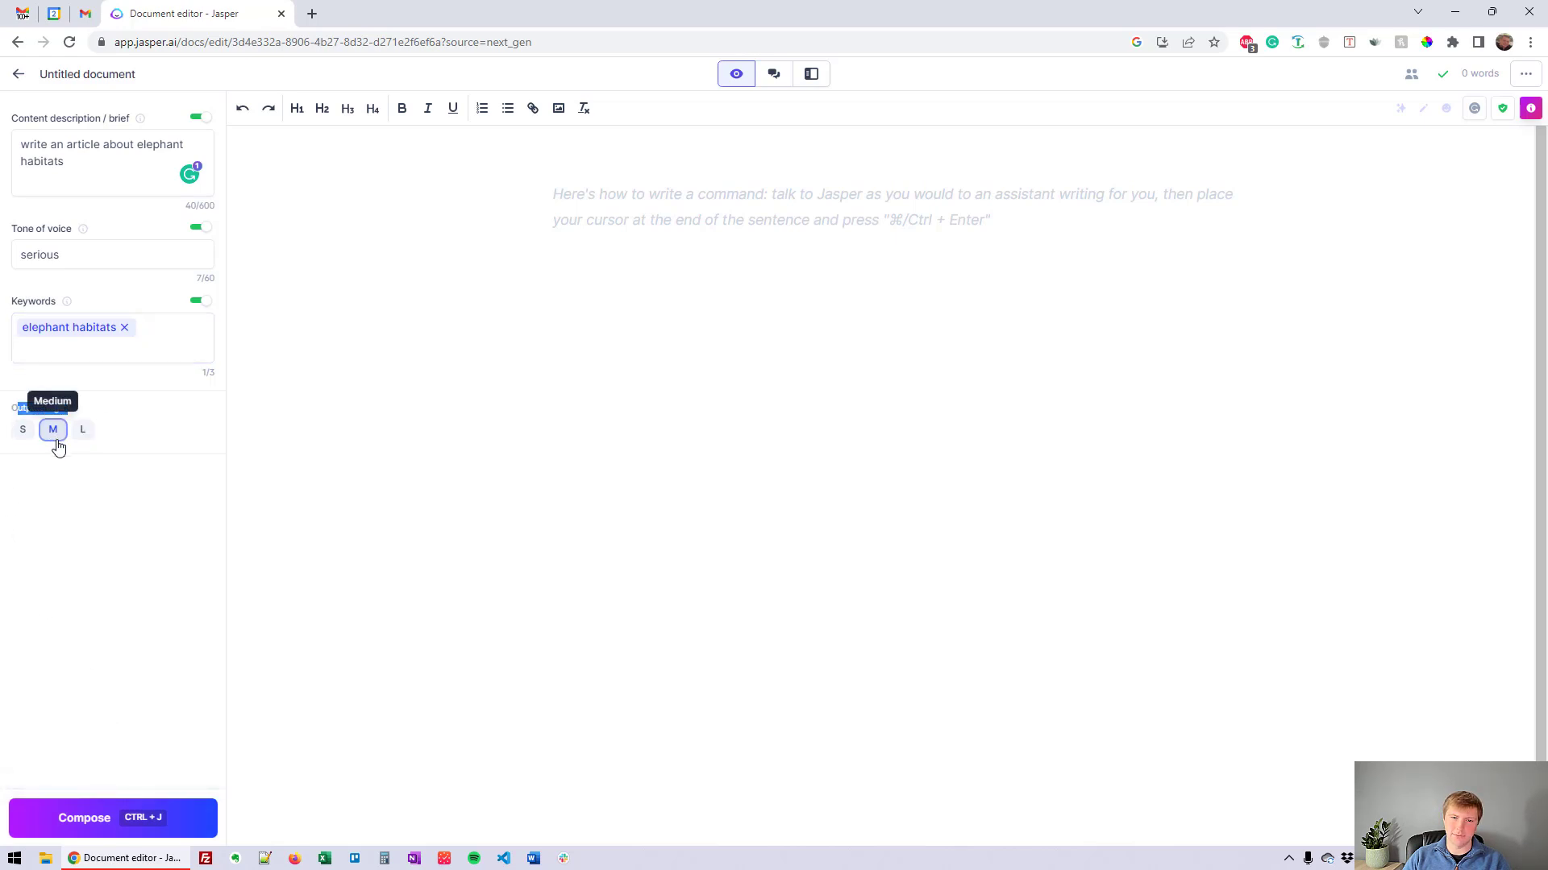
{"action": "left_click", "coordinate": [123, 696]}
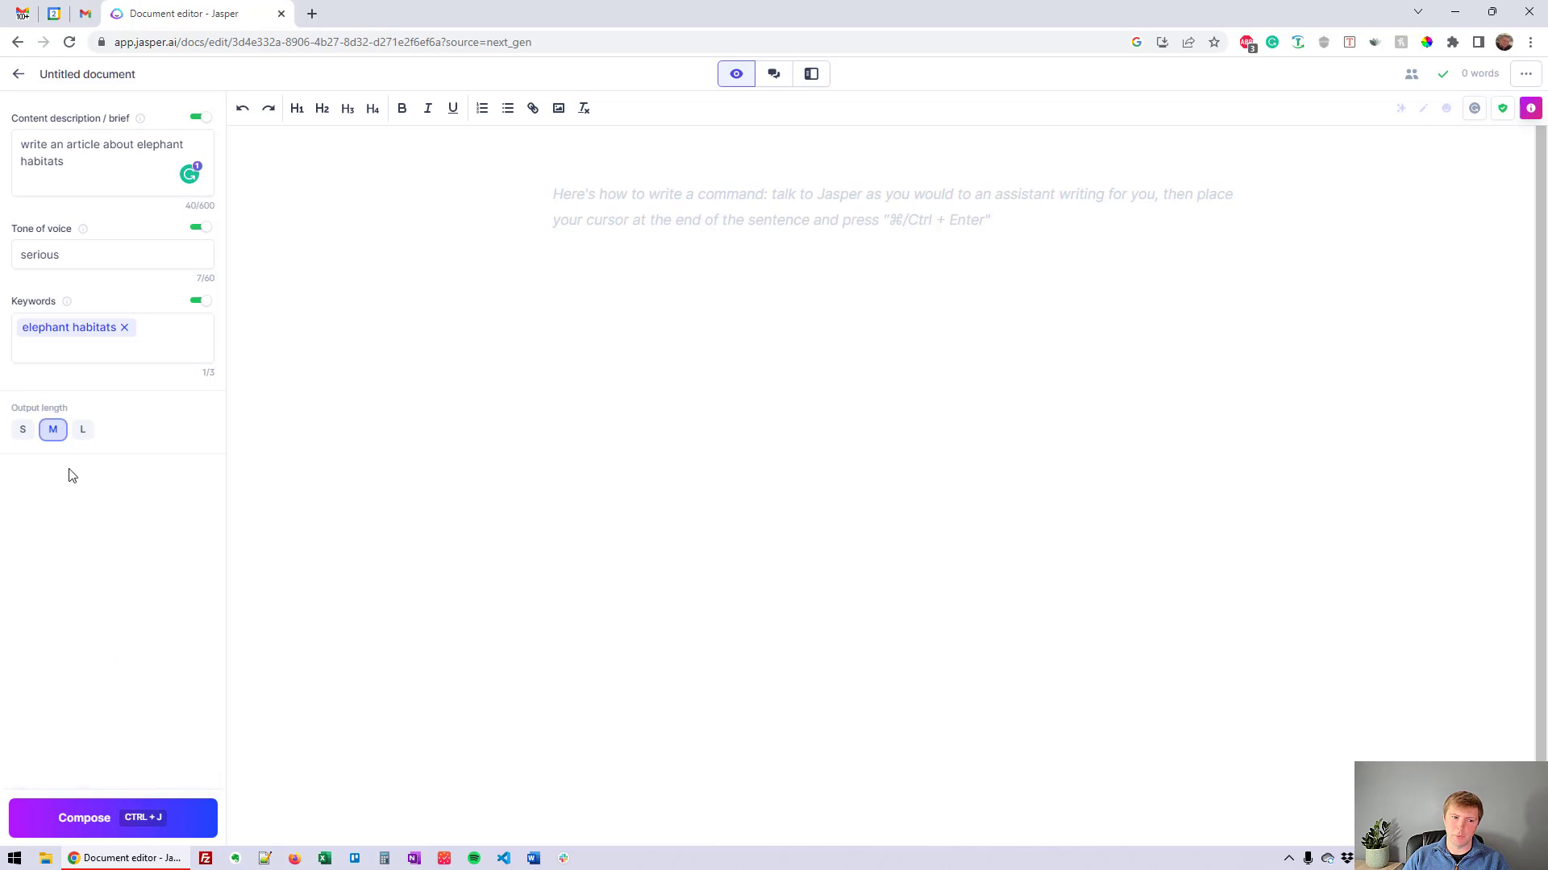
{"action": "left_click", "coordinate": [157, 821]}
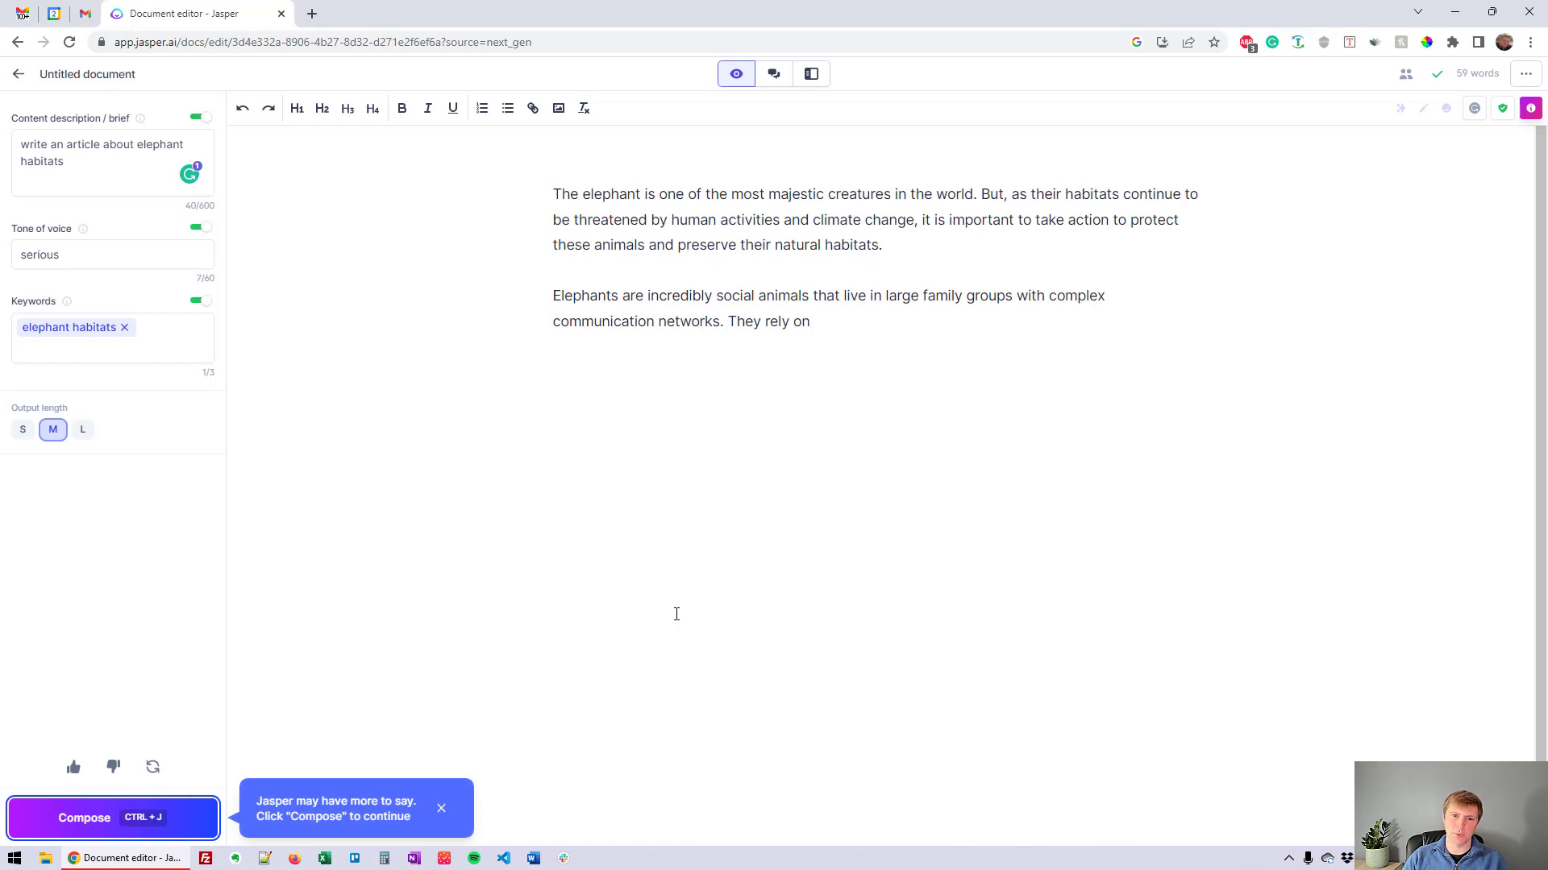
{"action": "left_click", "coordinate": [119, 819]}
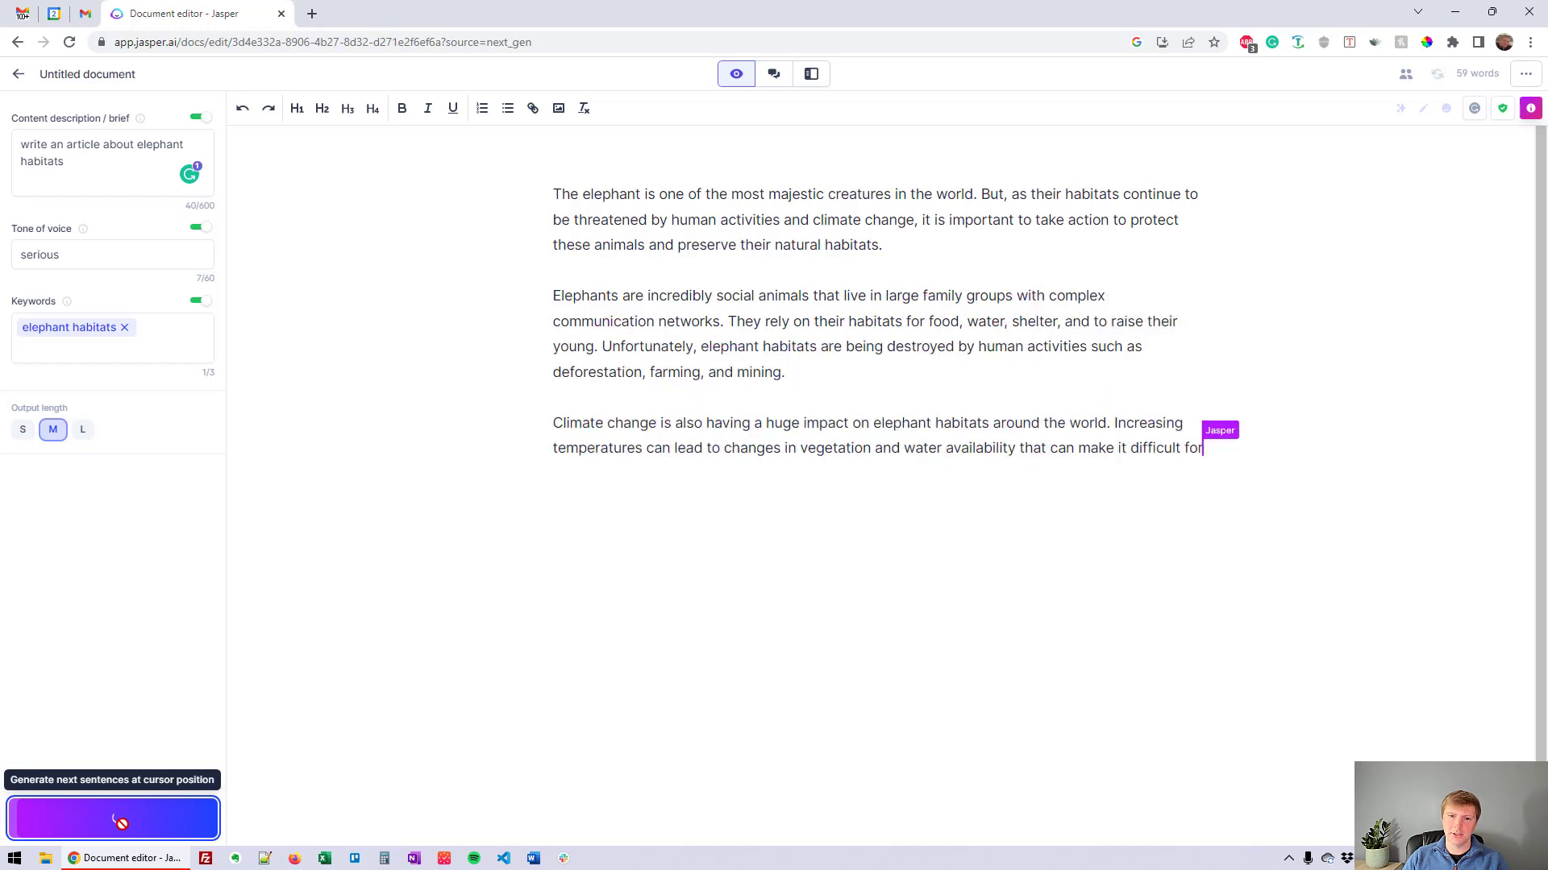
{"action": "left_click", "coordinate": [123, 826]}
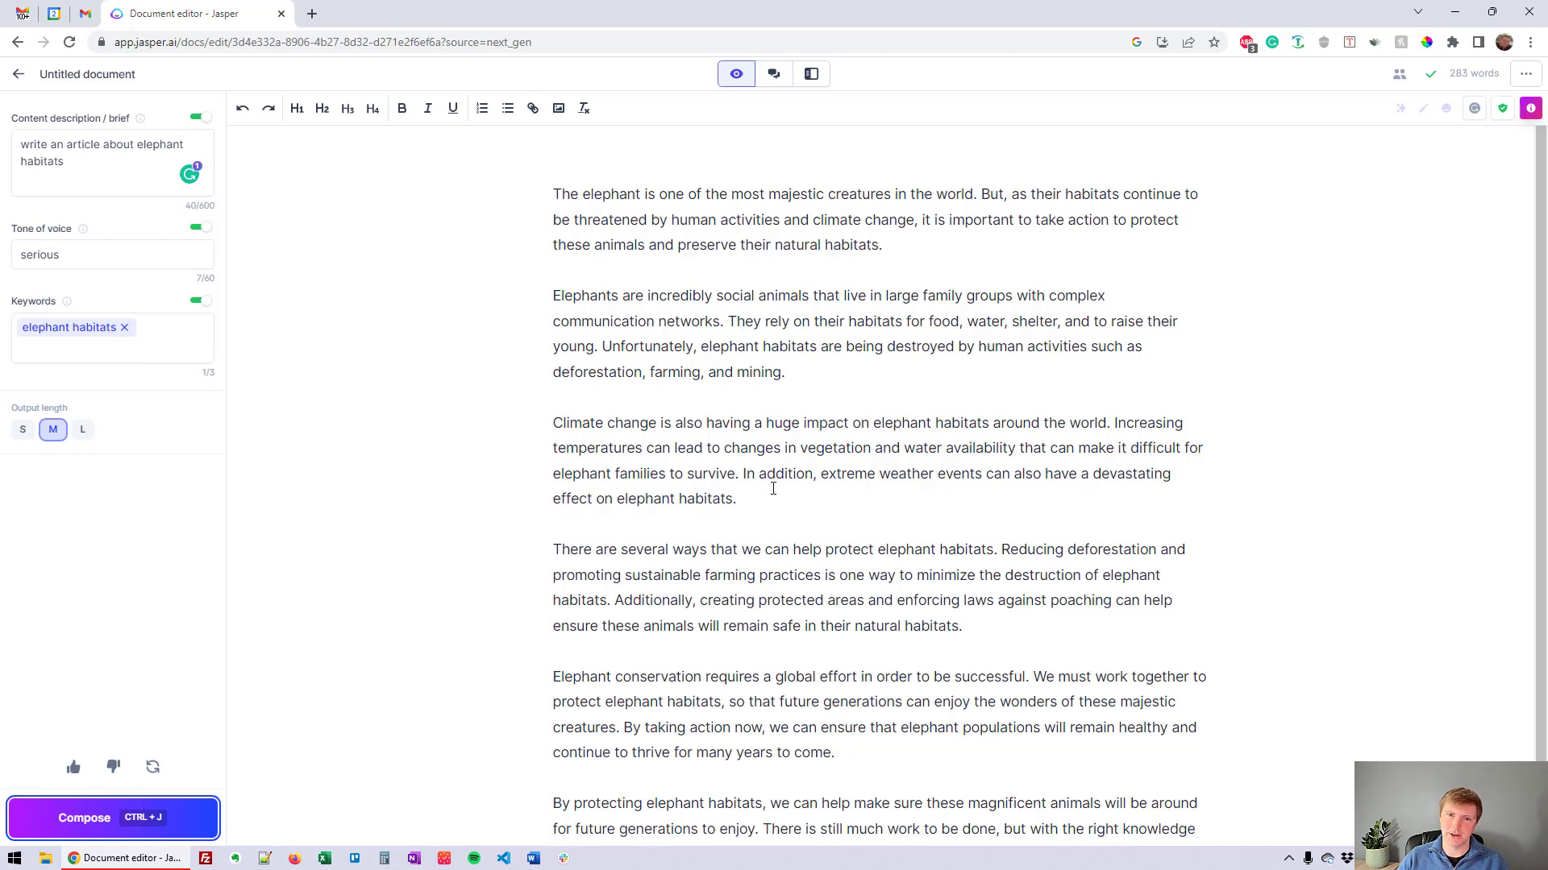
Have Jasper compose one more continuation at the end of the elephant habitats article.
{"action": "scroll", "coordinate": [790, 508], "scroll_direction": "down", "scroll_amount": 1}
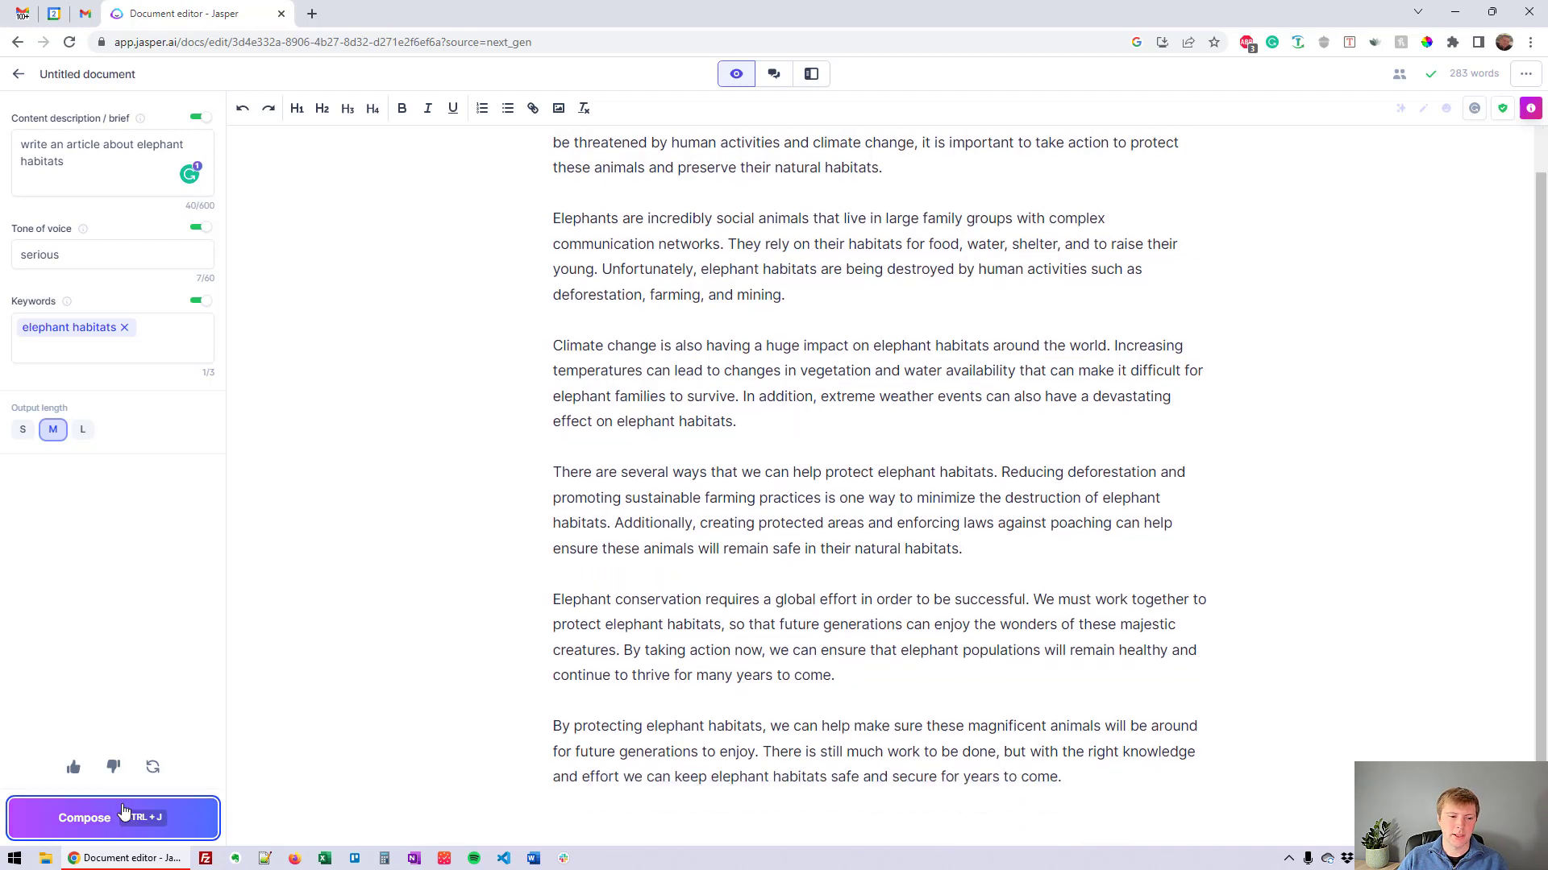
{"action": "key", "text": "ctrl+j"}
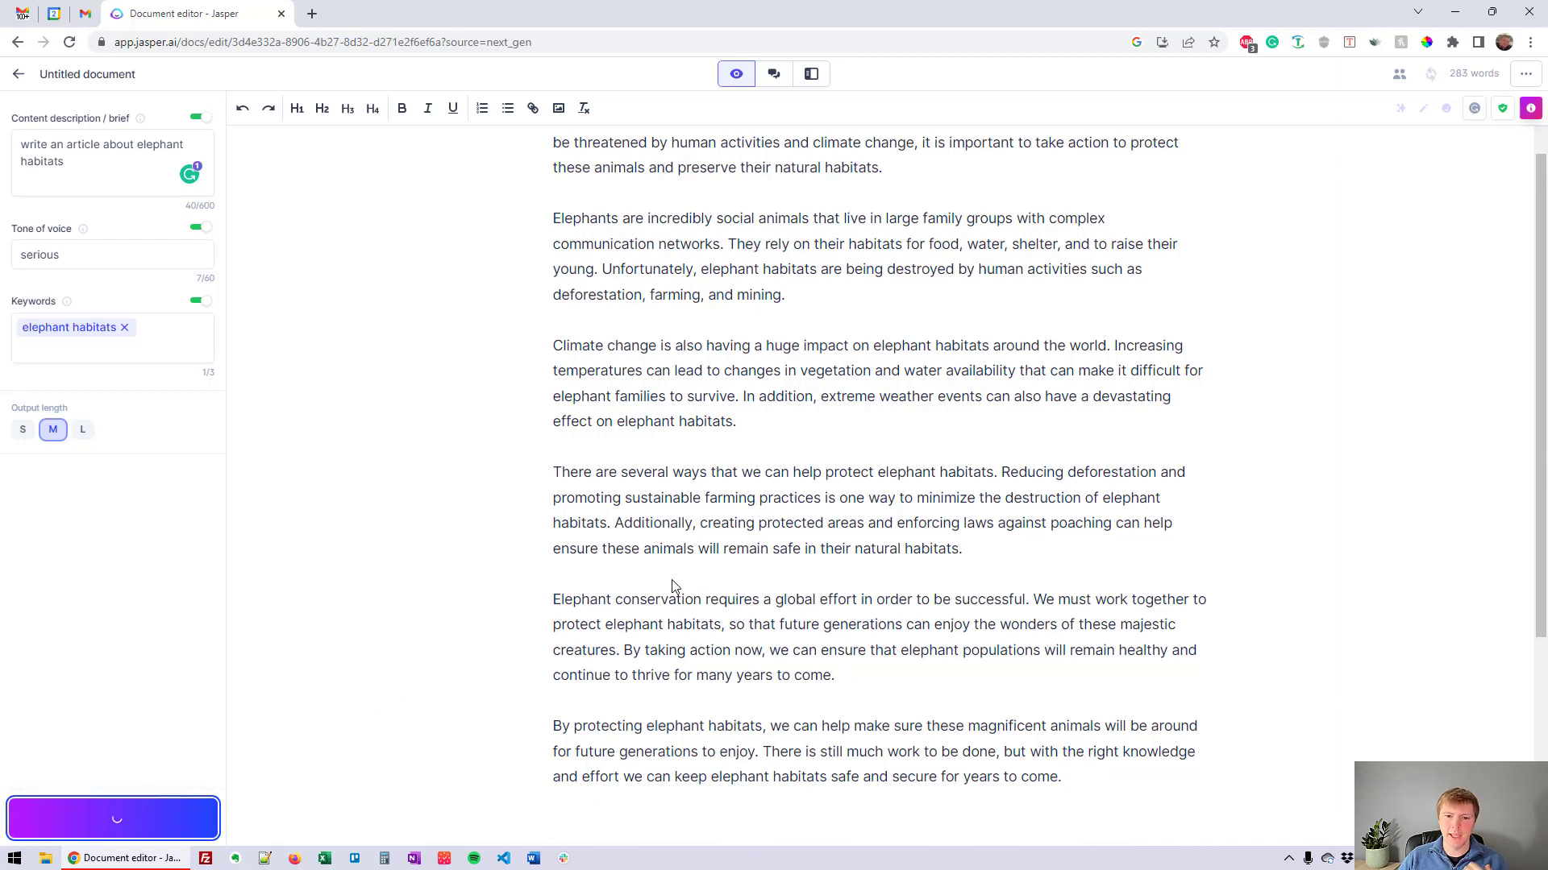
{"action": "scroll", "coordinate": [702, 576], "scroll_direction": "up", "scroll_amount": 1}
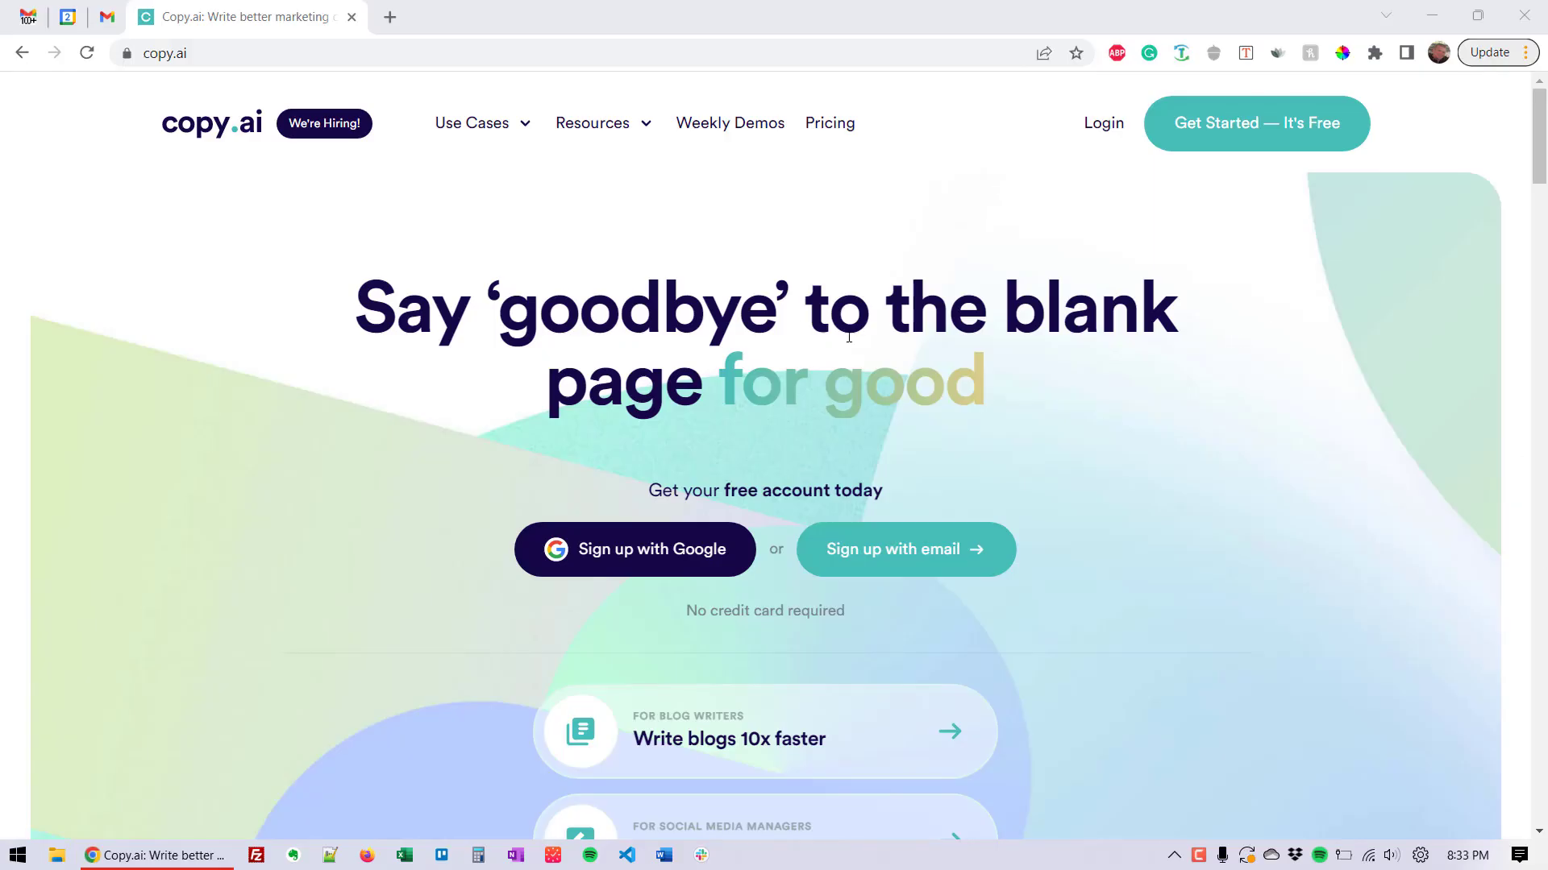
Switch to the Copy.ai website and look through its pricing page.
{"action": "left_click", "coordinate": [830, 139]}
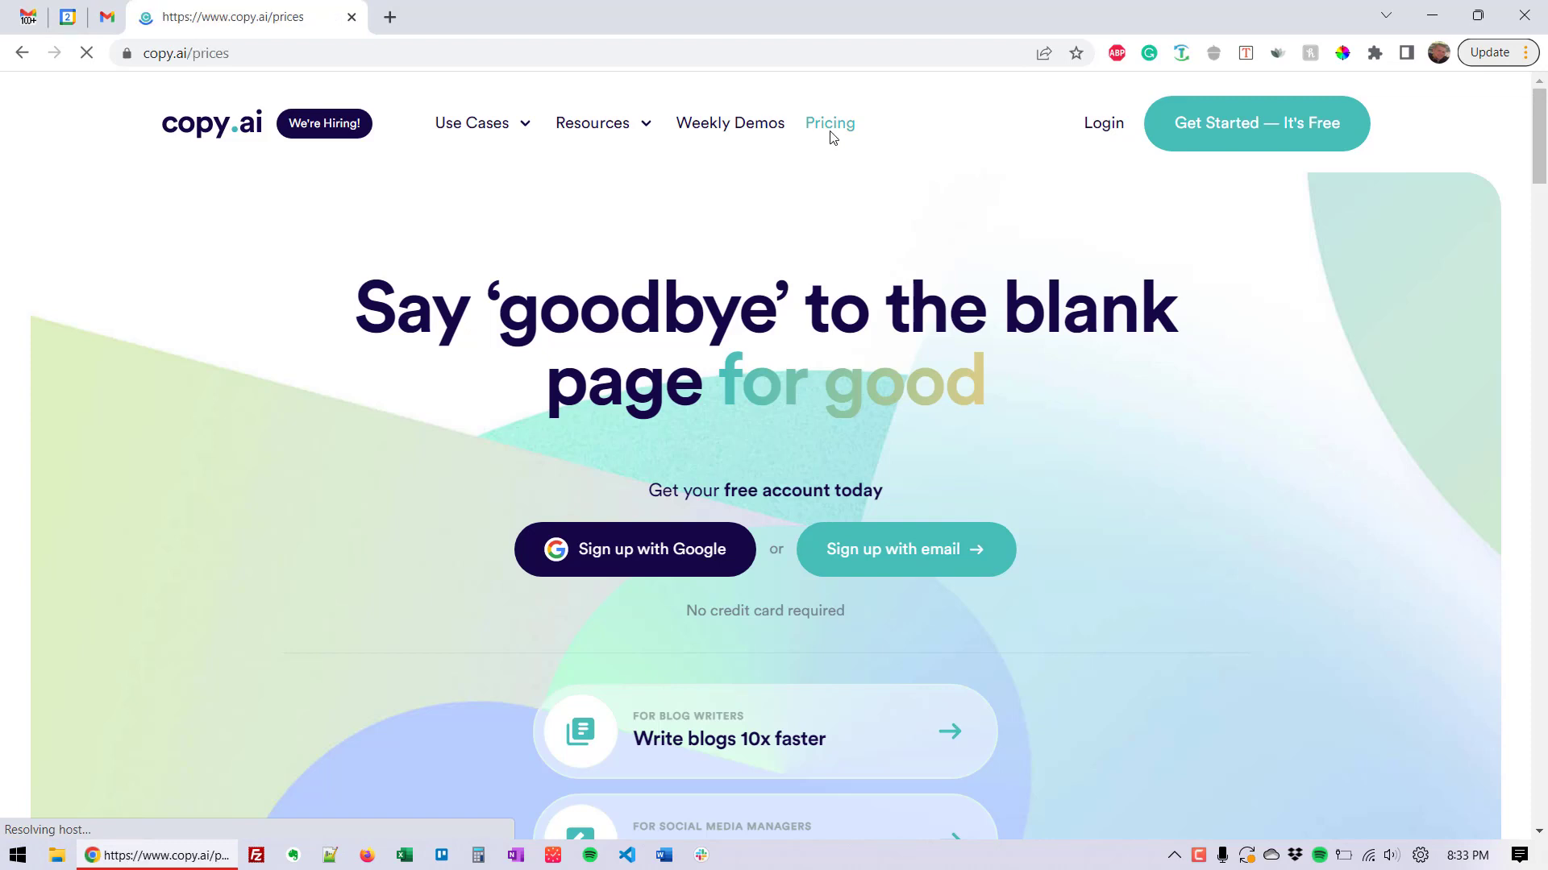
{"action": "scroll", "coordinate": [1152, 266], "scroll_direction": "down", "scroll_amount": 5}
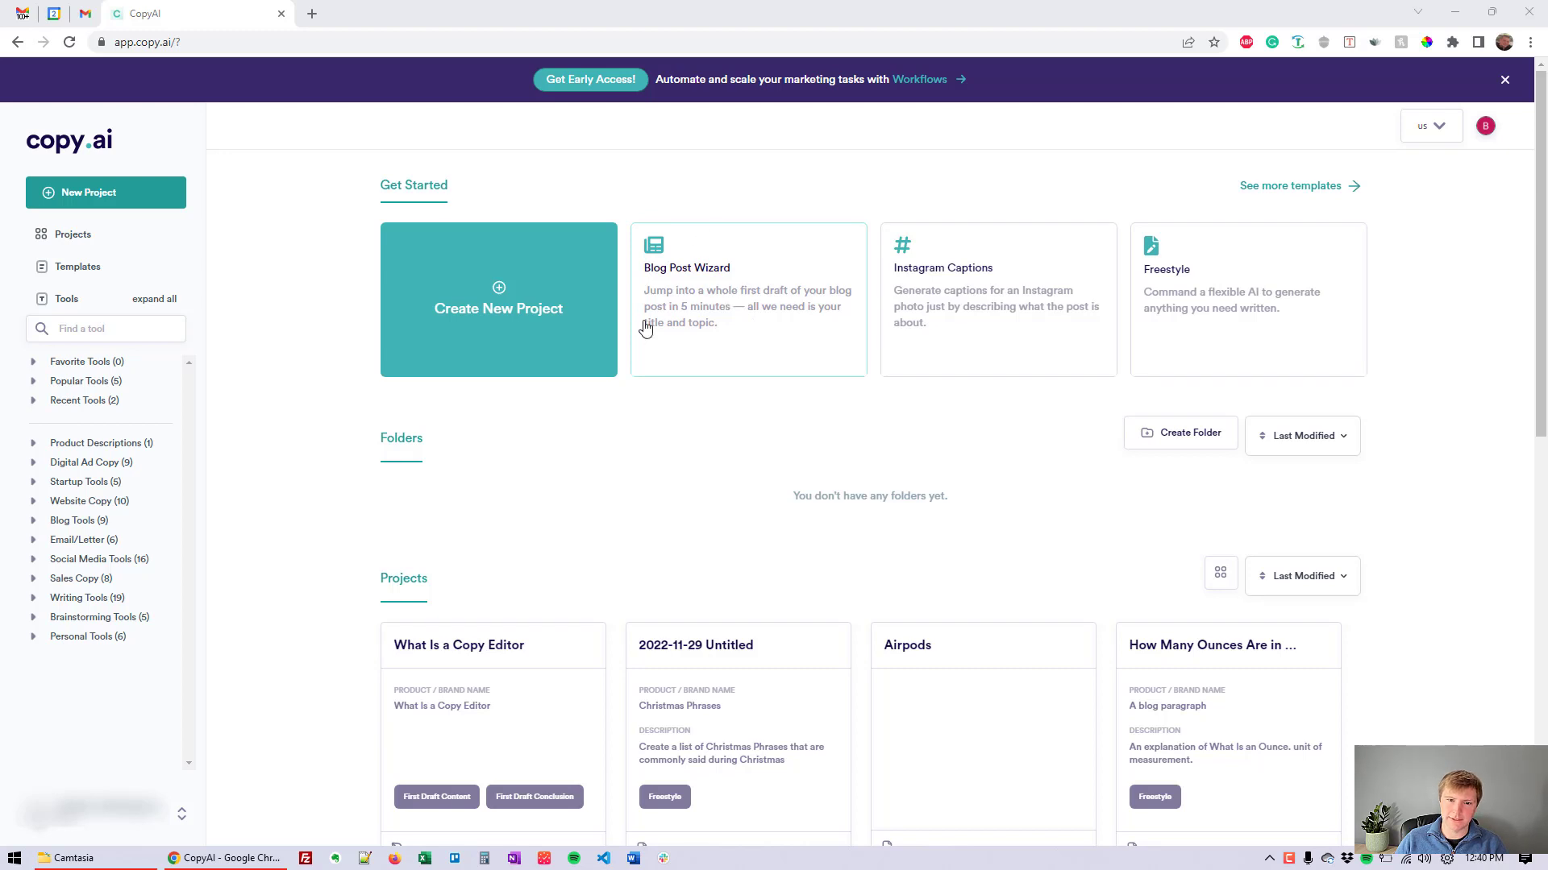
Start a Blog Post Wizard project in Copy.ai with "Elephant Habitats" as the blog title, copying the same phrase into the keywords.
{"action": "left_click", "coordinate": [773, 297]}
{"action": "left_click", "coordinate": [709, 135]}
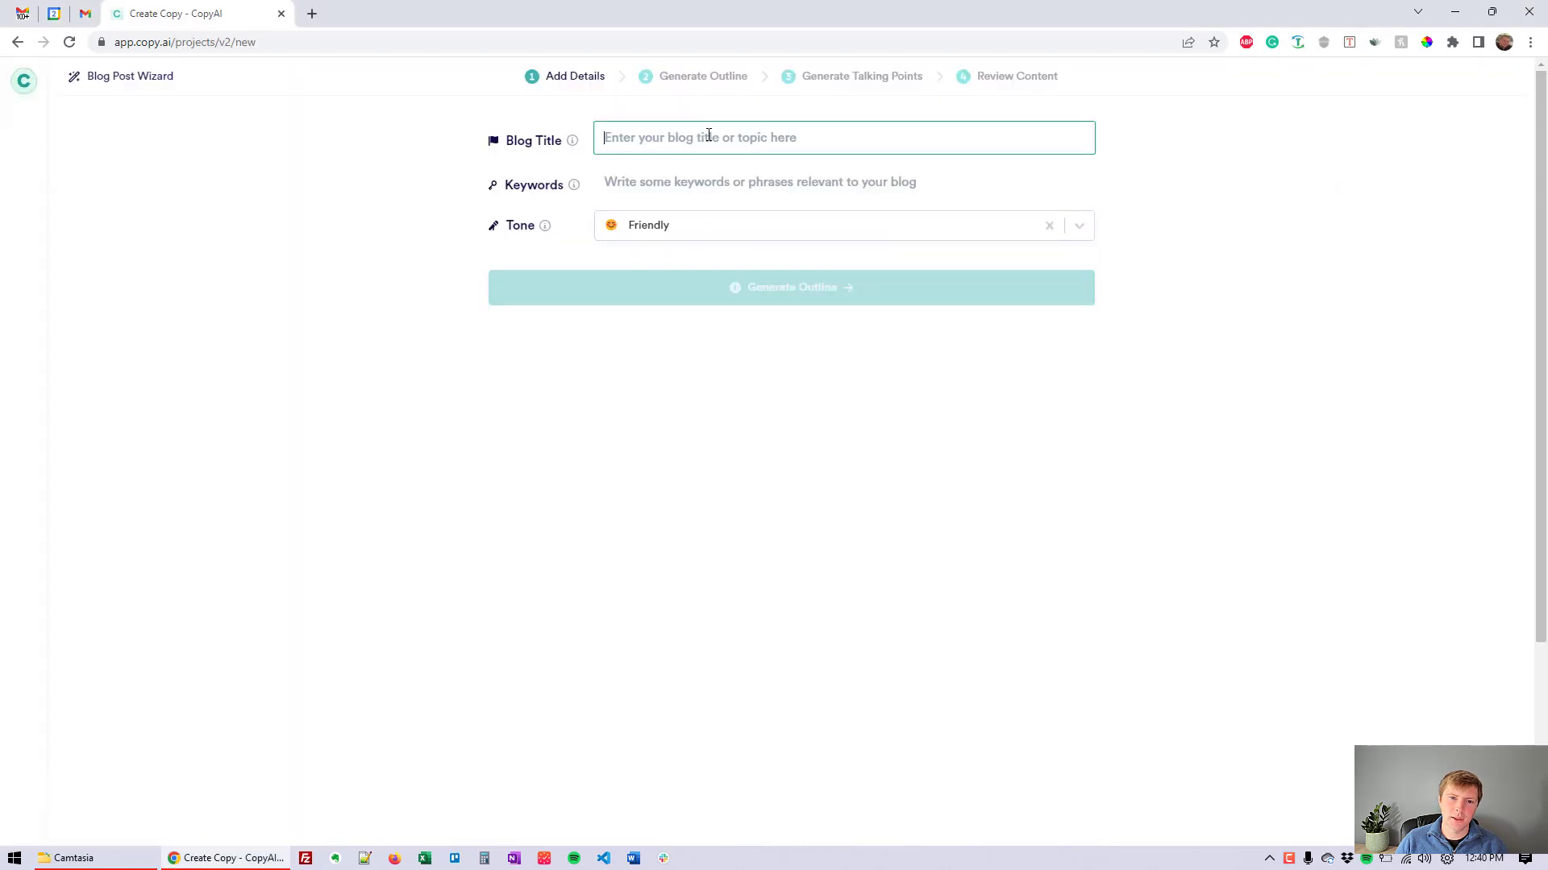
{"action": "type", "text": "E"}
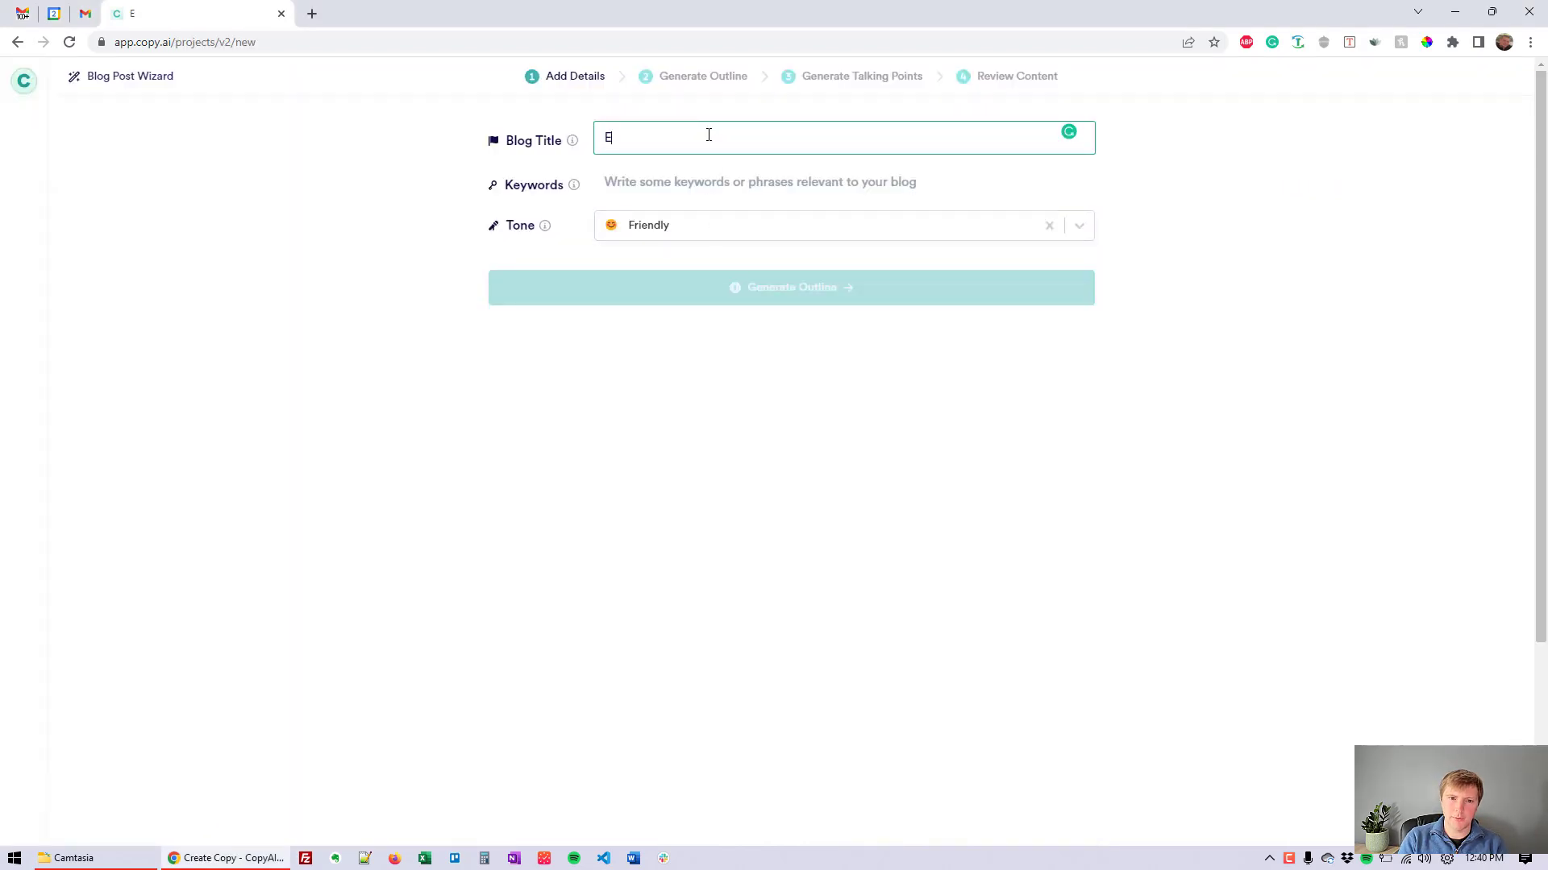
{"action": "type", "text": "lepahant "}
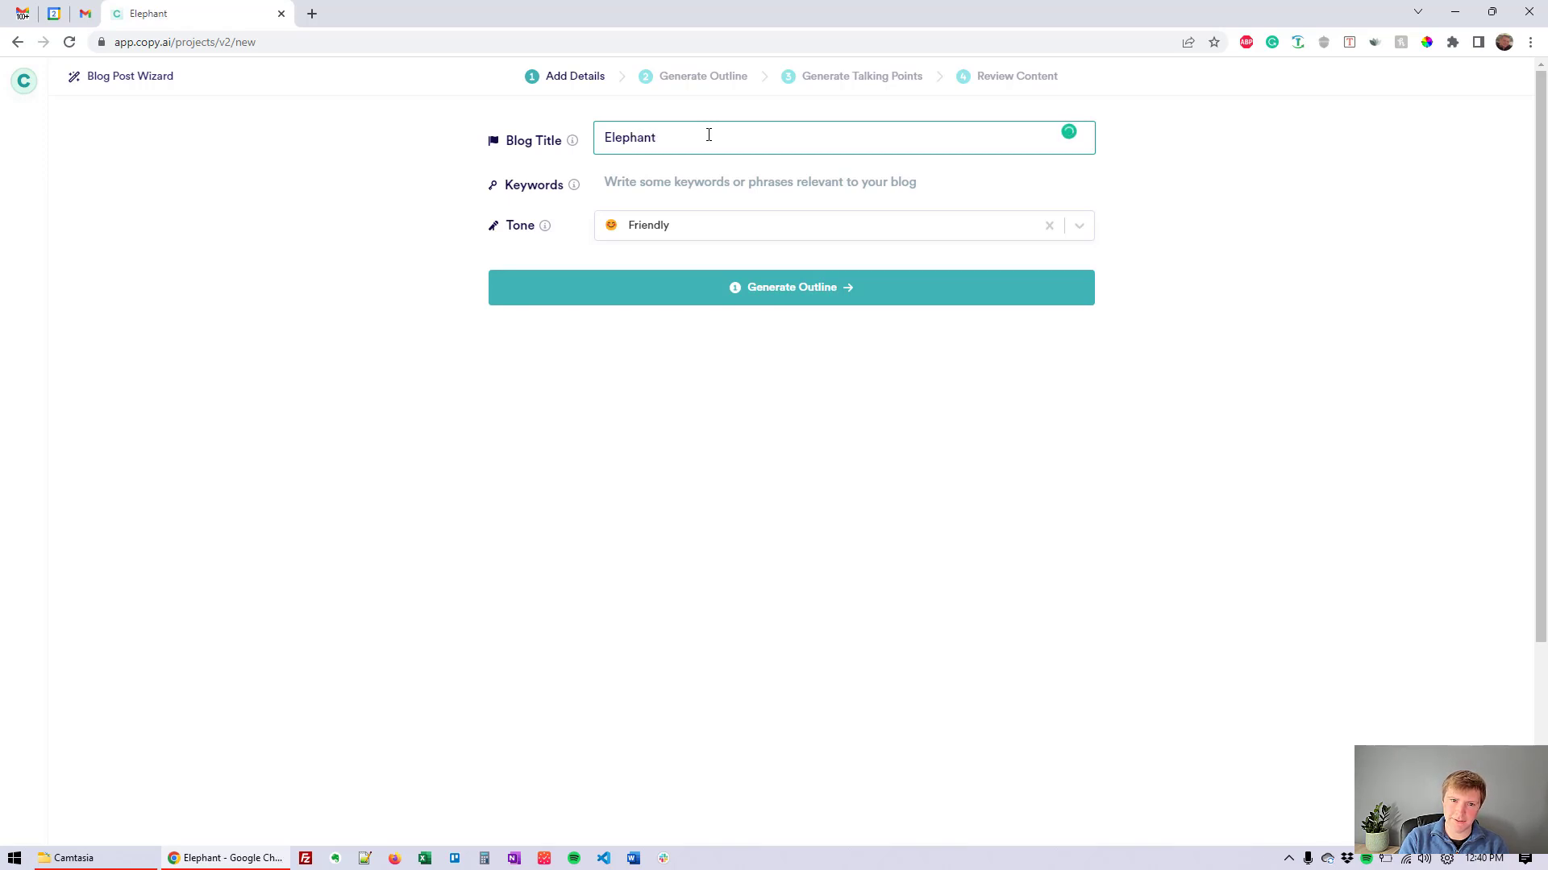
{"action": "type", "text": "Habitats"}
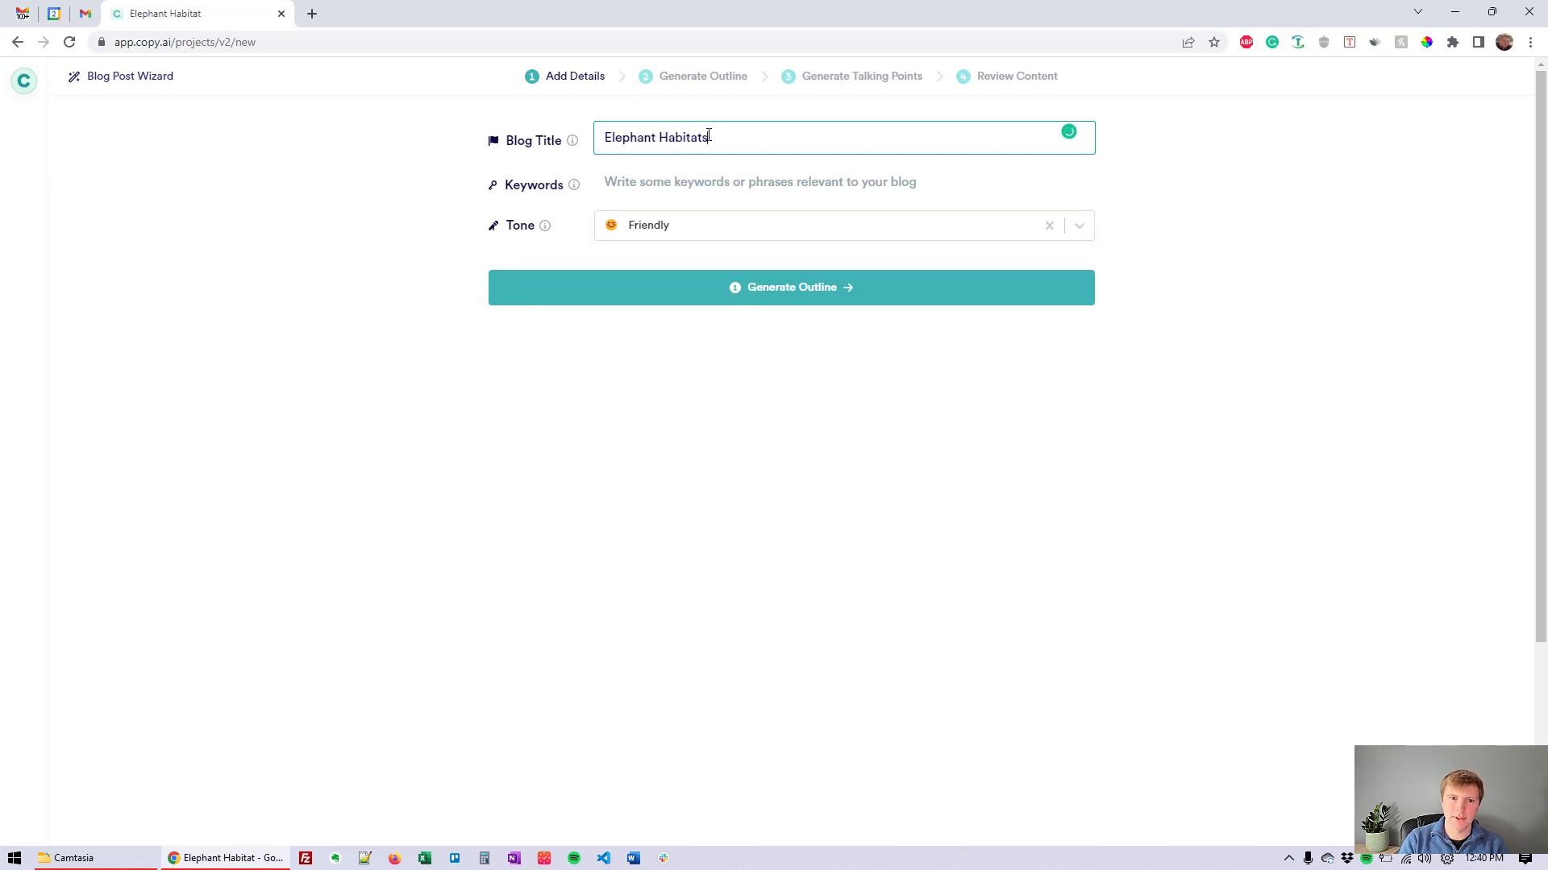
{"action": "key", "text": "ctrl+a"}
{"action": "key", "text": "ctrl+c"}
{"action": "left_click", "coordinate": [763, 181]}
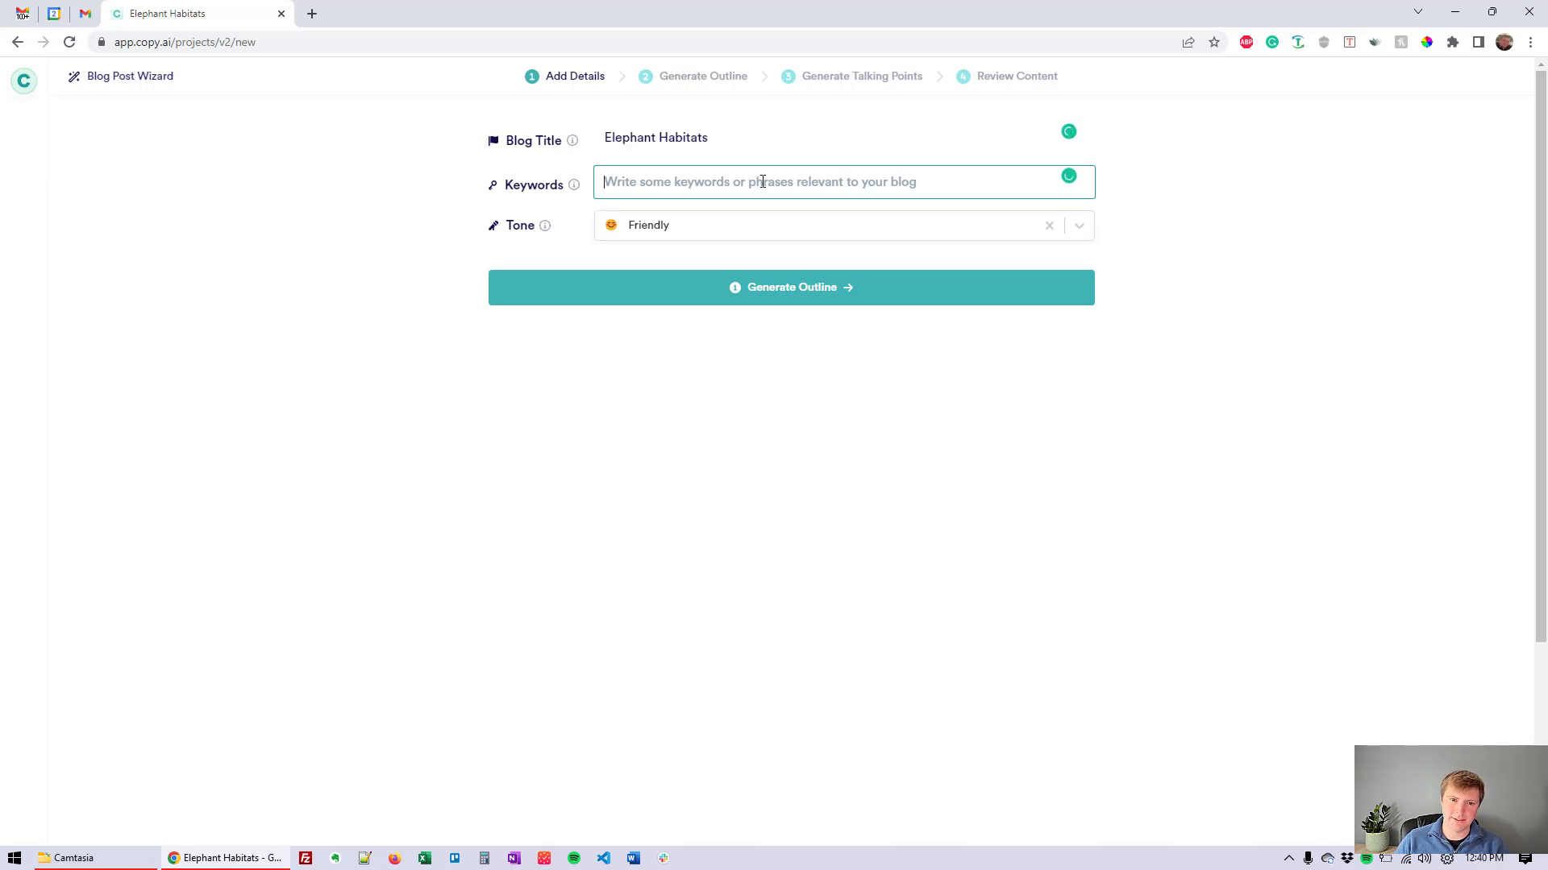
{"action": "key", "text": "ctrl+v"}
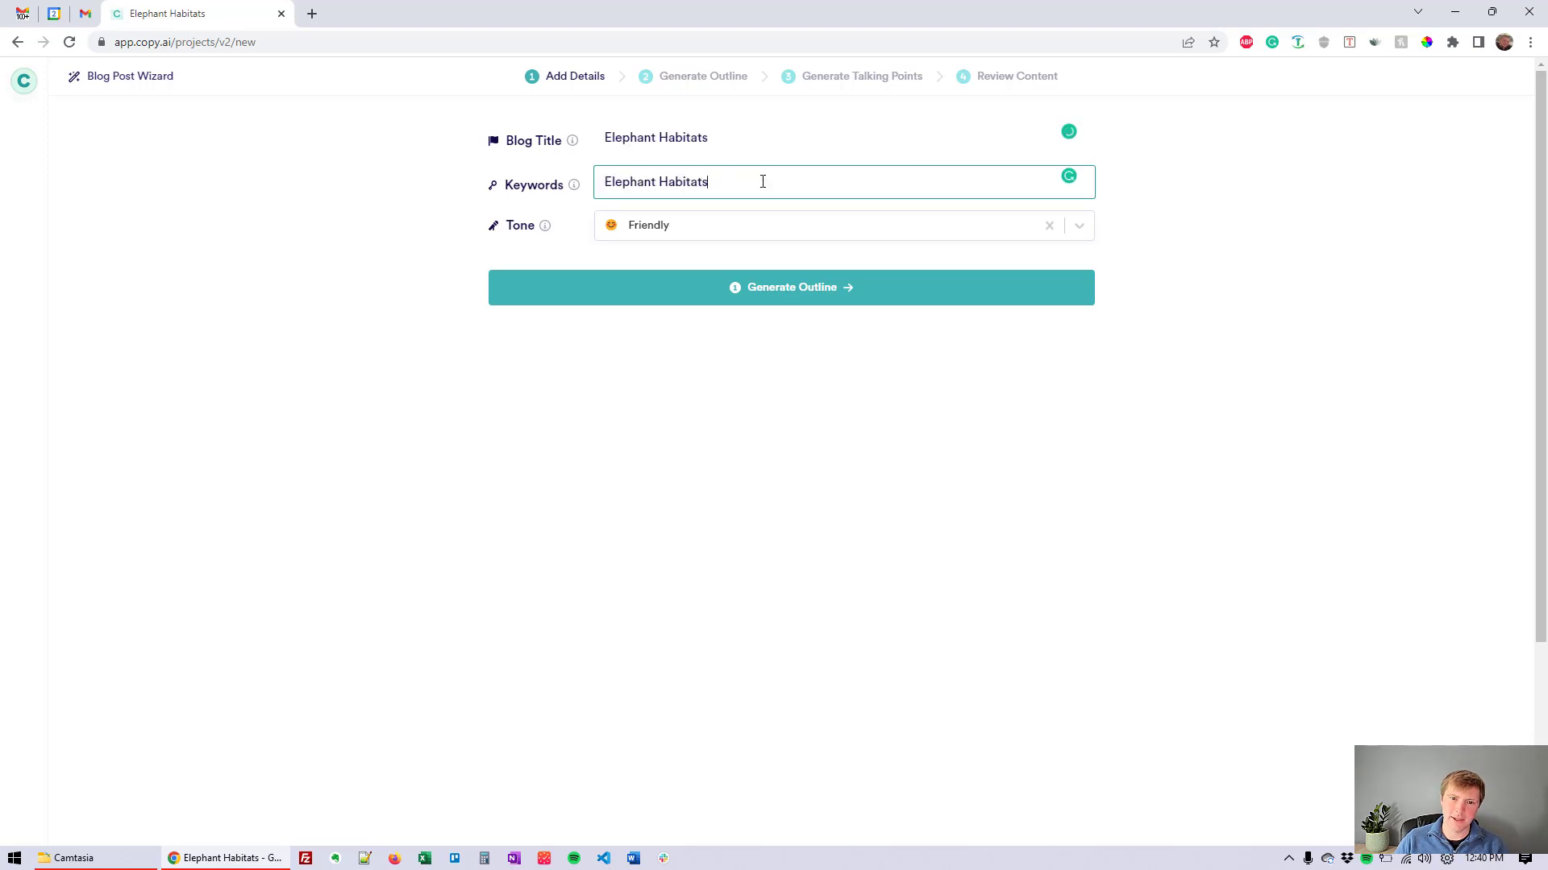
Set the blog's tone to Professional and generate the outline.
{"action": "left_click", "coordinate": [690, 231]}
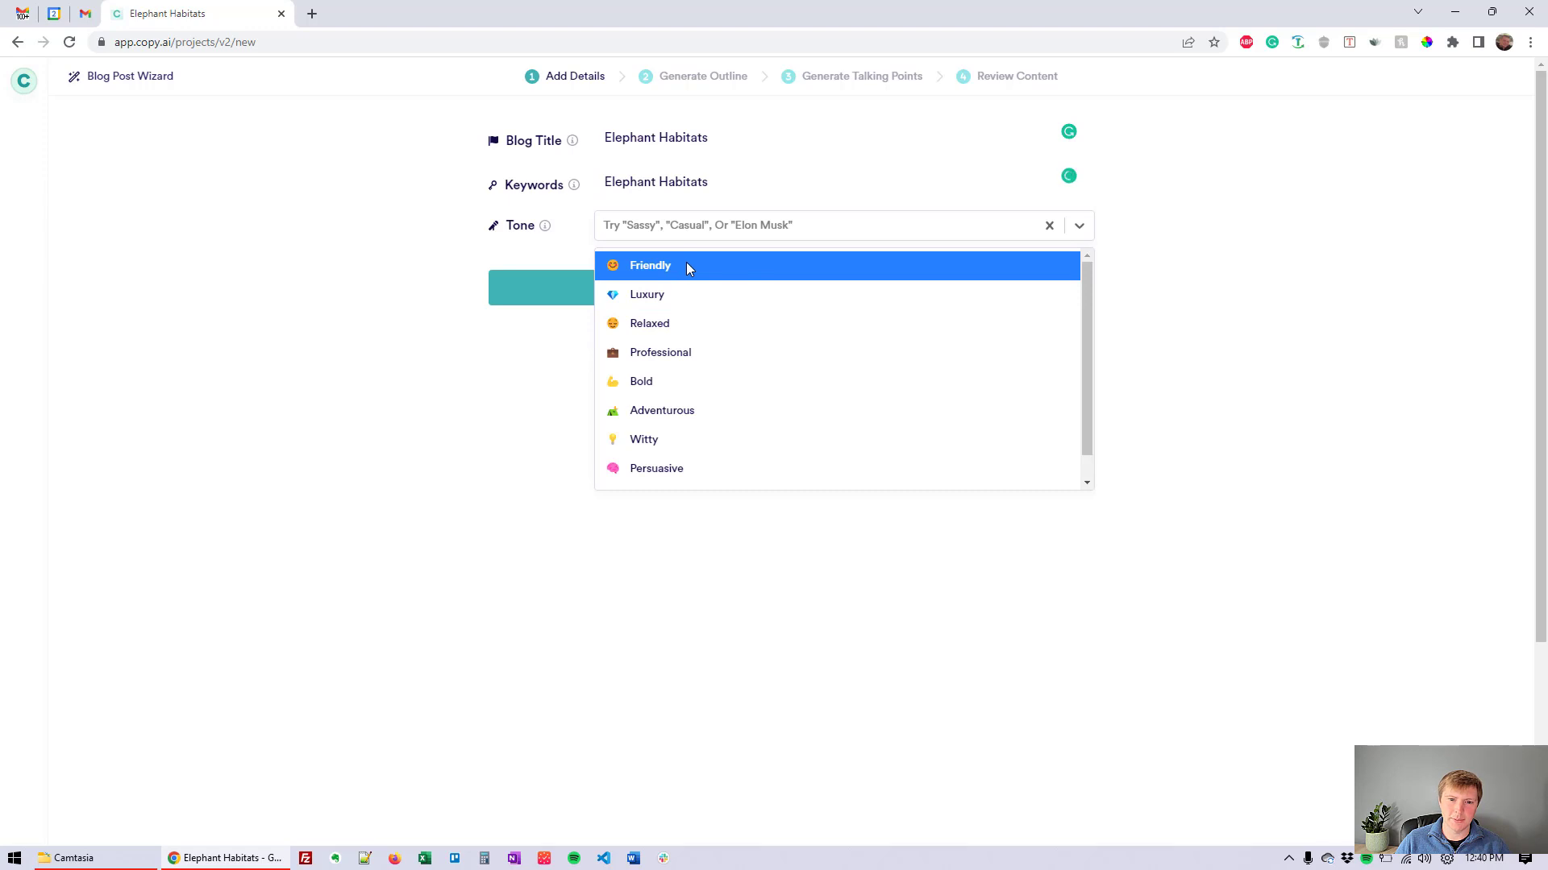
{"action": "scroll", "coordinate": [788, 311], "scroll_direction": "down", "scroll_amount": 1}
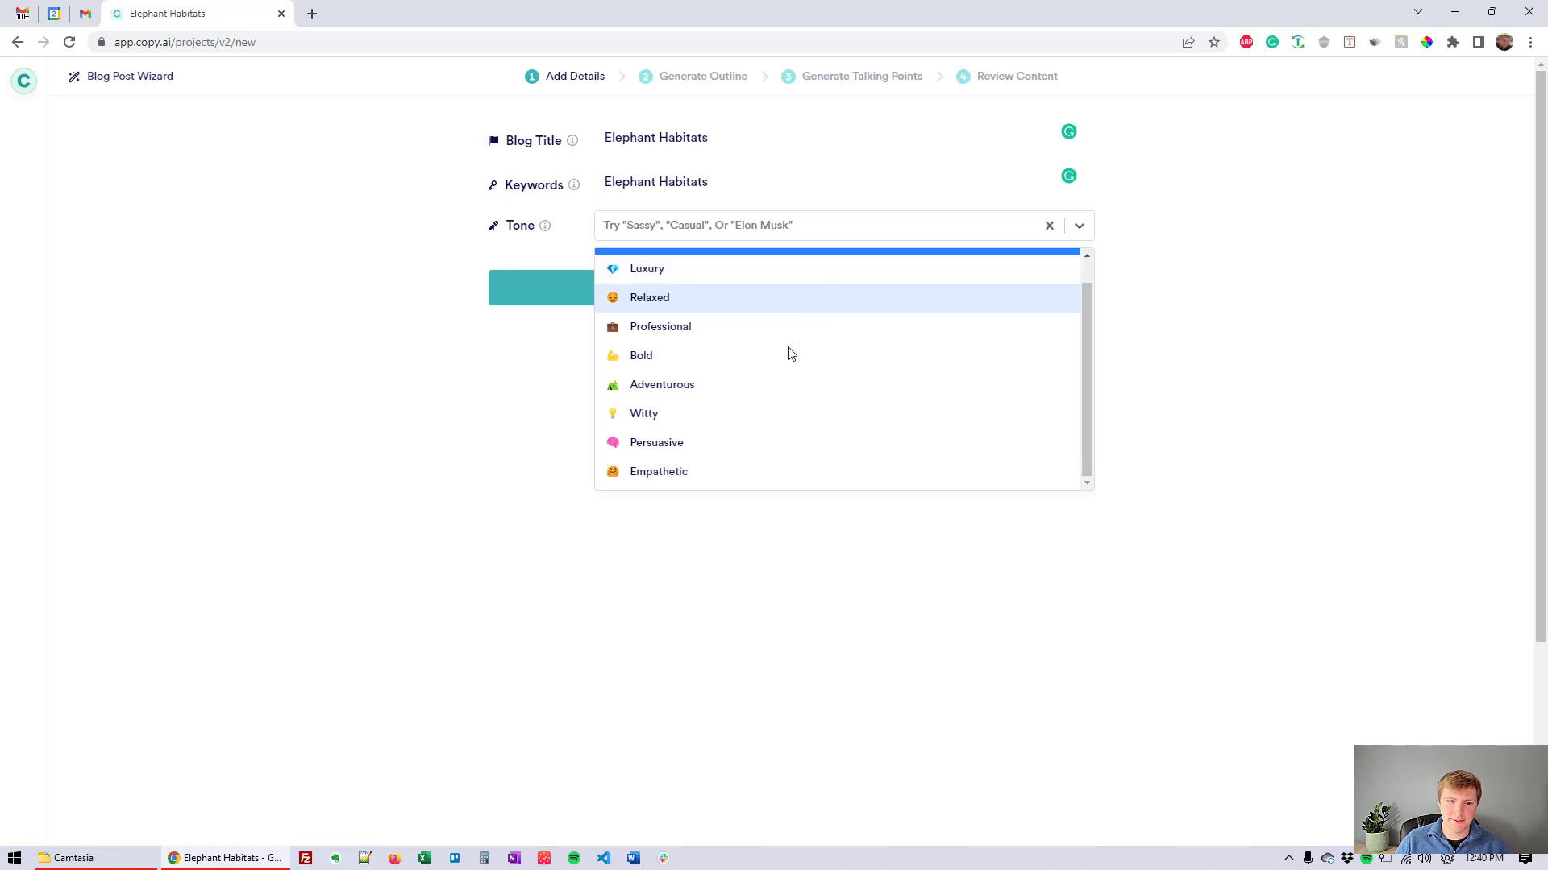
{"action": "scroll", "coordinate": [730, 399], "scroll_direction": "up", "scroll_amount": 1}
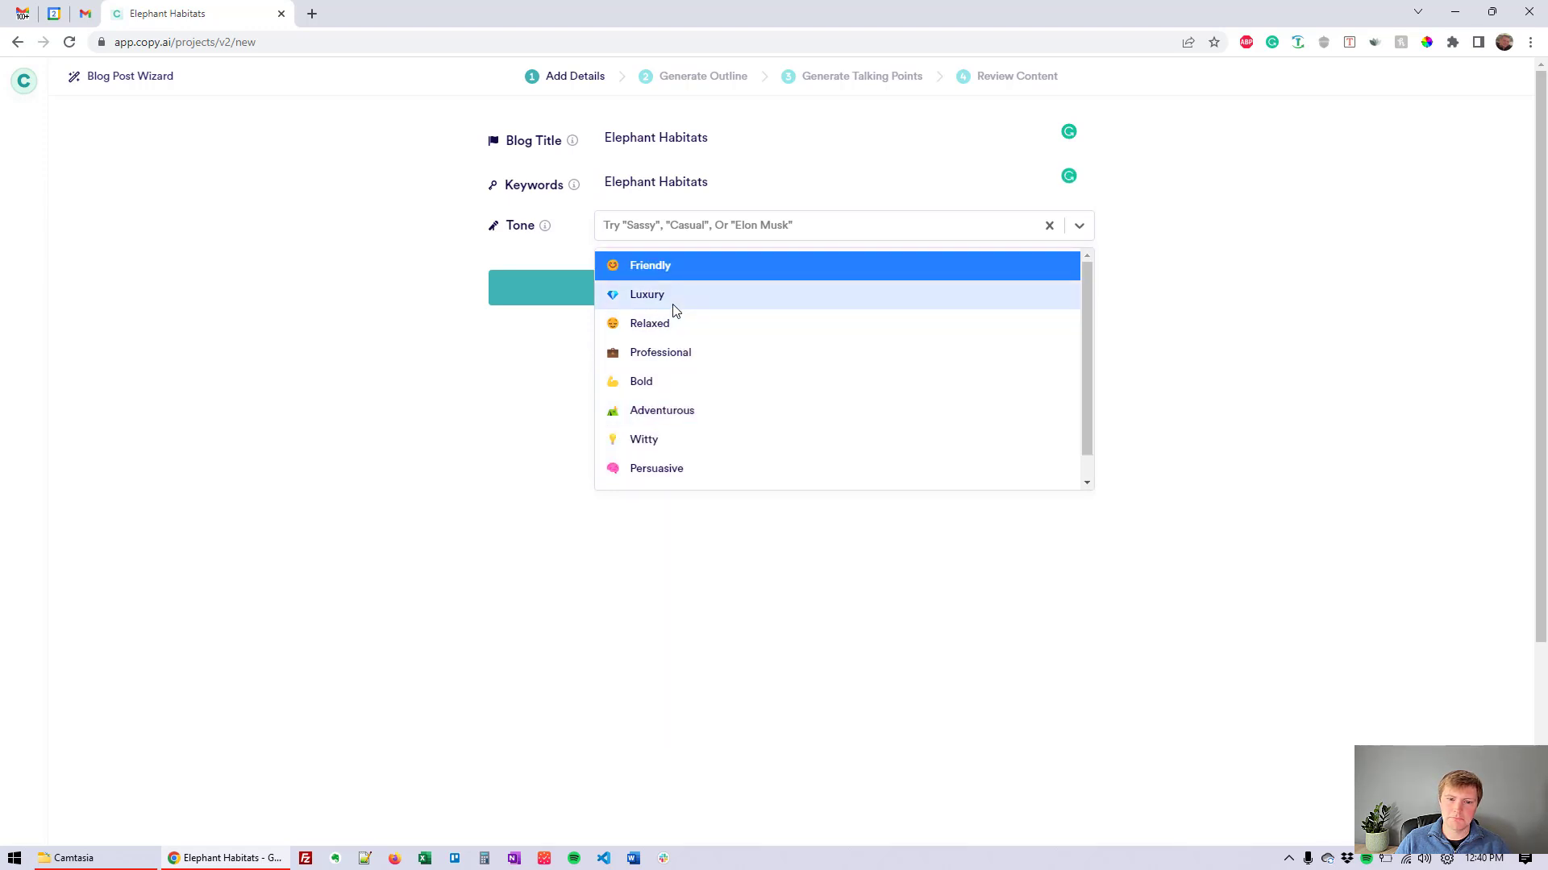
{"action": "left_click", "coordinate": [685, 363]}
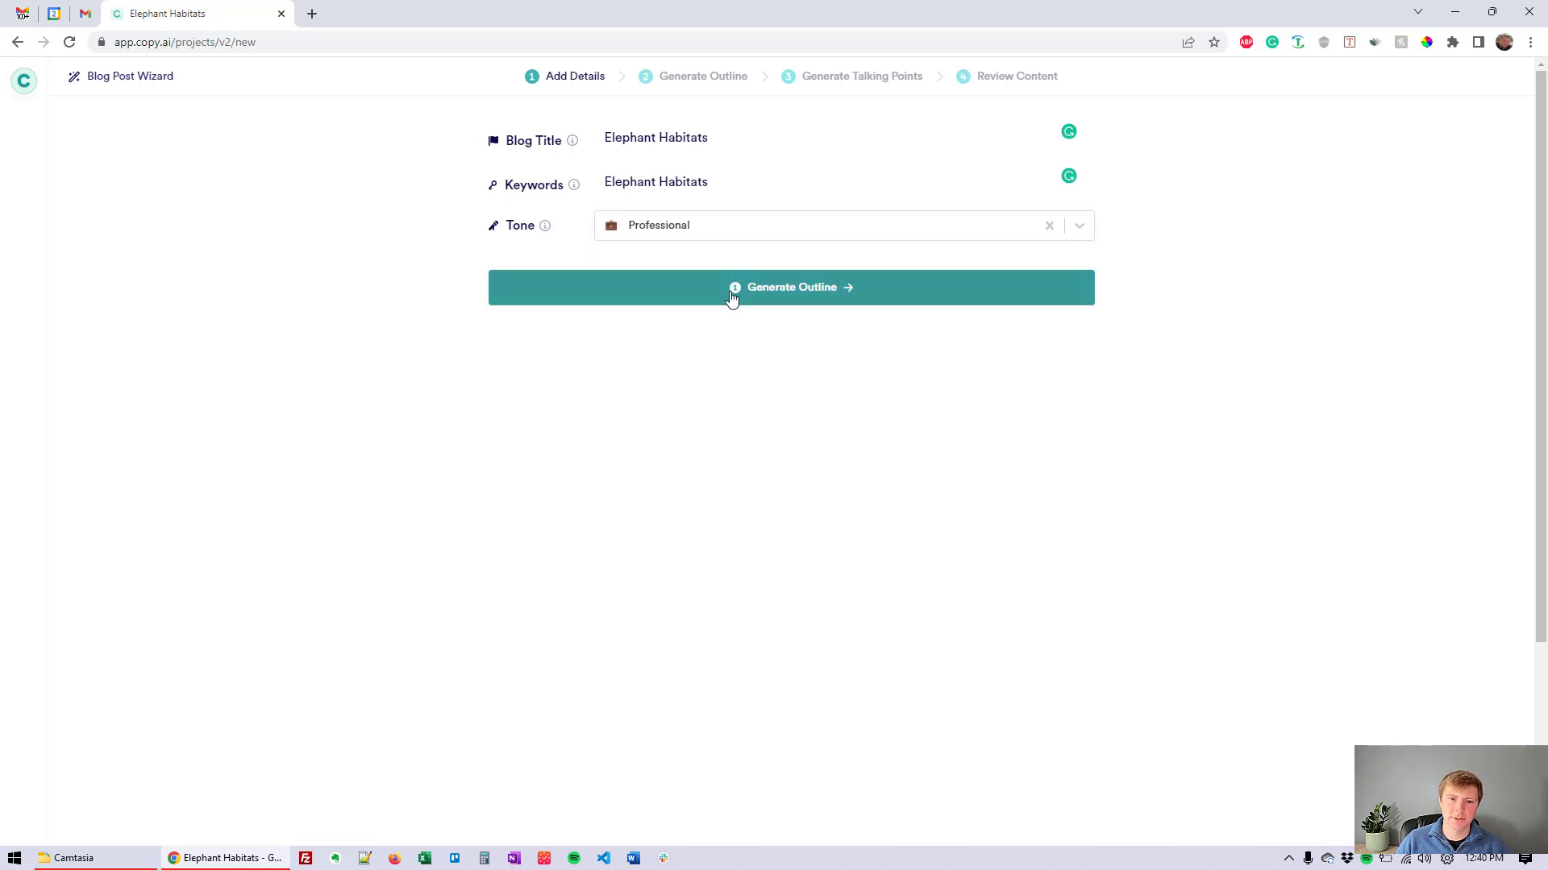
{"action": "left_click", "coordinate": [732, 297]}
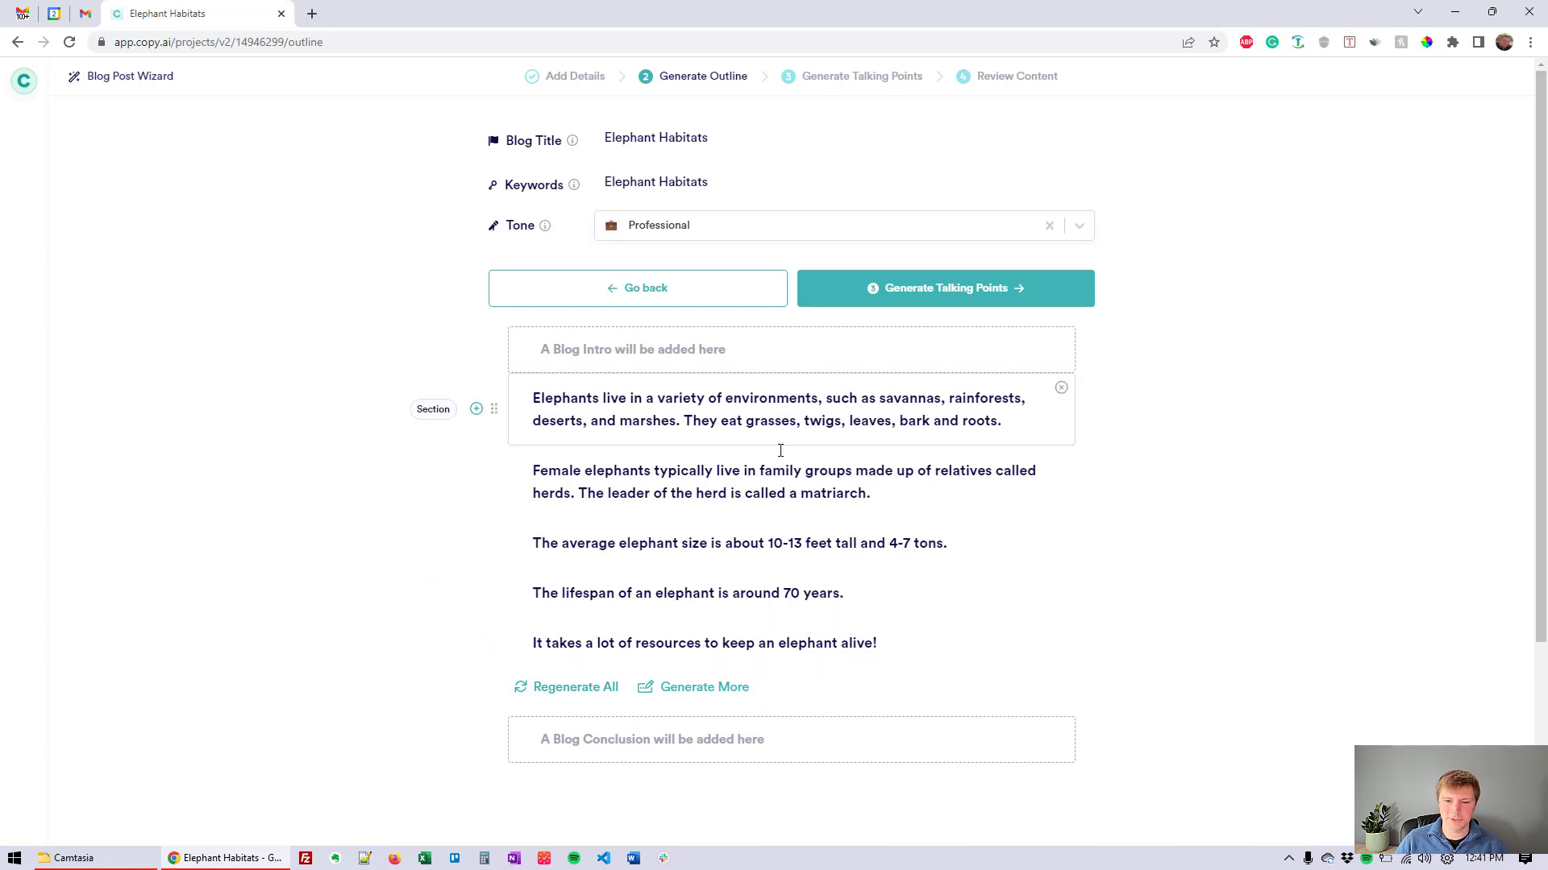
Regenerate the whole blog outline and have additional sections generated for it.
{"action": "left_click", "coordinate": [562, 691]}
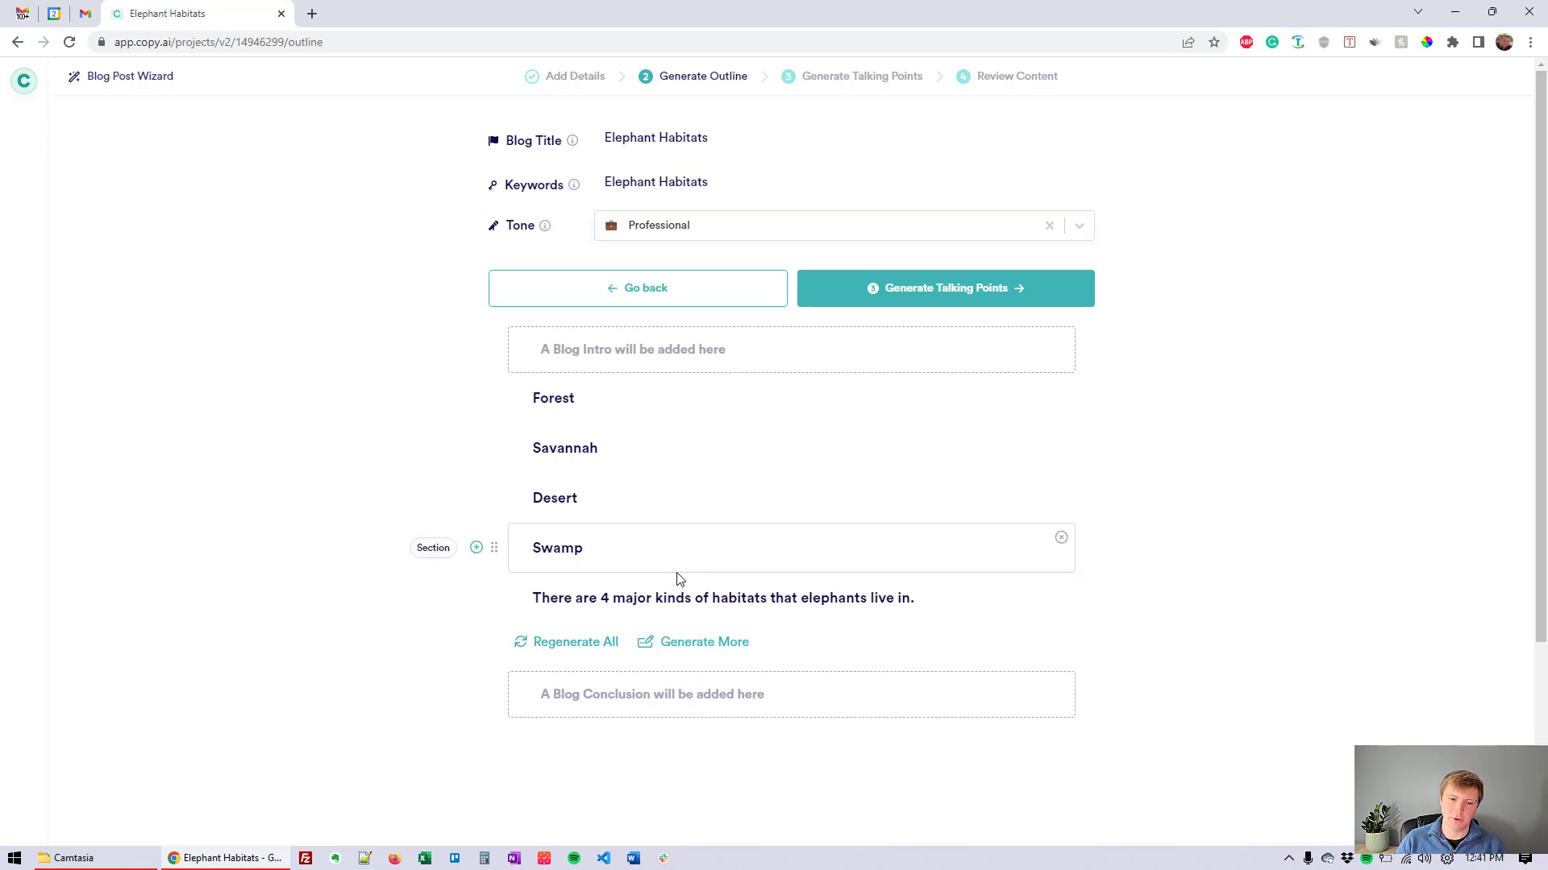
{"action": "left_click", "coordinate": [708, 642]}
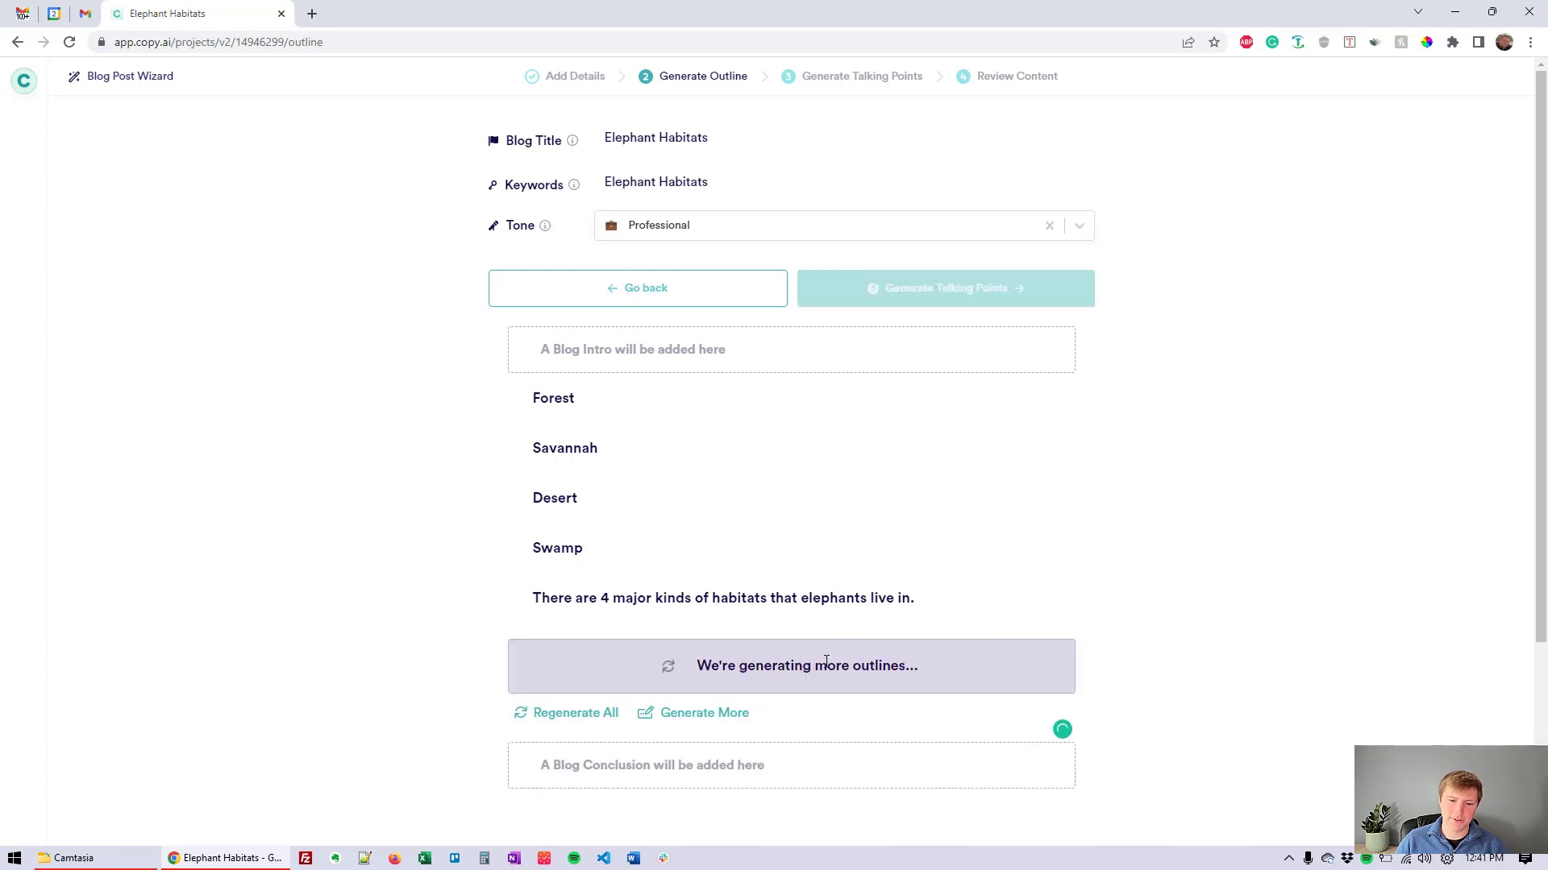
{"action": "scroll", "coordinate": [816, 684], "scroll_direction": "down", "scroll_amount": 2}
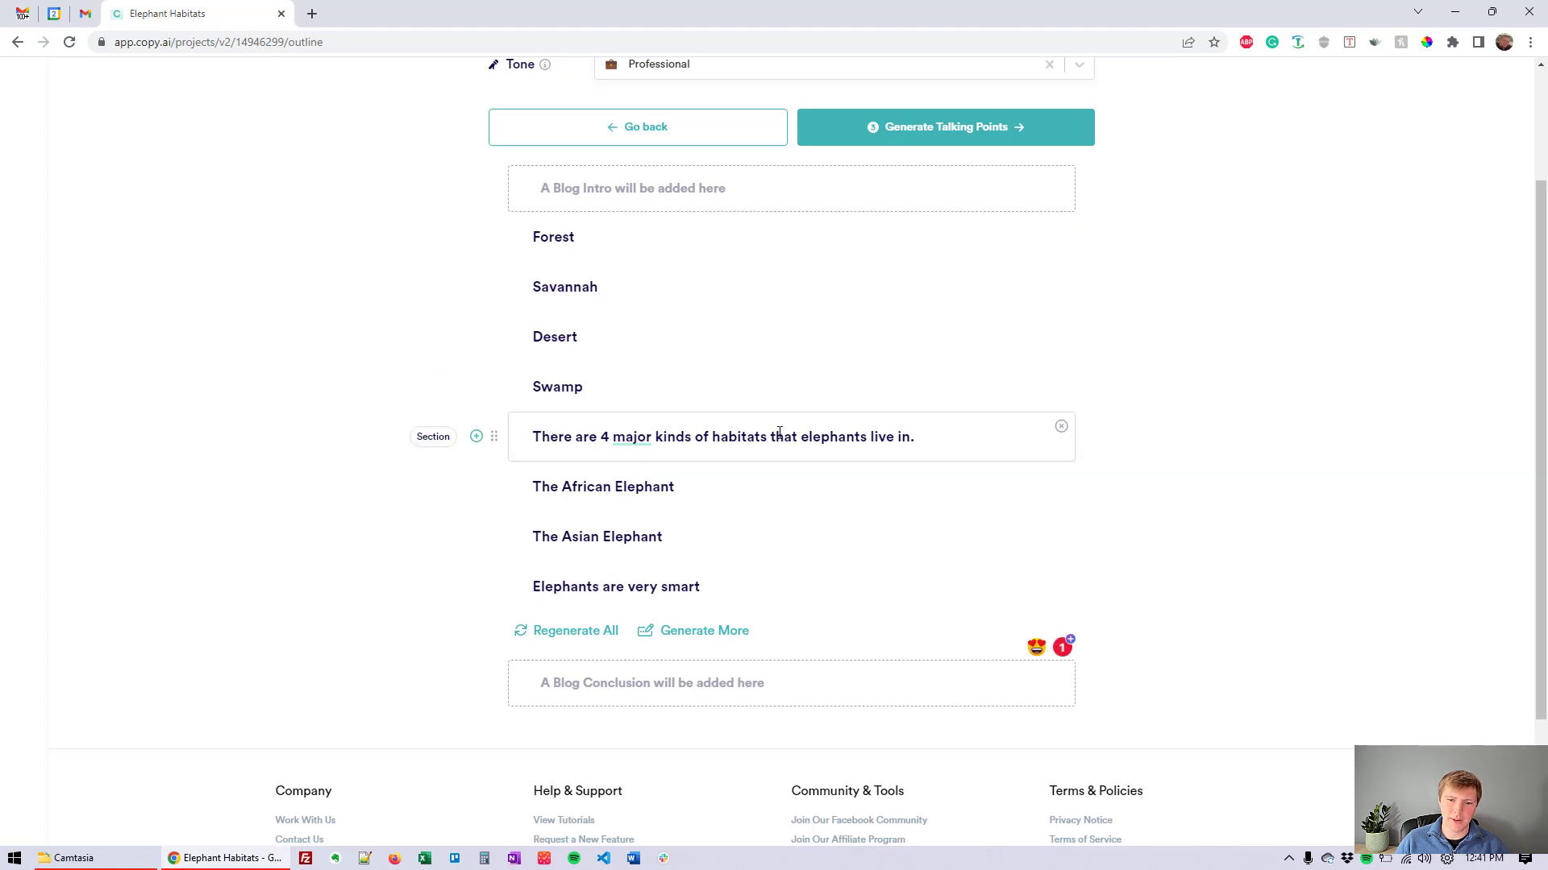
Remove the "Elephants are very smart" section and move "There are 4 major kinds of habitats that elephants live in." above Forest.
{"action": "left_click", "coordinate": [545, 486]}
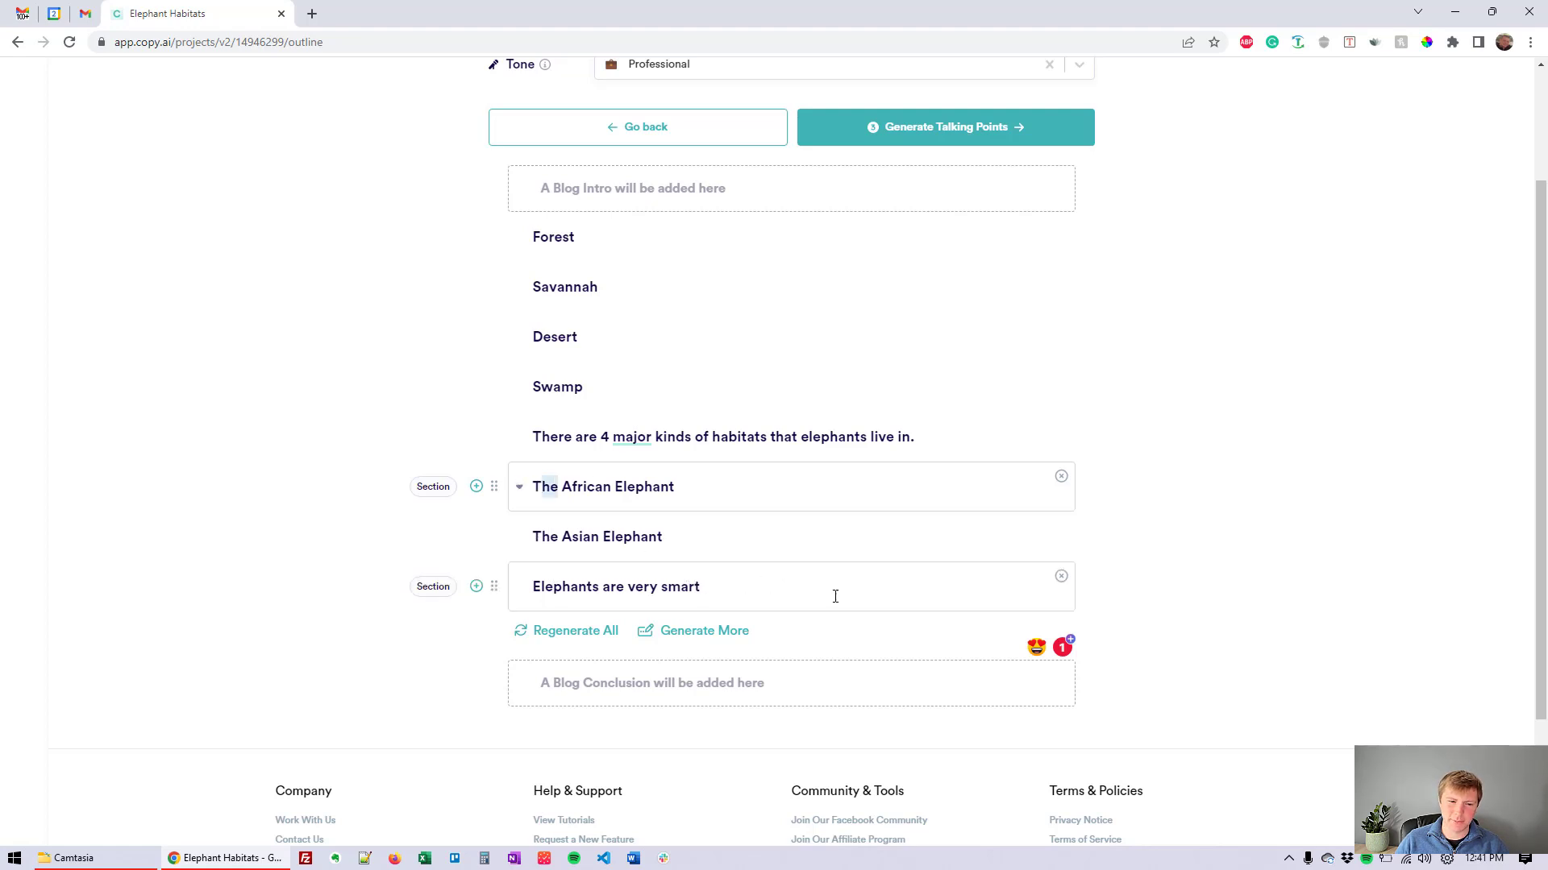
{"action": "left_click", "coordinate": [1060, 582]}
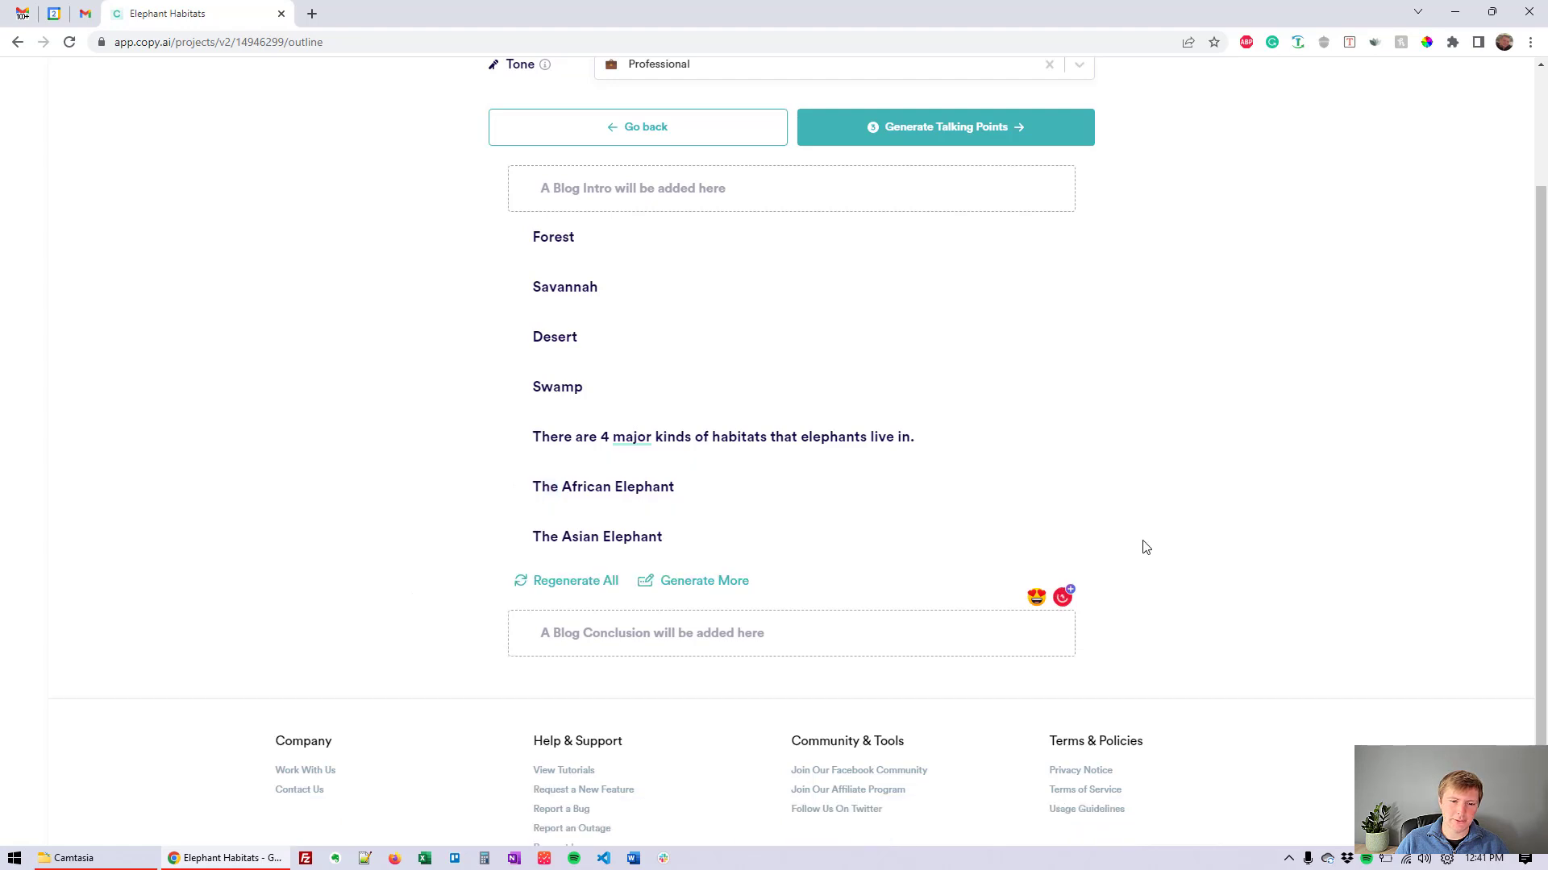
{"action": "scroll", "coordinate": [766, 454], "scroll_direction": "up", "scroll_amount": 1}
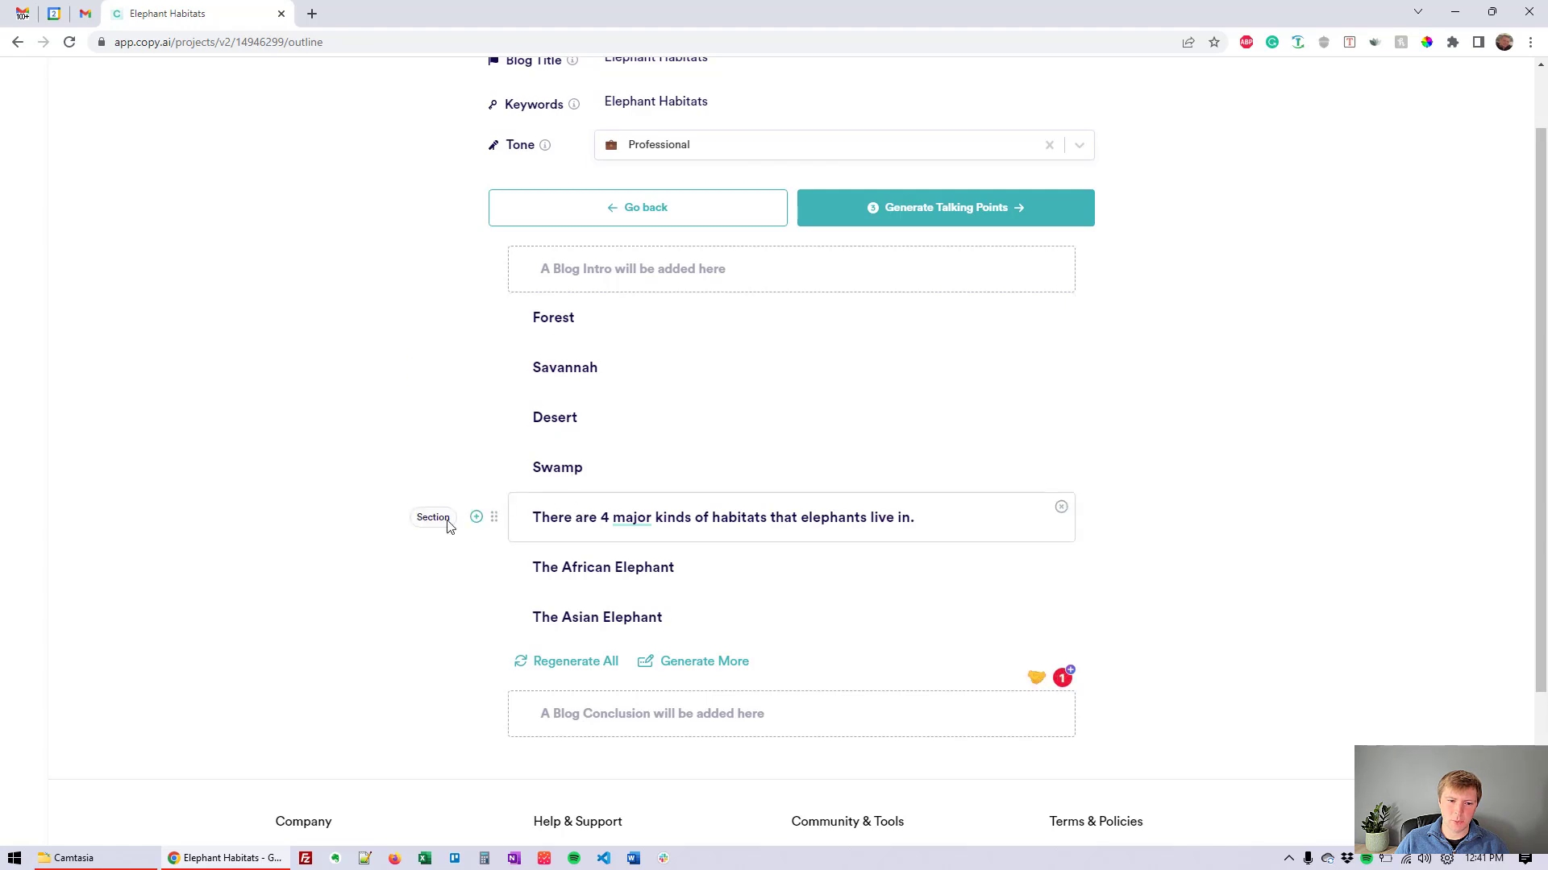
{"action": "left_click_drag", "start_coordinate": [491, 519], "coordinate": [494, 318]}
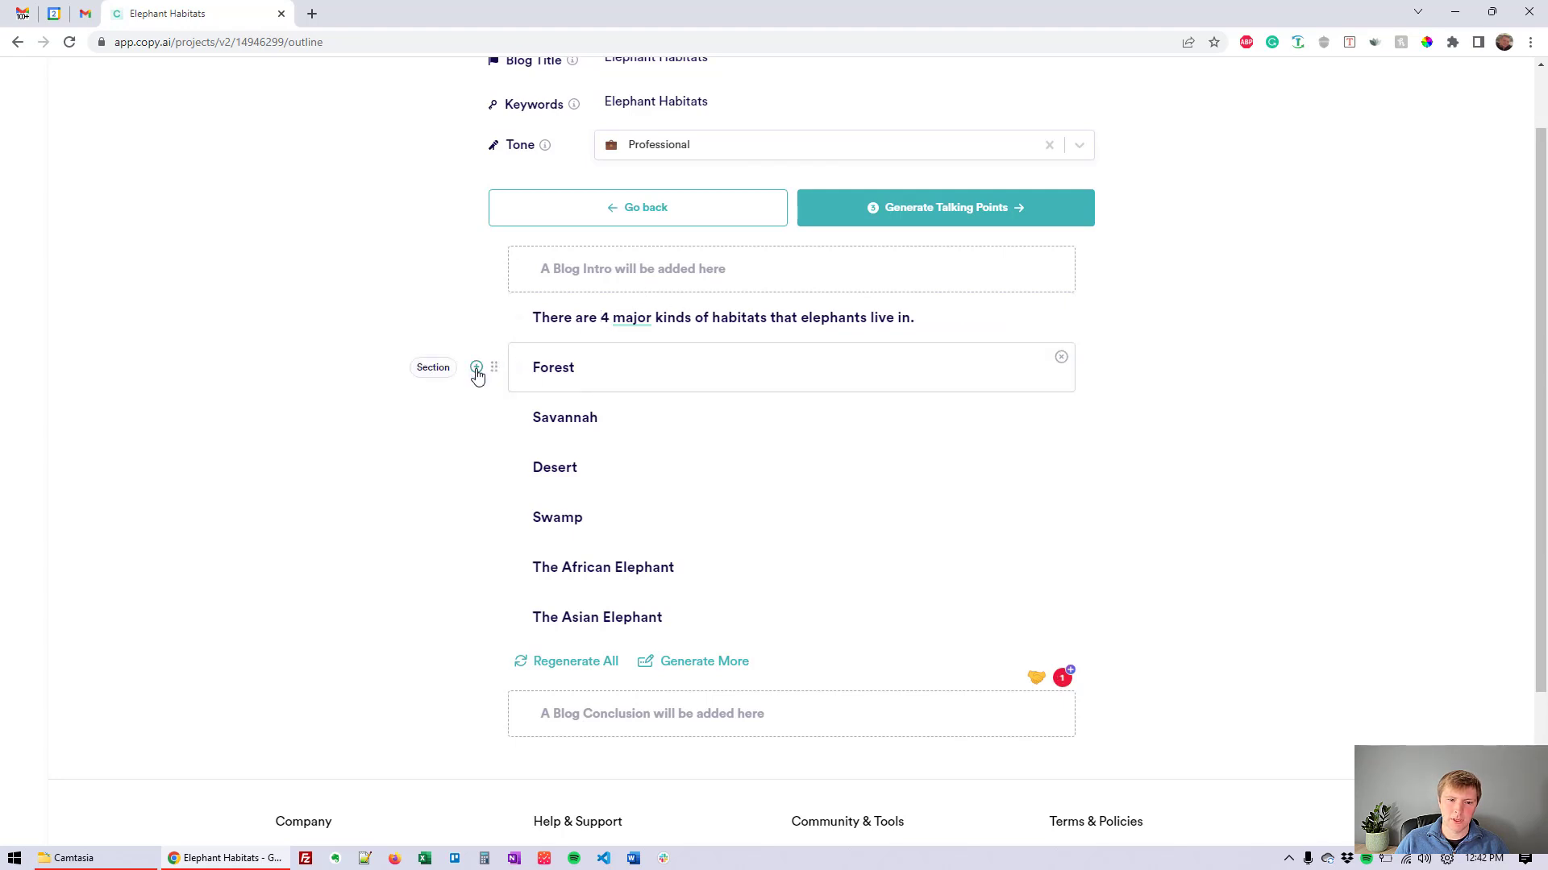
{"action": "left_click", "coordinate": [555, 371]}
Generate talking points for the sections of the rearranged outline.
{"action": "scroll", "coordinate": [798, 439], "scroll_direction": "up", "scroll_amount": 1}
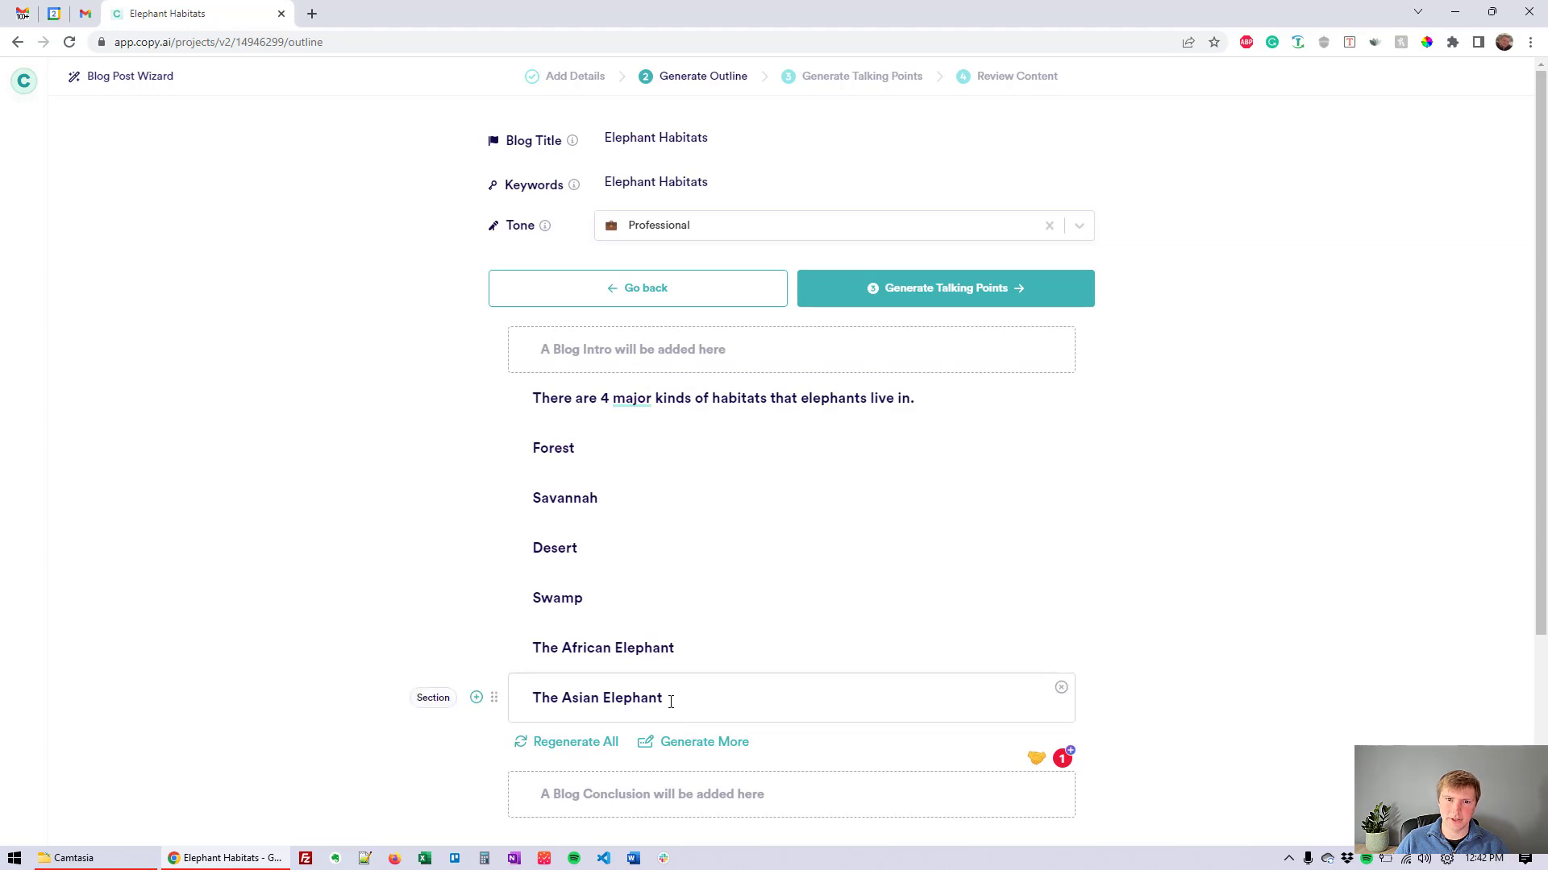
{"action": "left_click", "coordinate": [974, 301]}
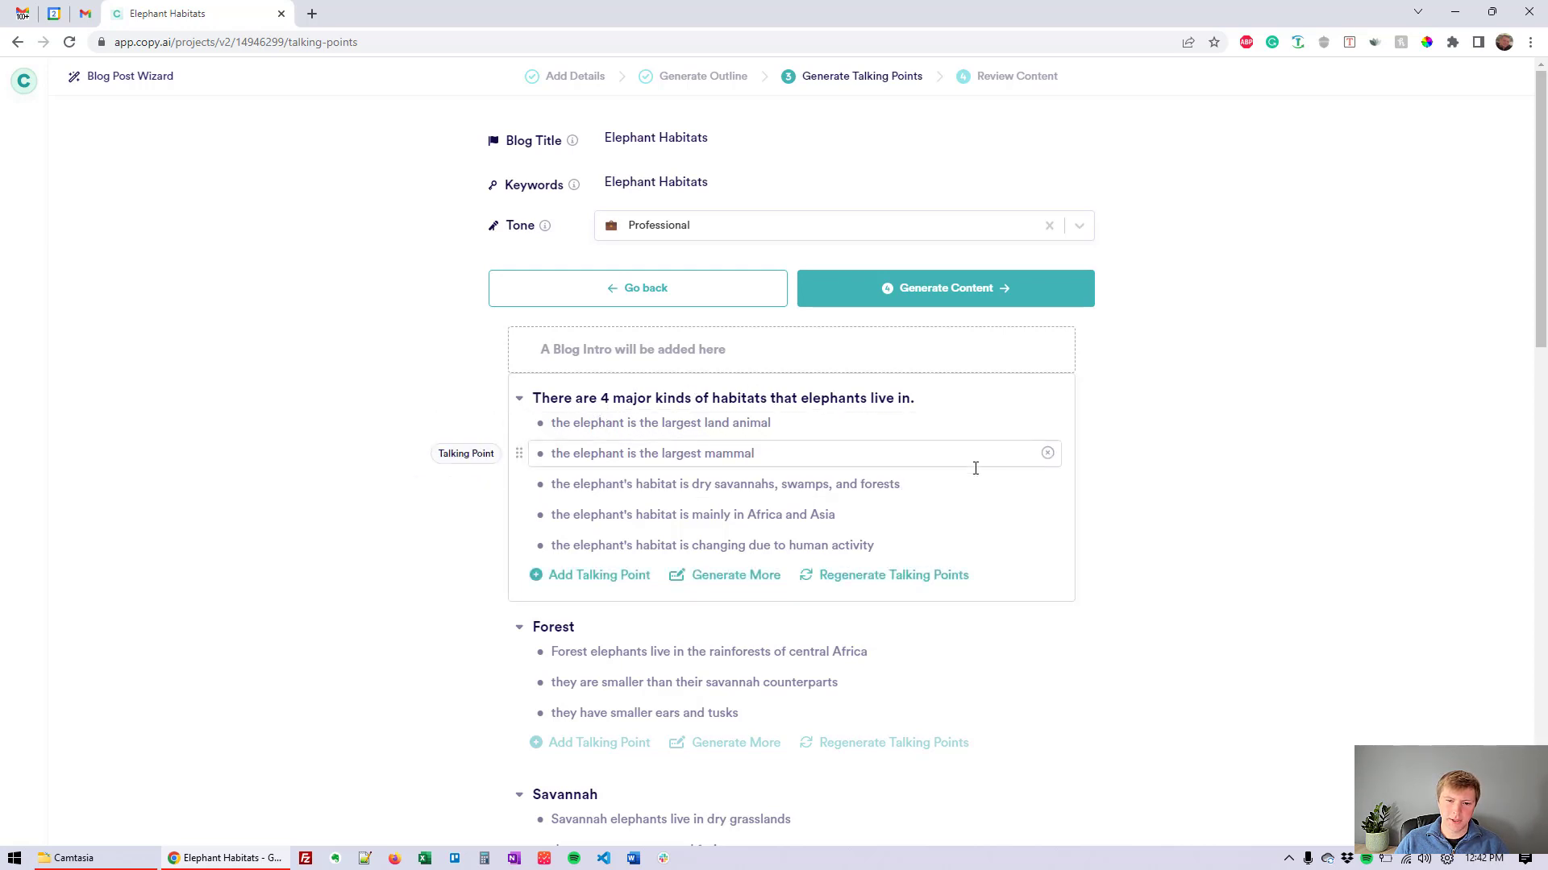
Review the generated talking points section by section, from the habitat overview and Forest through to The Asian Elephant.
{"action": "scroll", "coordinate": [959, 549], "scroll_direction": "down", "scroll_amount": 2}
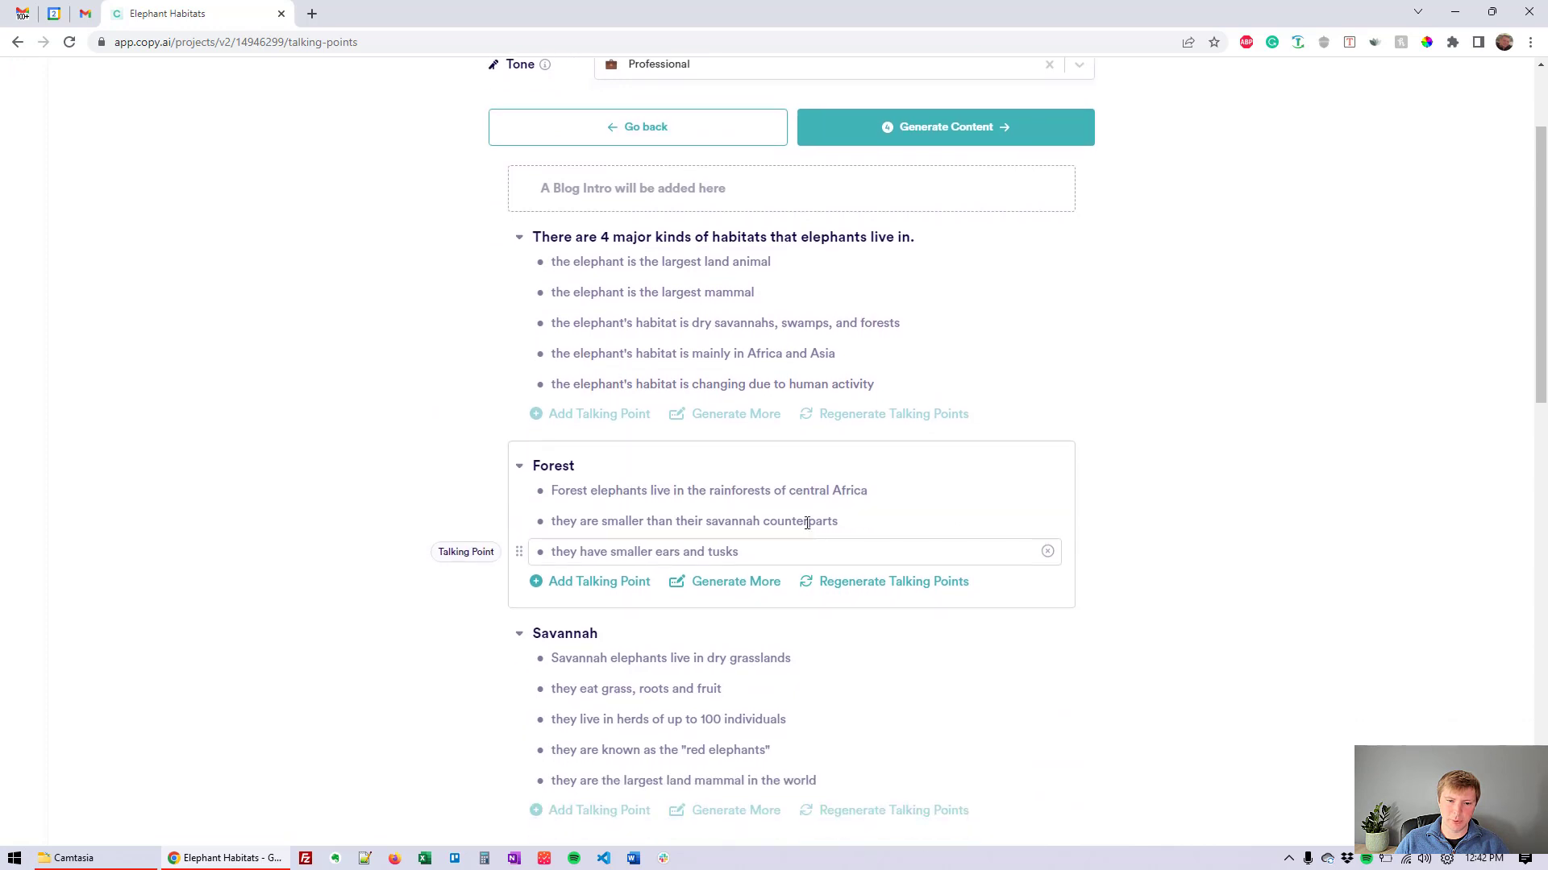
{"action": "scroll", "coordinate": [826, 539], "scroll_direction": "down", "scroll_amount": 2}
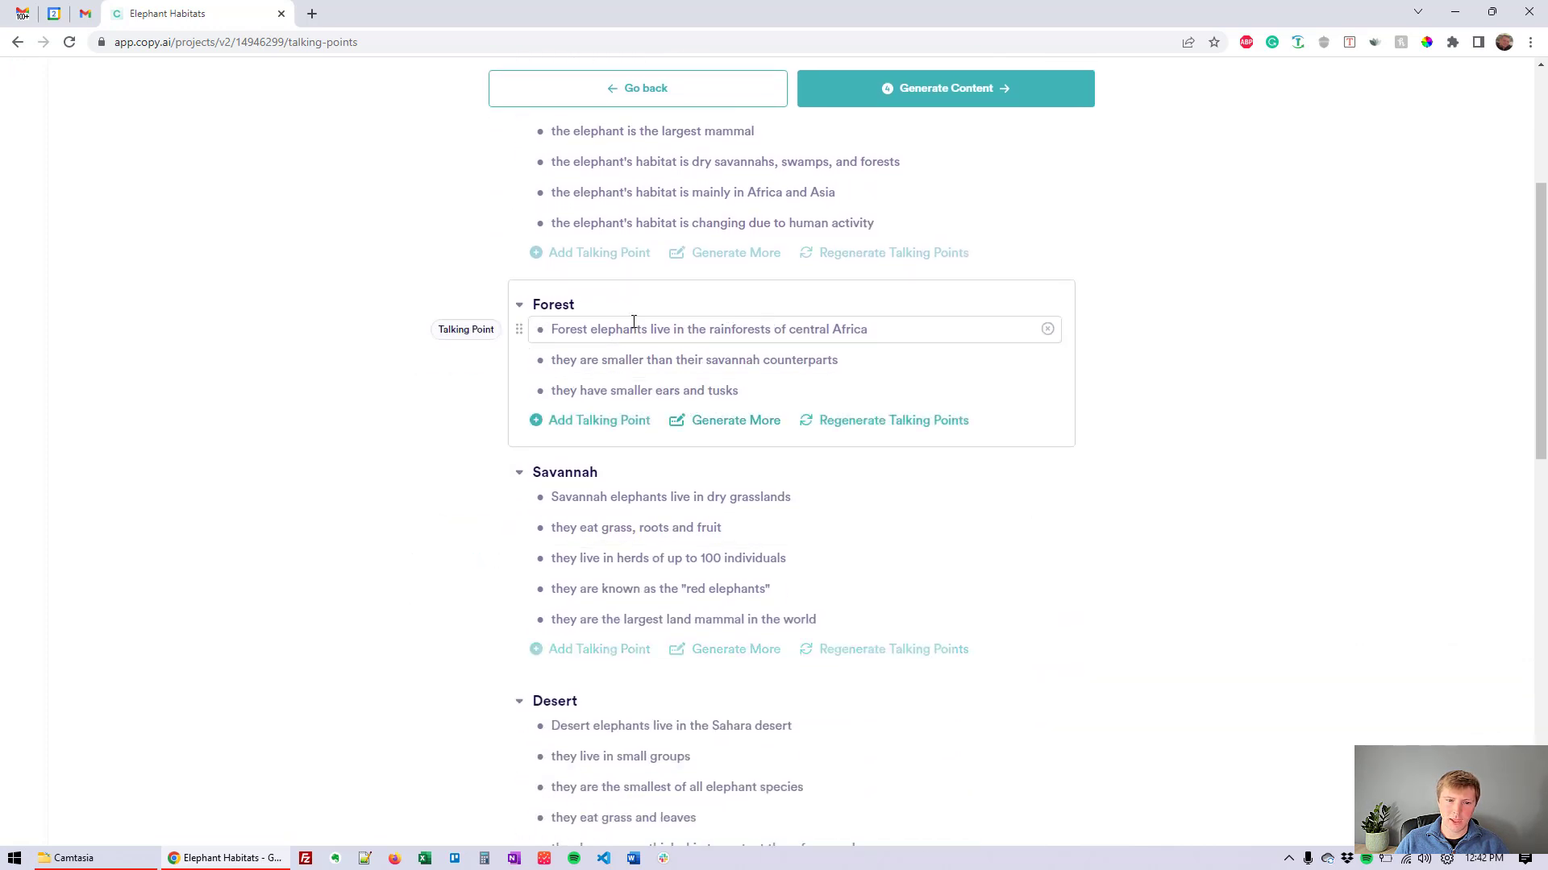
{"action": "left_click_drag", "start_coordinate": [680, 394], "coordinate": [738, 394]}
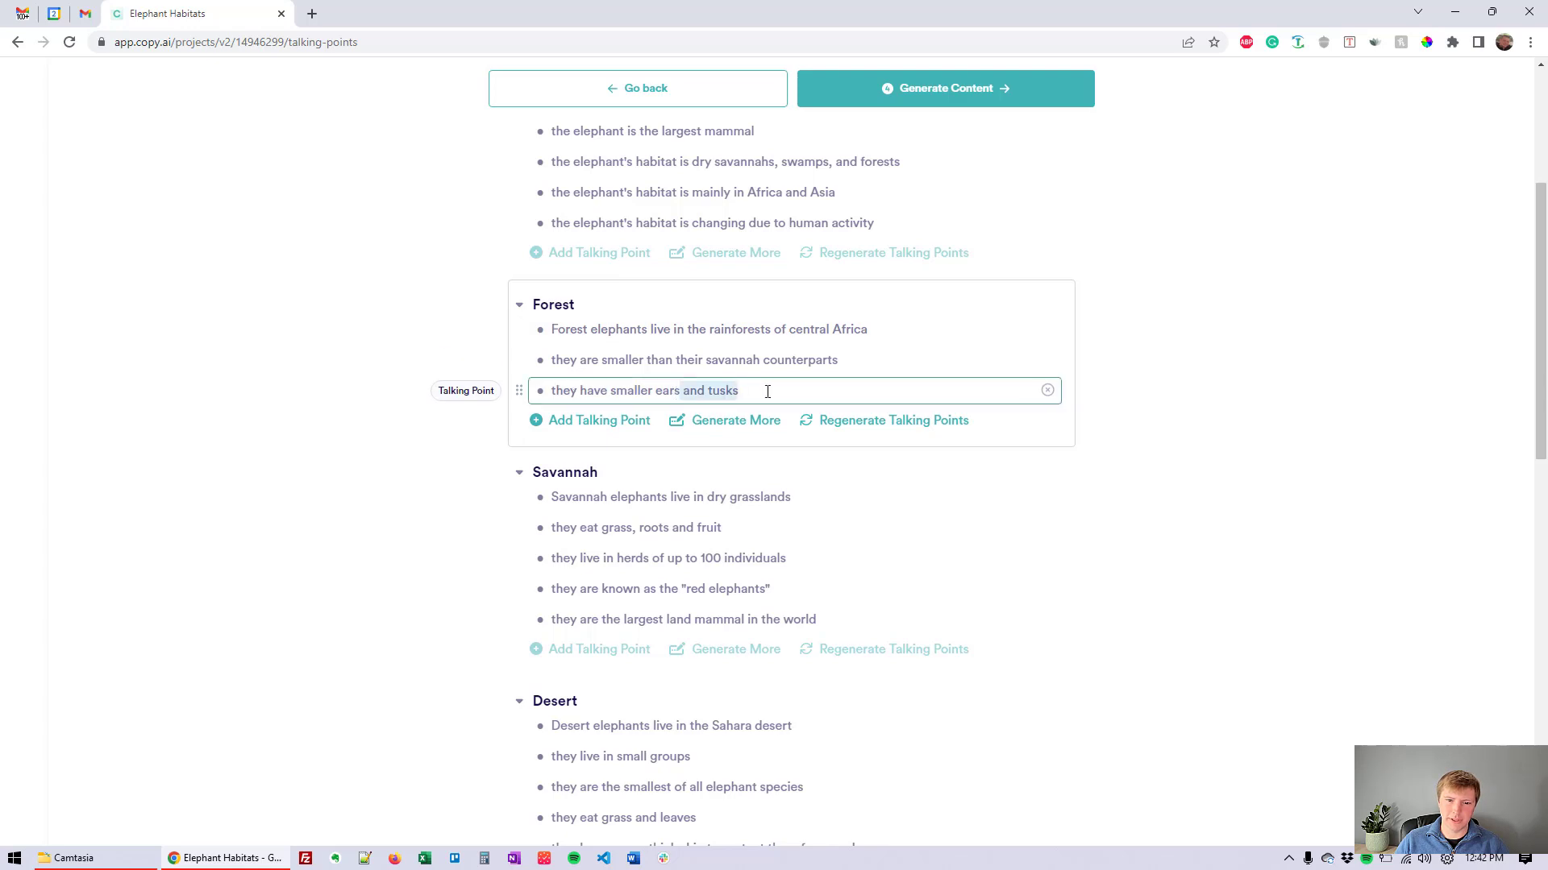
{"action": "left_click_drag", "start_coordinate": [602, 336], "coordinate": [870, 330]}
{"action": "left_click", "coordinate": [598, 332]}
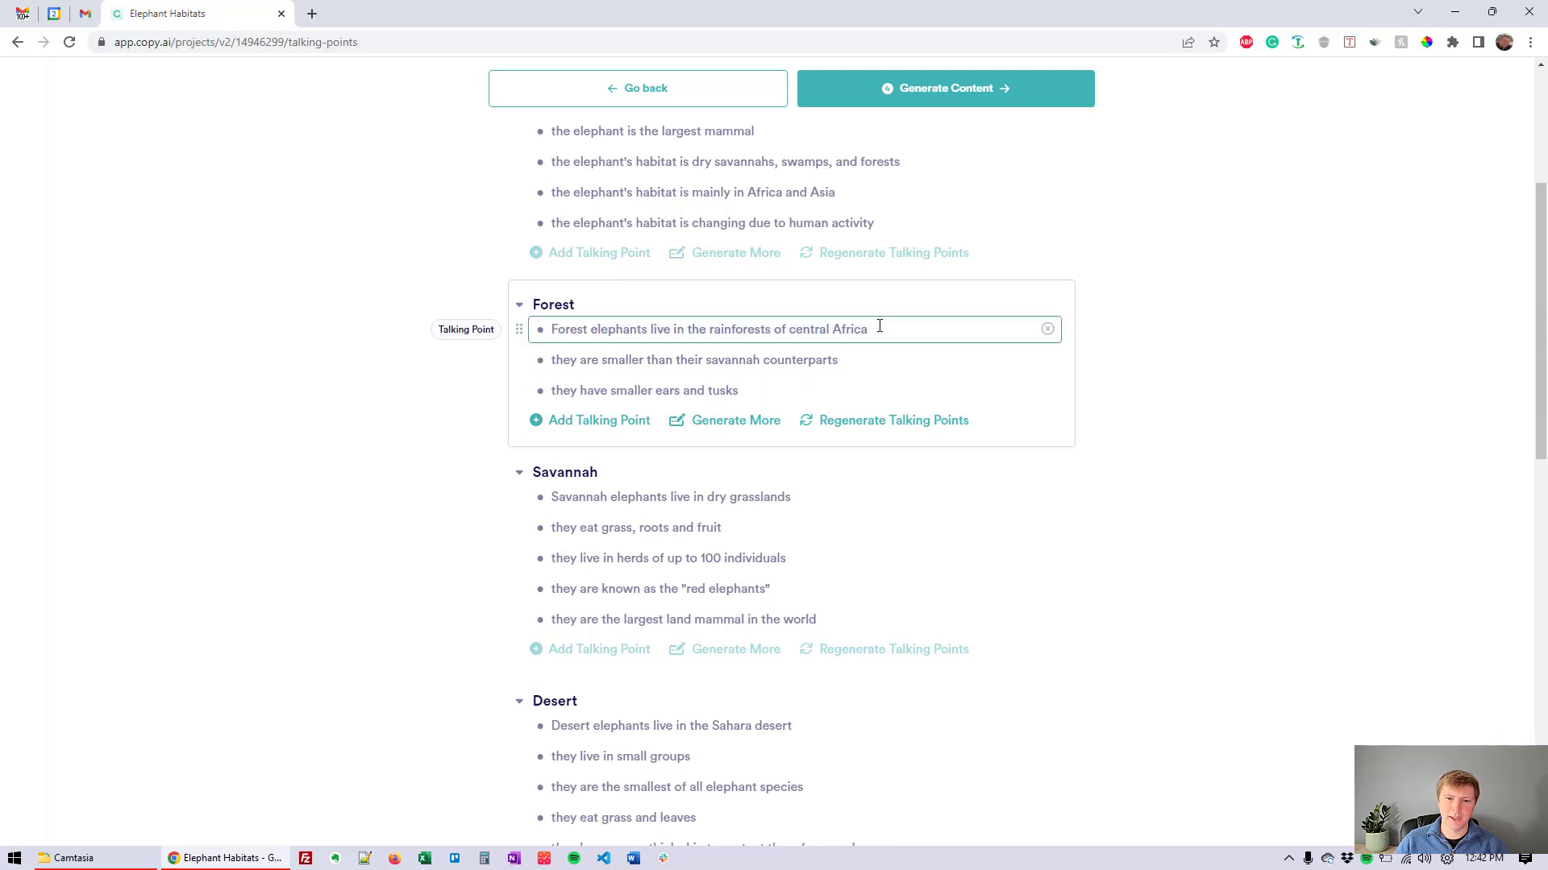
{"action": "scroll", "coordinate": [773, 386], "scroll_direction": "down", "scroll_amount": 1}
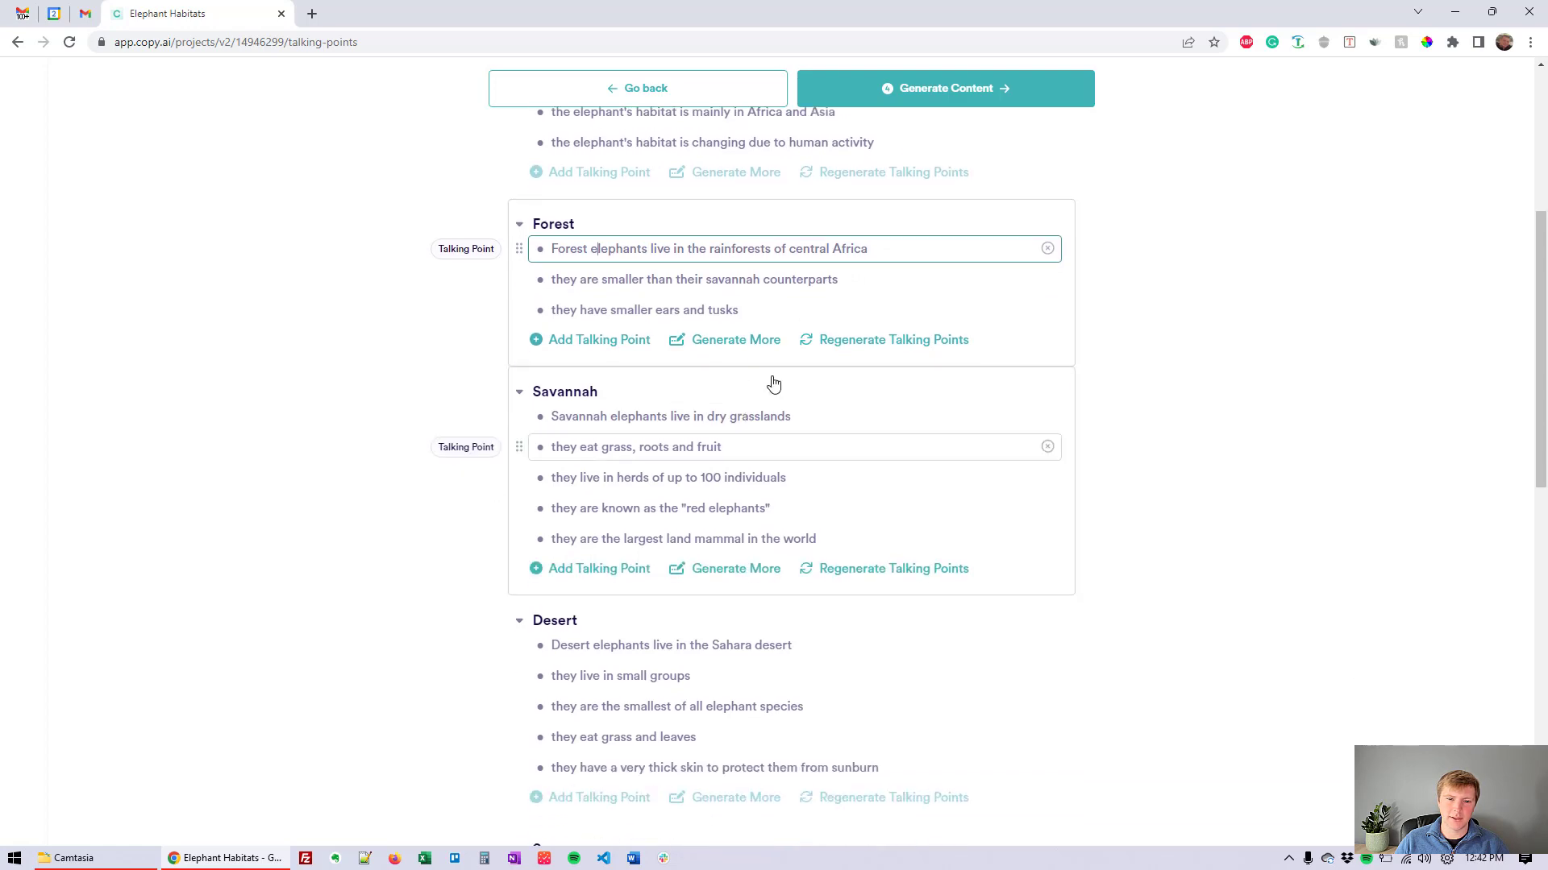
{"action": "left_click_drag", "start_coordinate": [739, 278], "coordinate": [687, 283]}
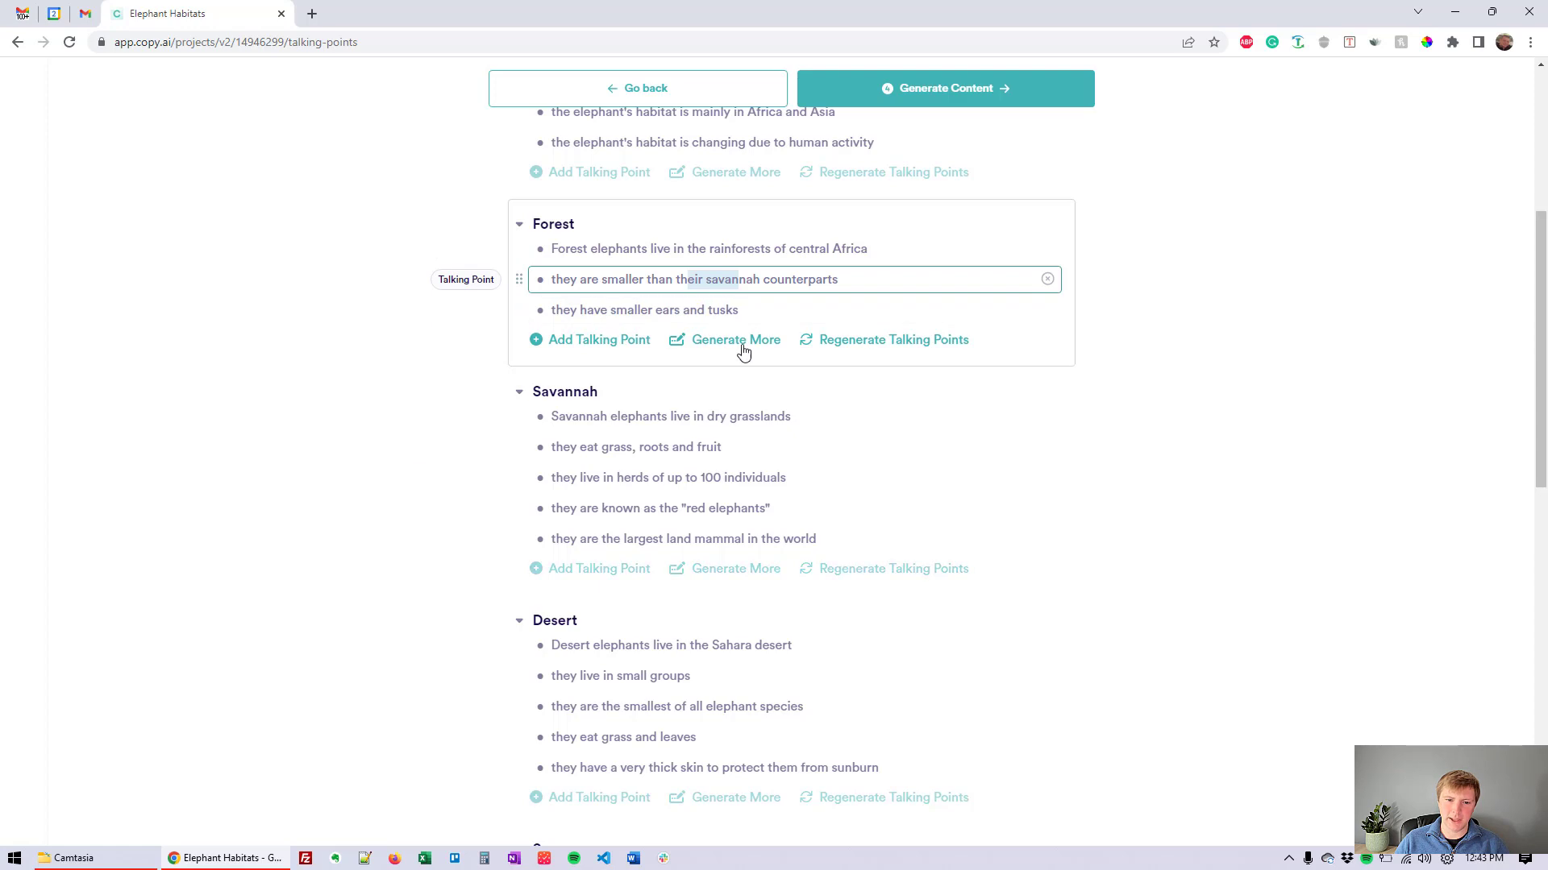
{"action": "scroll", "coordinate": [883, 516], "scroll_direction": "down", "scroll_amount": 3}
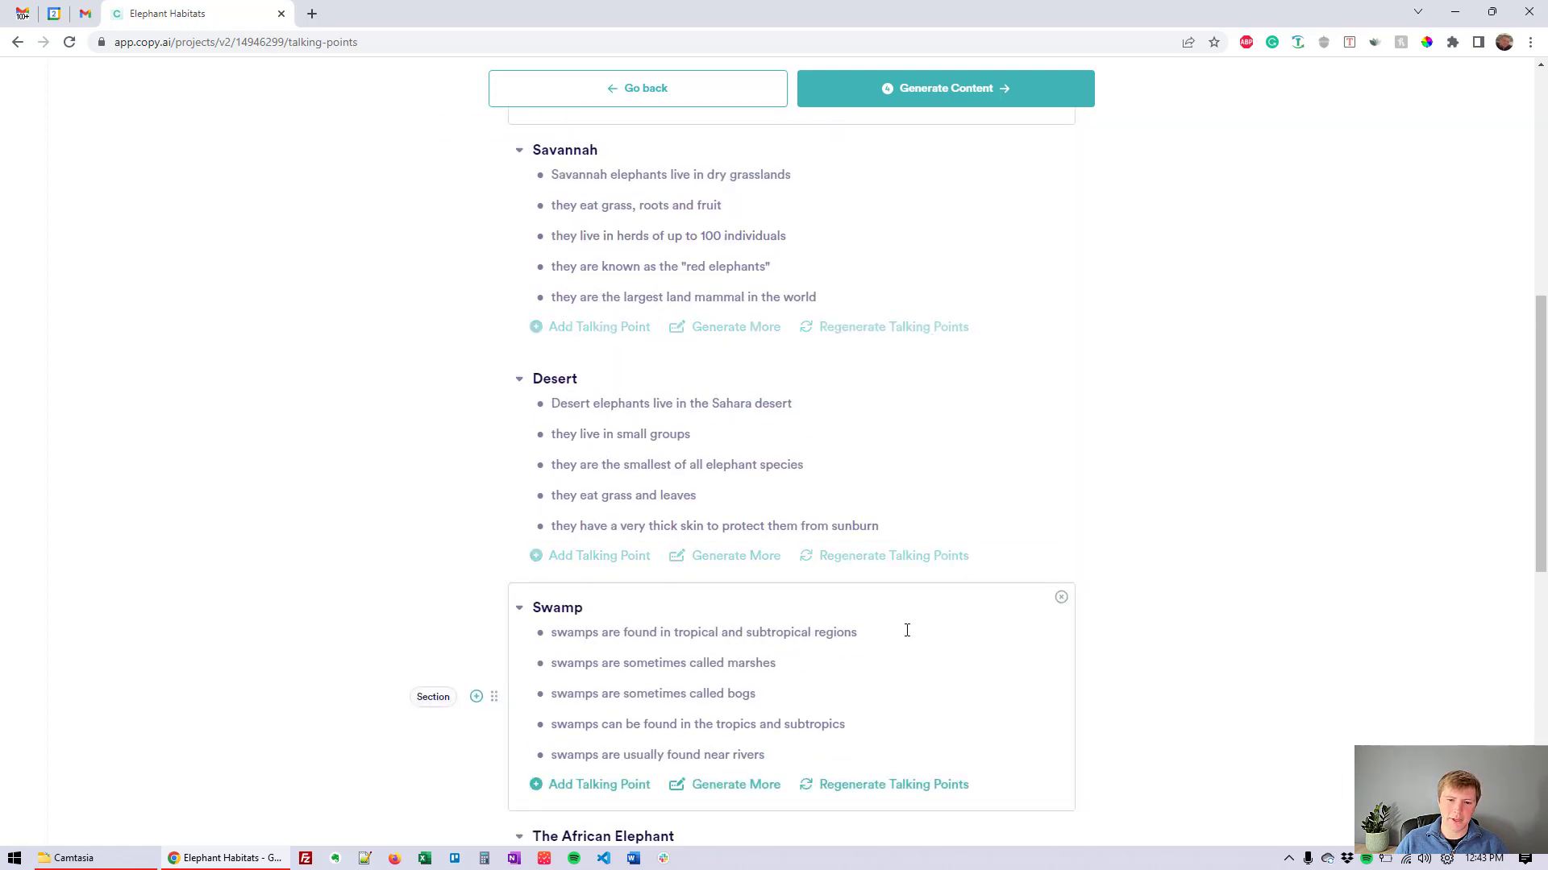
{"action": "scroll", "coordinate": [879, 623], "scroll_direction": "down", "scroll_amount": 1}
{"action": "scroll", "coordinate": [879, 623], "scroll_direction": "down", "scroll_amount": 4}
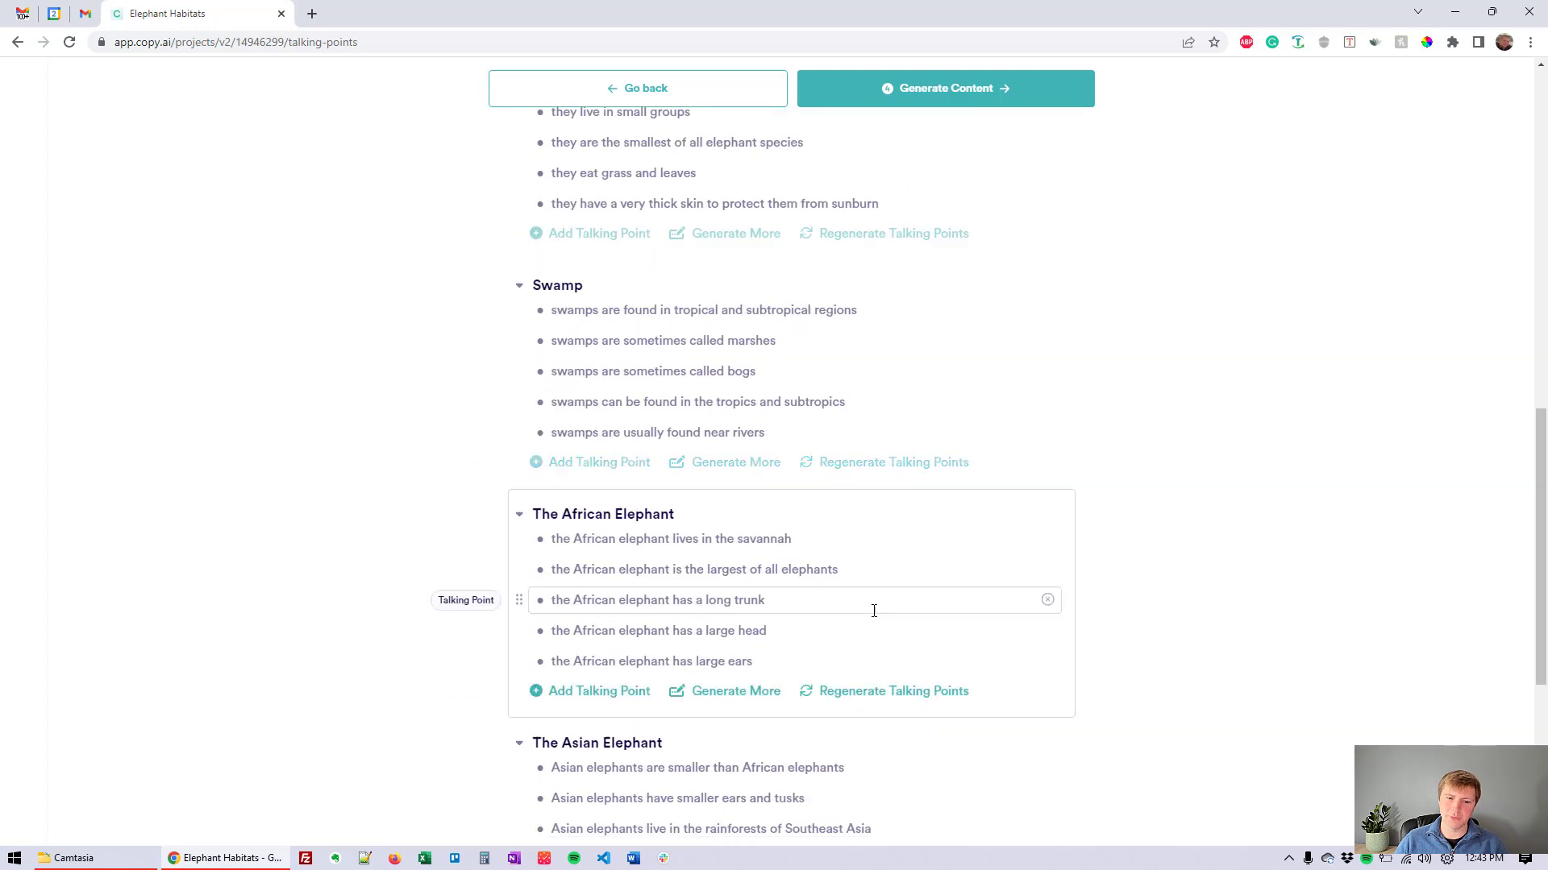
{"action": "scroll", "coordinate": [893, 591], "scroll_direction": "up", "scroll_amount": 5}
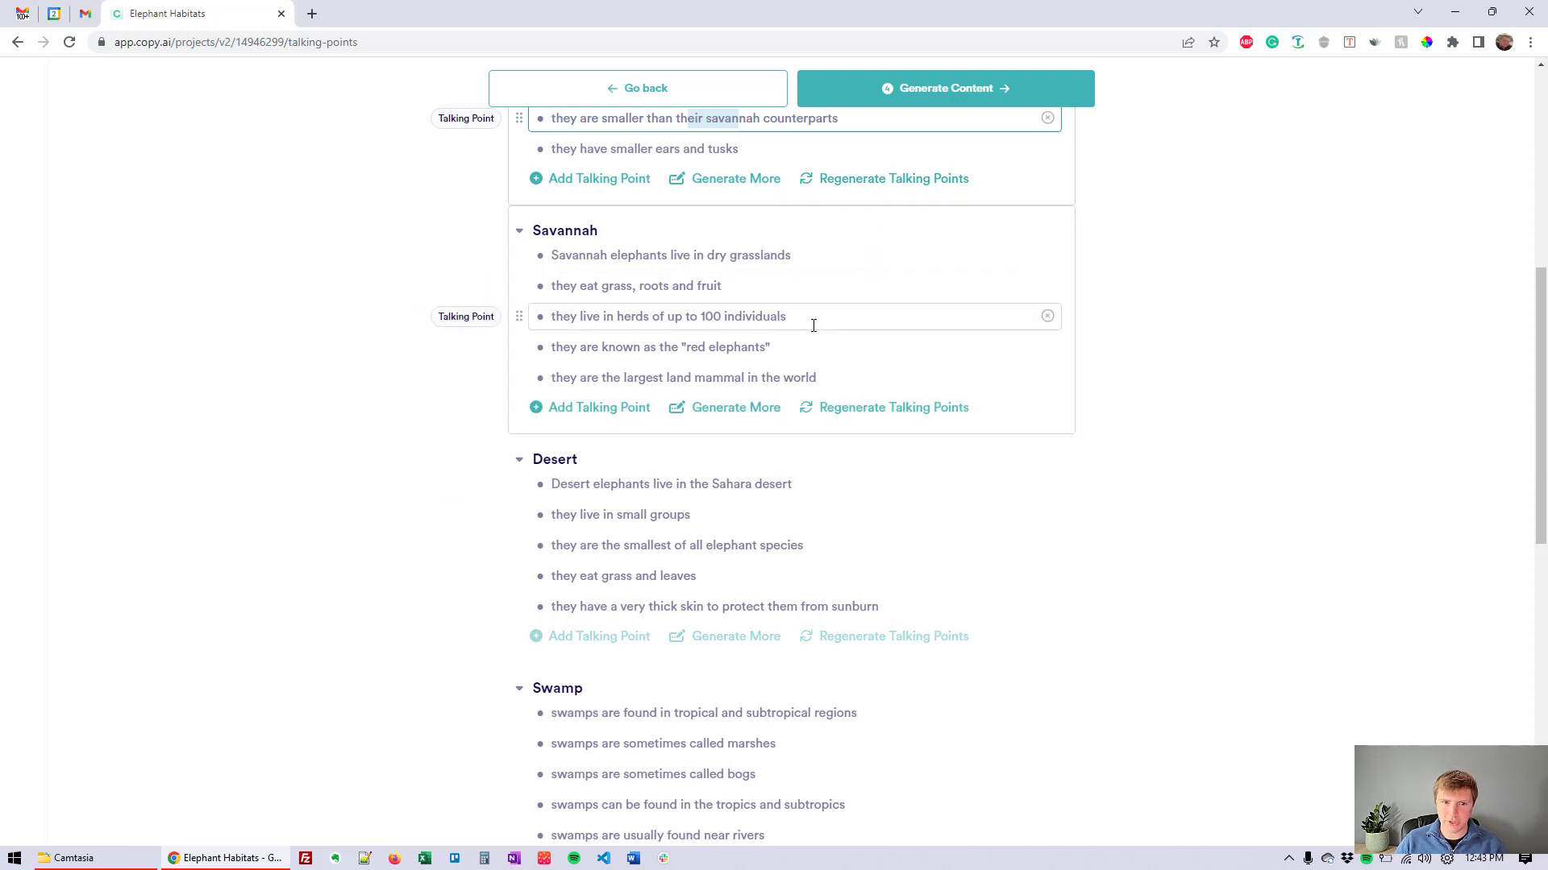
{"action": "scroll", "coordinate": [813, 325], "scroll_direction": "up", "scroll_amount": 7}
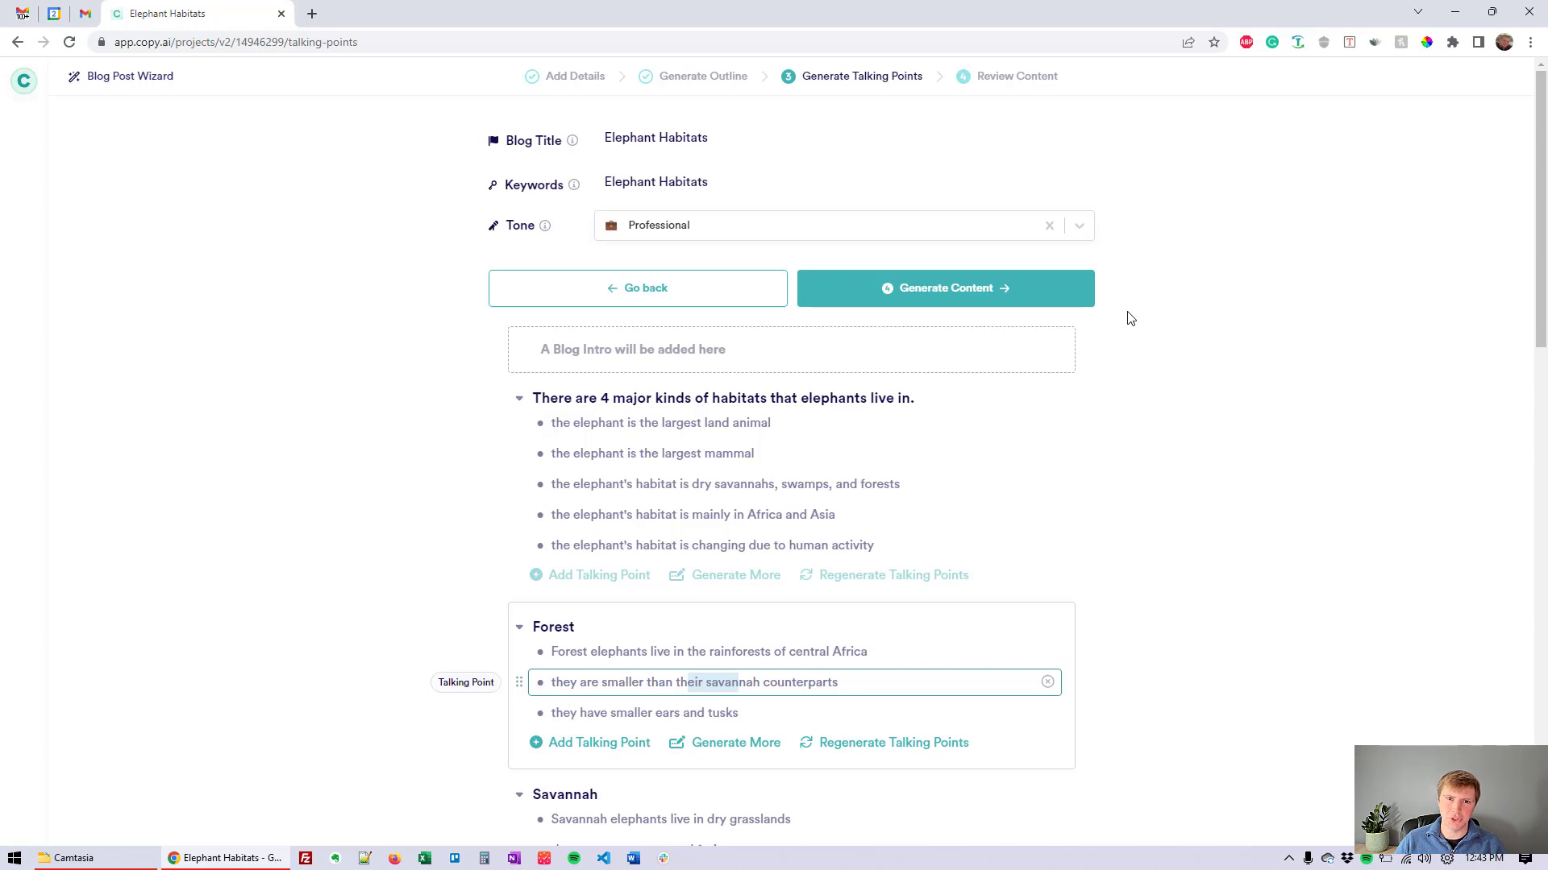
Generate the blog content from the talking points and look through the written sections down to the conclusion.
{"action": "left_click", "coordinate": [1023, 294]}
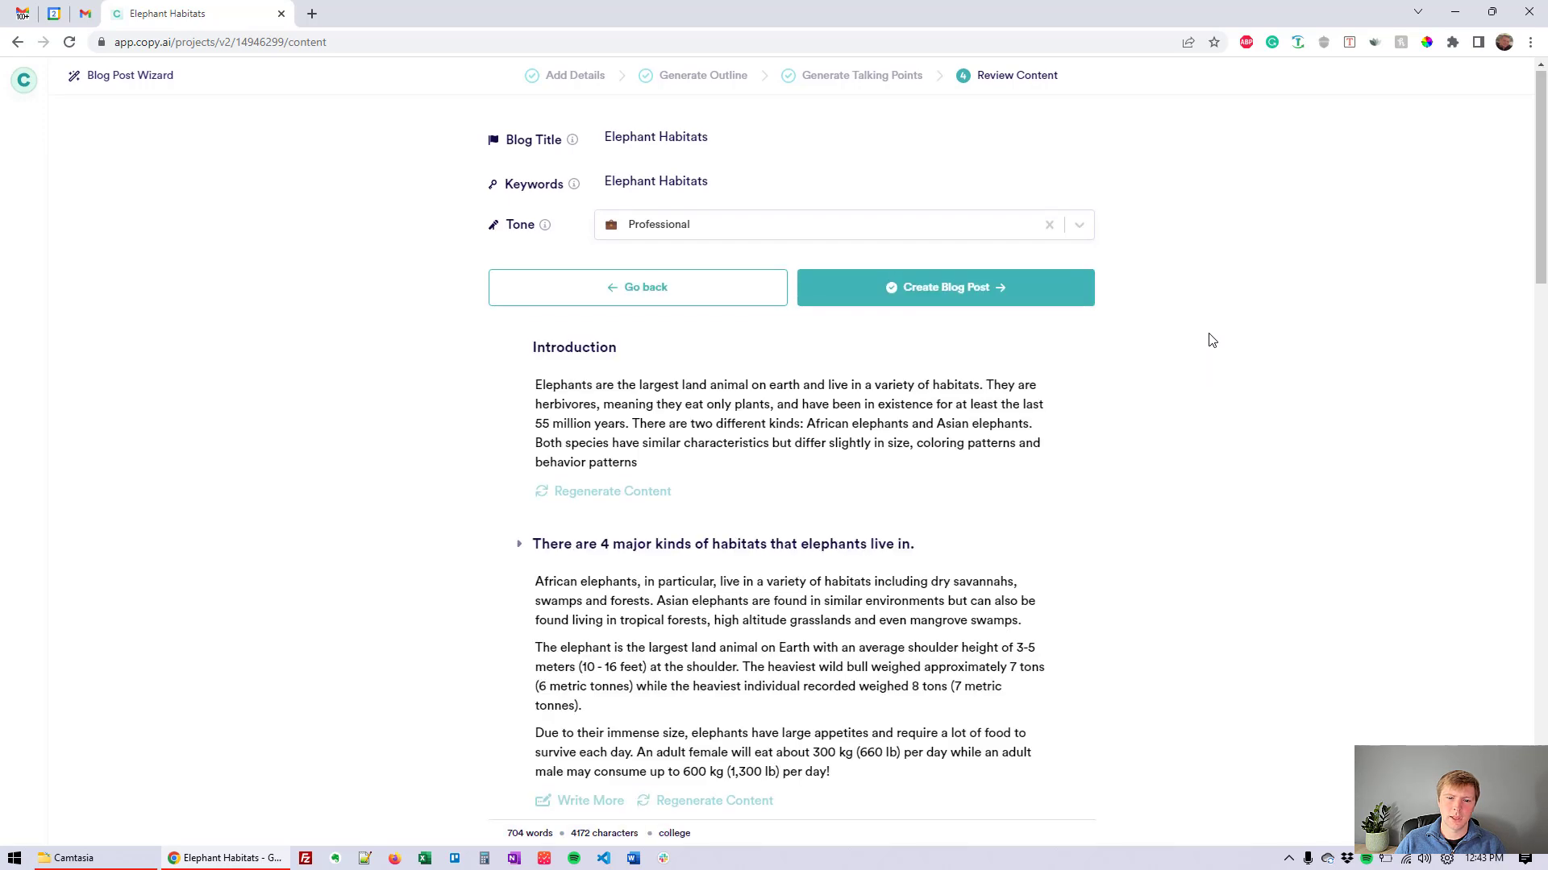
{"action": "scroll", "coordinate": [997, 255], "scroll_direction": "down", "scroll_amount": 1}
{"action": "scroll", "coordinate": [876, 529], "scroll_direction": "down", "scroll_amount": 8}
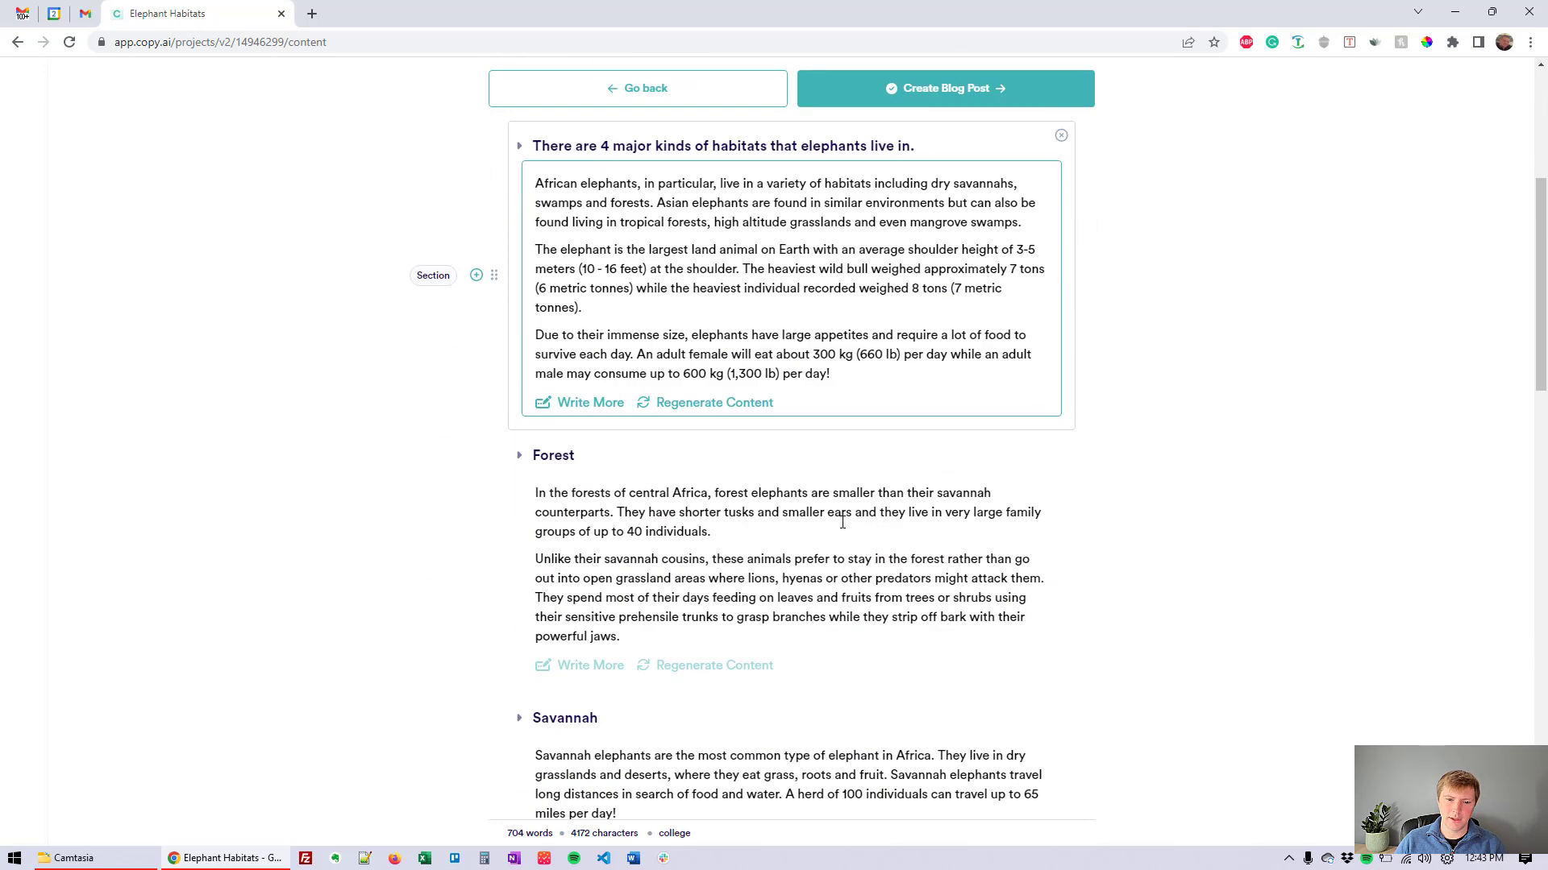
{"action": "scroll", "coordinate": [876, 529], "scroll_direction": "down", "scroll_amount": 4}
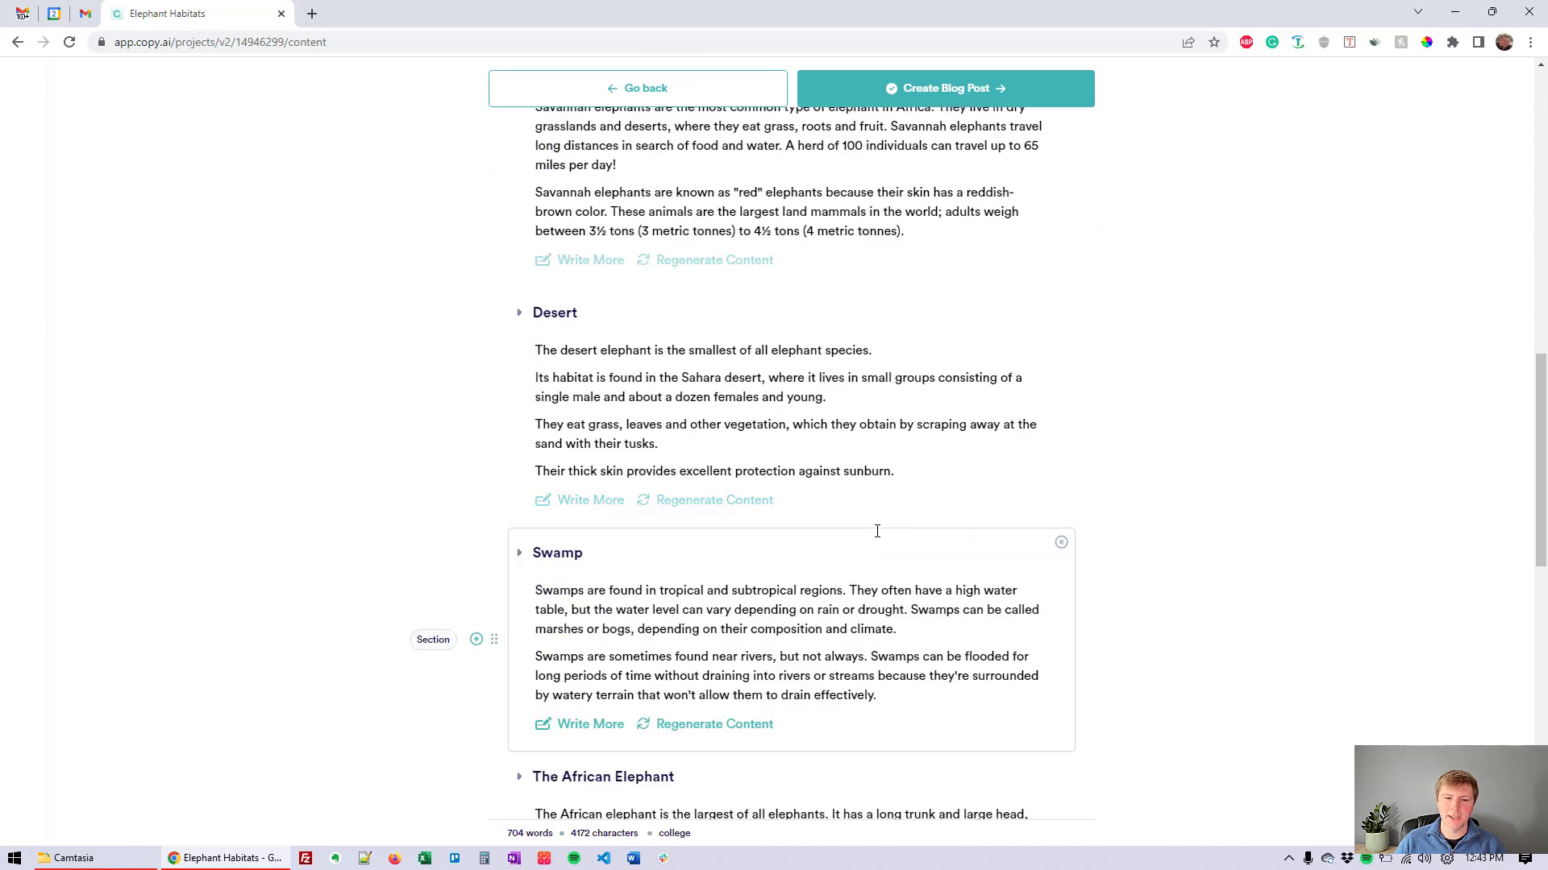
{"action": "scroll", "coordinate": [879, 533], "scroll_direction": "down", "scroll_amount": 1}
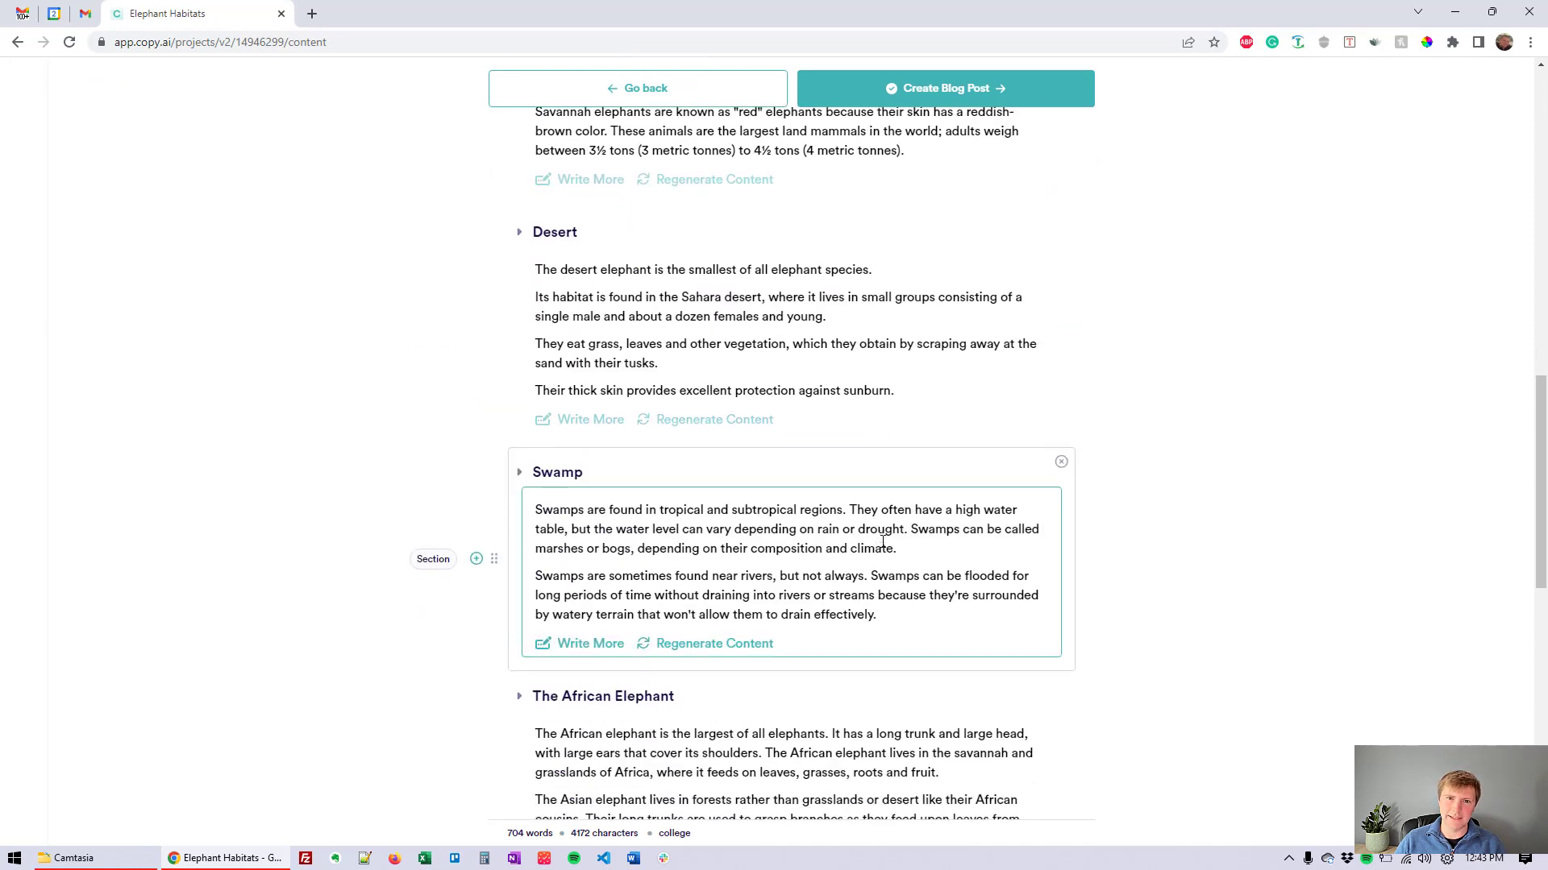
{"action": "scroll", "coordinate": [884, 547], "scroll_direction": "down", "scroll_amount": 4}
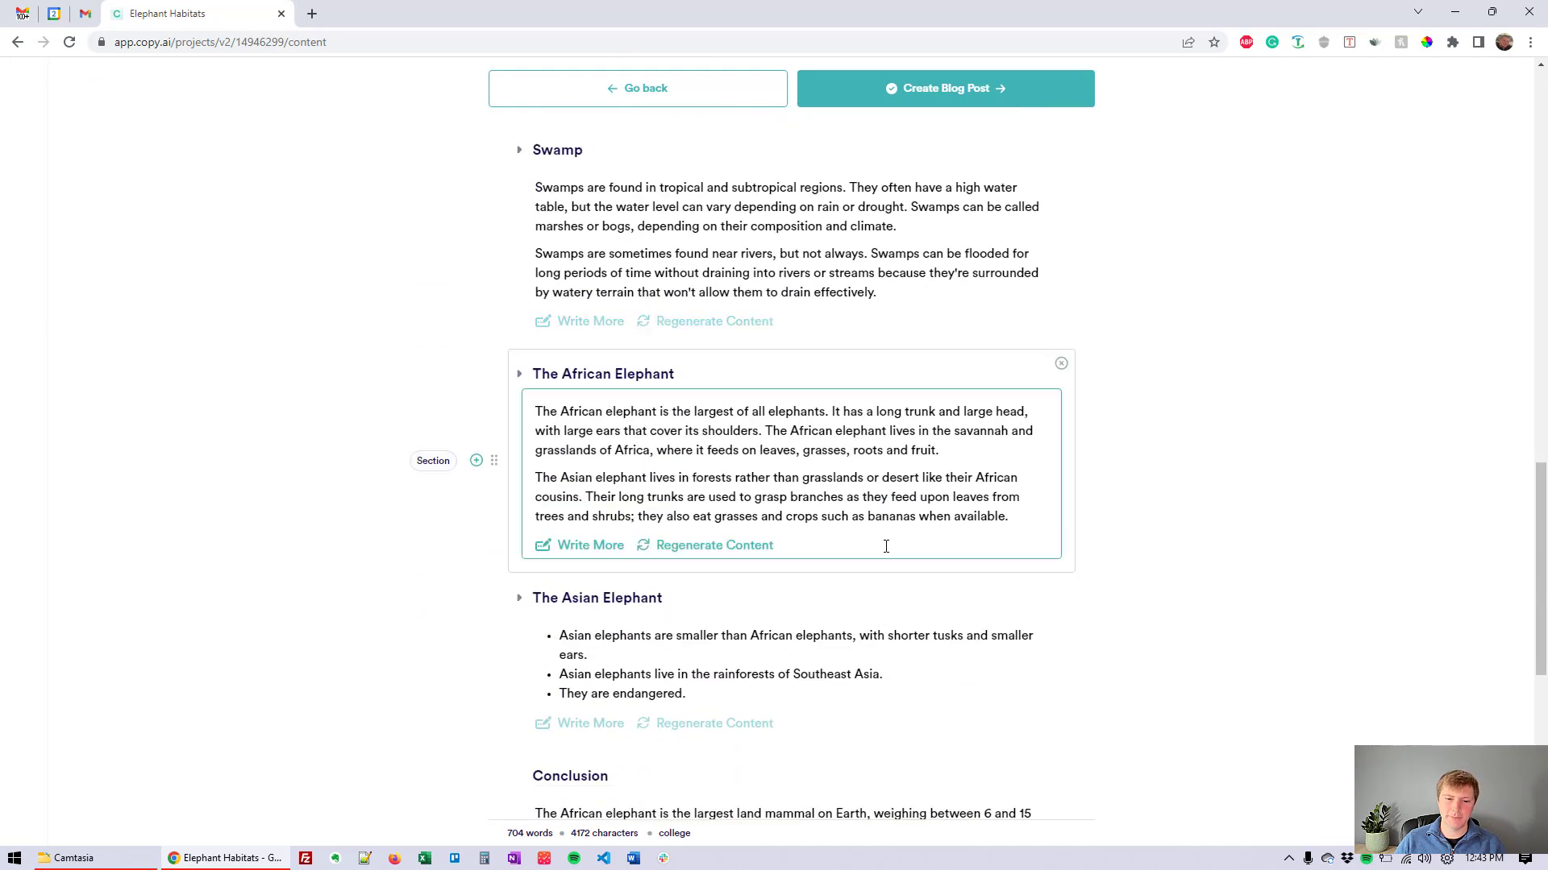
{"action": "scroll", "coordinate": [884, 554], "scroll_direction": "down", "scroll_amount": 1}
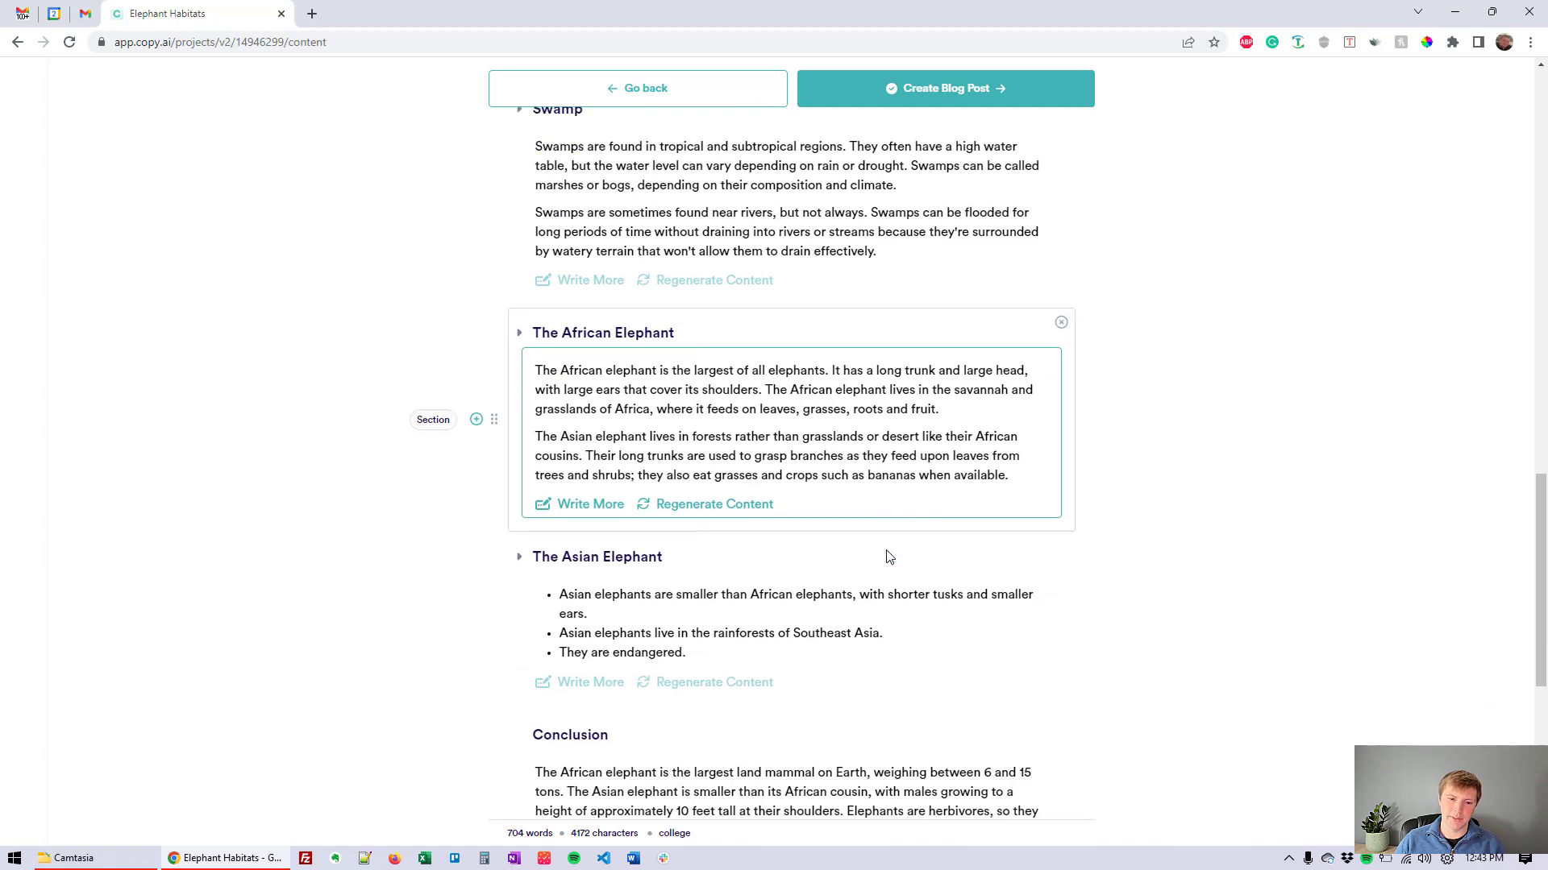
{"action": "scroll", "coordinate": [867, 346], "scroll_direction": "up", "scroll_amount": 2}
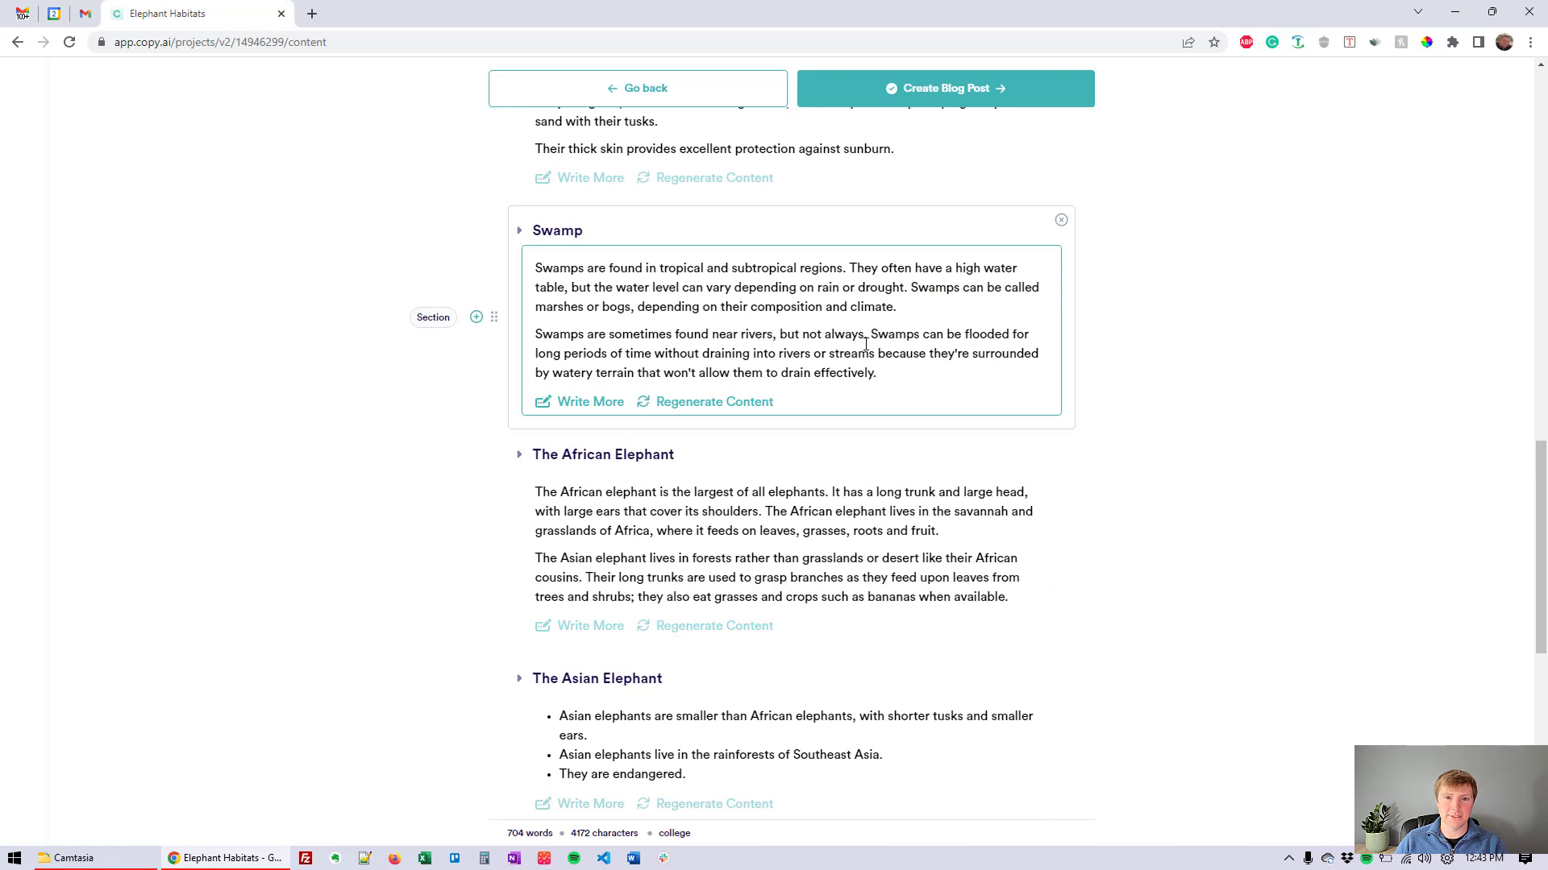
{"action": "scroll", "coordinate": [878, 384], "scroll_direction": "down", "scroll_amount": 3}
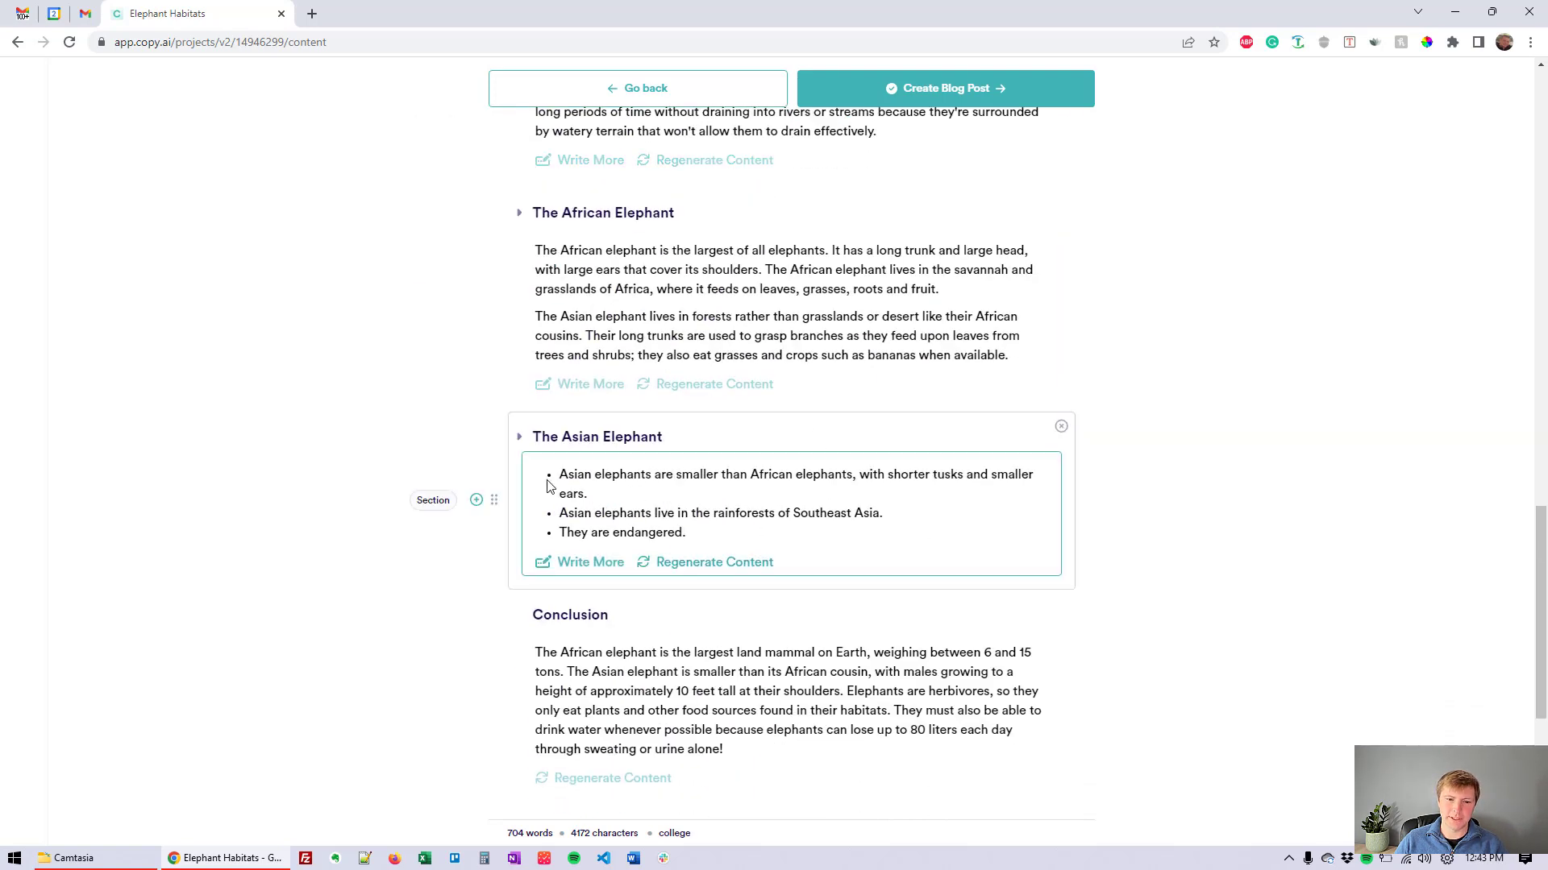
Regenerate the content of The Asian Elephant section and look back over the article up to its introduction.
{"action": "left_click", "coordinate": [698, 561]}
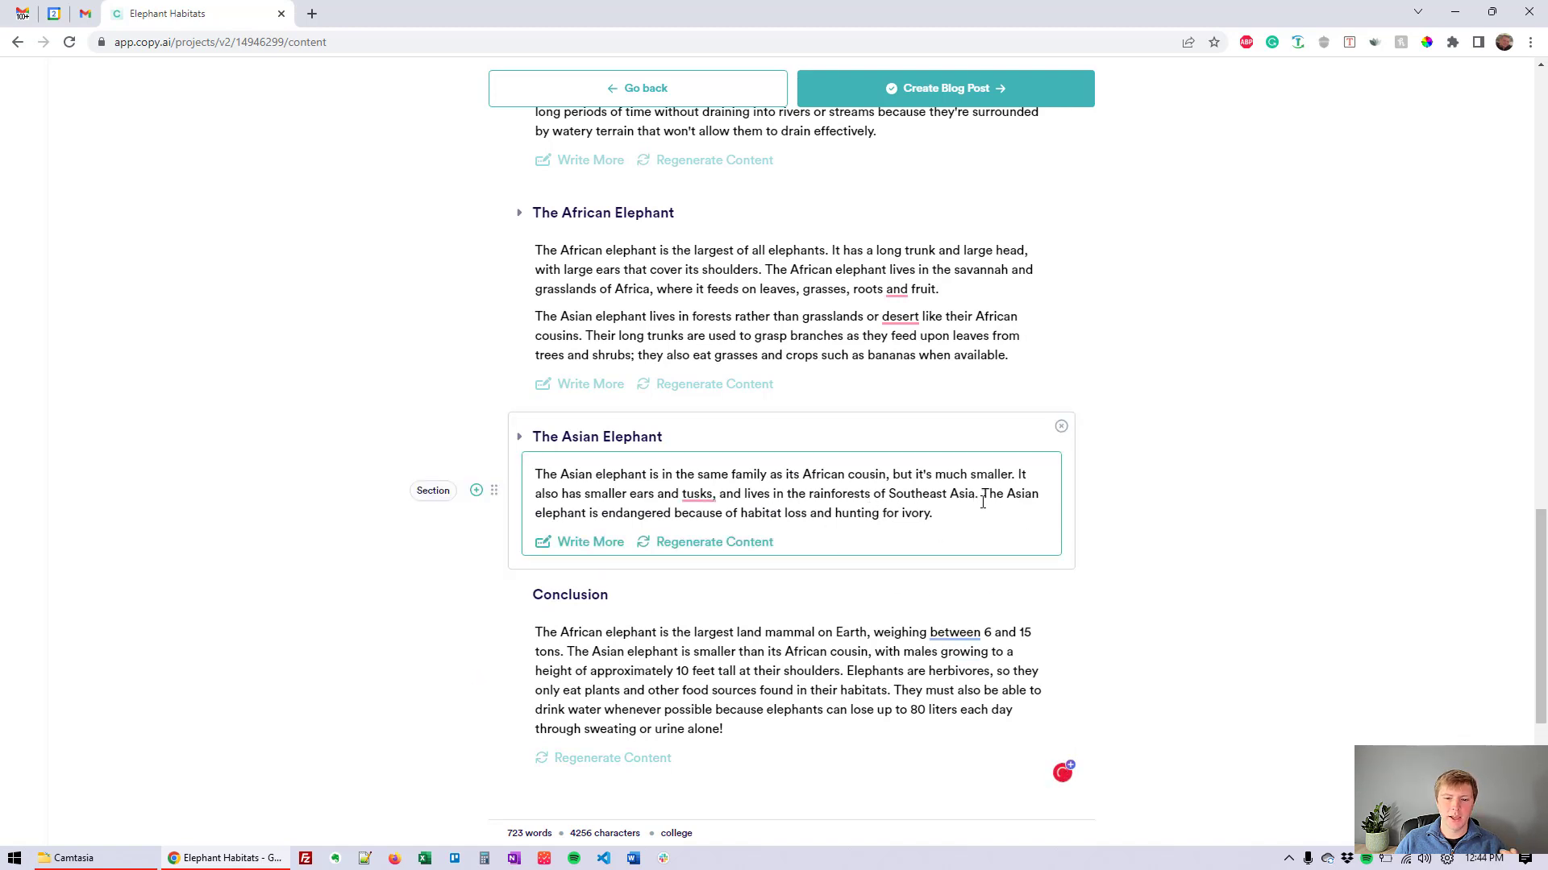
{"action": "scroll", "coordinate": [982, 502], "scroll_direction": "down", "scroll_amount": 2}
{"action": "scroll", "coordinate": [985, 505], "scroll_direction": "up", "scroll_amount": 9}
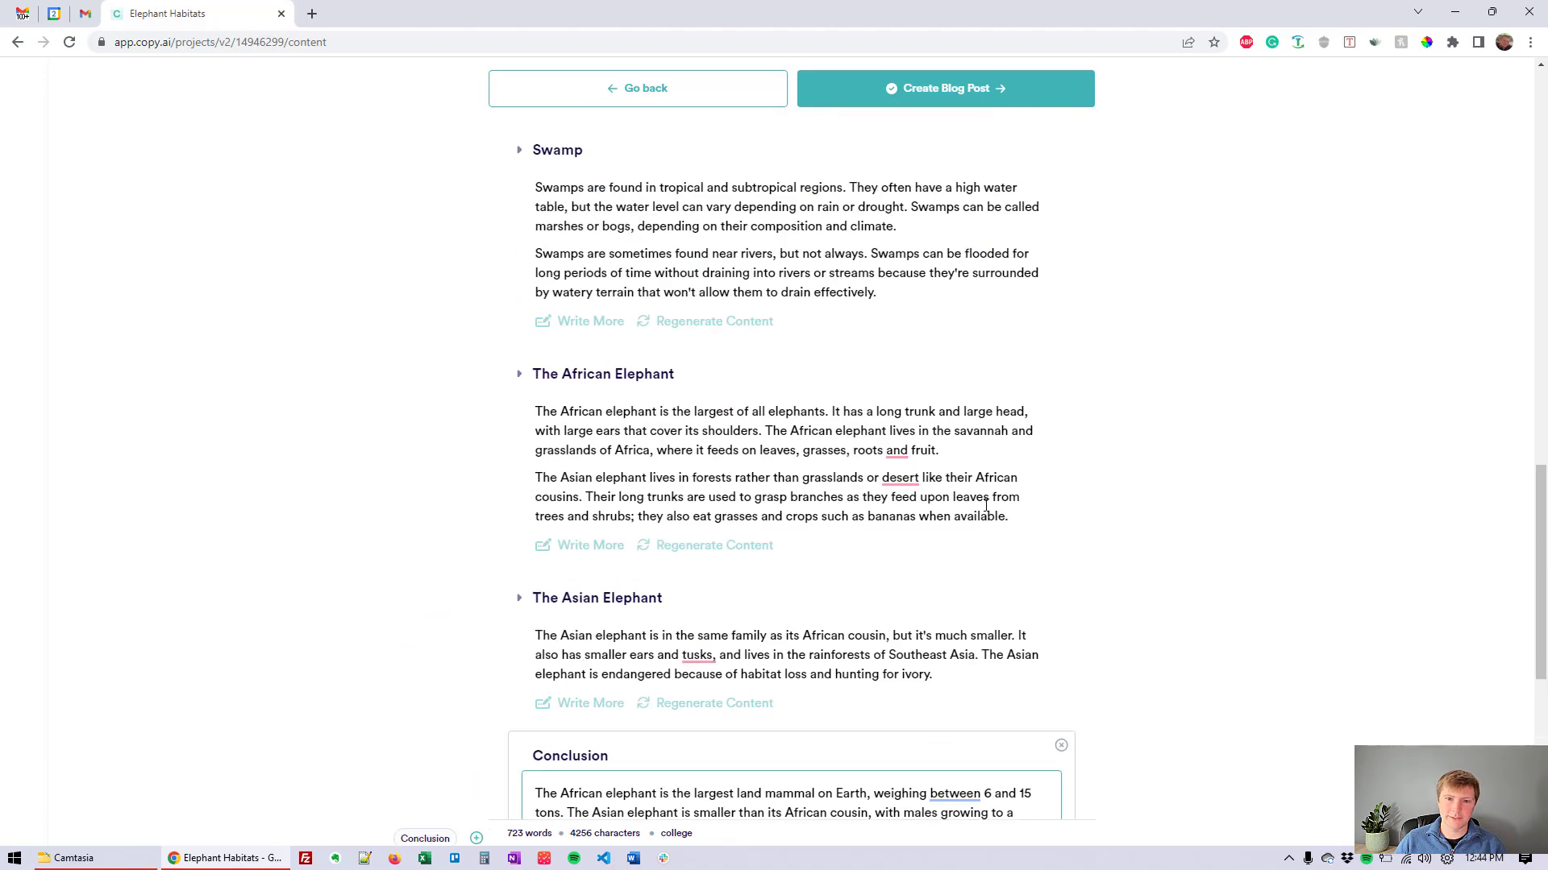
{"action": "scroll", "coordinate": [986, 505], "scroll_direction": "up", "scroll_amount": 3}
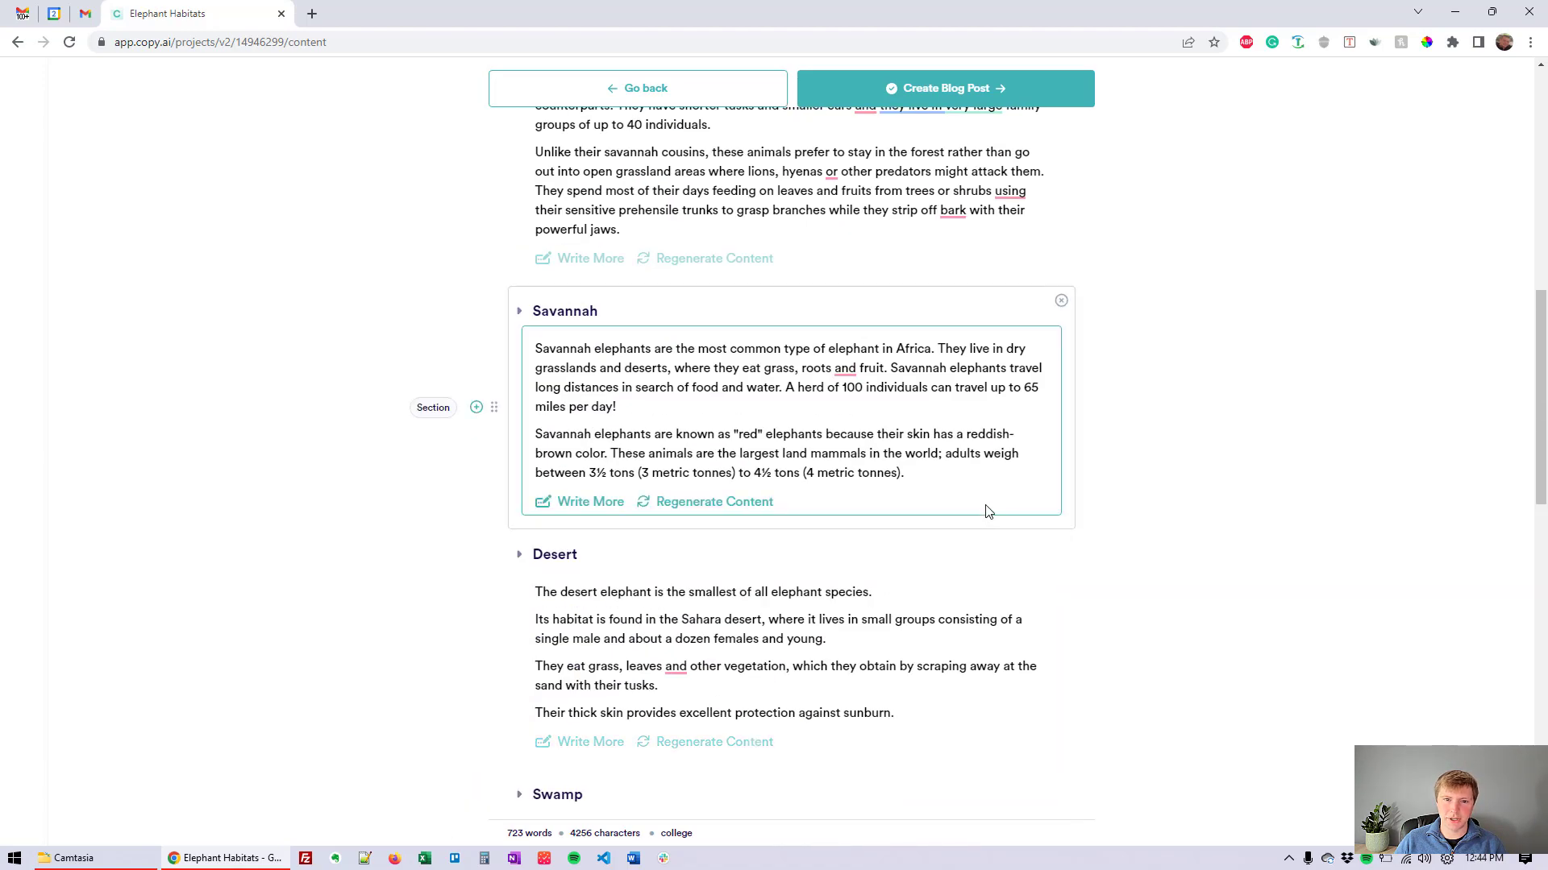
{"action": "scroll", "coordinate": [990, 511], "scroll_direction": "up", "scroll_amount": 10}
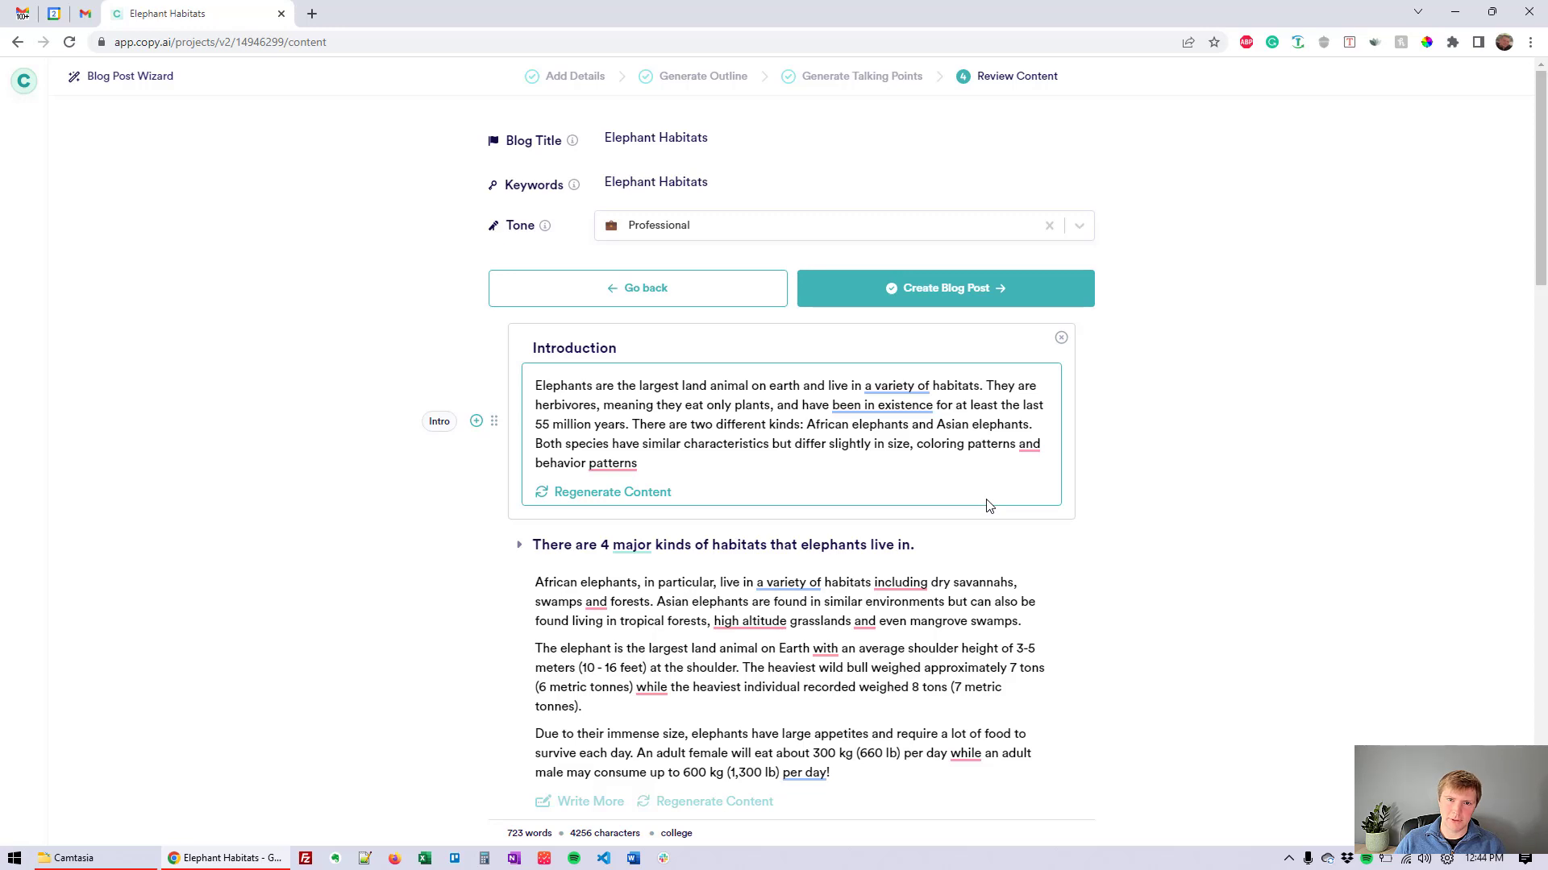
Create the blog post from the reviewed content and skim the finished article in the editor.
{"action": "left_click", "coordinate": [1004, 290]}
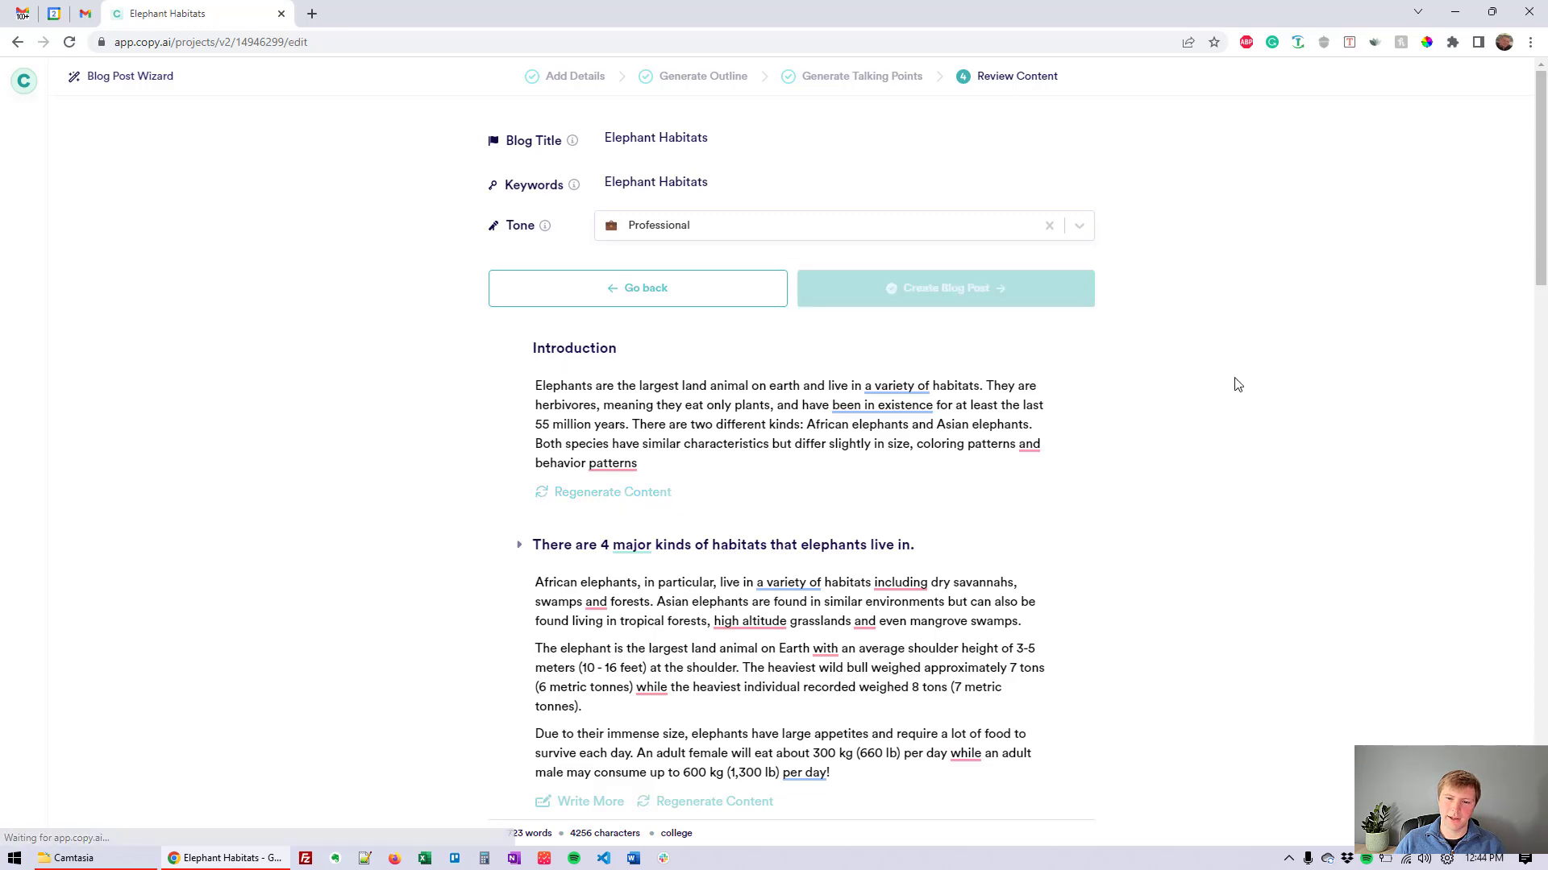
{"action": "scroll", "coordinate": [999, 648], "scroll_direction": "down", "scroll_amount": 3}
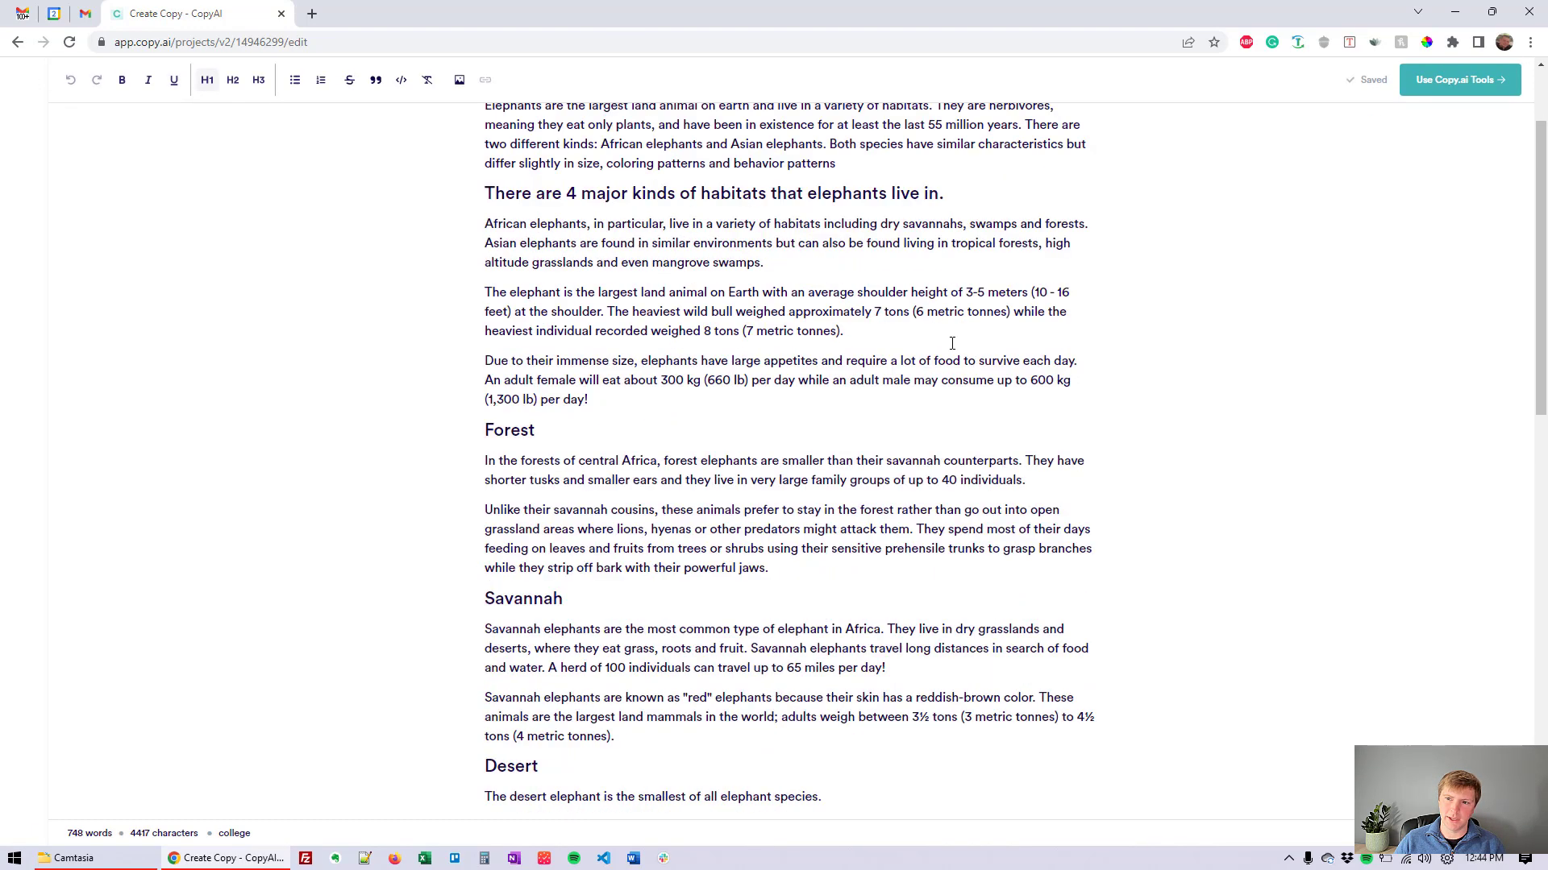
{"action": "scroll", "coordinate": [999, 648], "scroll_direction": "down", "scroll_amount": 3}
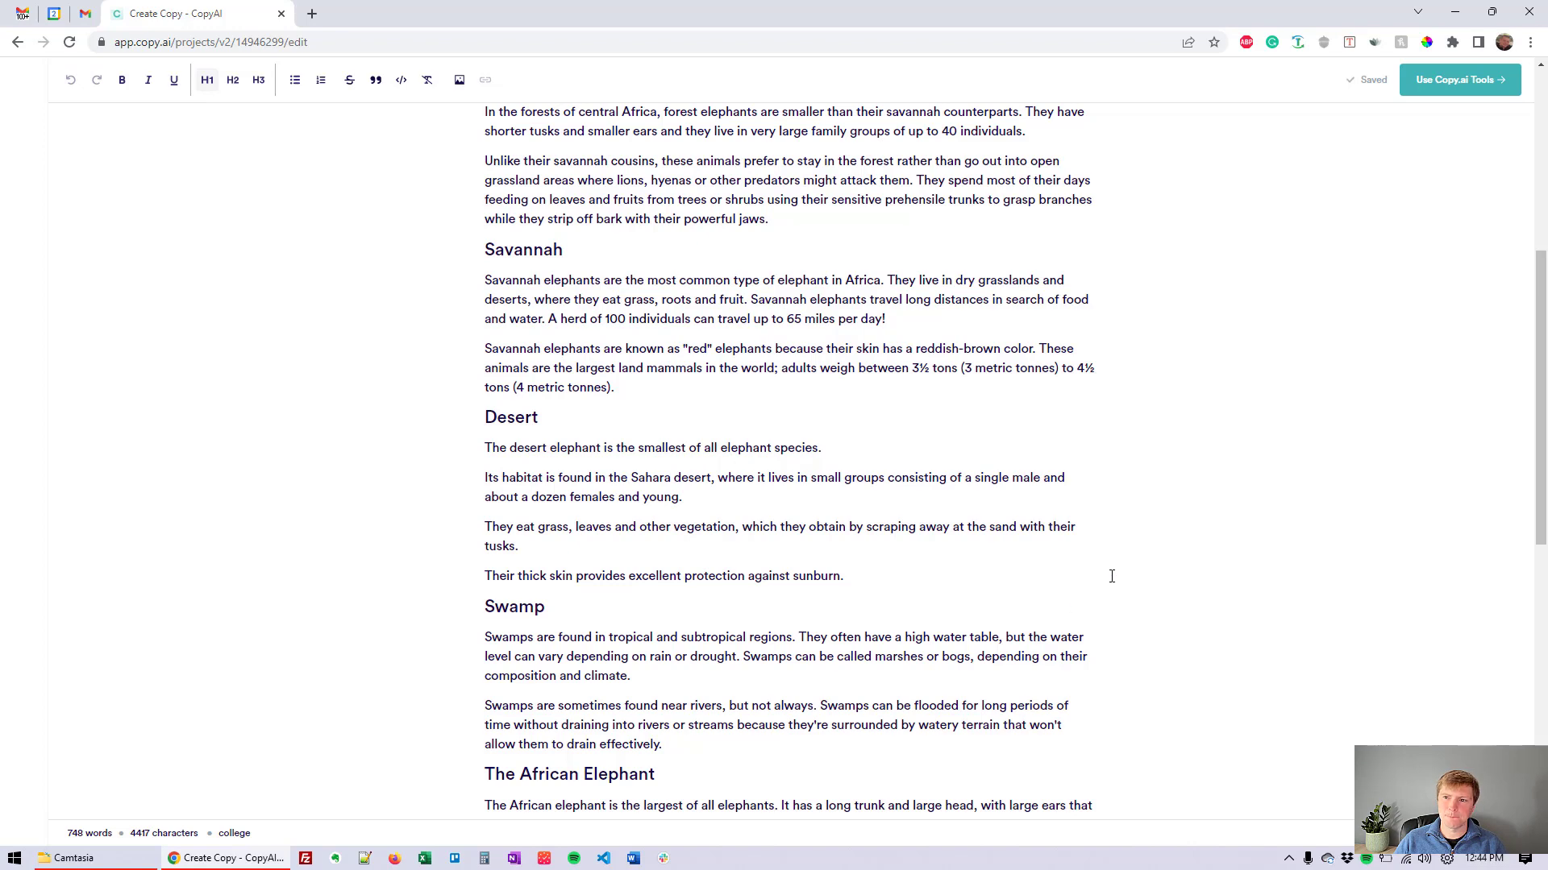
{"action": "left_click", "coordinate": [1288, 859]}
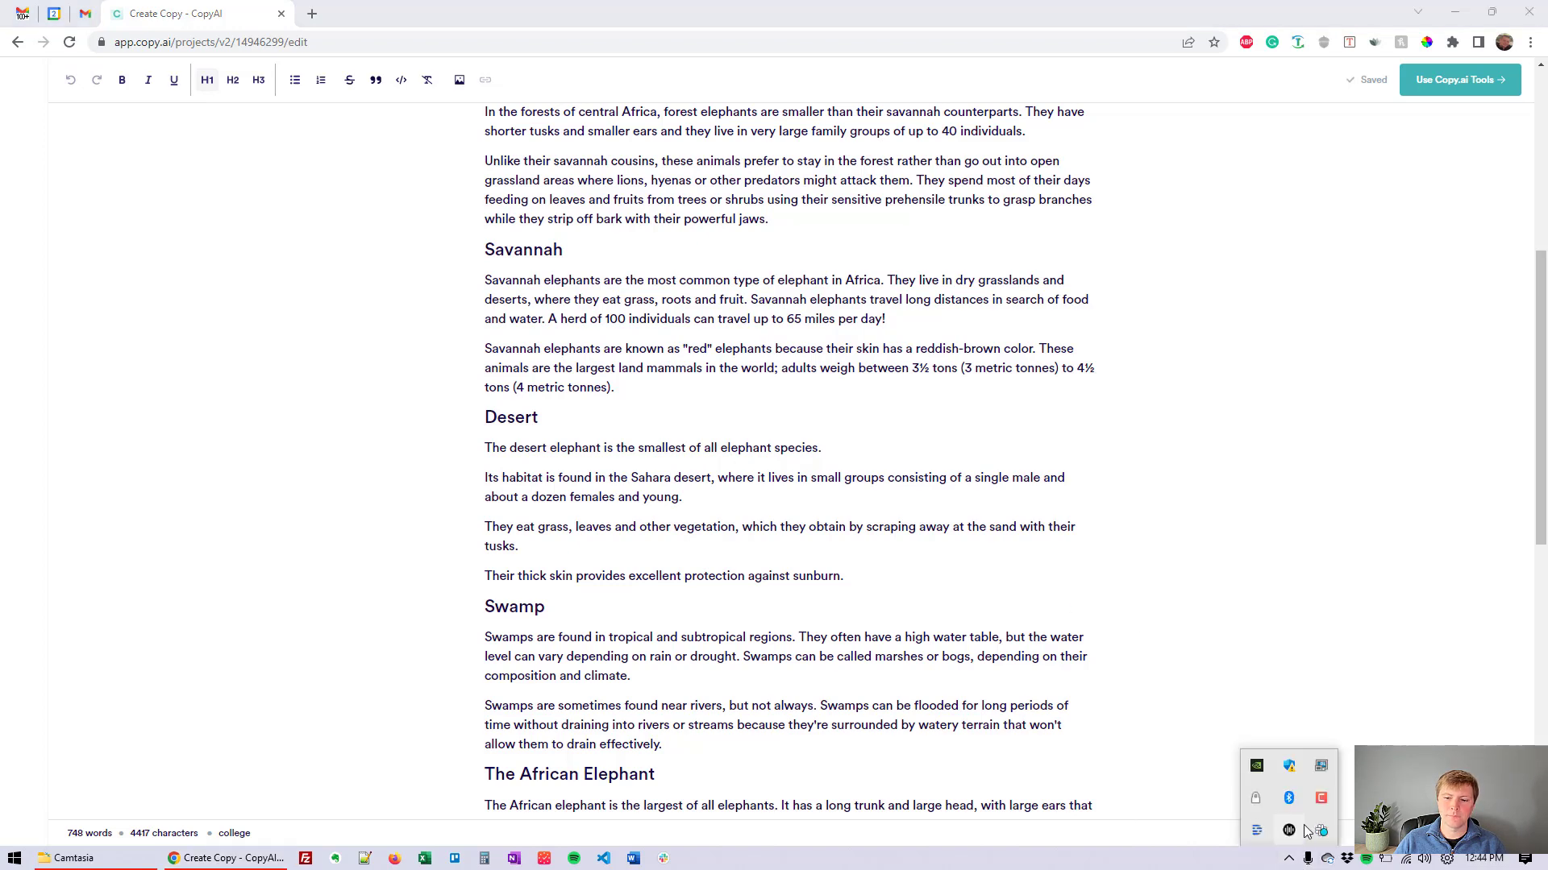
{"action": "left_click", "coordinate": [1325, 816]}
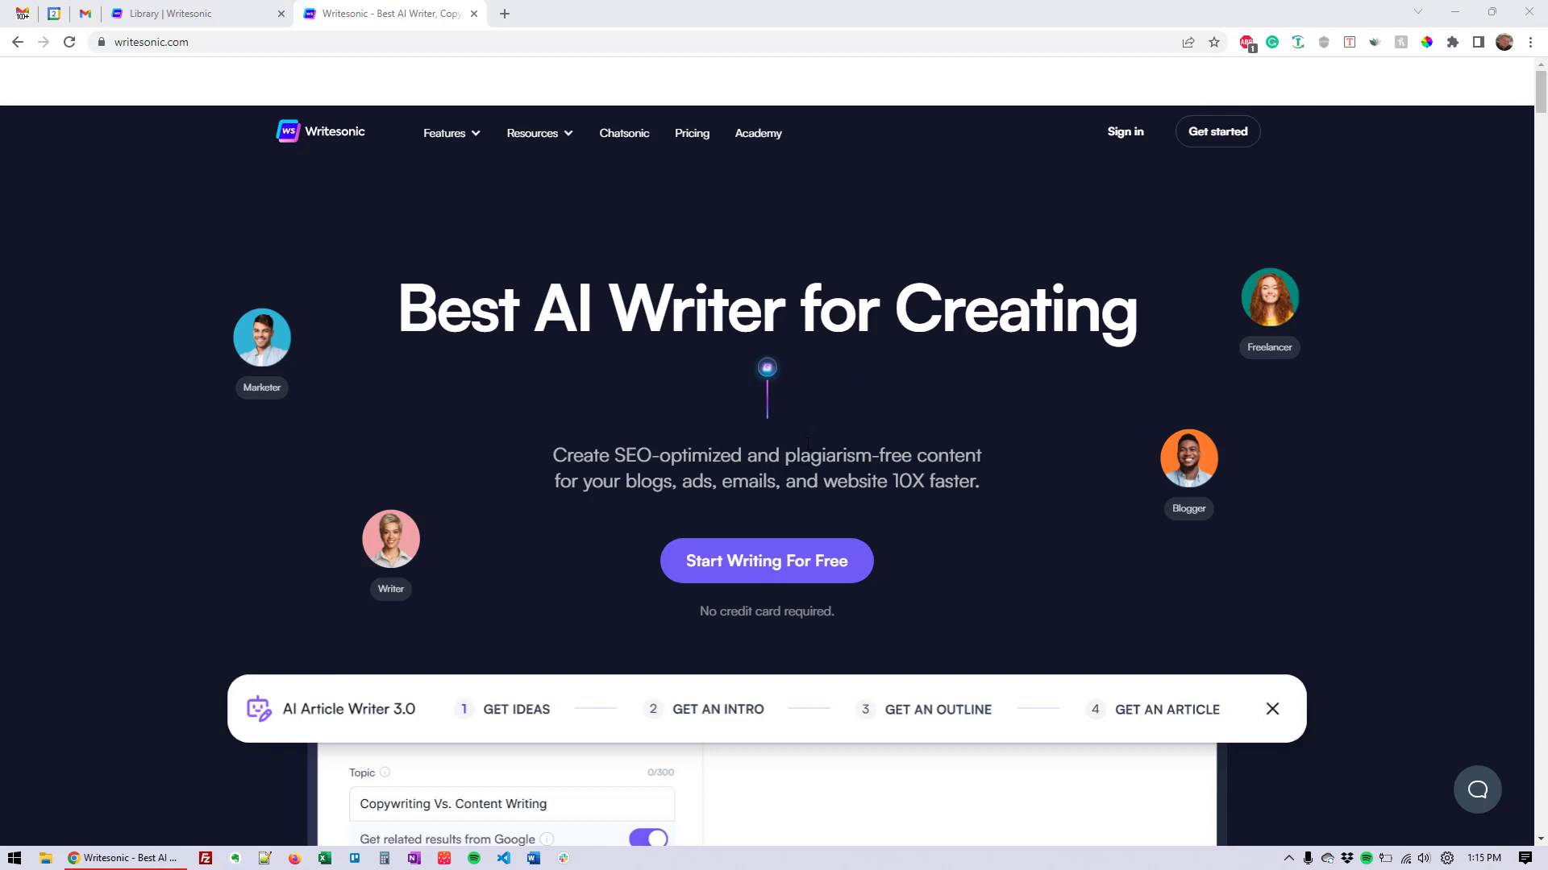
In Writesonic's library, open AI Article Writer 4.0 and search keywords for the topic "elephant habitats".
{"action": "left_click", "coordinate": [206, 17]}
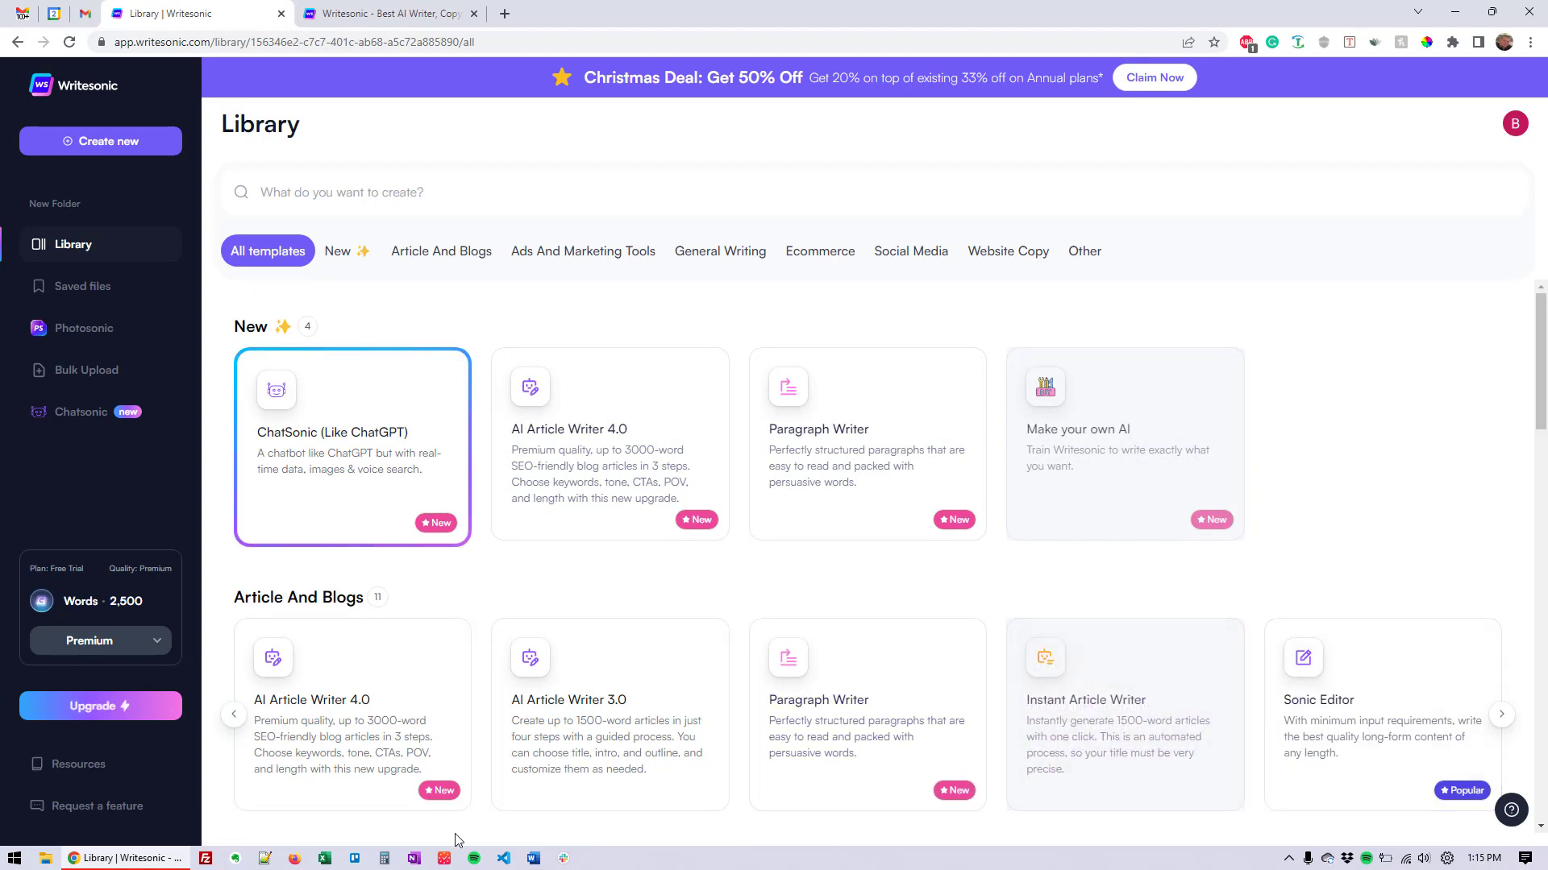
{"action": "left_click", "coordinate": [610, 469]}
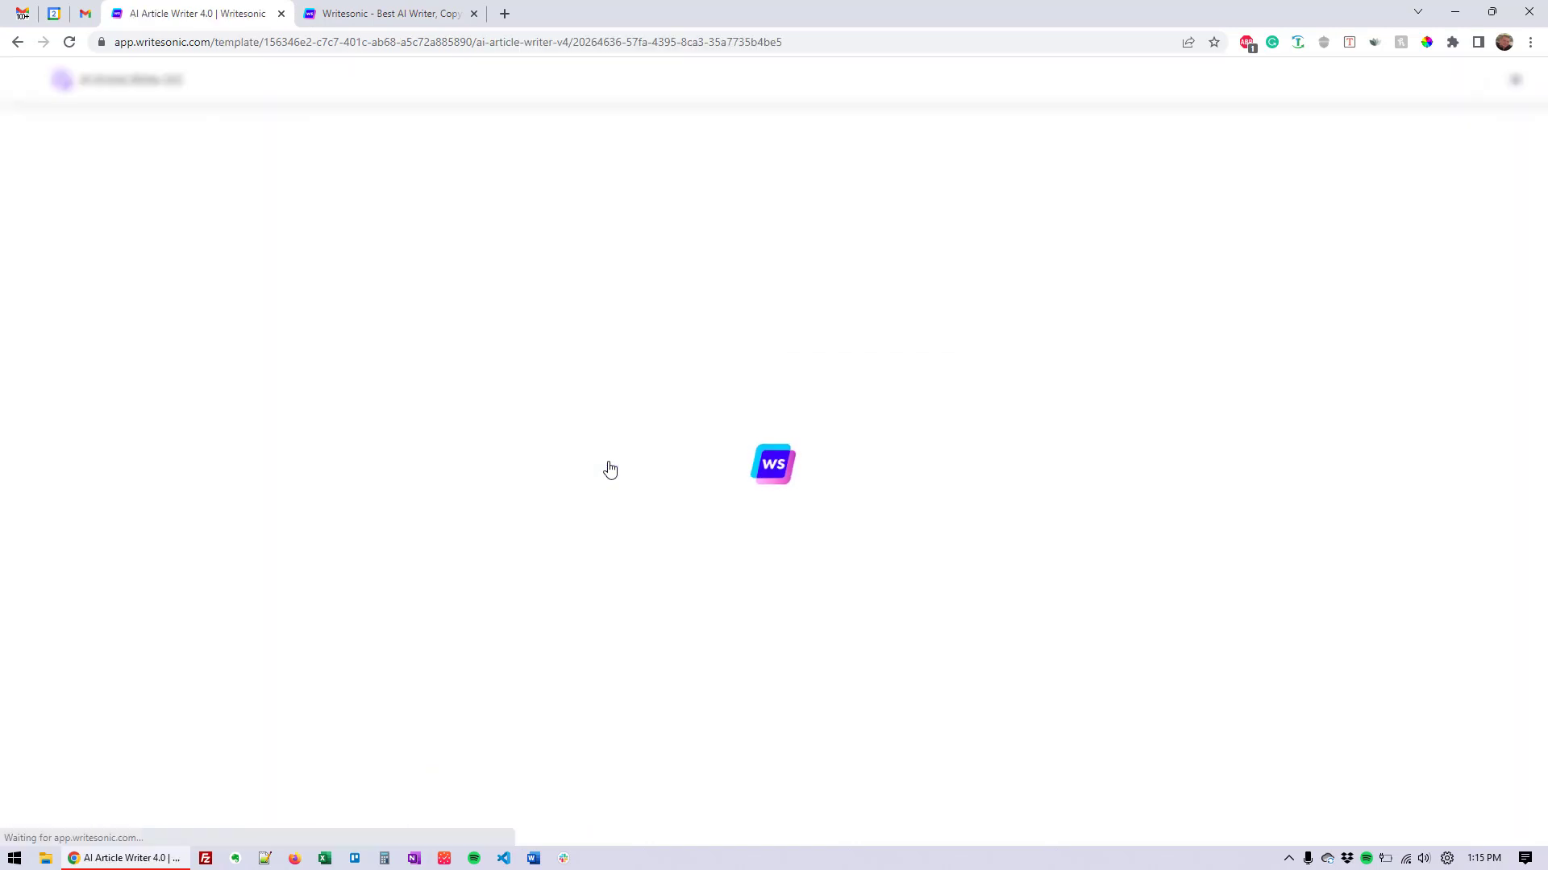
{"action": "left_click", "coordinate": [223, 216]}
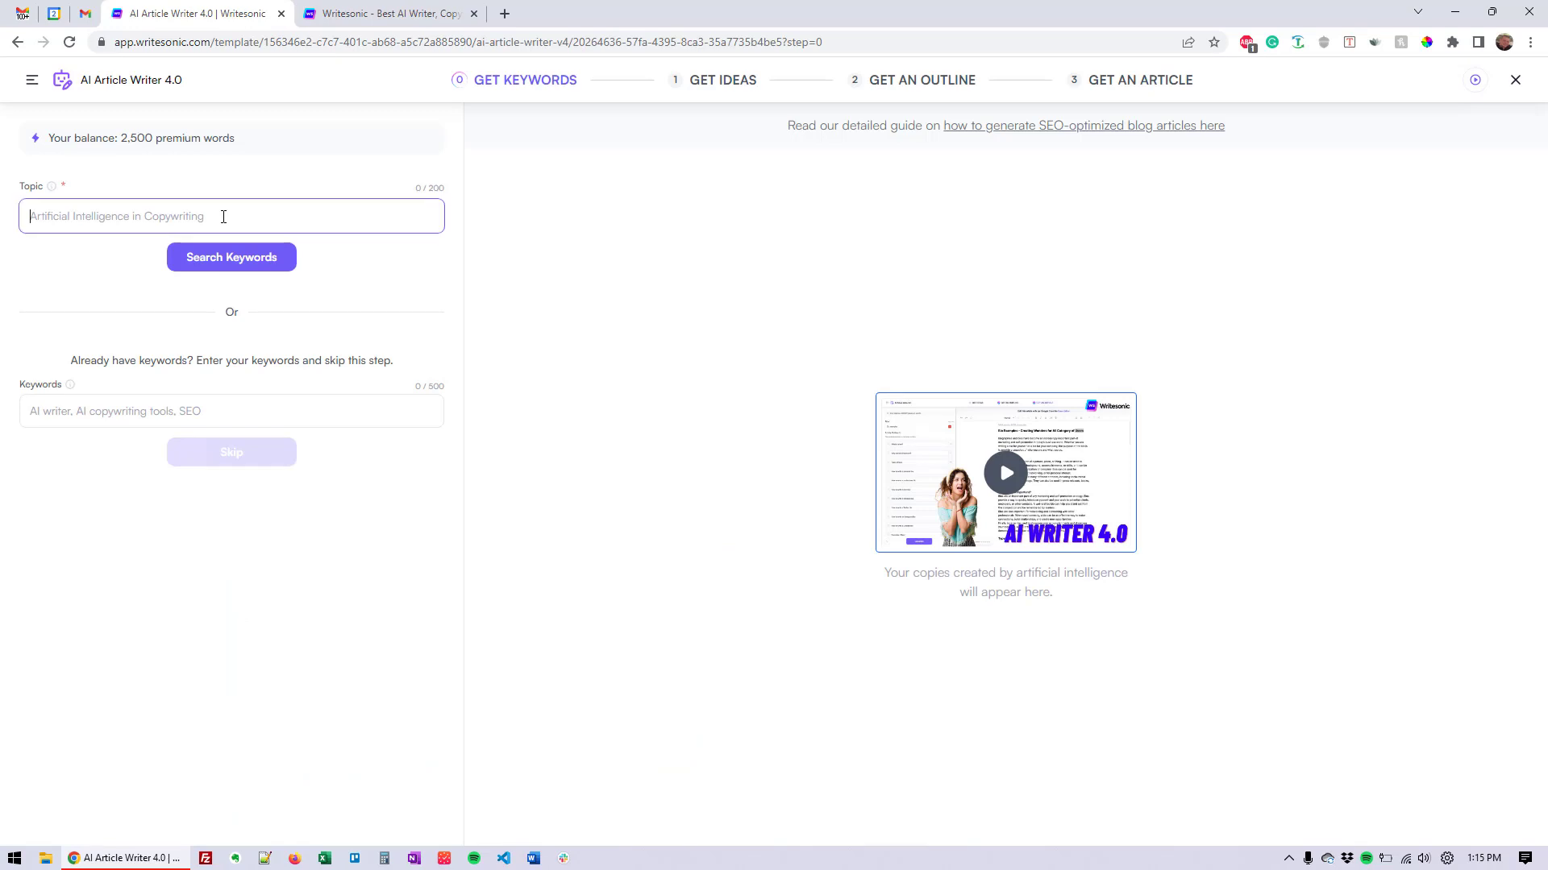
{"action": "type", "text": "elephant habitats"}
{"action": "key", "text": "ctrl+a"}
{"action": "key", "text": "ctrl+c"}
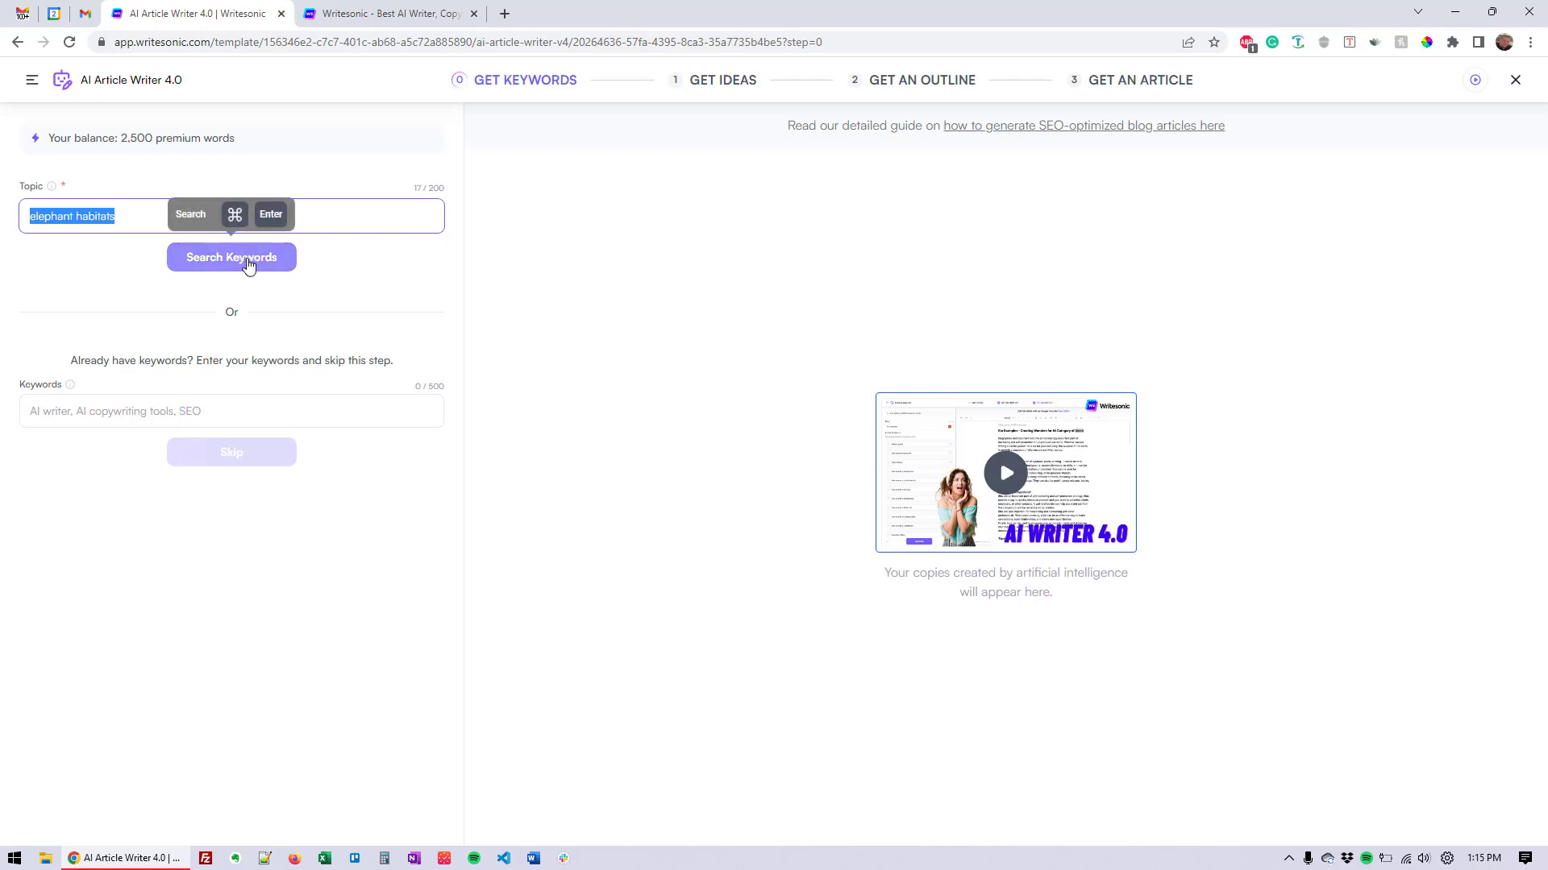
{"action": "left_click", "coordinate": [338, 287]}
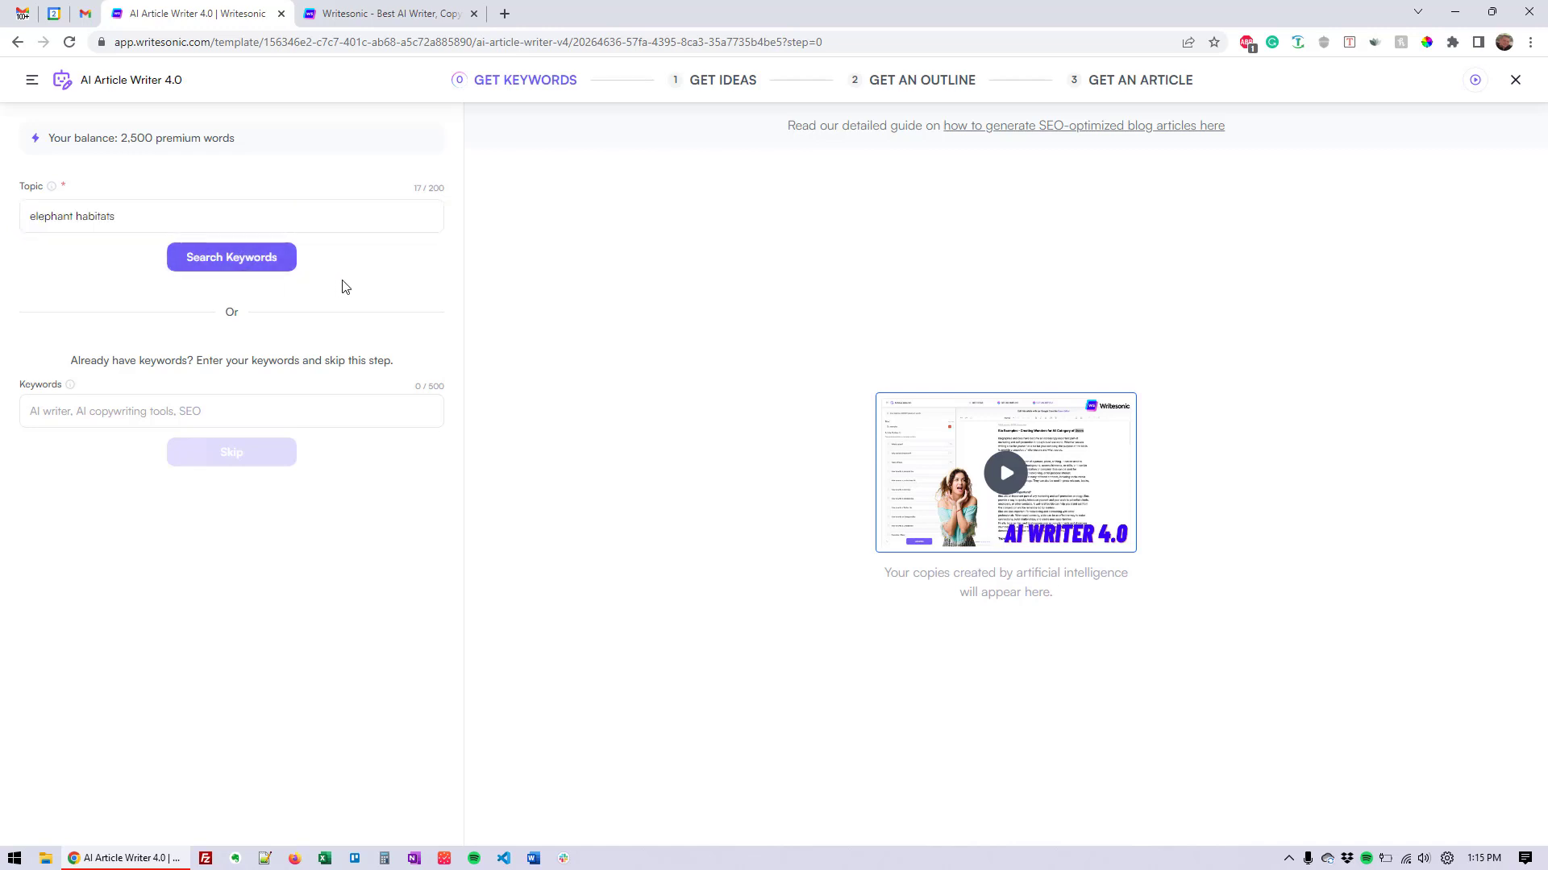
{"action": "left_click", "coordinate": [267, 257]}
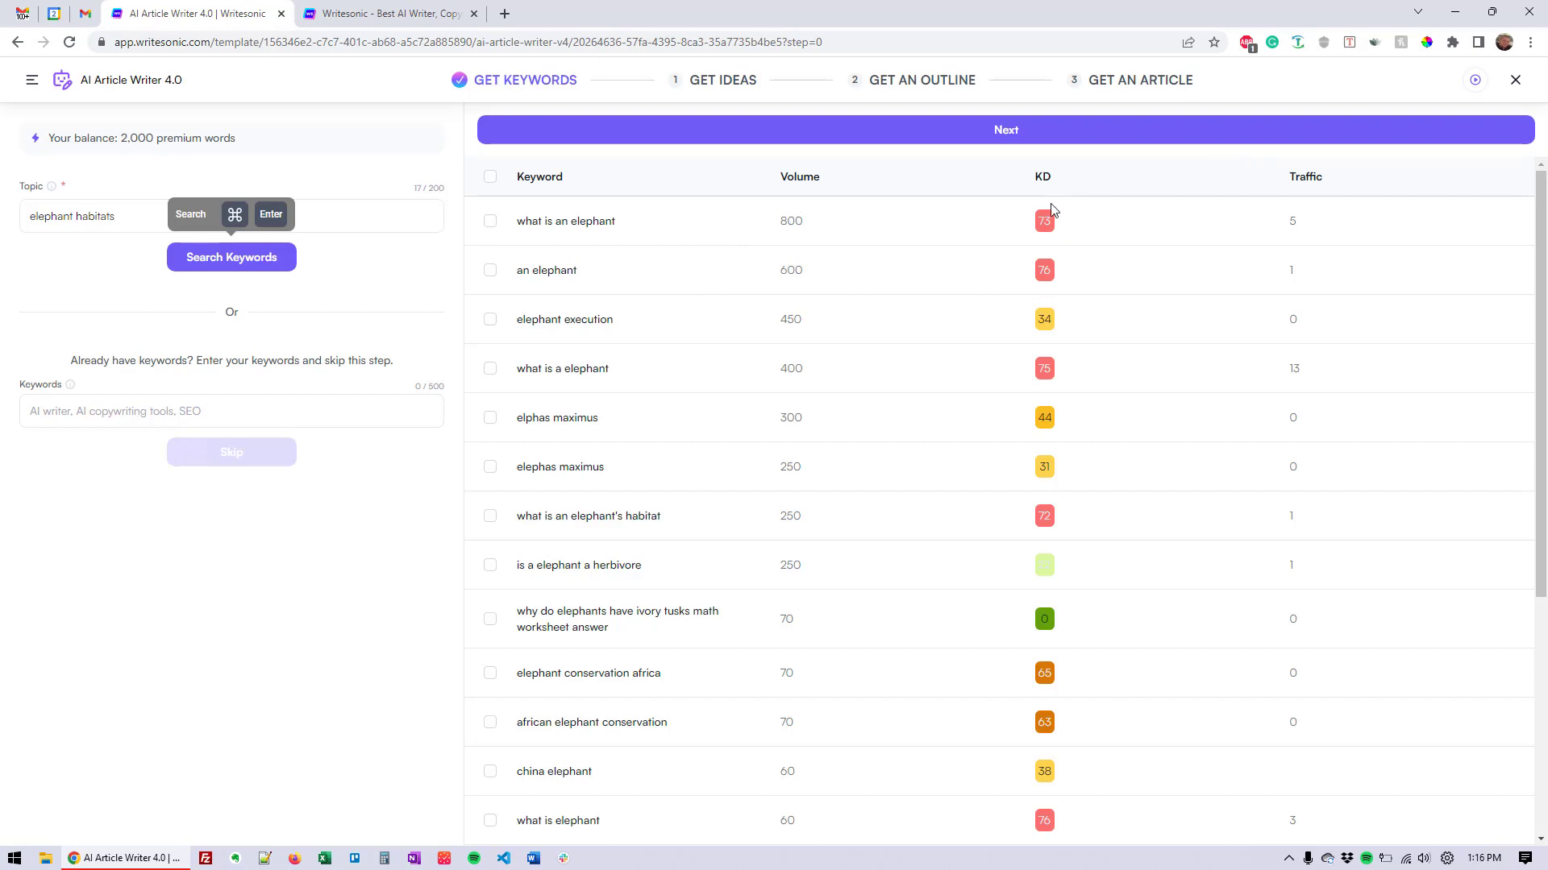
Enter "elephant habitats" as the article's own keyword and skip the keyword search to reach the ideas stage.
{"action": "left_click", "coordinate": [331, 414]}
{"action": "key", "text": "ctrl+v"}
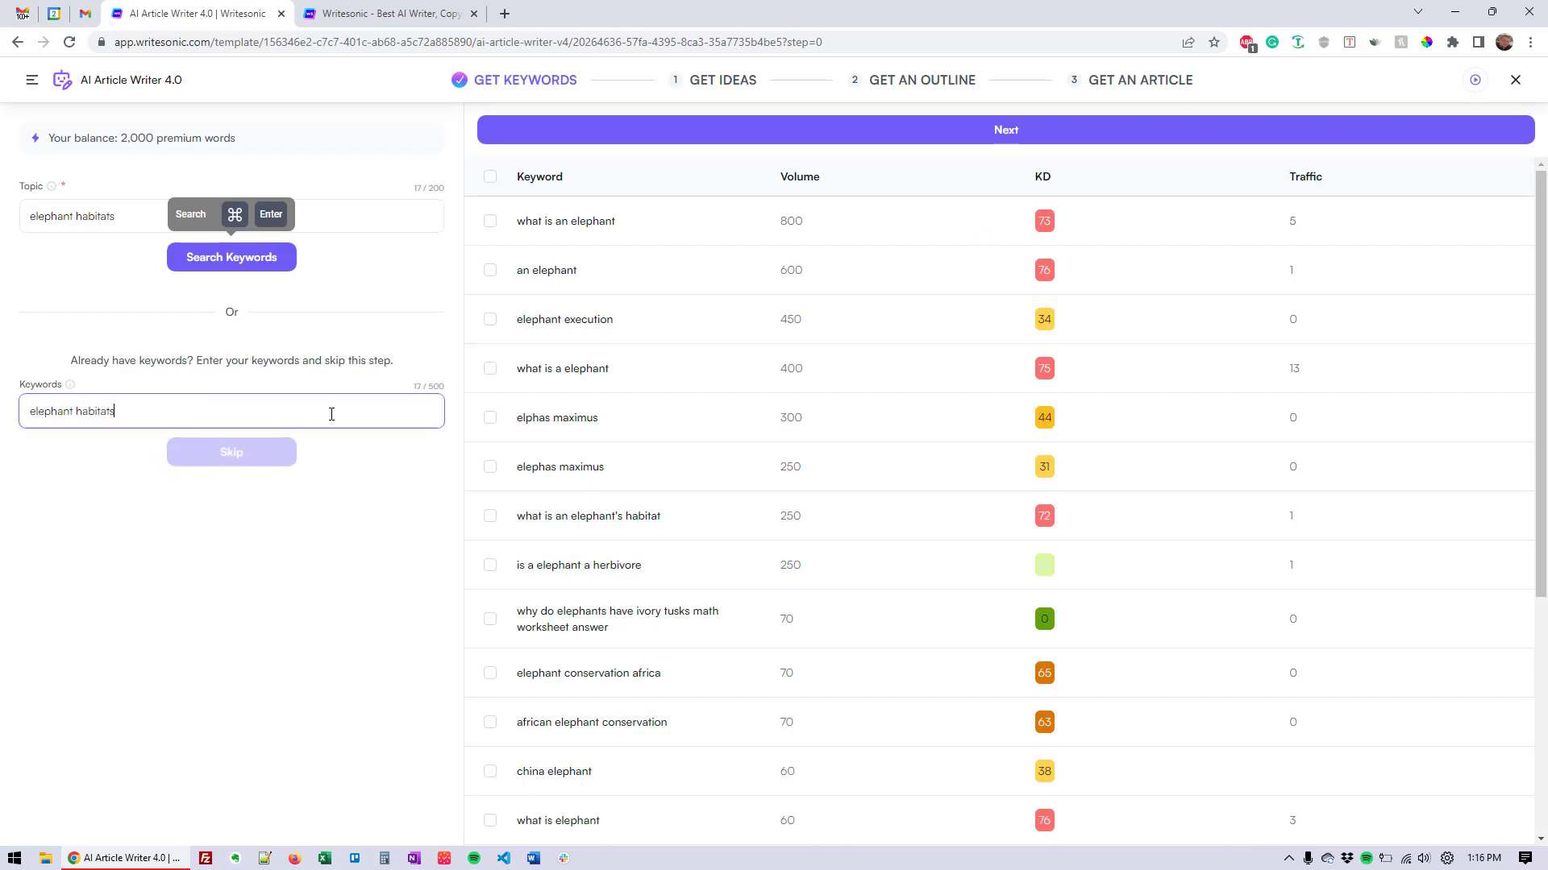
{"action": "left_click", "coordinate": [252, 456]}
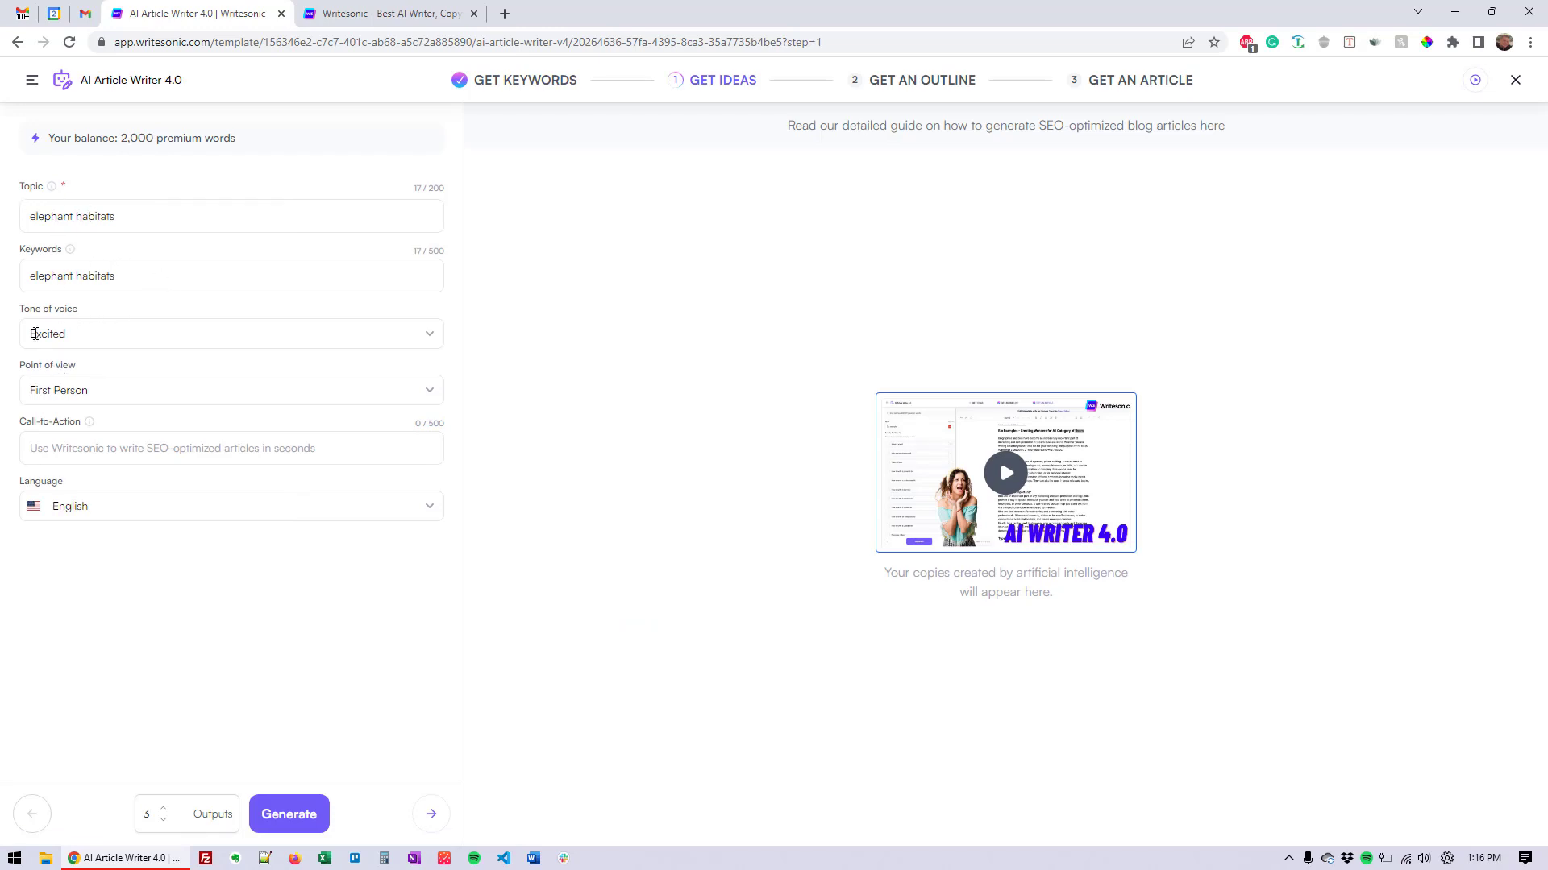
Set the tone of voice to Professional and the point of view to Third Person, and generate title ideas.
{"action": "left_click", "coordinate": [441, 334]}
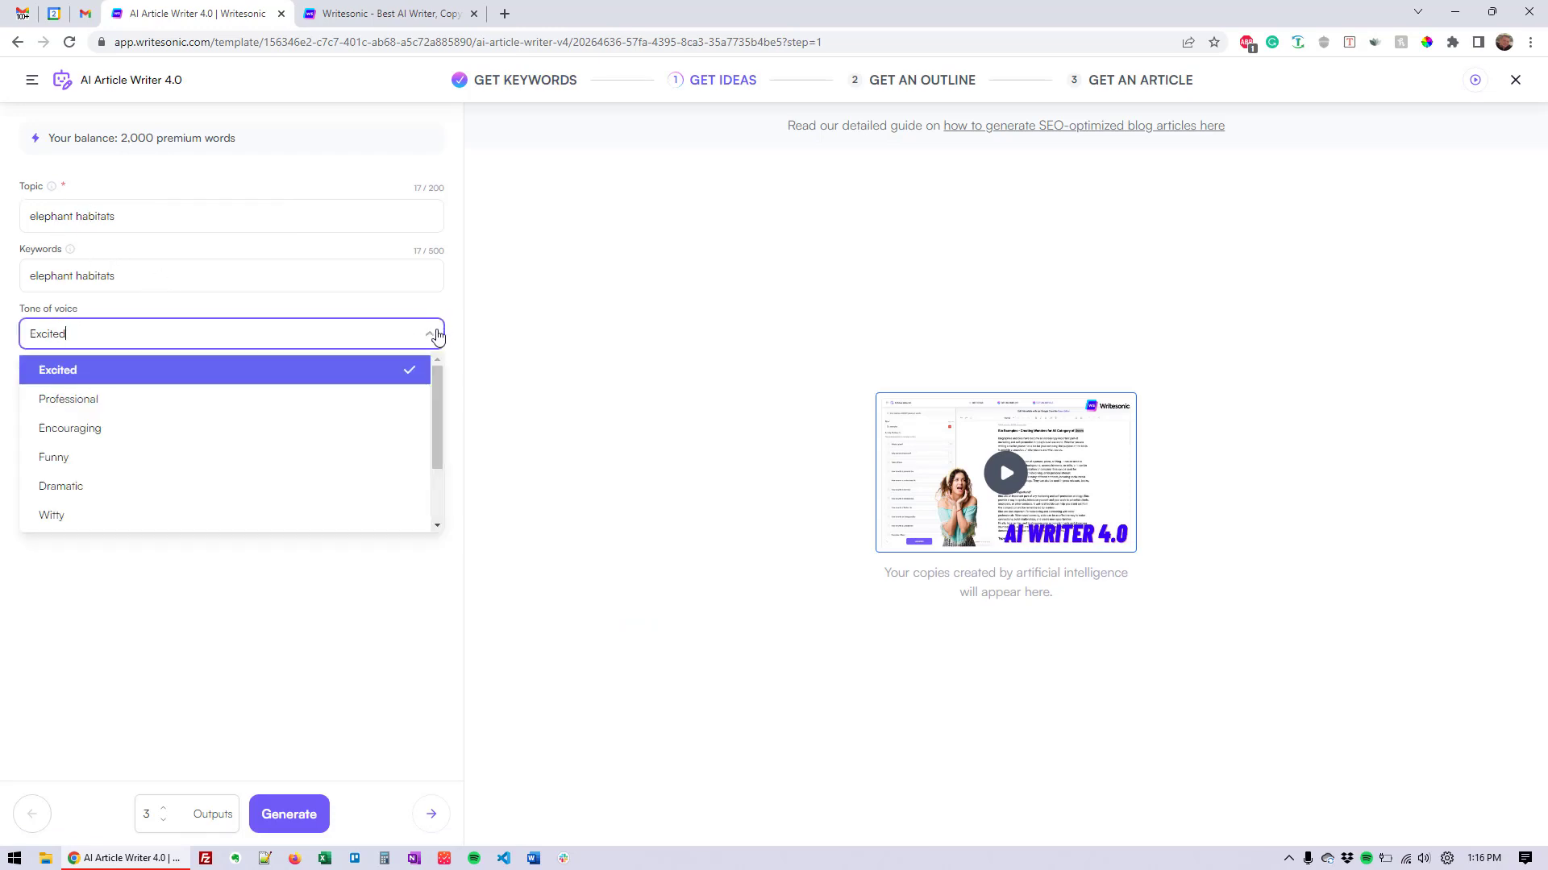
{"action": "left_click", "coordinate": [148, 400]}
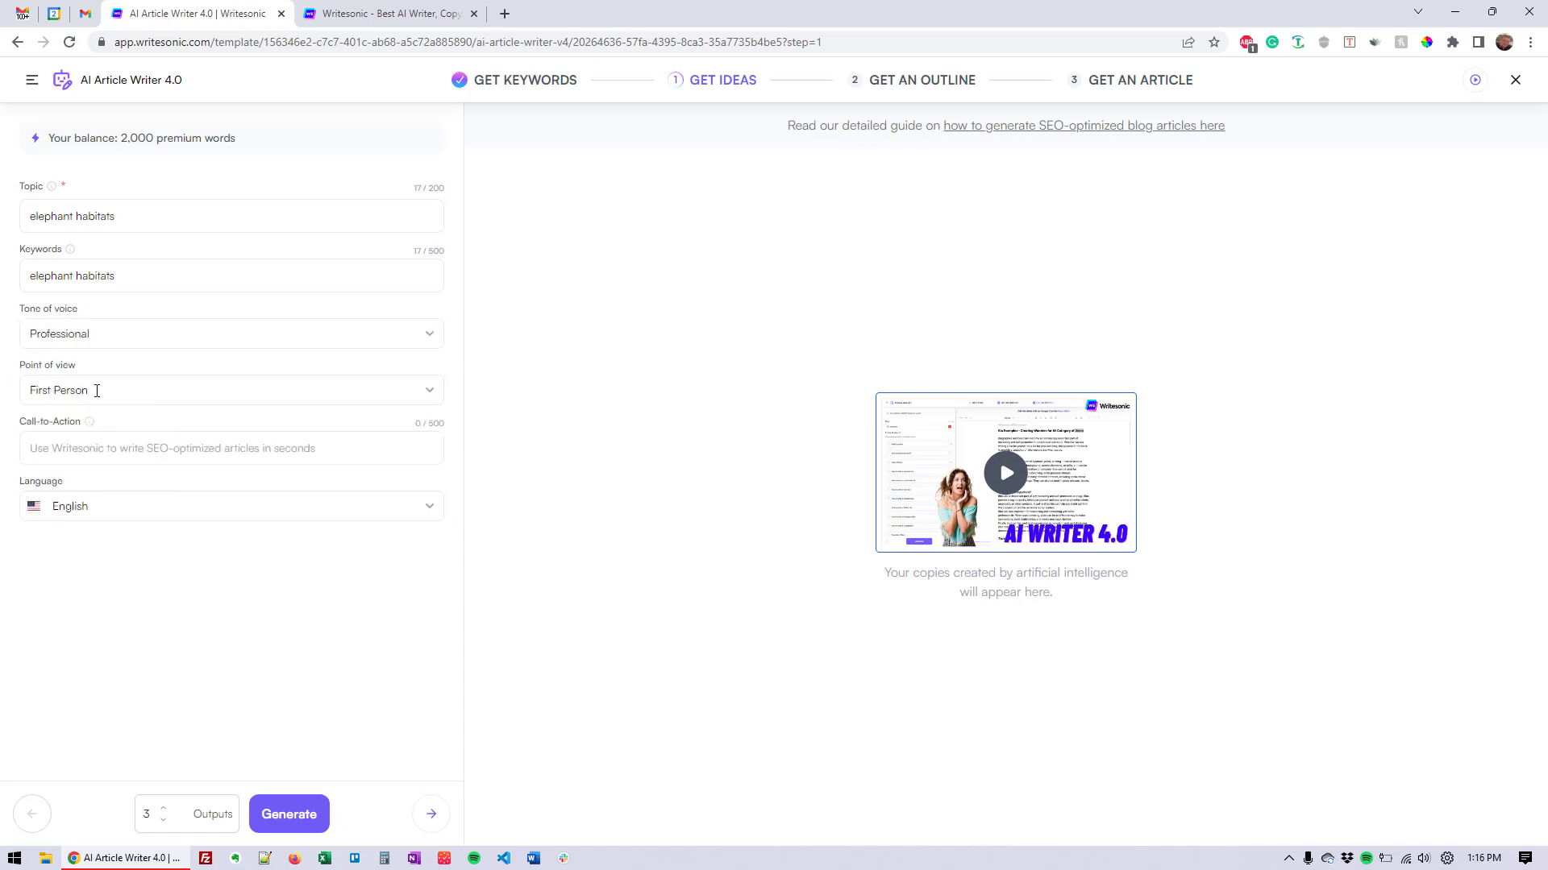
{"action": "left_click", "coordinate": [428, 390]}
{"action": "left_click", "coordinate": [131, 487]}
{"action": "left_click", "coordinate": [280, 814]}
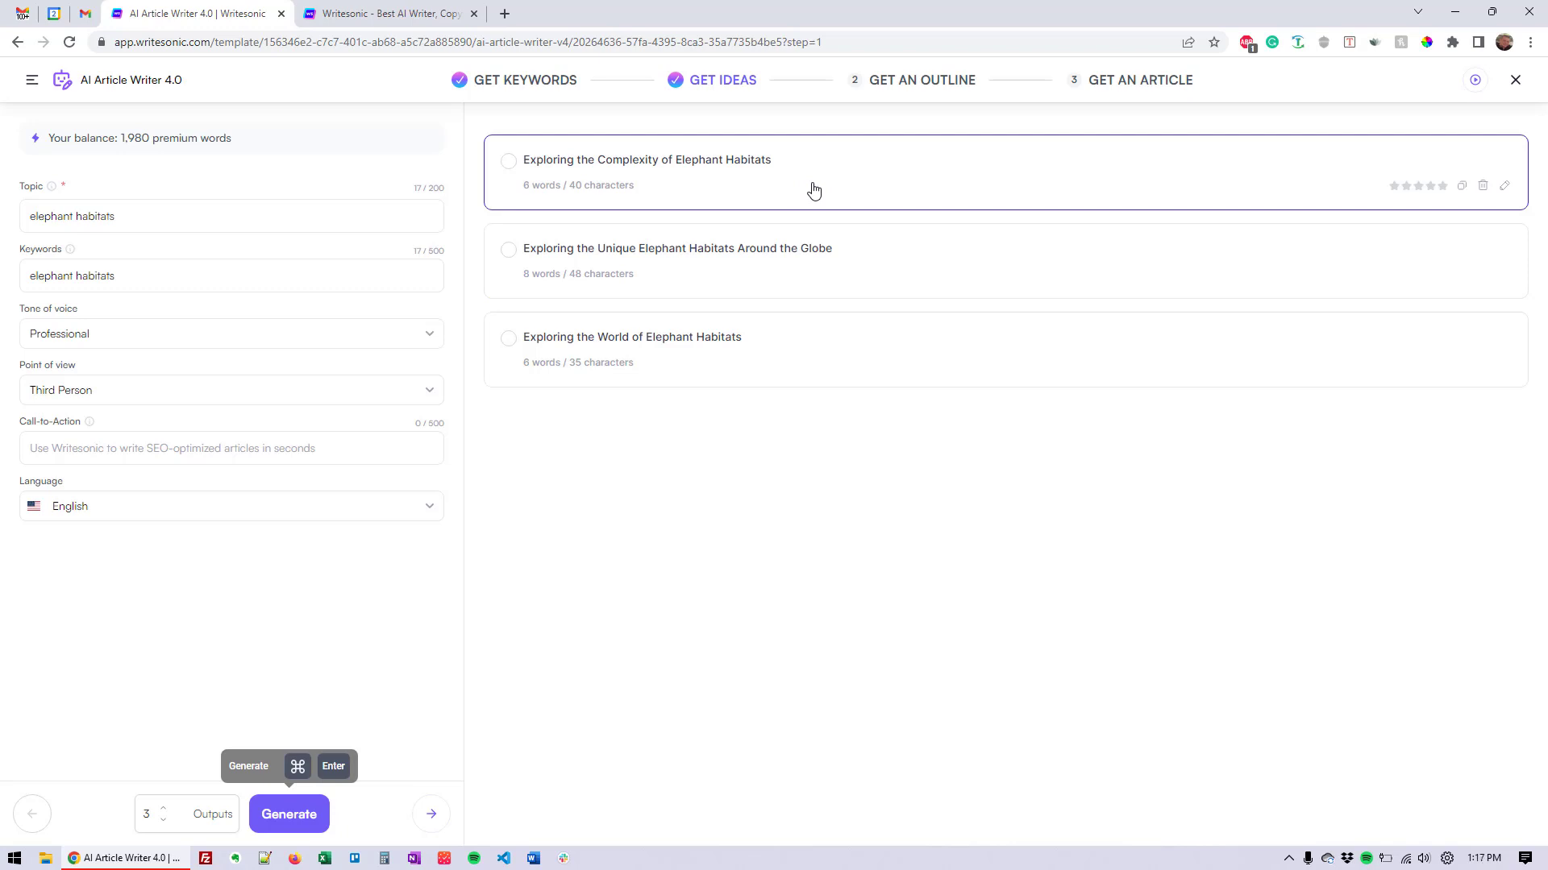
Choose the title "Exploring the World of Elephant Habitats" and generate outlines for it.
{"action": "left_click", "coordinate": [636, 370]}
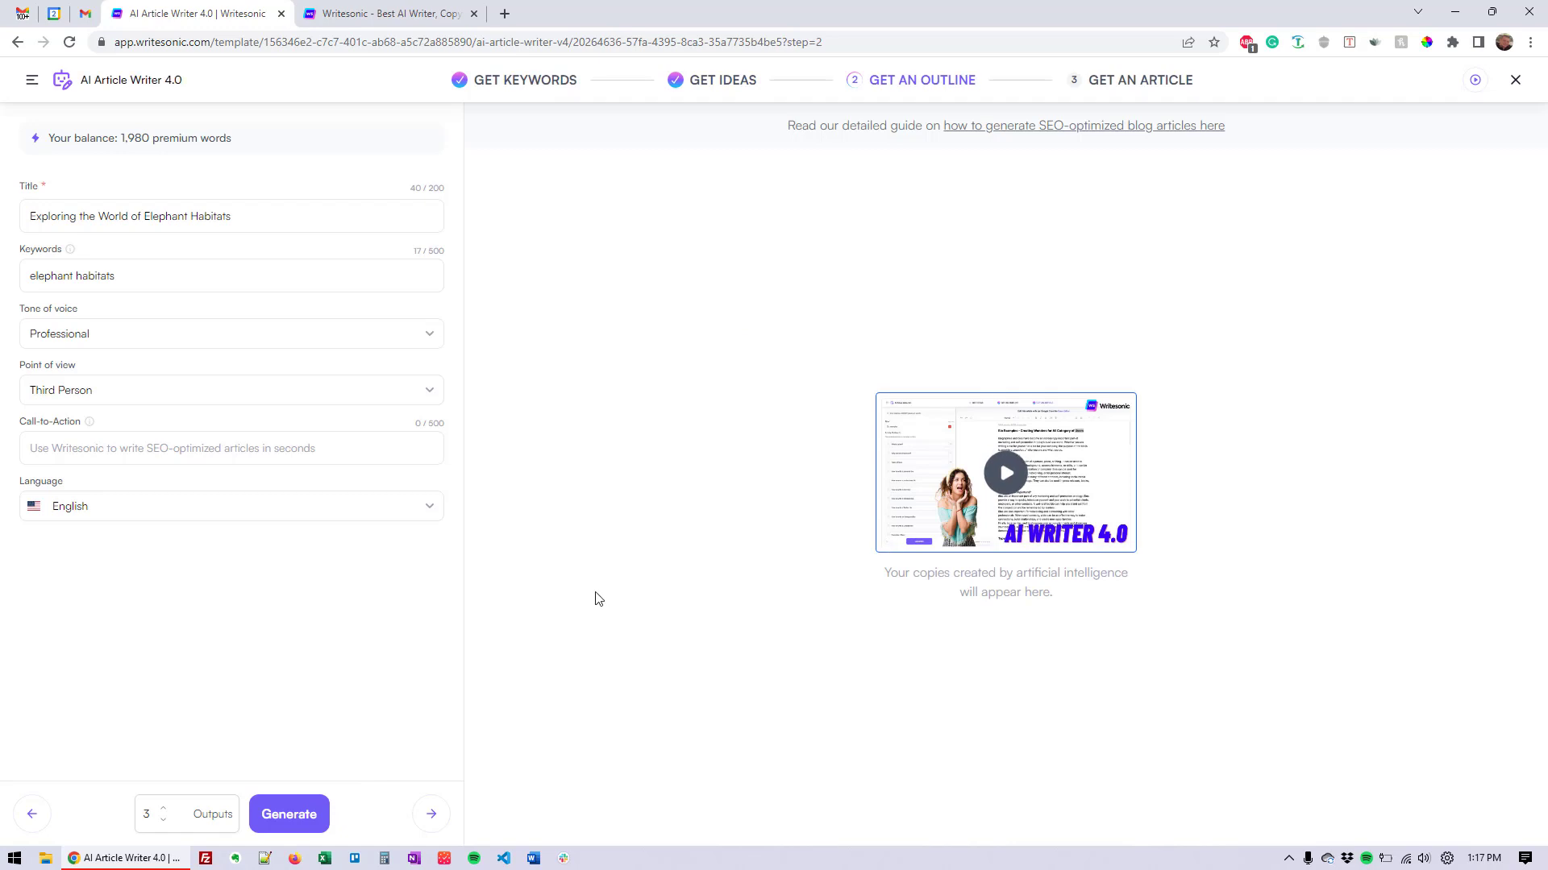
{"action": "left_click", "coordinate": [290, 816]}
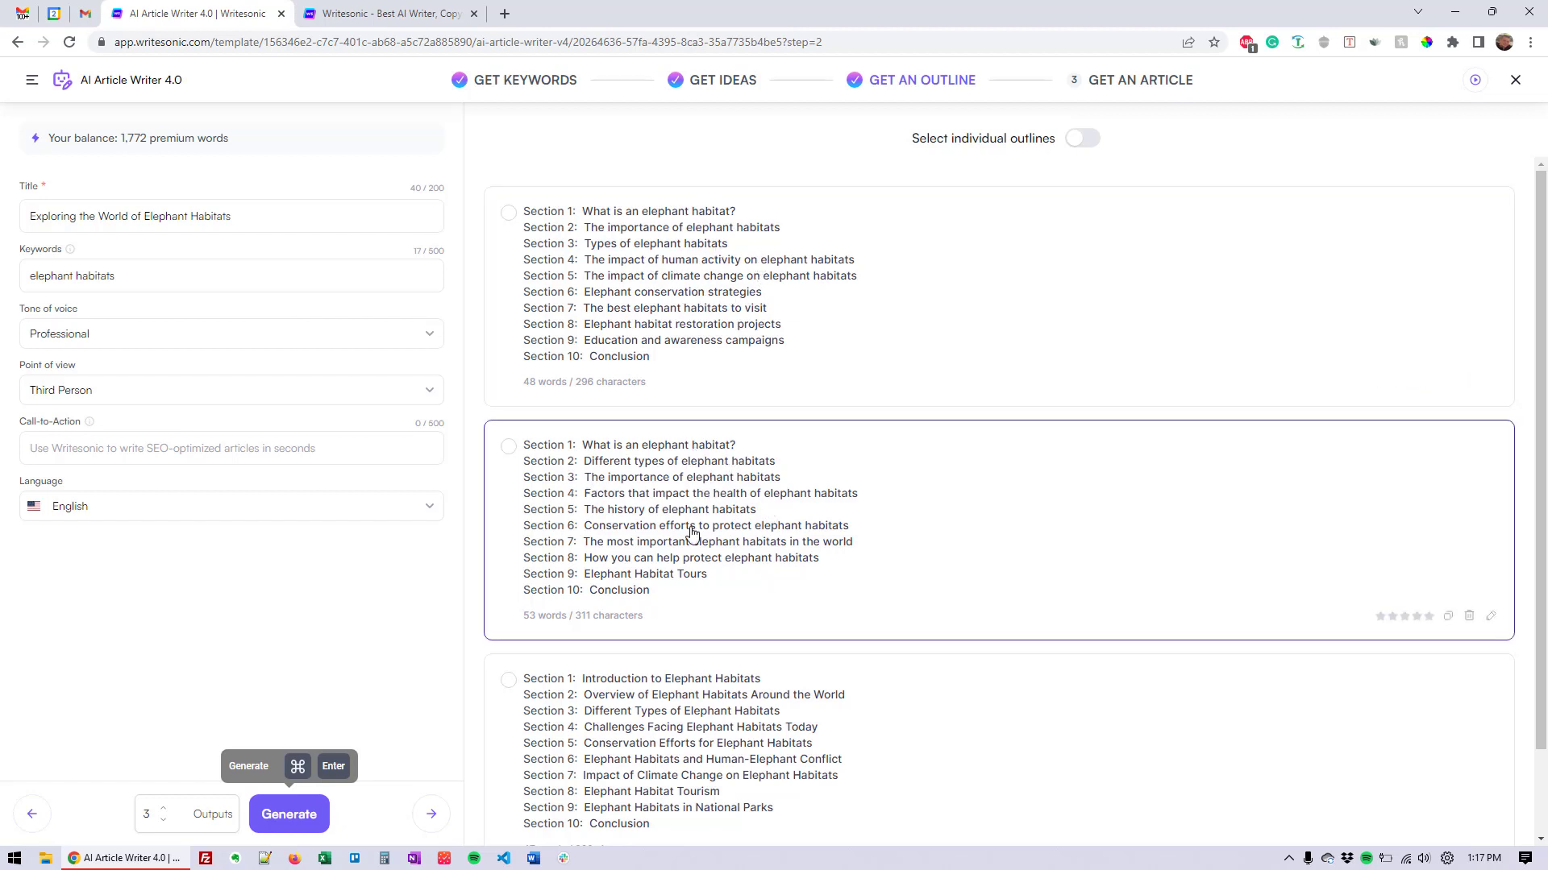
Compare the generated outlines and choose the first one, which includes "The best elephant habitats to visit".
{"action": "scroll", "coordinate": [691, 535], "scroll_direction": "down", "scroll_amount": 2}
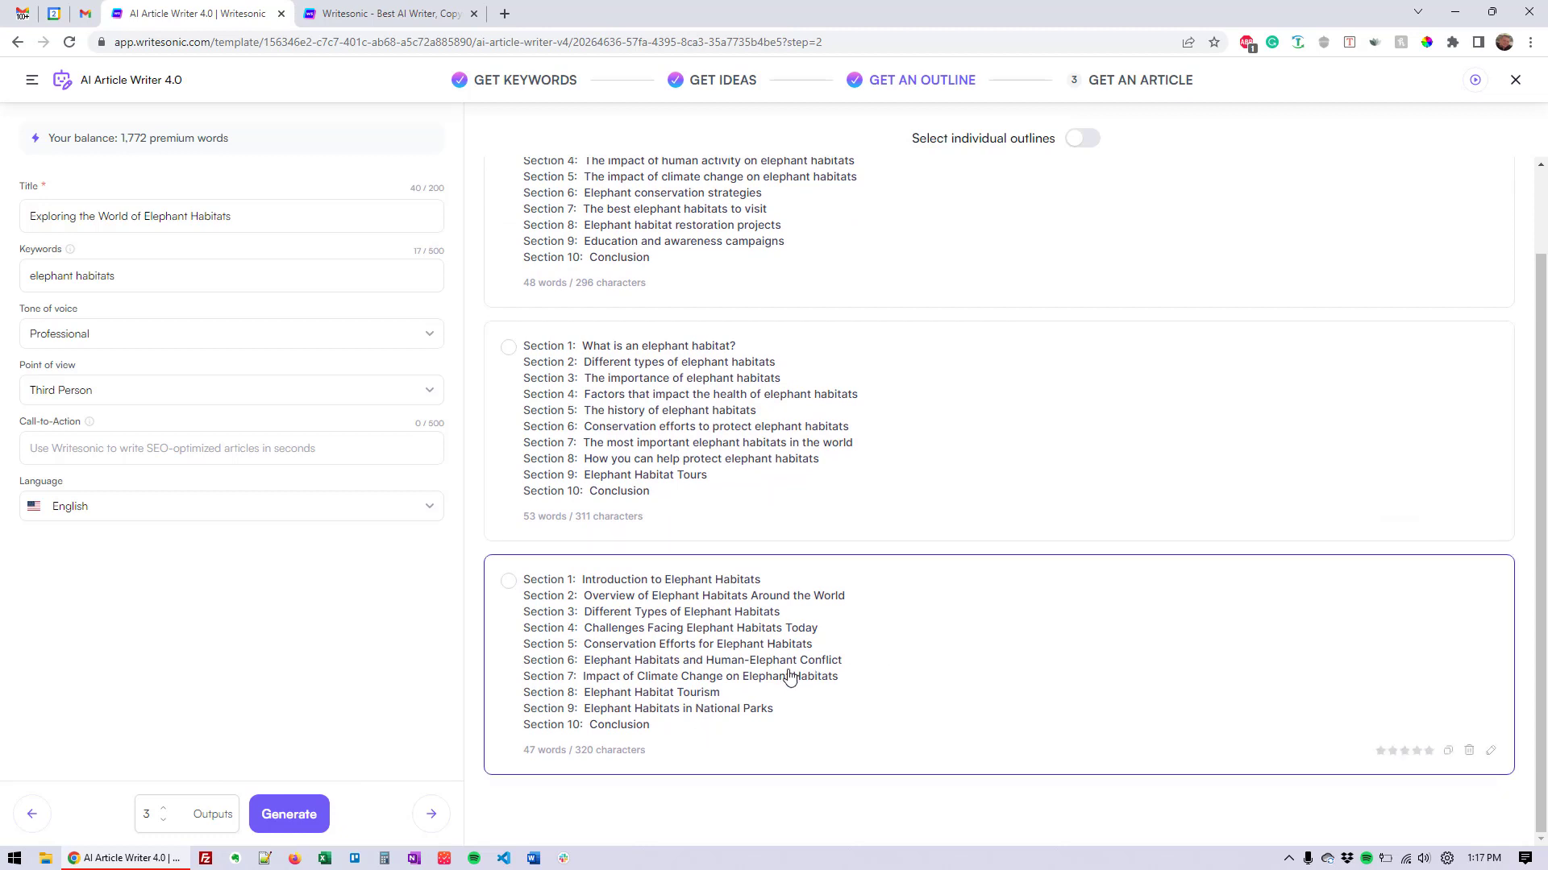
{"action": "scroll", "coordinate": [812, 668], "scroll_direction": "up", "scroll_amount": 2}
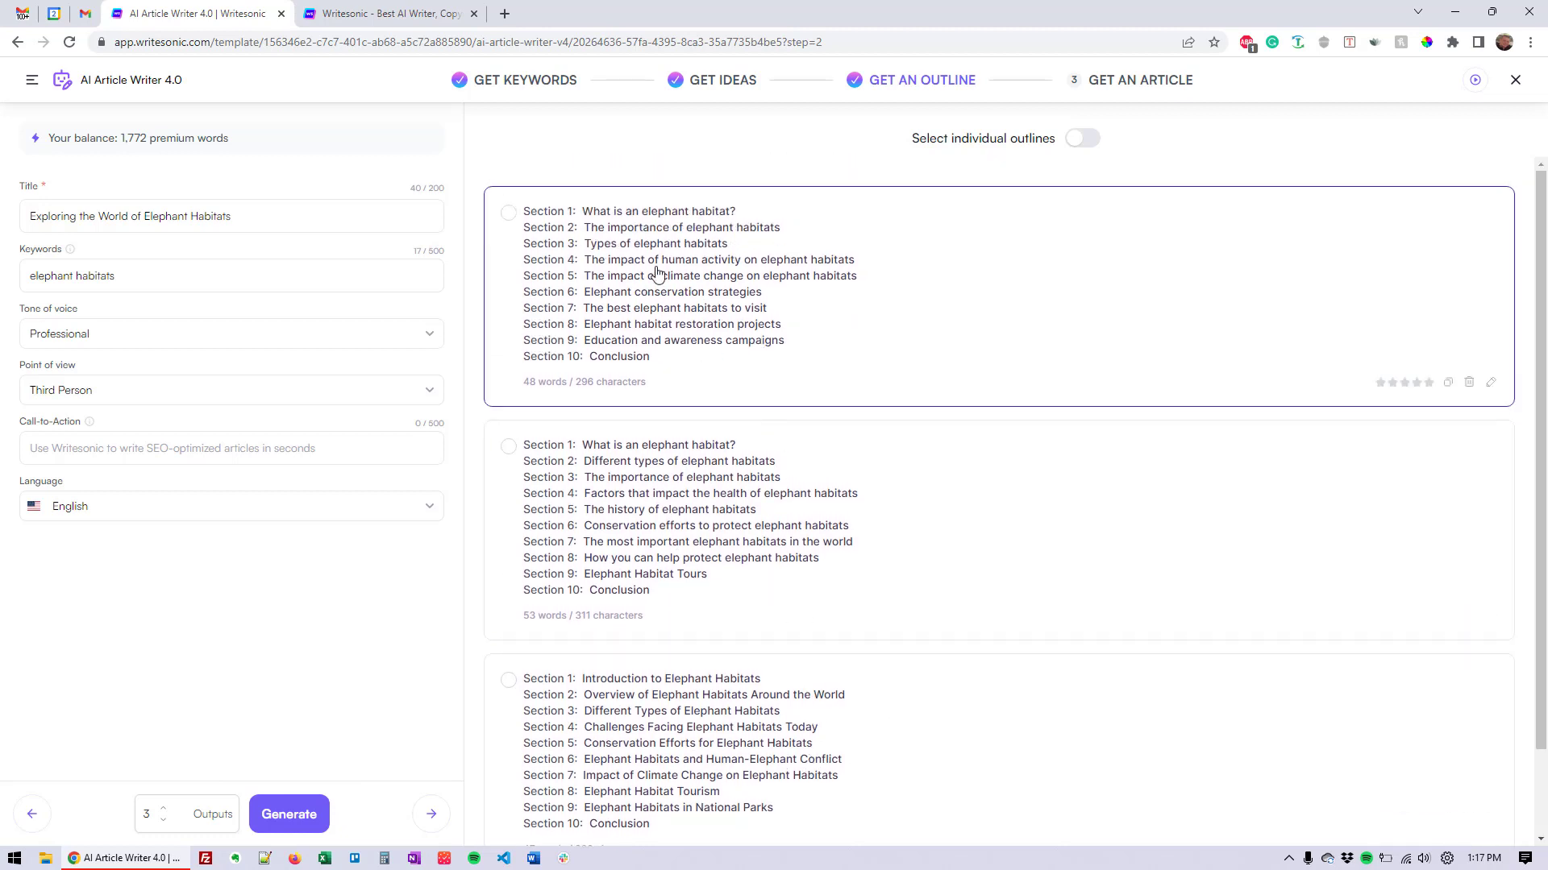
{"action": "left_click", "coordinate": [943, 333]}
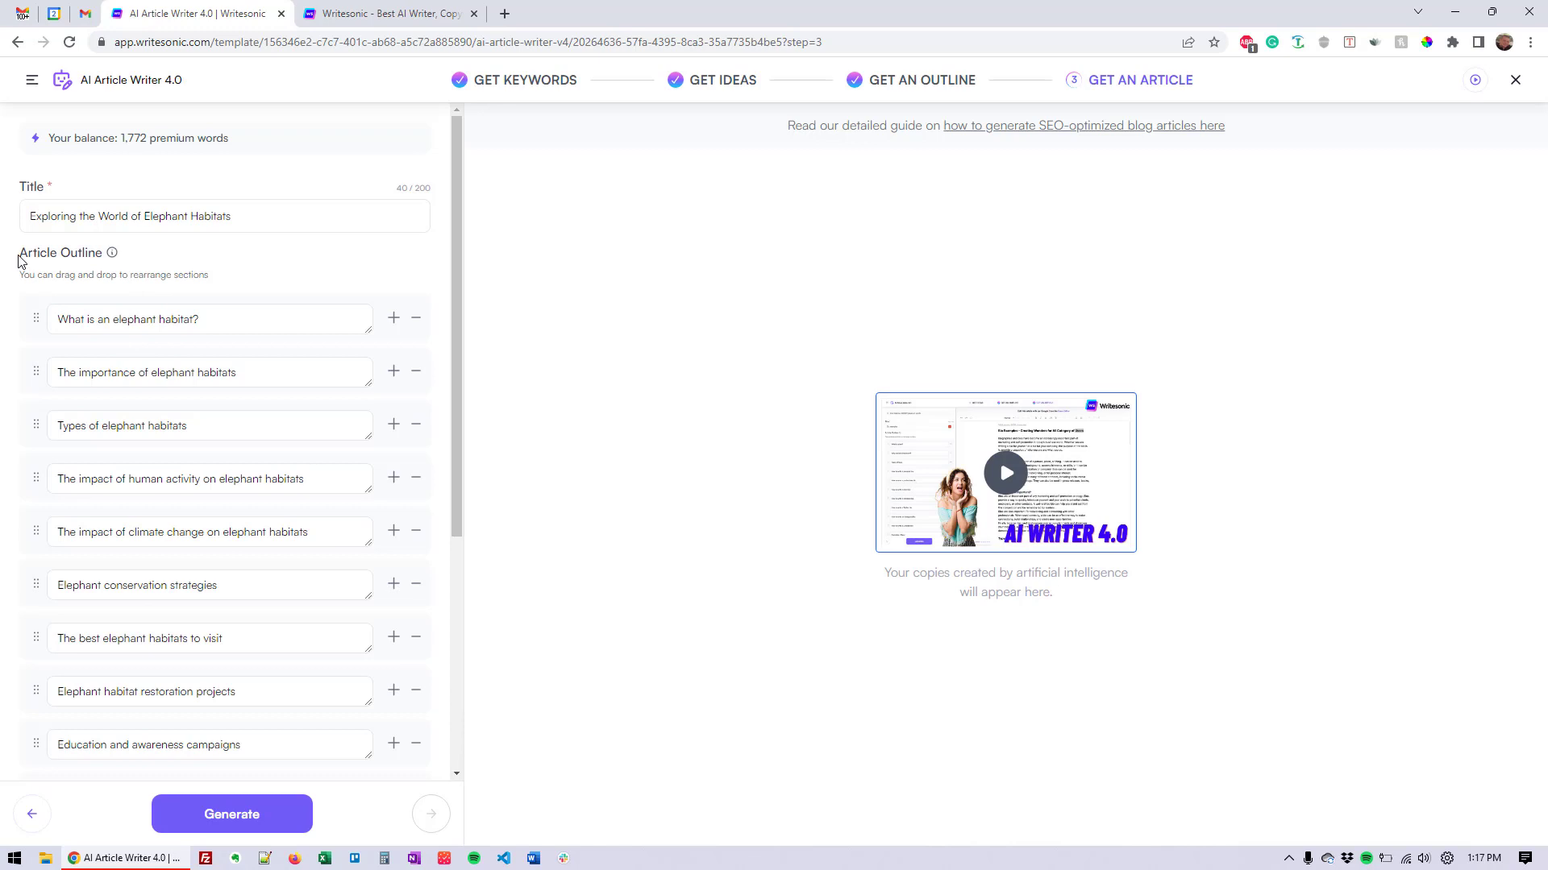
Check the article outline sections and the settings below them, and generate the full article.
{"action": "left_click_drag", "start_coordinate": [24, 256], "coordinate": [214, 277]}
{"action": "left_click", "coordinate": [241, 270]}
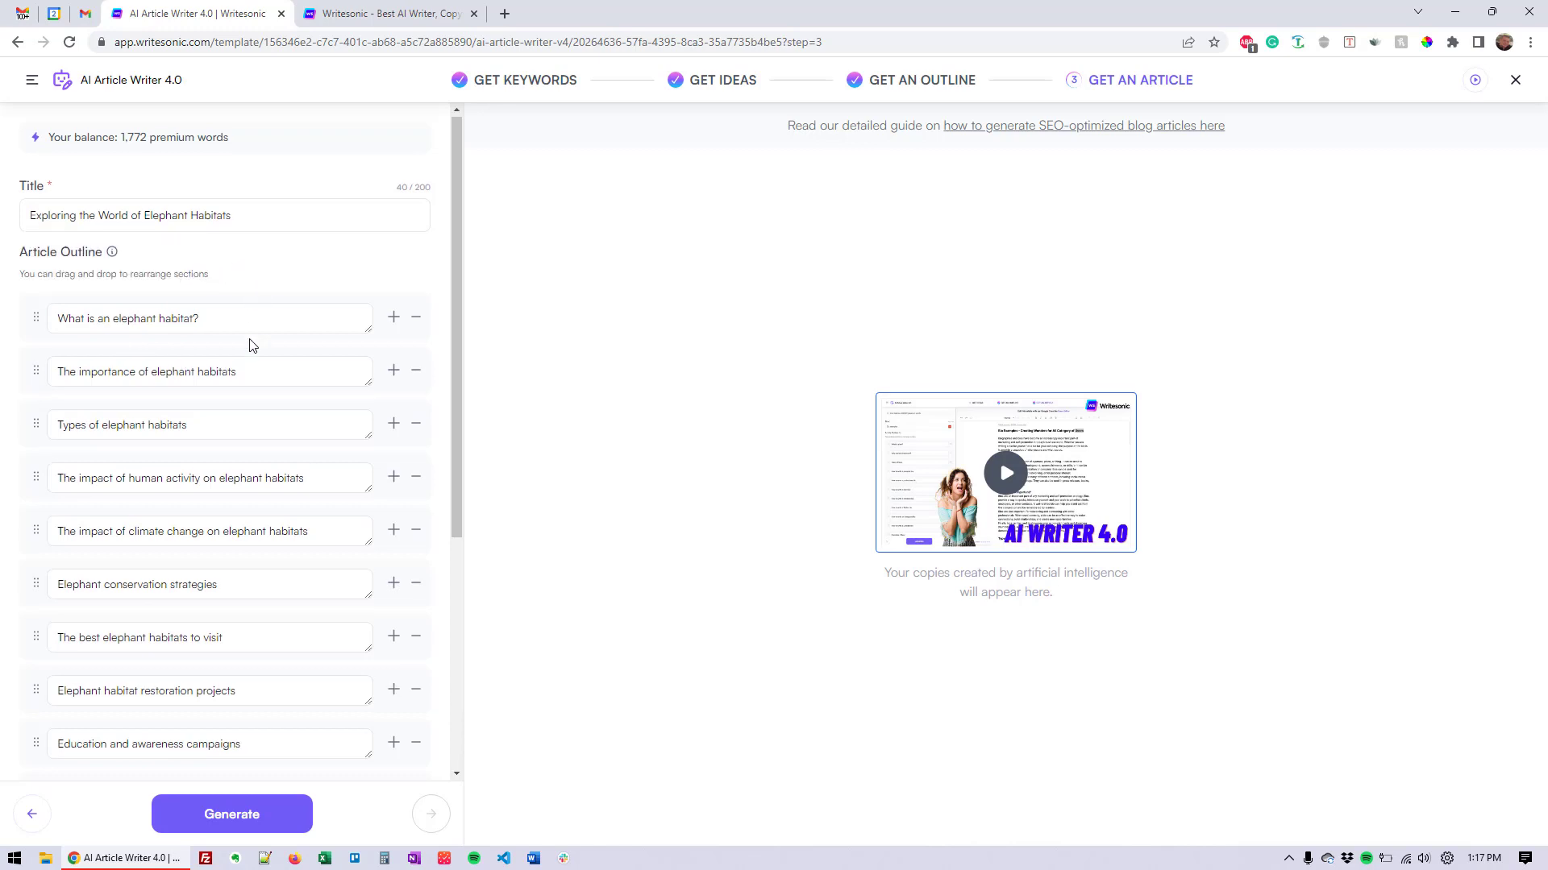
{"action": "scroll", "coordinate": [266, 717], "scroll_direction": "down", "scroll_amount": 4}
{"action": "left_click", "coordinate": [253, 806]}
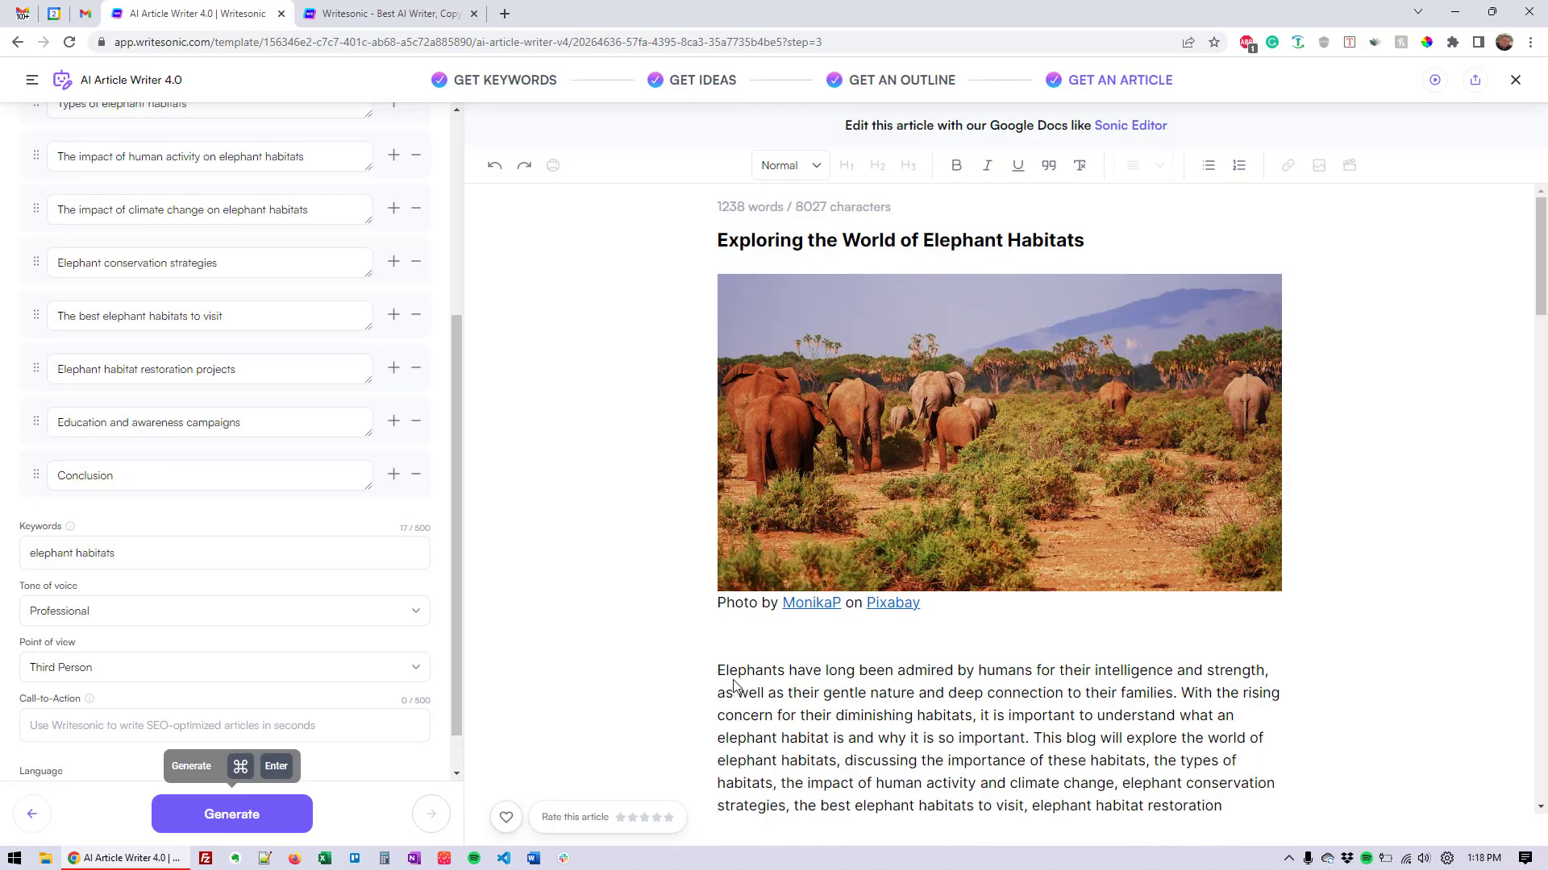
Skim the generated elephant habitats article from the opening image and introduction through the closing sections.
{"action": "scroll", "coordinate": [936, 458], "scroll_direction": "down", "scroll_amount": 3}
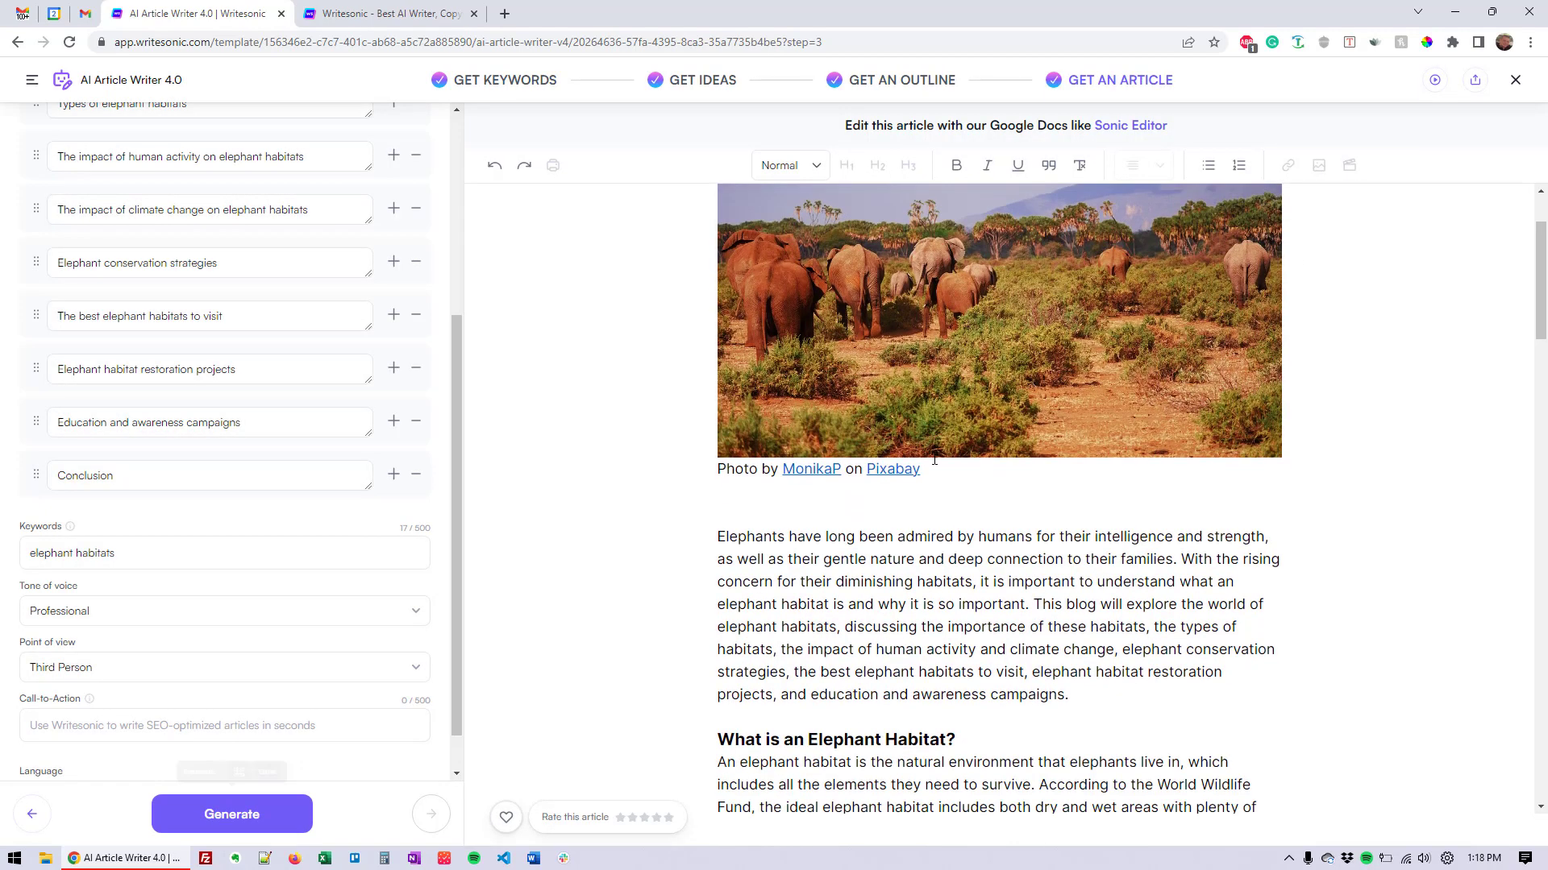
{"action": "scroll", "coordinate": [989, 380], "scroll_direction": "up", "scroll_amount": 3}
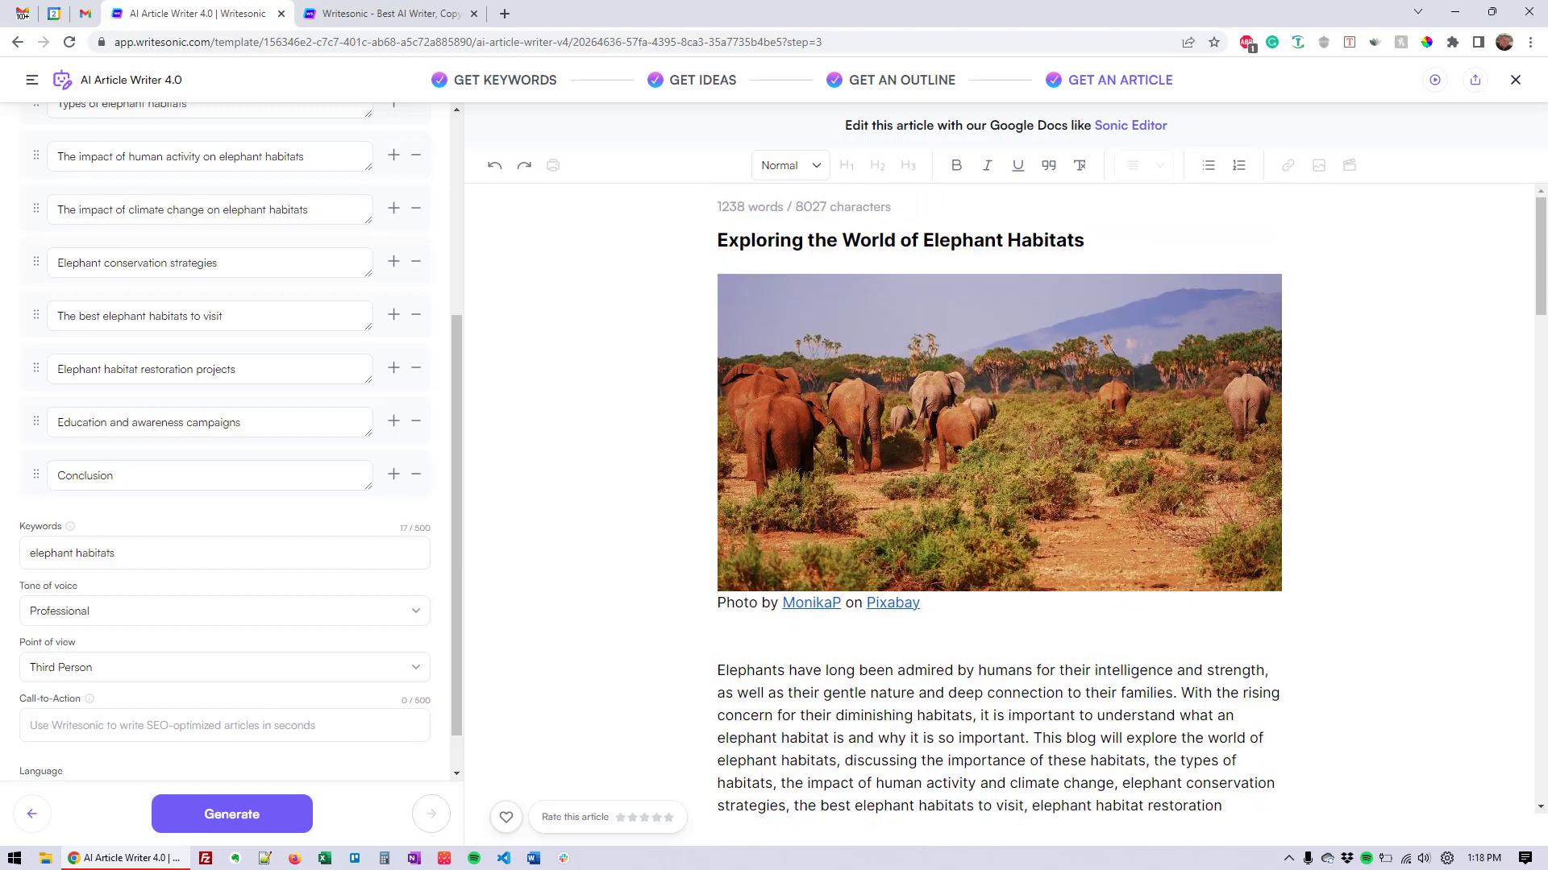
{"action": "scroll", "coordinate": [946, 400], "scroll_direction": "down", "scroll_amount": 4}
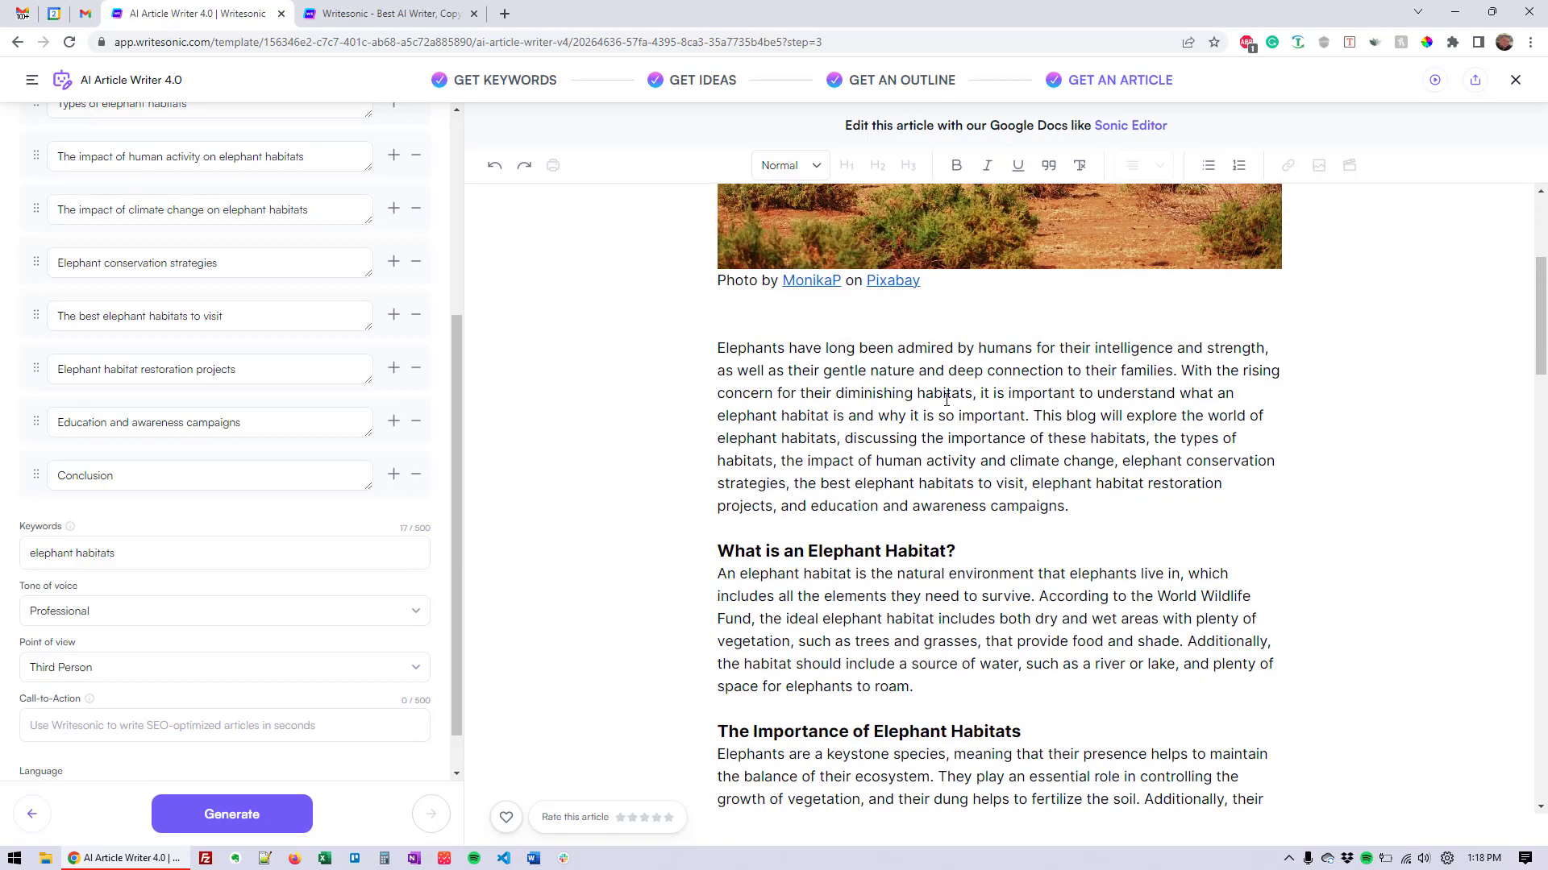
{"action": "scroll", "coordinate": [946, 400], "scroll_direction": "down", "scroll_amount": 20}
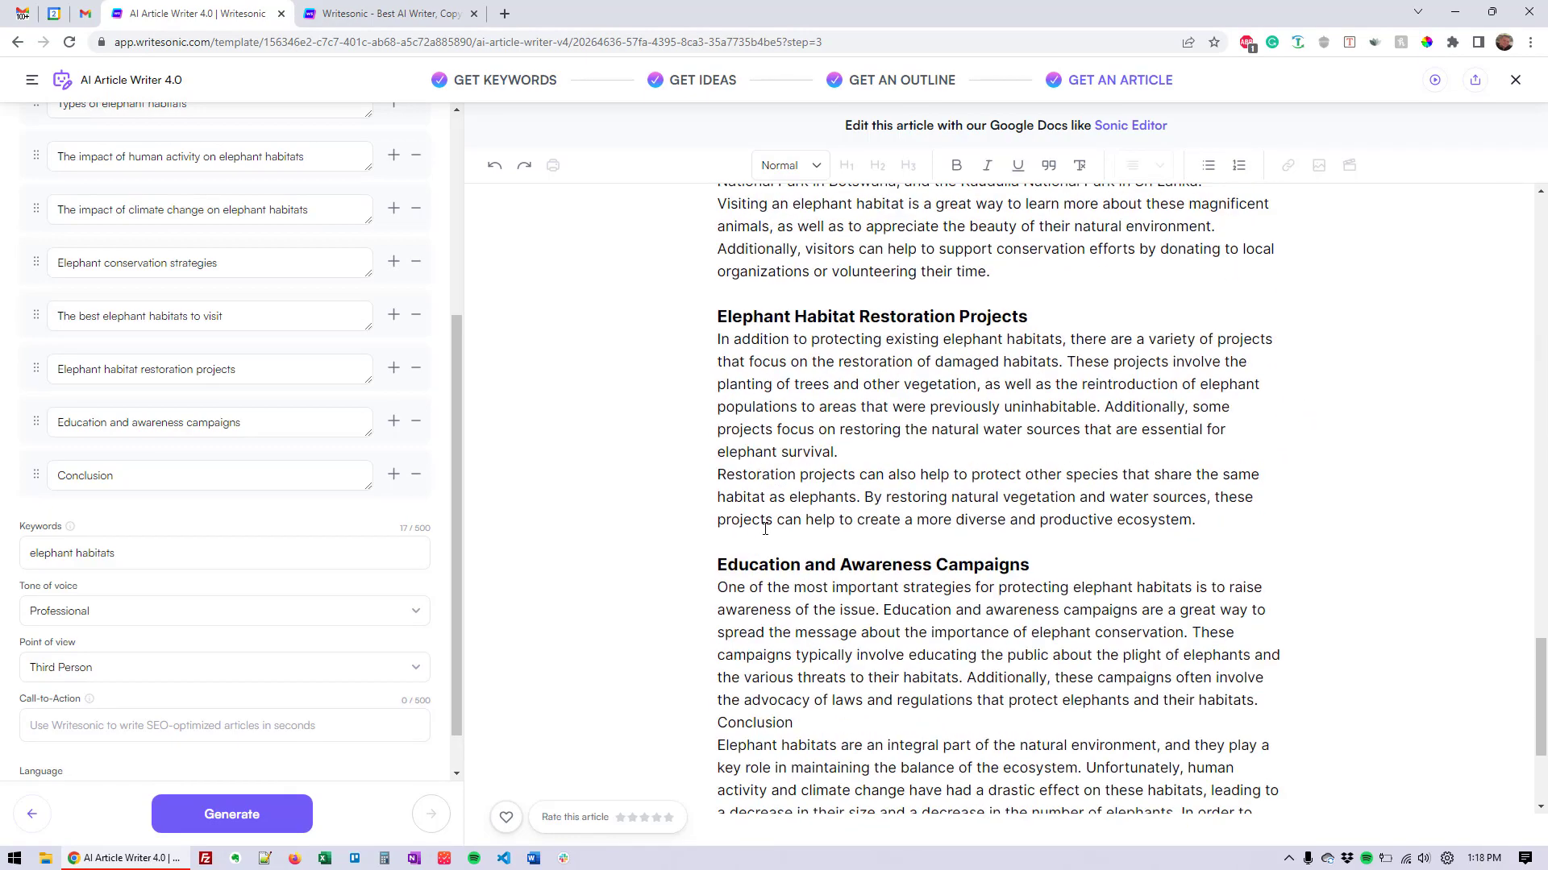
{"action": "scroll", "coordinate": [765, 528], "scroll_direction": "down", "scroll_amount": 3}
{"action": "scroll", "coordinate": [935, 485], "scroll_direction": "up", "scroll_amount": 20}
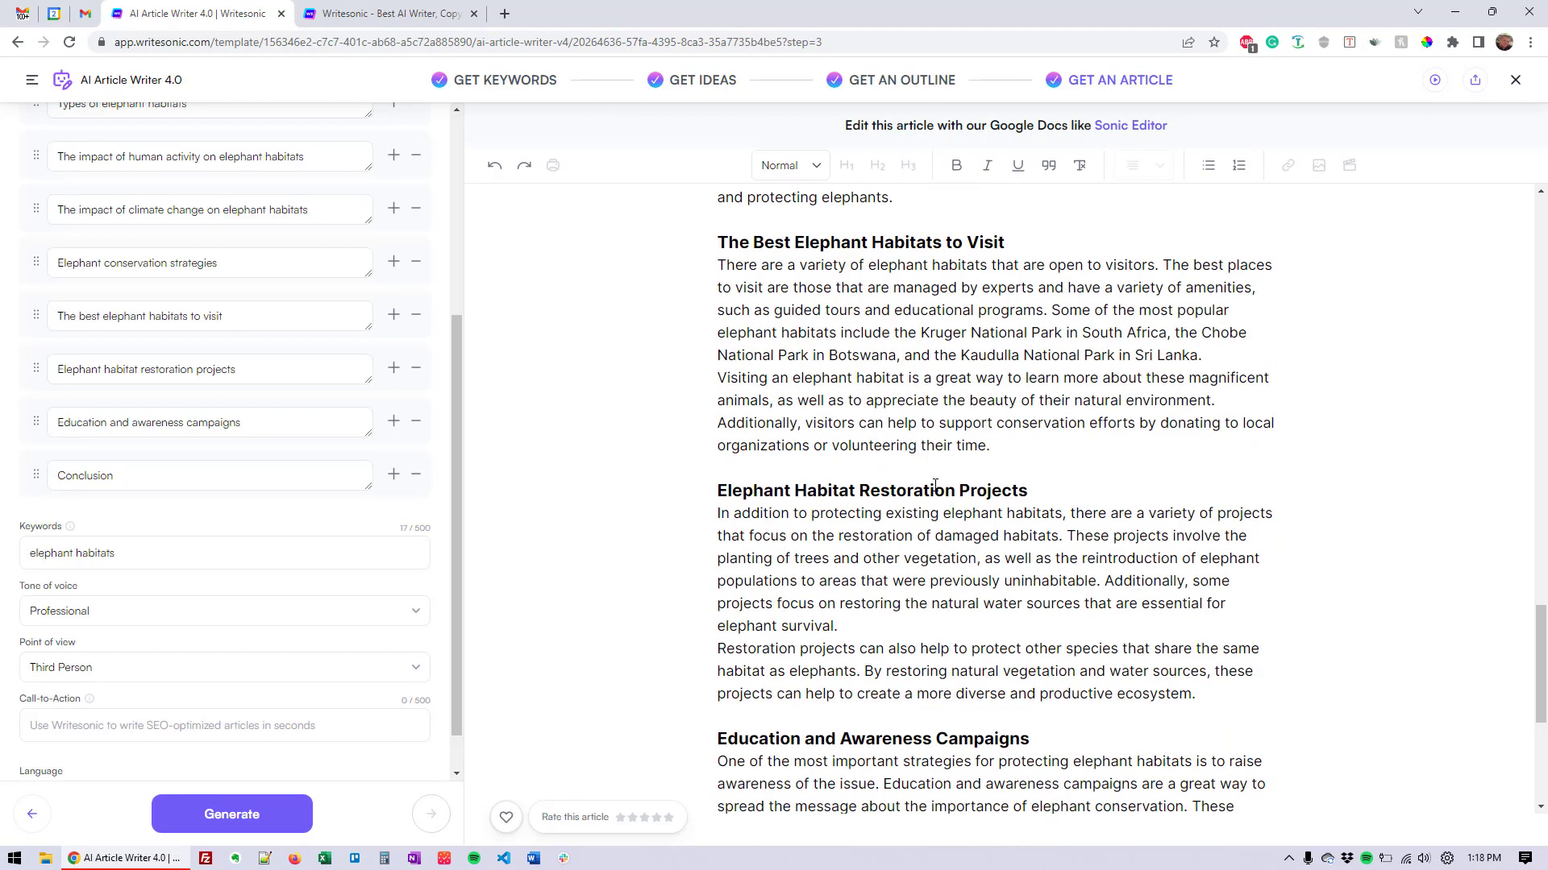
{"action": "scroll", "coordinate": [935, 485], "scroll_direction": "up", "scroll_amount": 3}
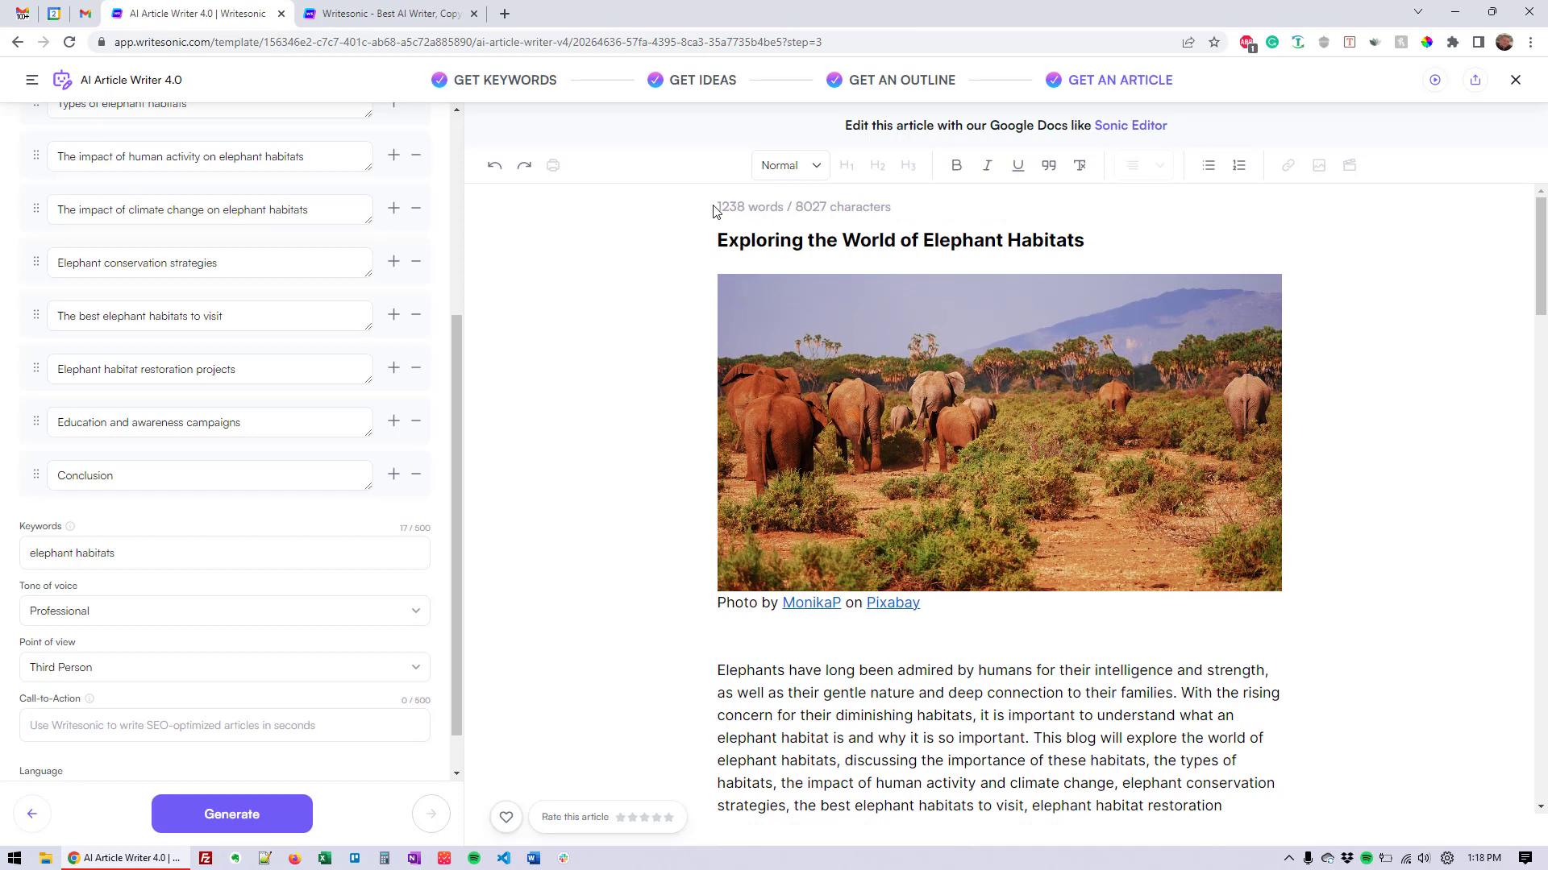
Check the article's word count and read its sections on habitat types, human activity and climate change.
{"action": "left_click_drag", "start_coordinate": [714, 212], "coordinate": [748, 211]}
{"action": "left_click", "coordinate": [1036, 249]}
{"action": "scroll", "coordinate": [977, 414], "scroll_direction": "down", "scroll_amount": 4}
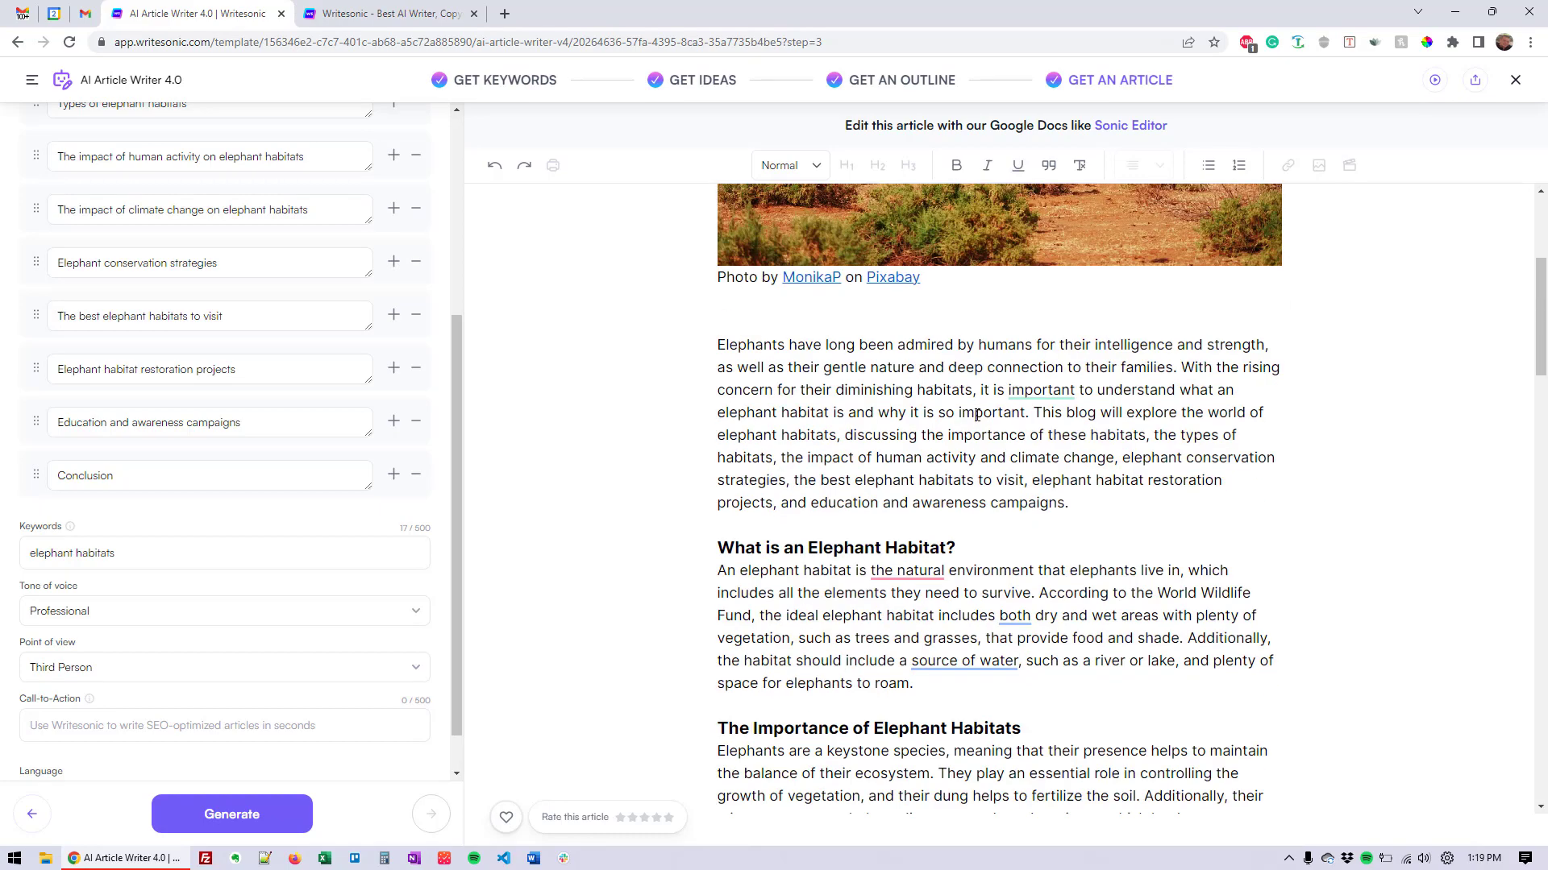
{"action": "scroll", "coordinate": [976, 414], "scroll_direction": "down", "scroll_amount": 1}
{"action": "scroll", "coordinate": [977, 439], "scroll_direction": "down", "scroll_amount": 10}
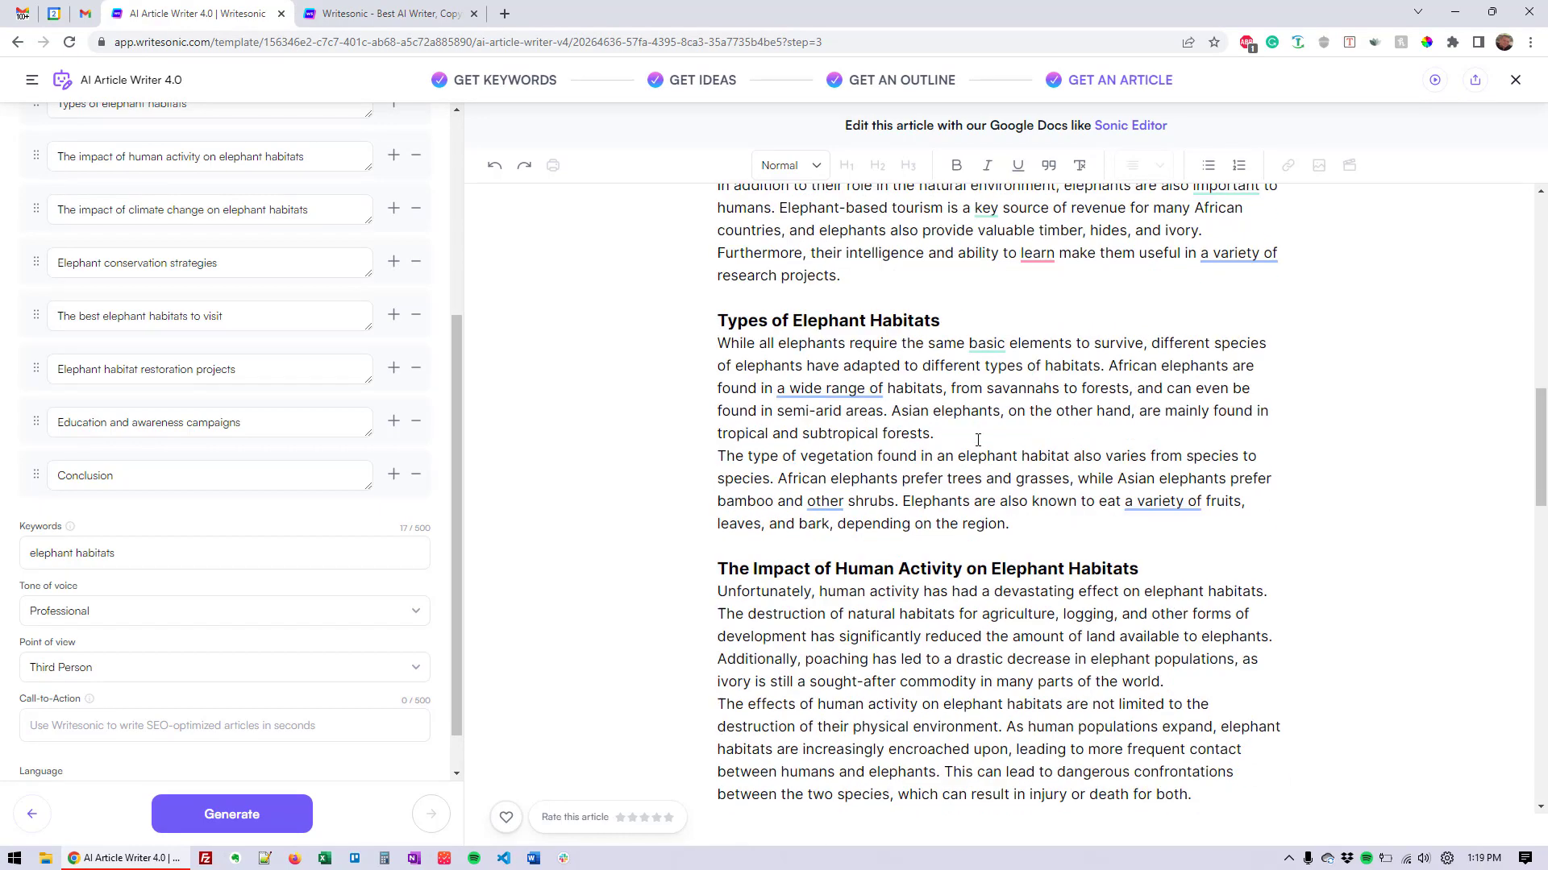
{"action": "scroll", "coordinate": [982, 453], "scroll_direction": "down", "scroll_amount": 2}
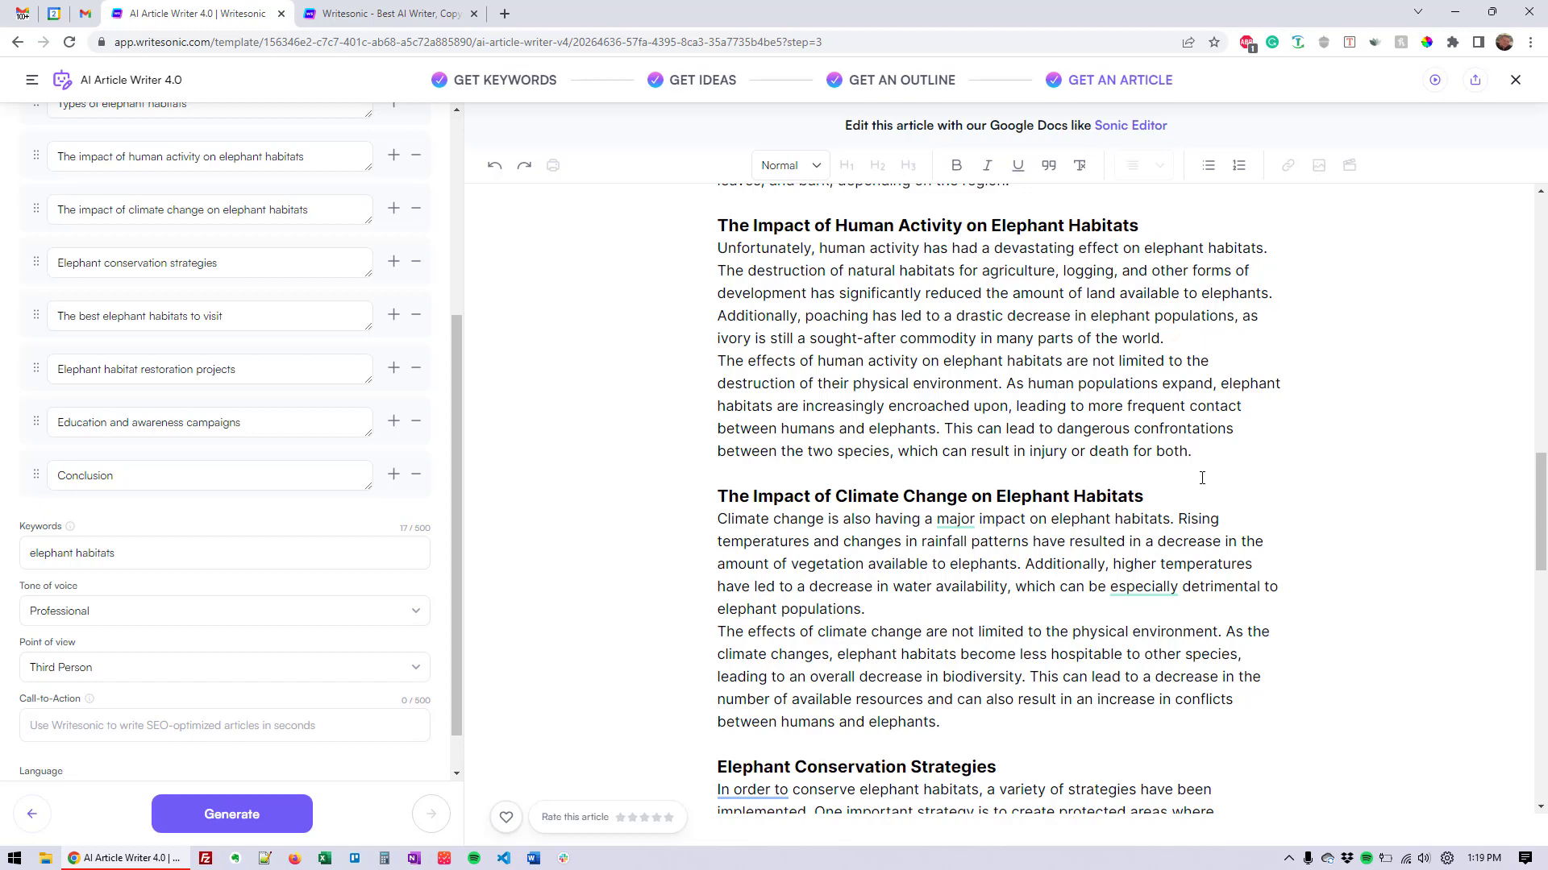
{"action": "scroll", "coordinate": [1202, 480], "scroll_direction": "up", "scroll_amount": 1}
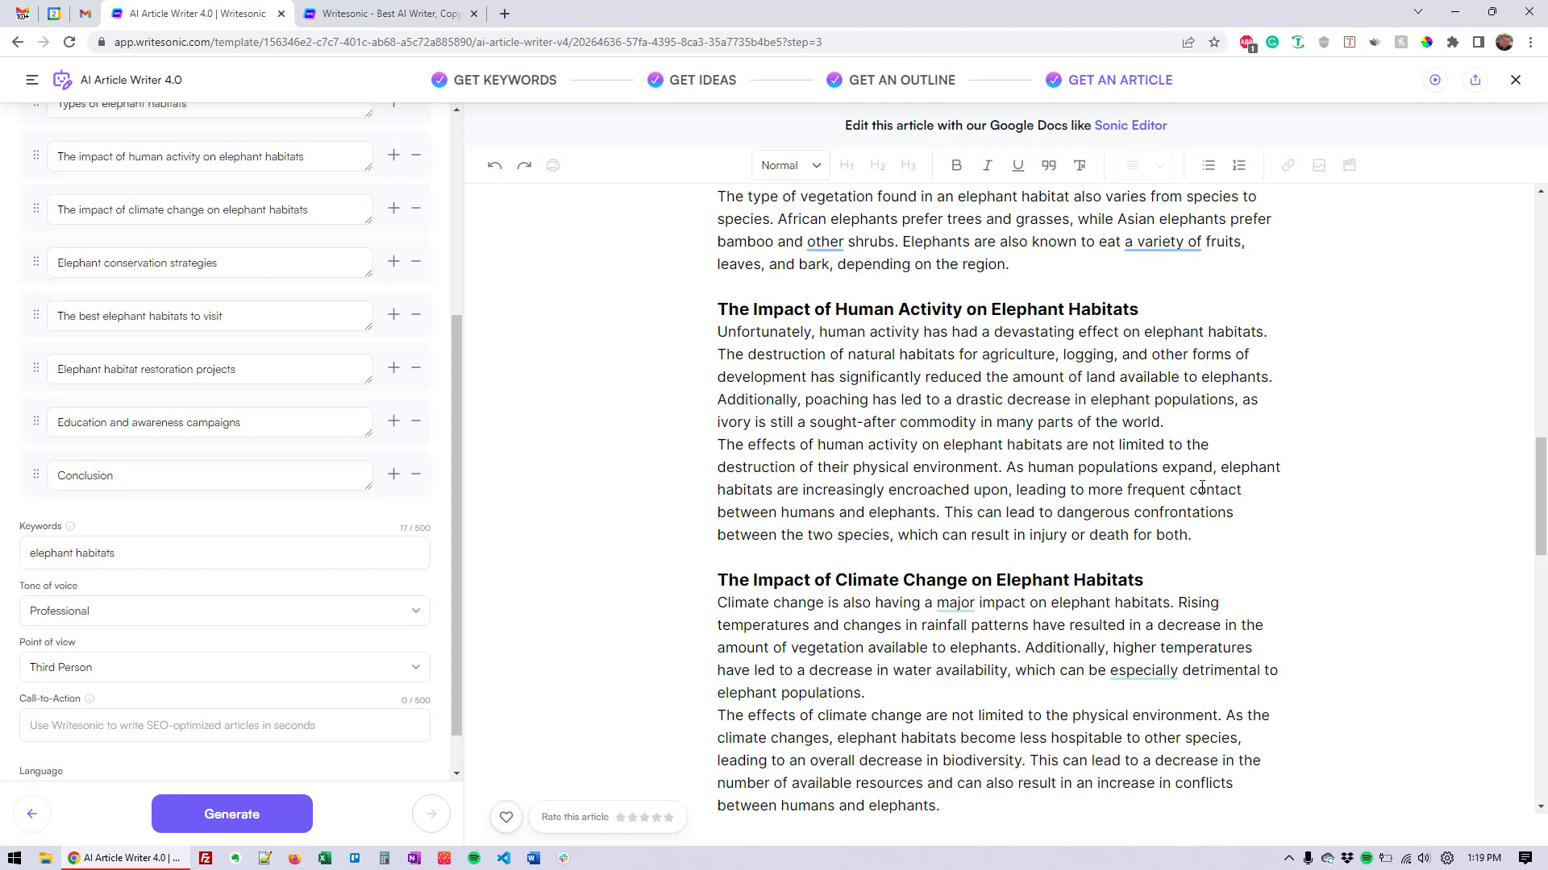
{"action": "scroll", "coordinate": [1202, 486], "scroll_direction": "up", "scroll_amount": 2}
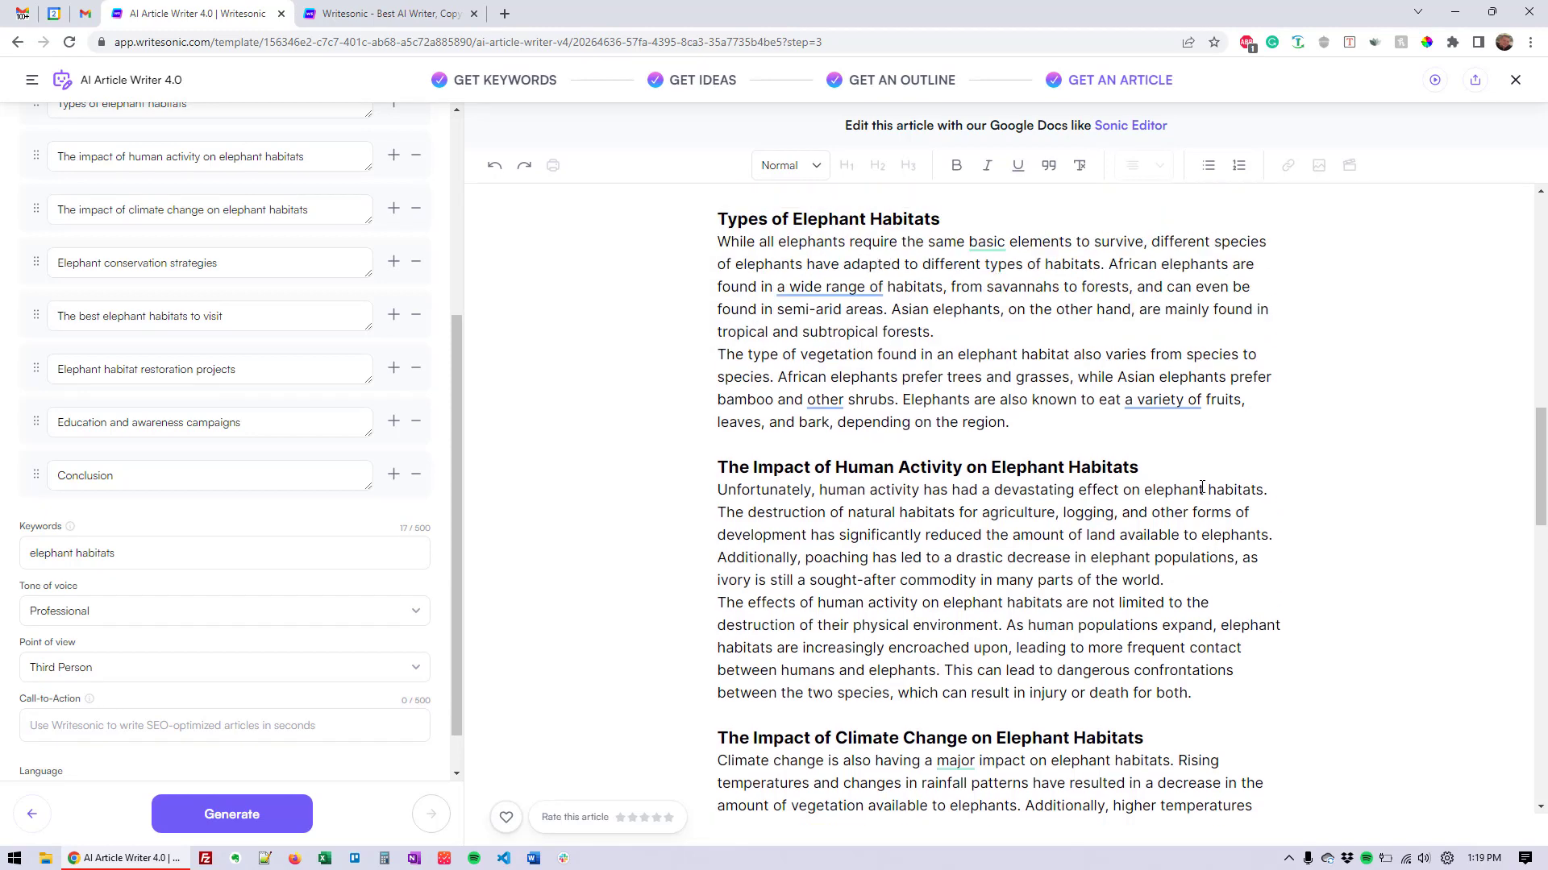
{"action": "scroll", "coordinate": [1202, 488], "scroll_direction": "up", "scroll_amount": 1}
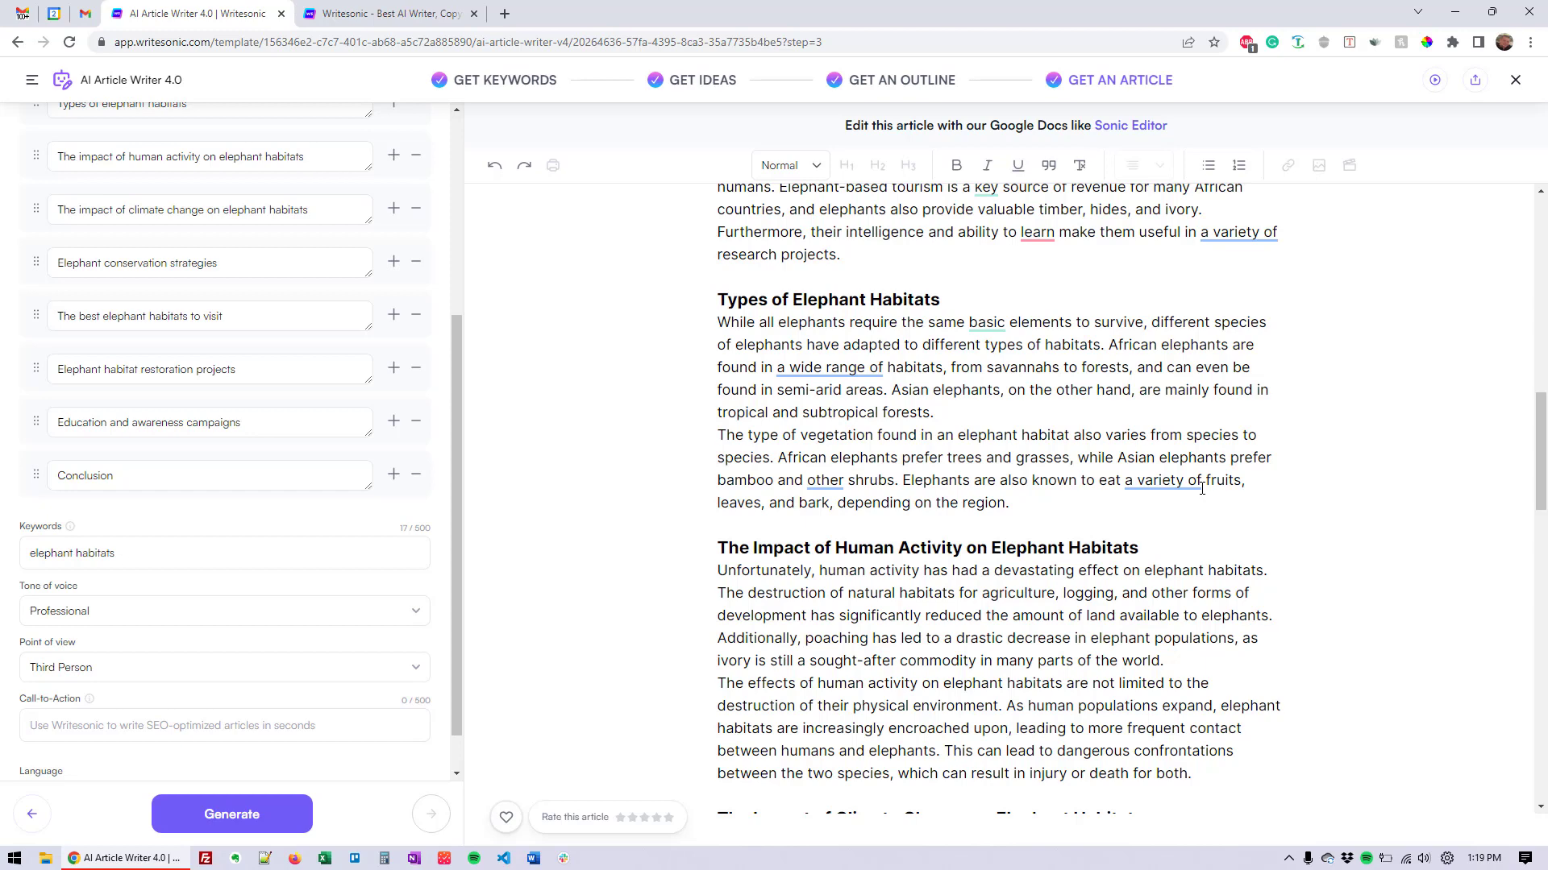
{"action": "left_click", "coordinate": [1288, 858]}
{"action": "left_click", "coordinate": [1324, 807]}
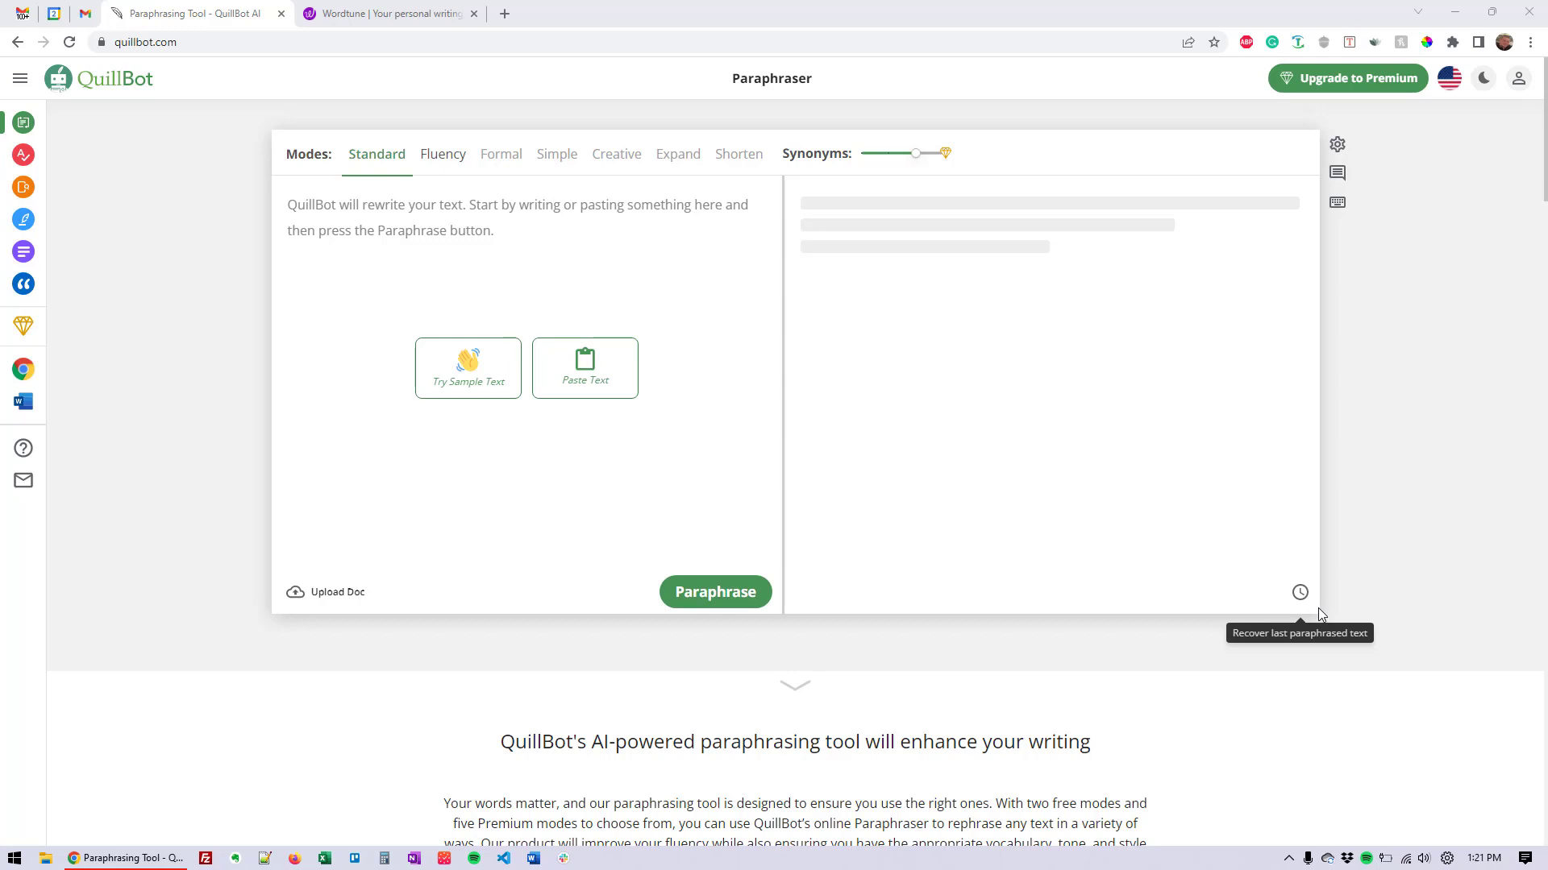
Switch to the Wordtune website and activate the text box of its "Get a feel for what Wordtune can do!" demo.
{"action": "left_click", "coordinate": [398, 14]}
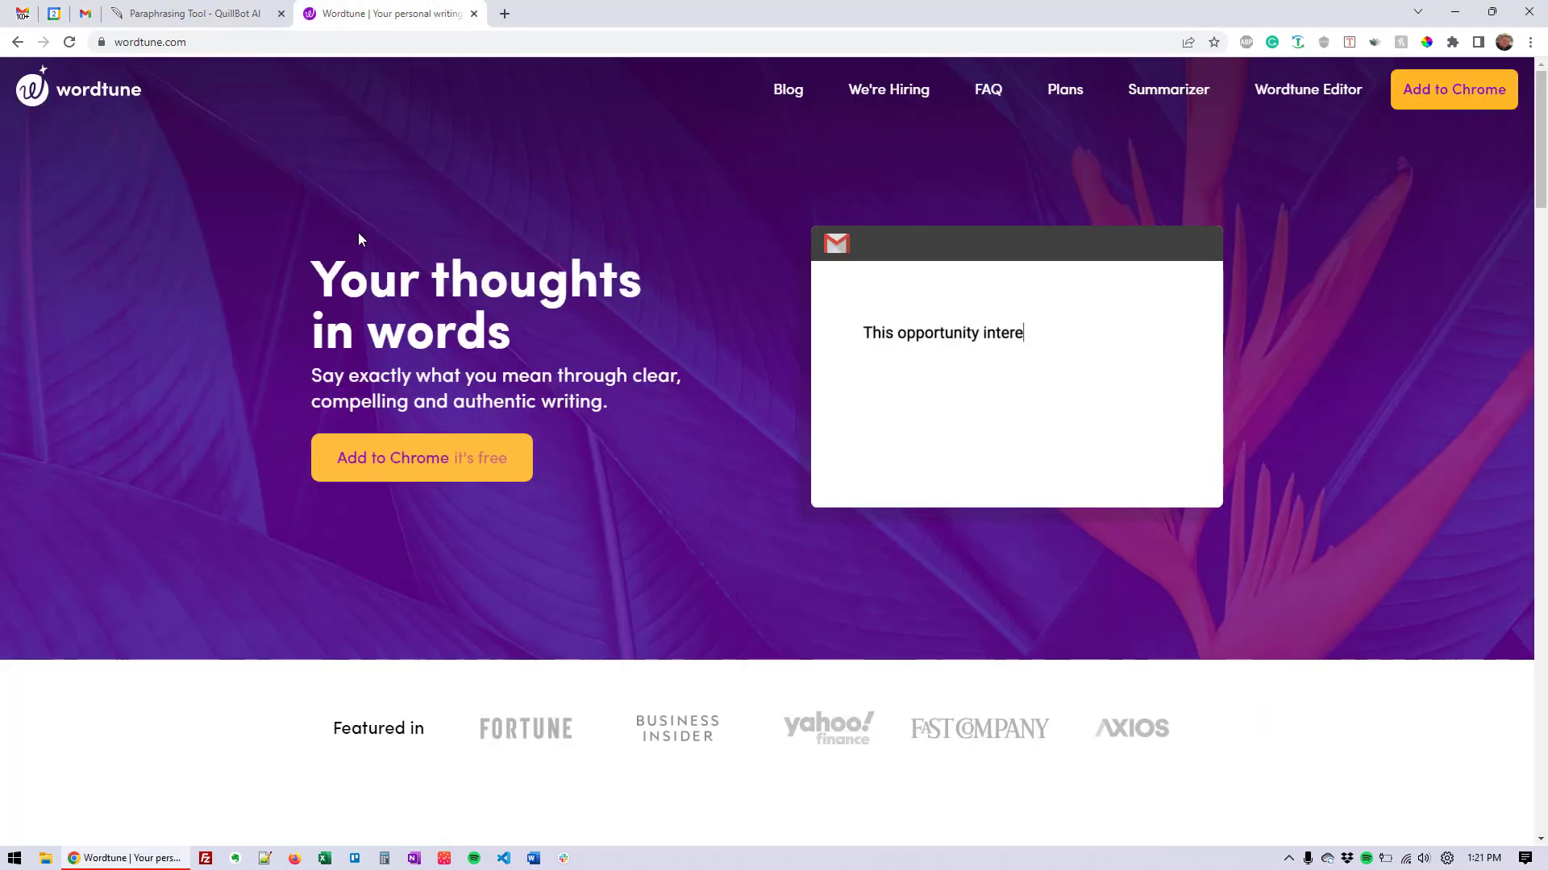
{"action": "scroll", "coordinate": [408, 308], "scroll_direction": "down", "scroll_amount": 3}
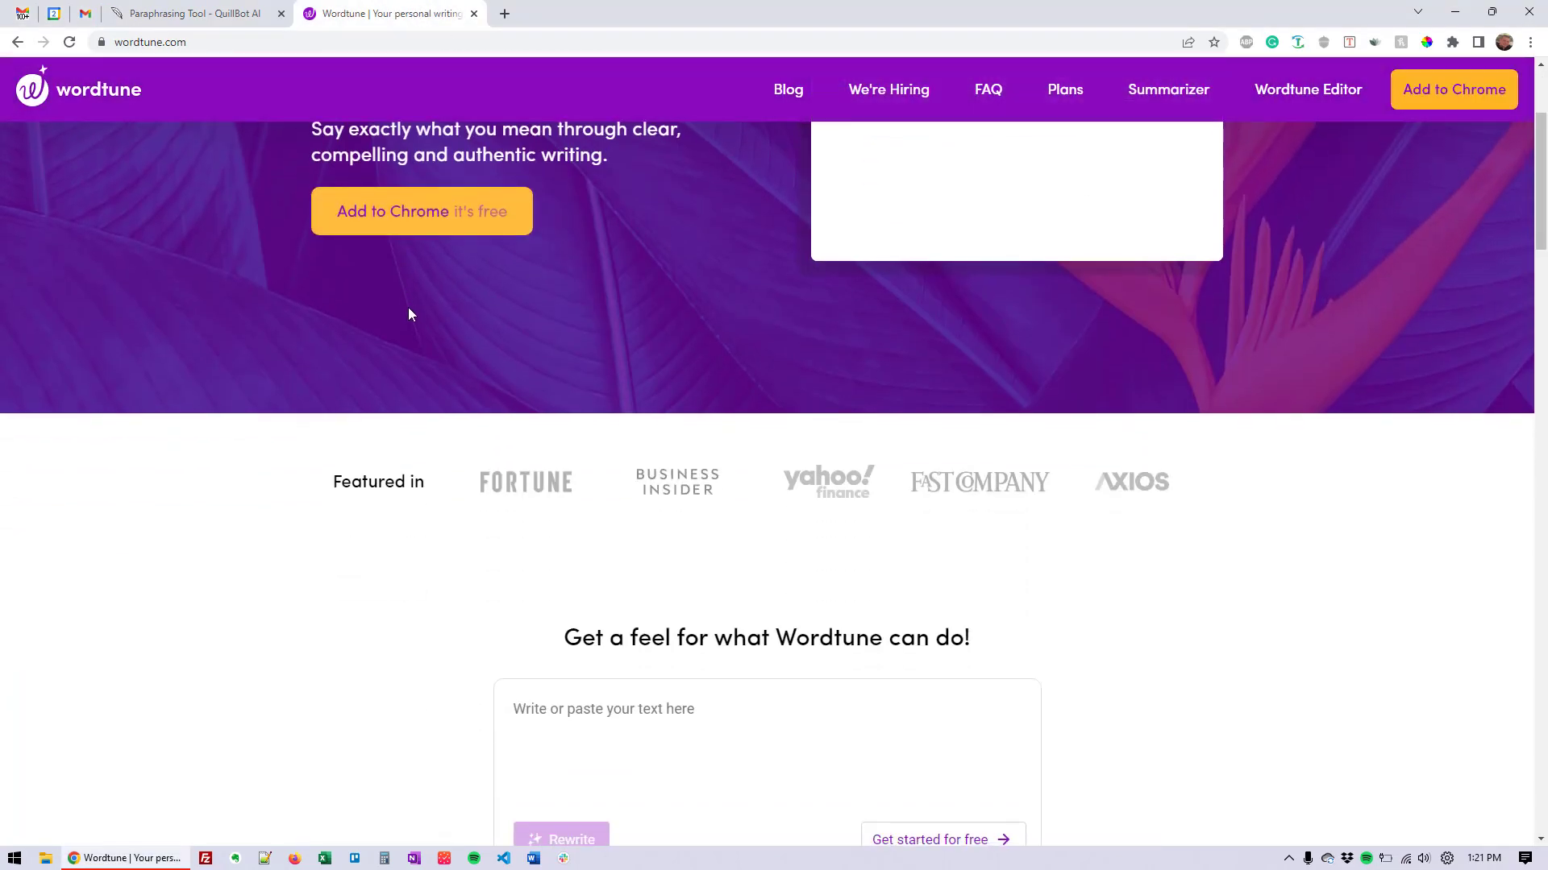
{"action": "scroll", "coordinate": [408, 310], "scroll_direction": "down", "scroll_amount": 2}
{"action": "left_click", "coordinate": [569, 554]}
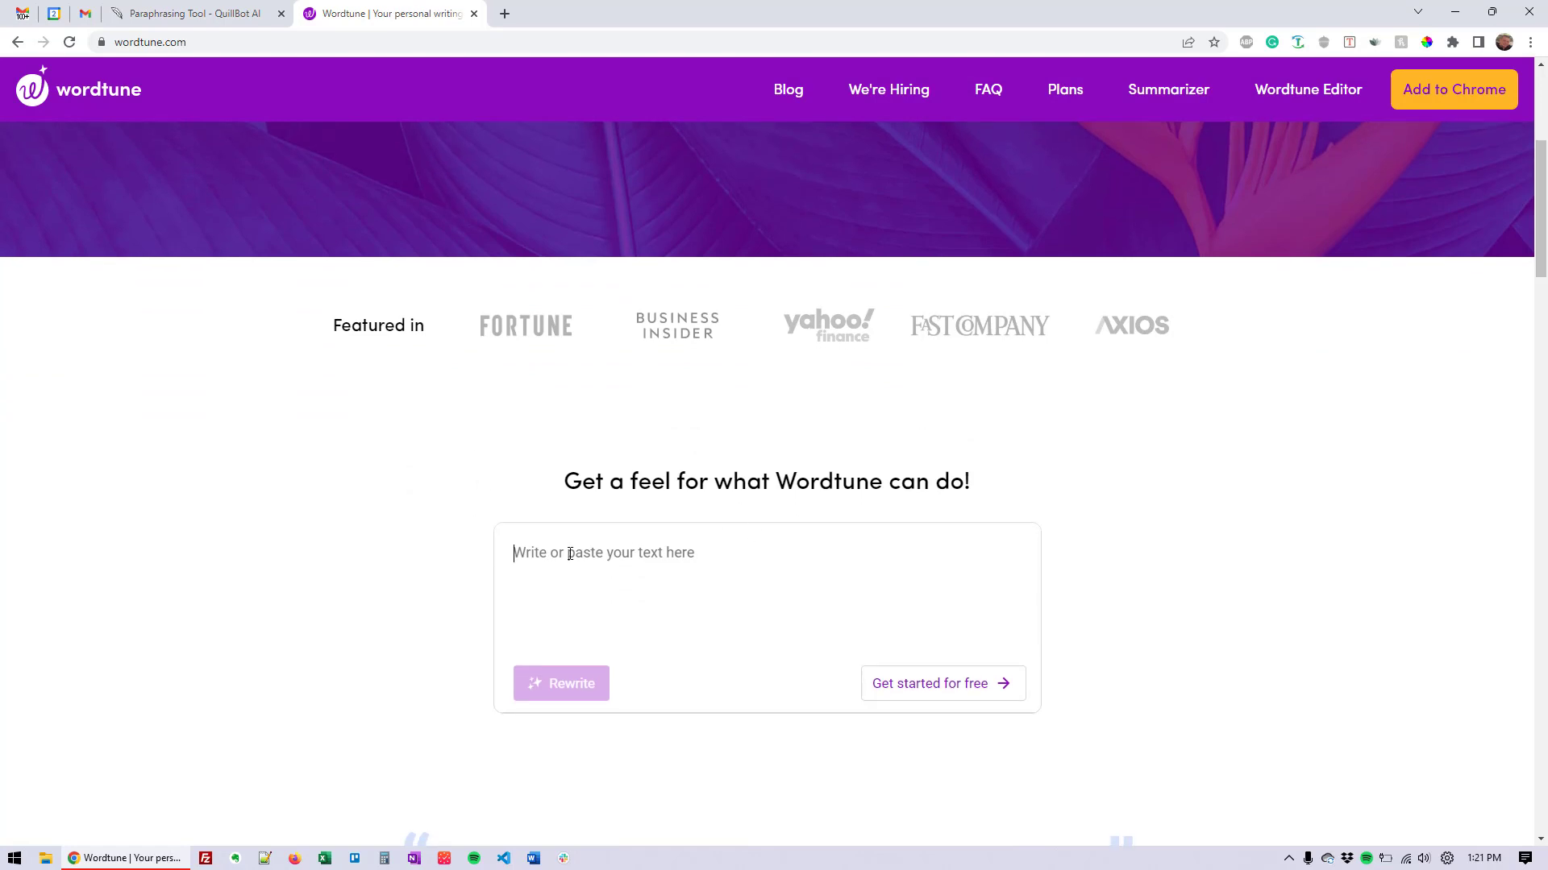